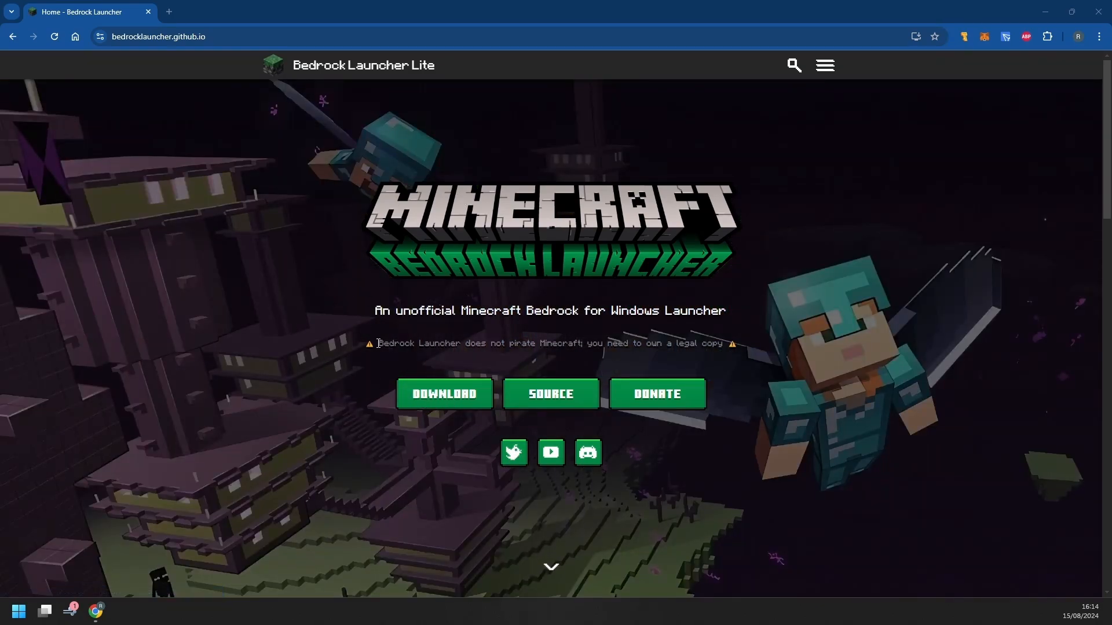
Highlight the warning about owning a legal copy and check the site's navigation panel
left_click_drag(376, 344, 725, 344)
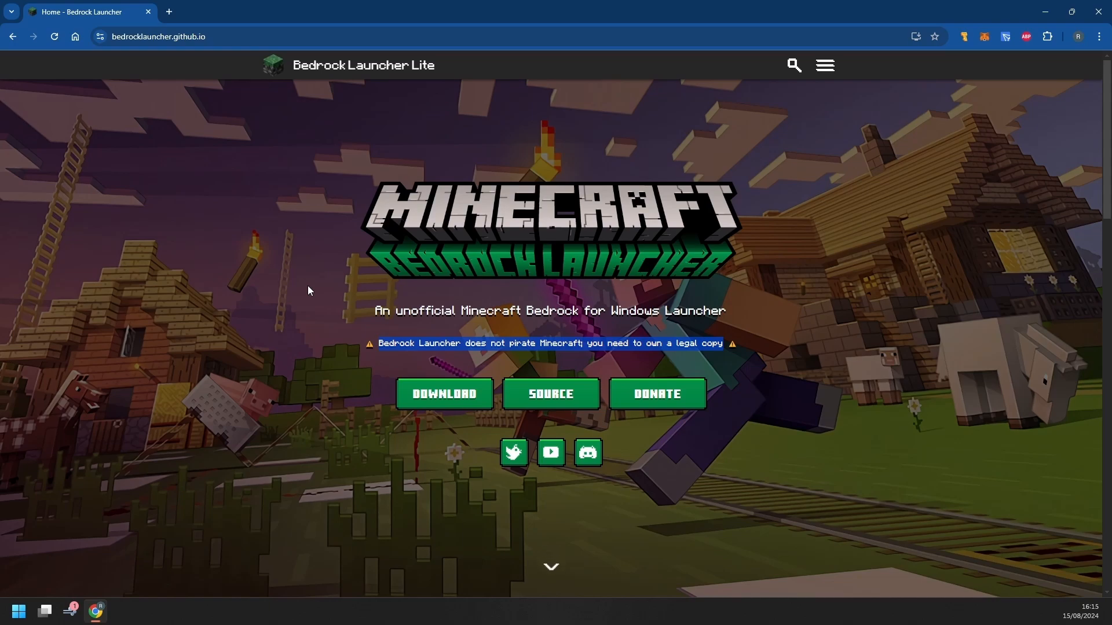
left_click(824, 65)
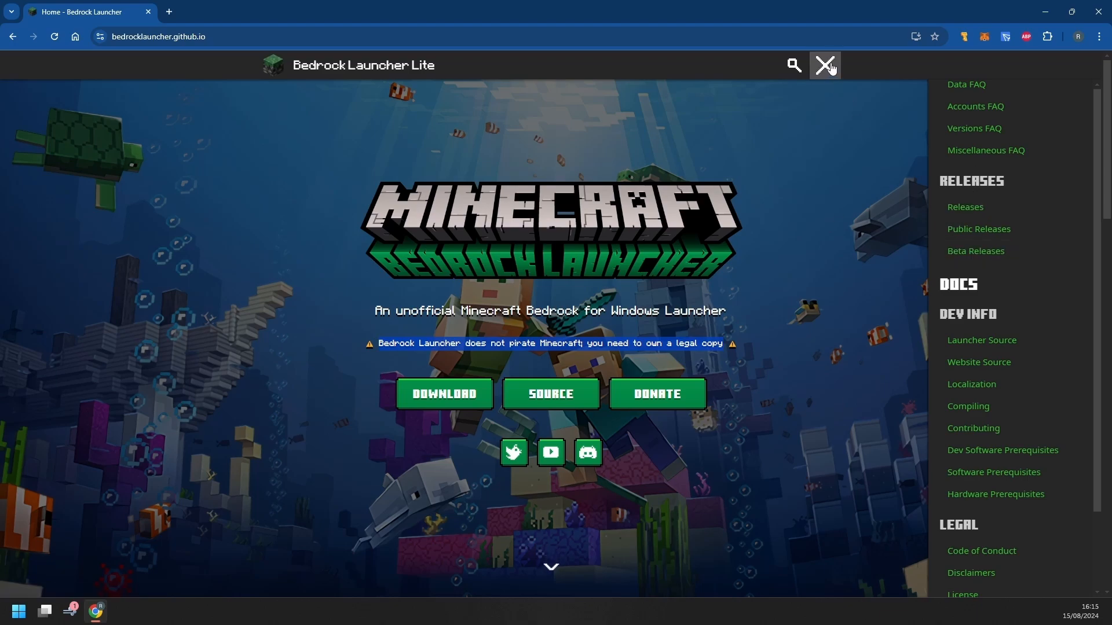
left_click(824, 65)
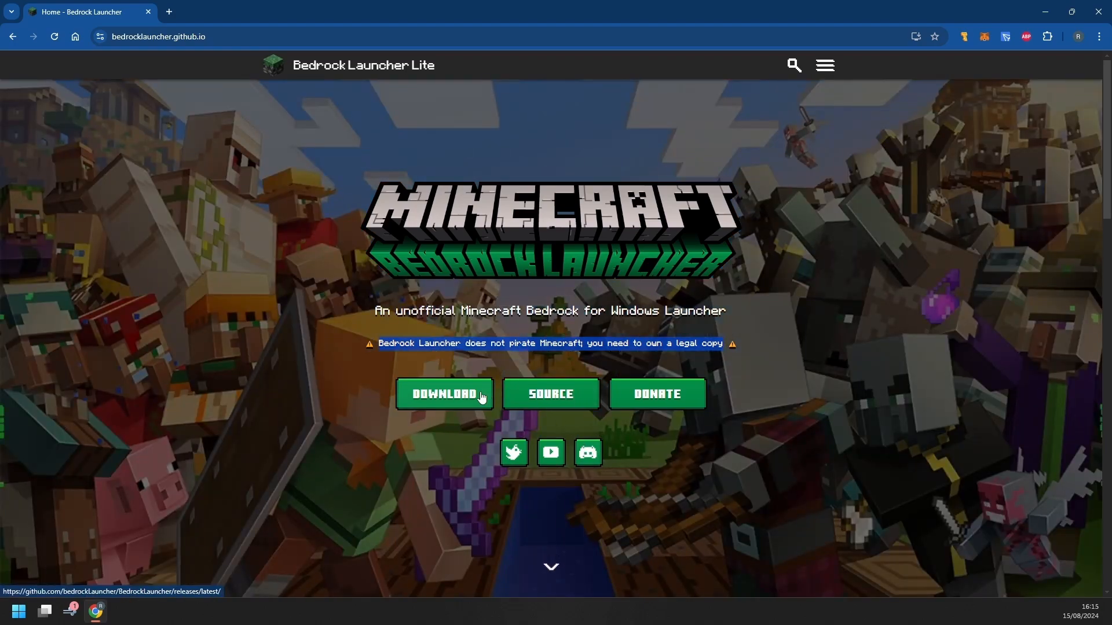
Always allow the launcher site's pop-ups and open the latest release page via Download
left_click(453, 394)
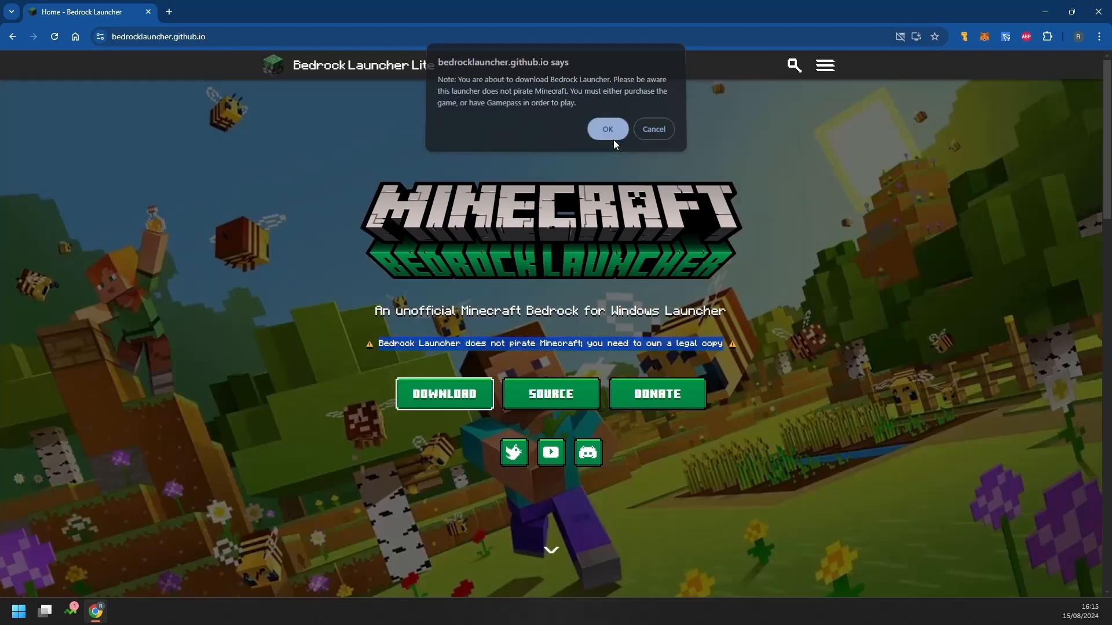
left_click(614, 141)
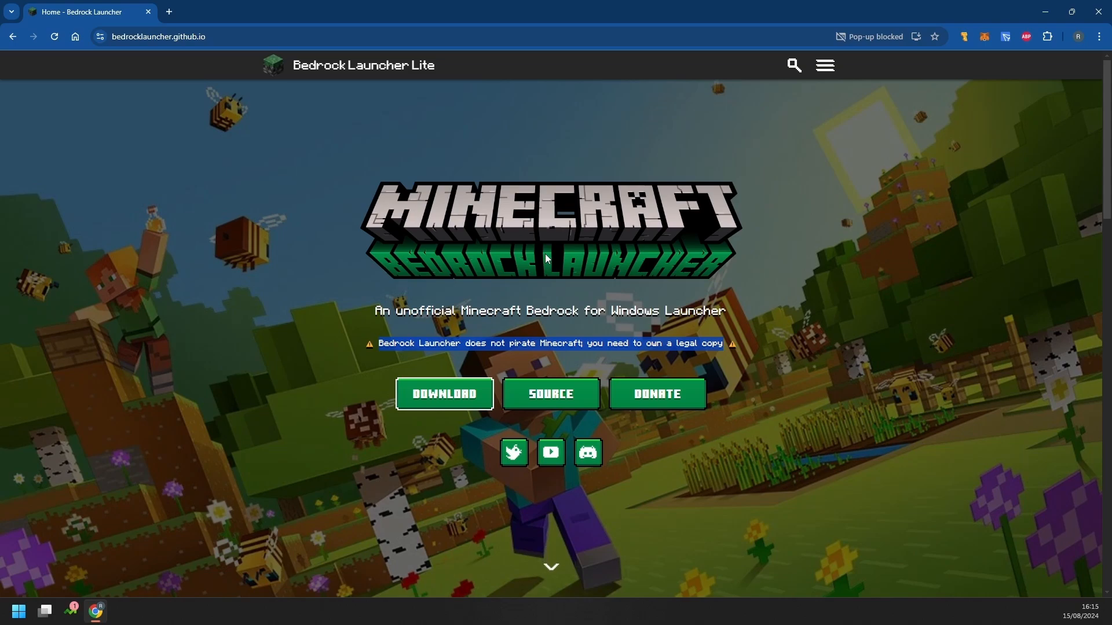
left_click(898, 37)
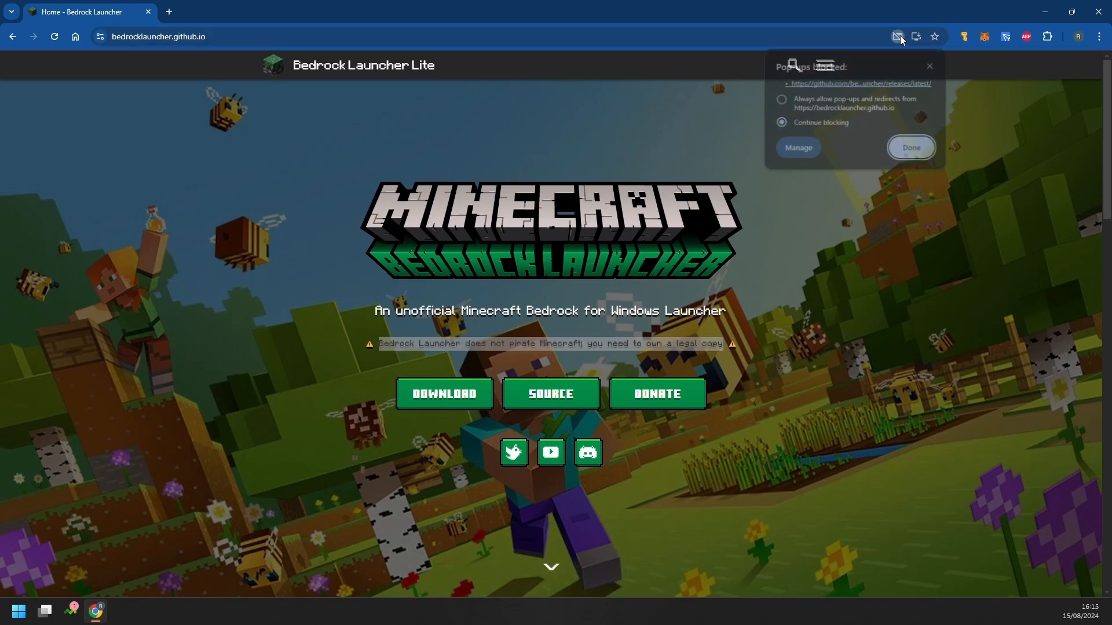
left_click(782, 99)
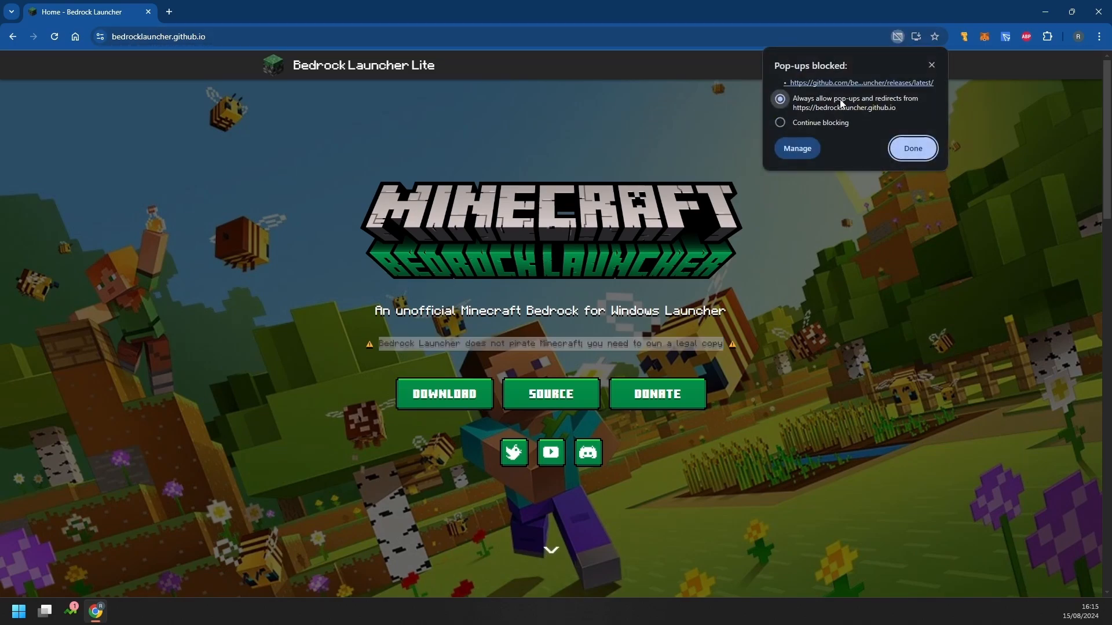
left_click(918, 155)
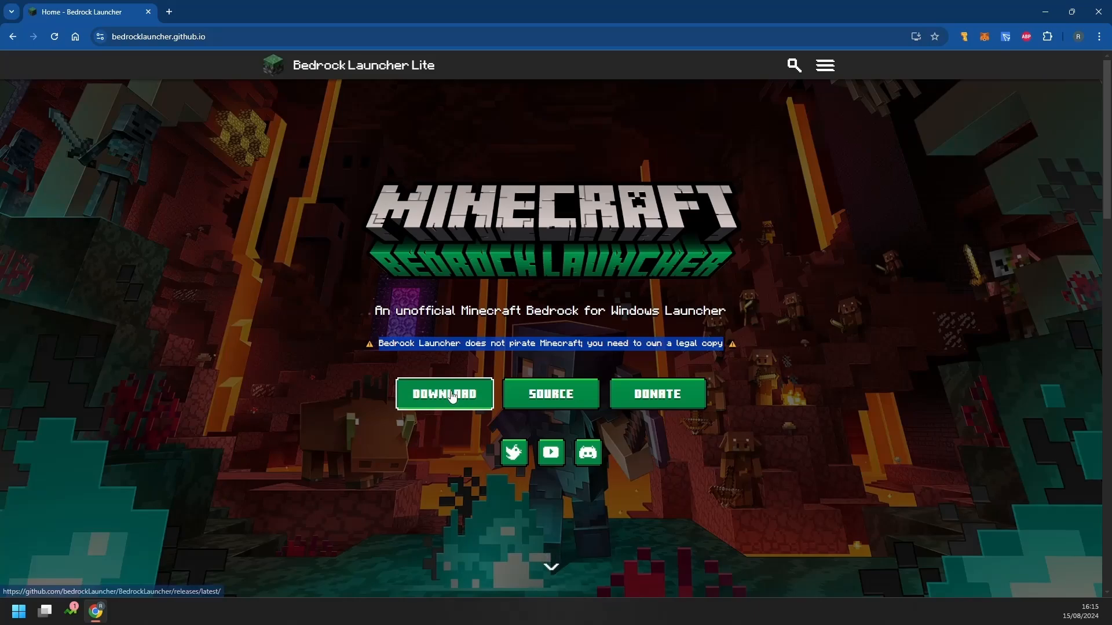
left_click(453, 396)
left_click(607, 129)
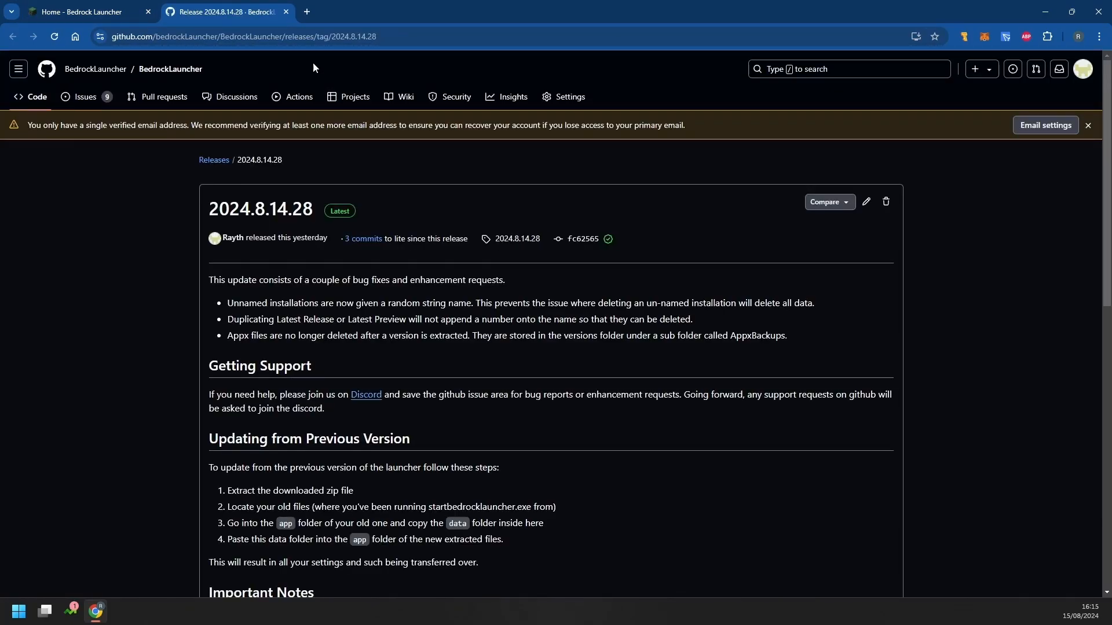
Switch to the 2024.8.14.28 release tab and scroll through its notes
left_click(93, 14)
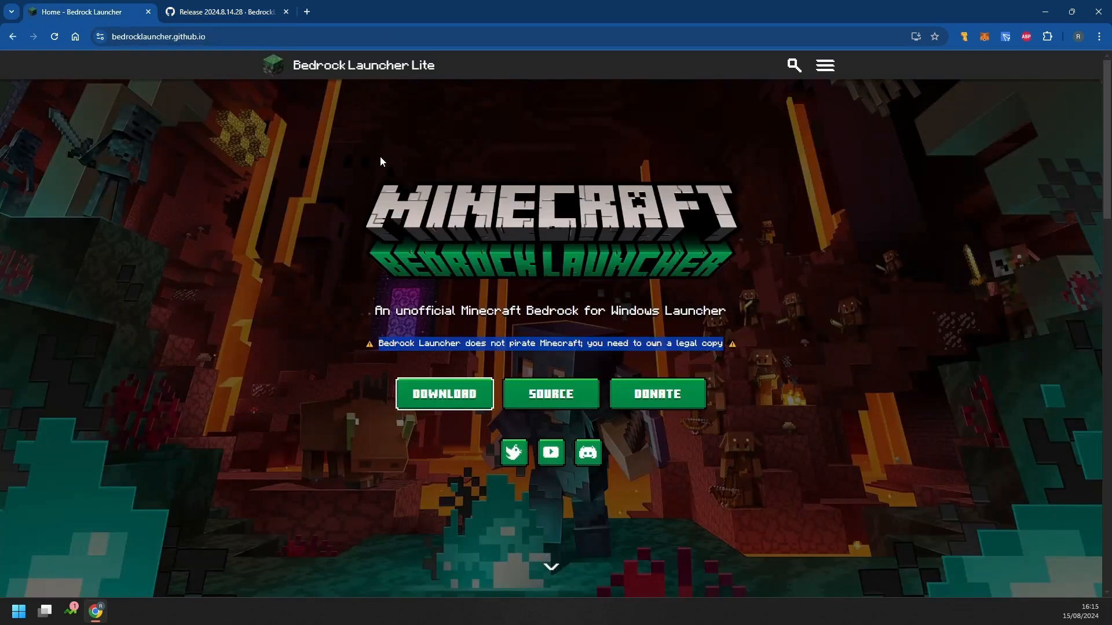
left_click(226, 12)
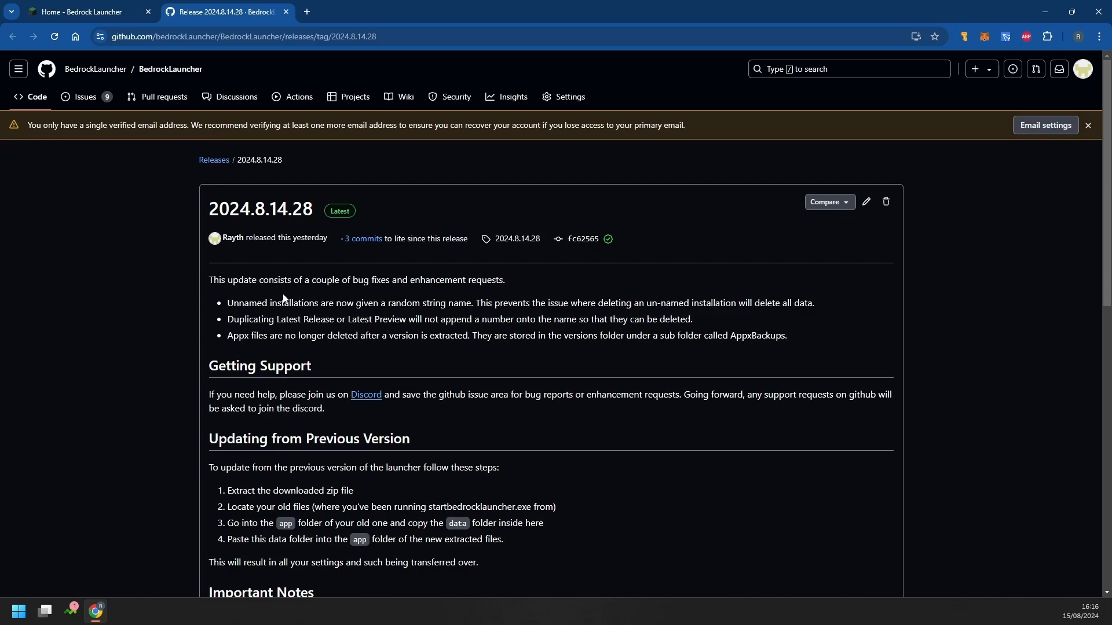
scroll(279, 295, "down", 2)
scroll(240, 379, "down", 4)
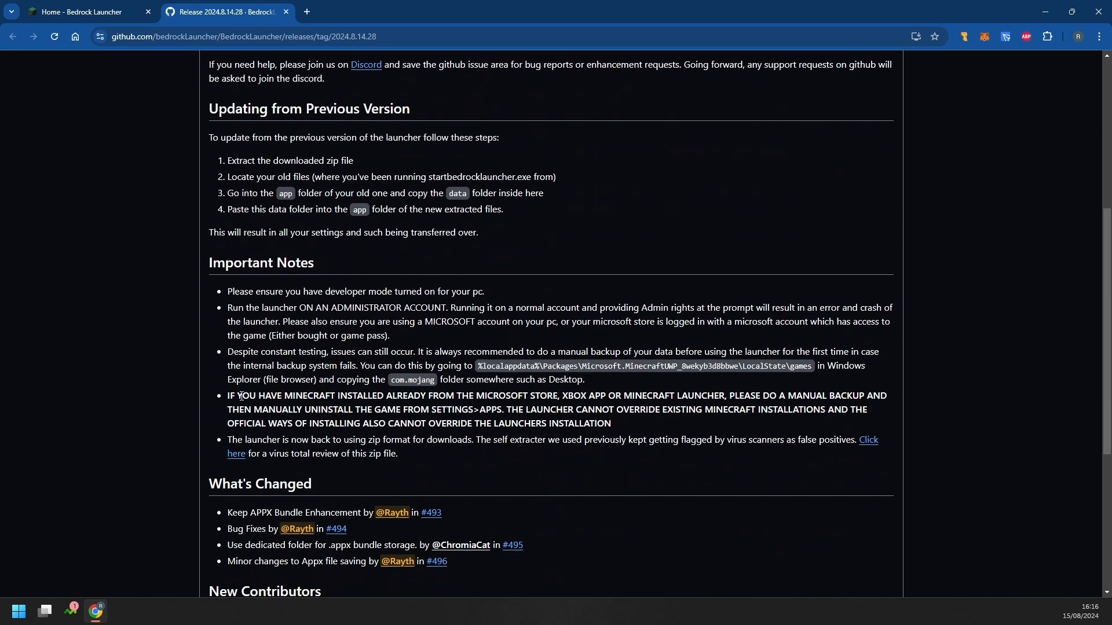
scroll(264, 341, "up", 5)
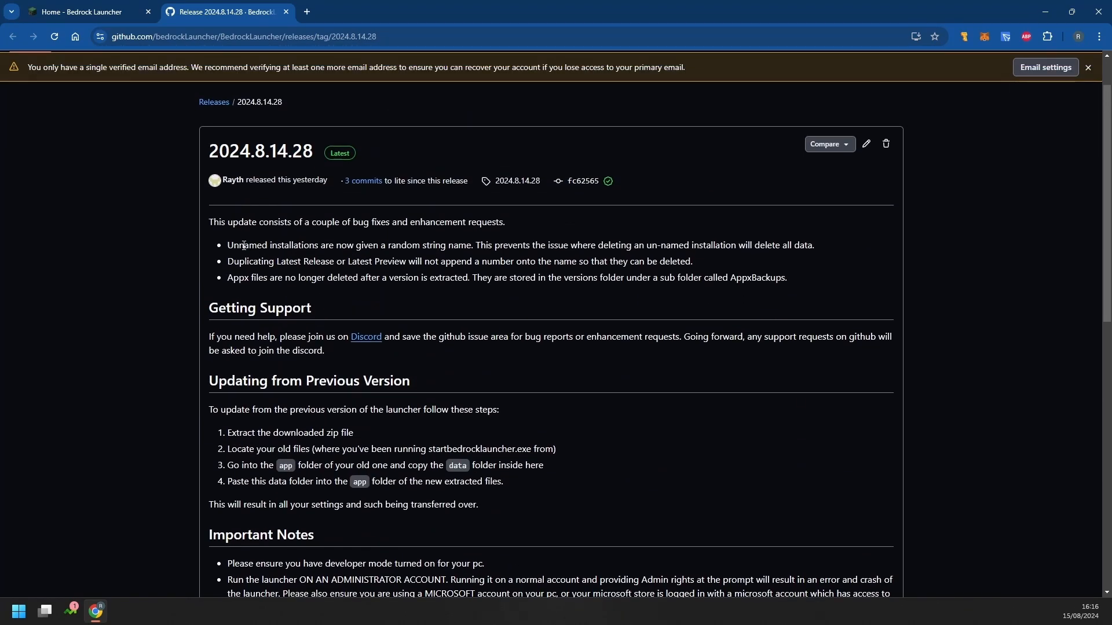
Highlight the notes on unnamed installations and the steps for updating from a previous version
left_click_drag(233, 245, 695, 273)
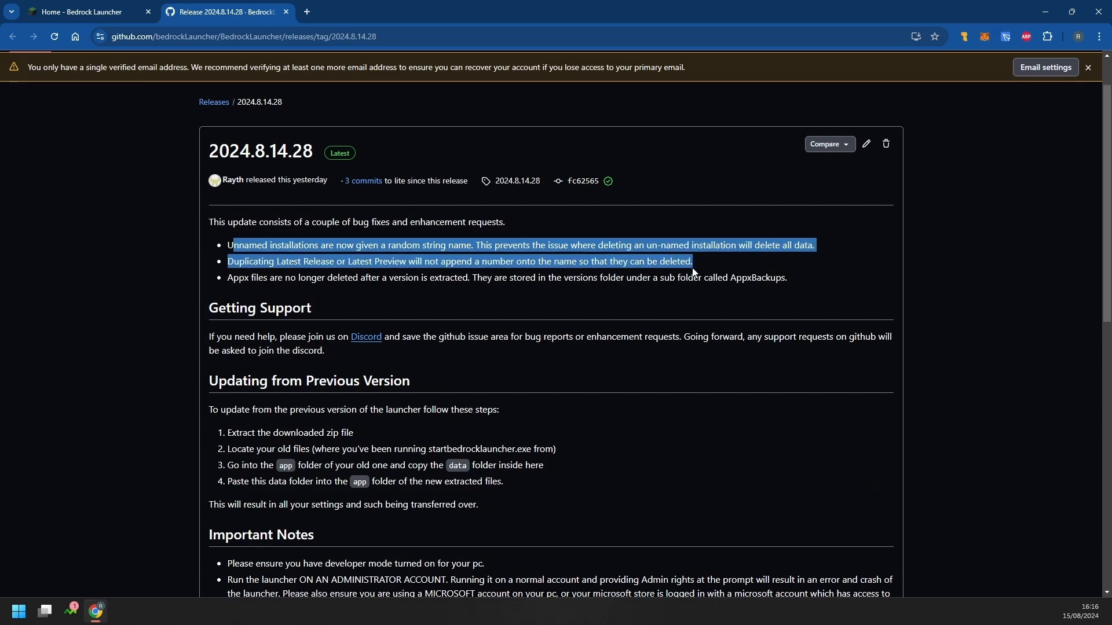
left_click(219, 336)
left_click_drag(219, 335, 436, 339)
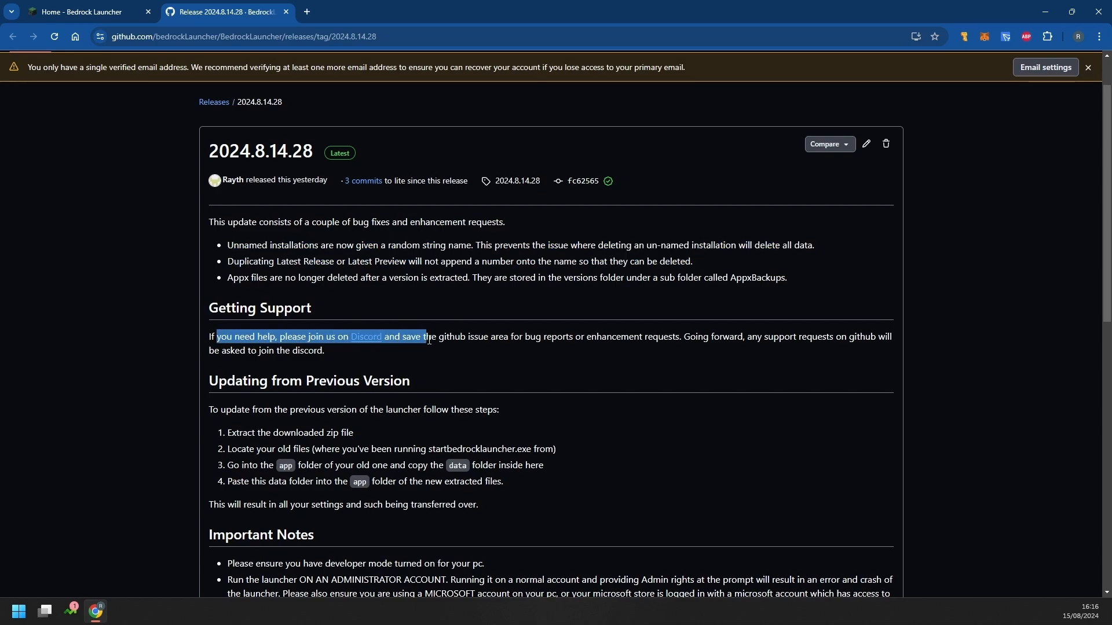
left_click(460, 355)
scroll(255, 429, "down", 2)
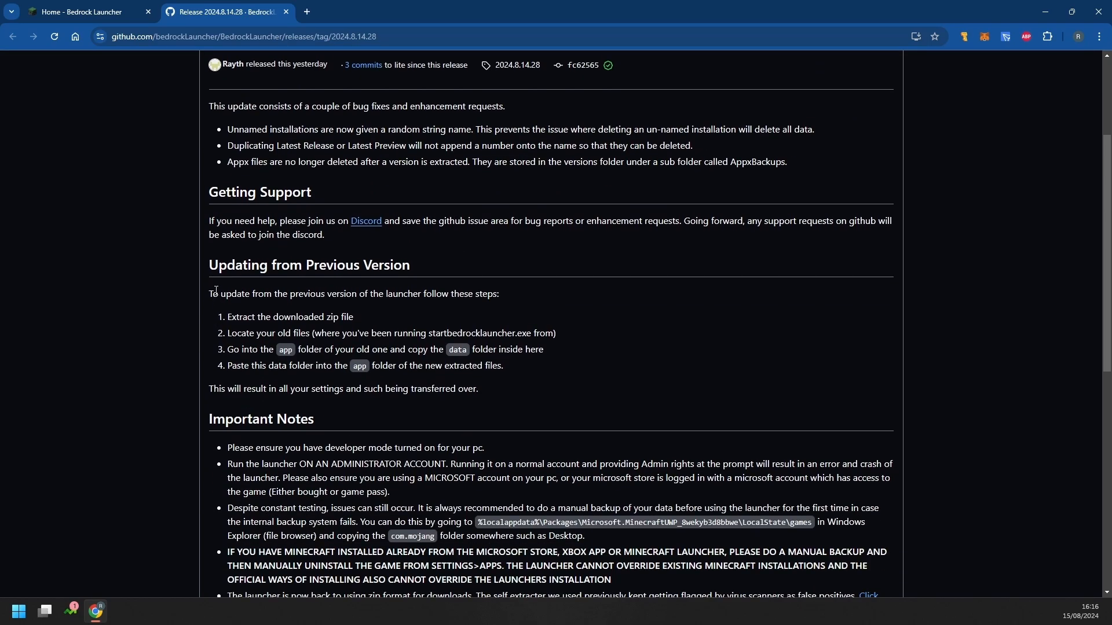
left_click_drag(213, 294, 406, 375)
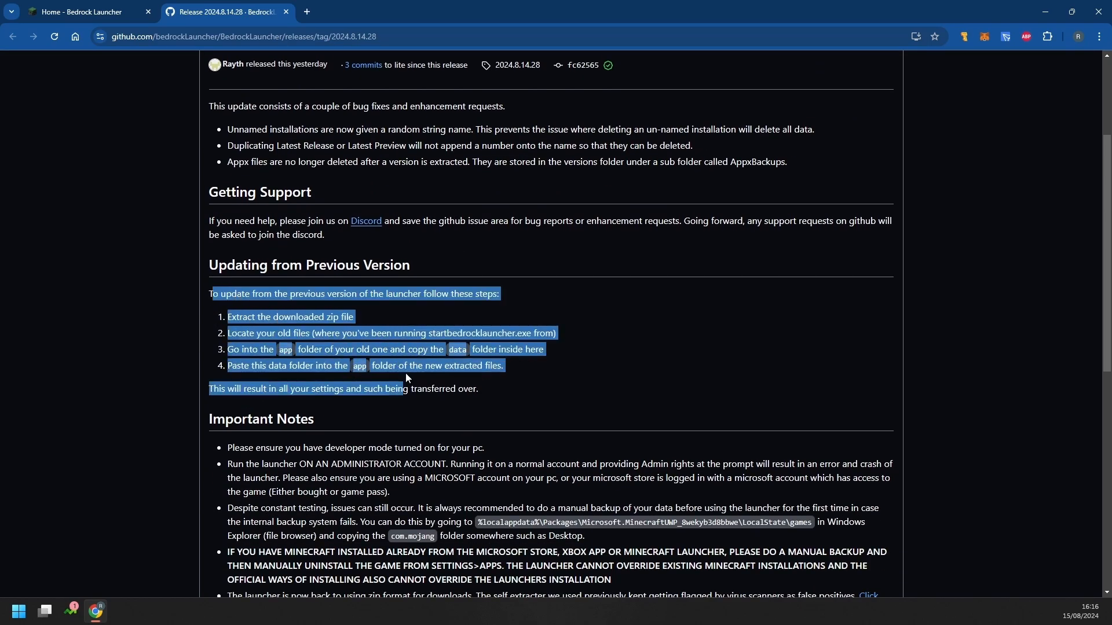
left_click(545, 358)
Highlight the developer mode requirement and place Windows Settings beside the release notes
scroll(481, 370, "down", 4)
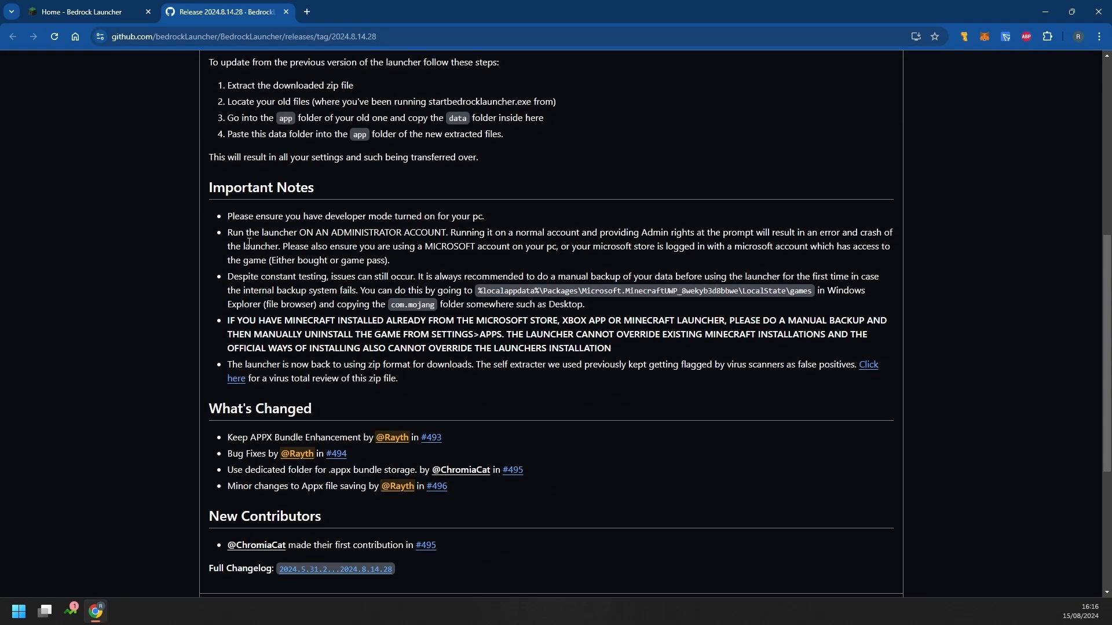
left_click_drag(227, 217, 453, 216)
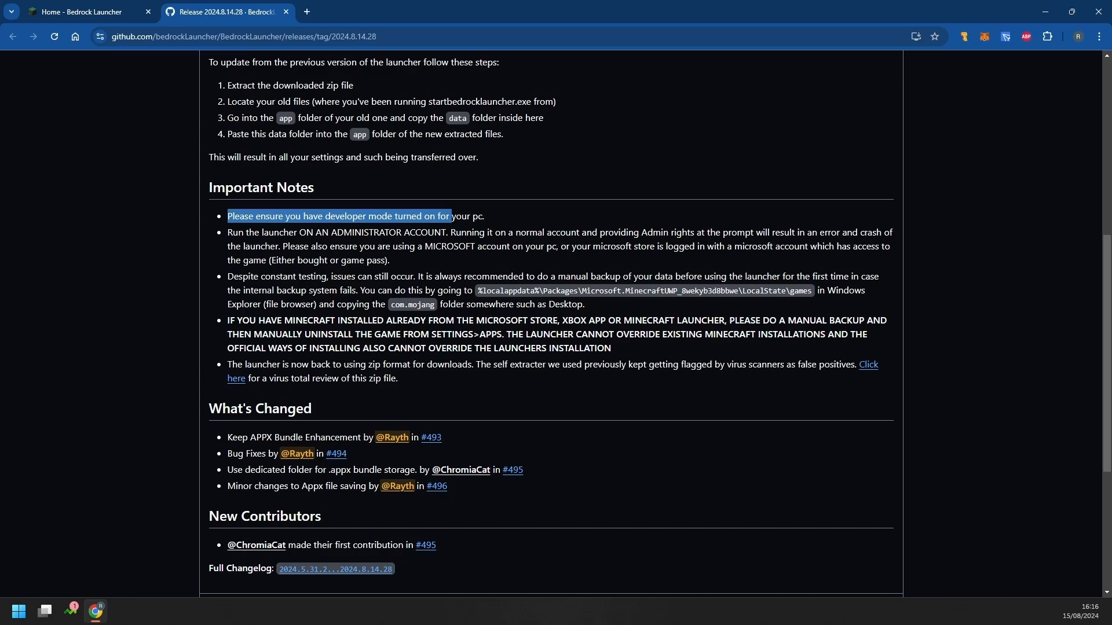
key("super")
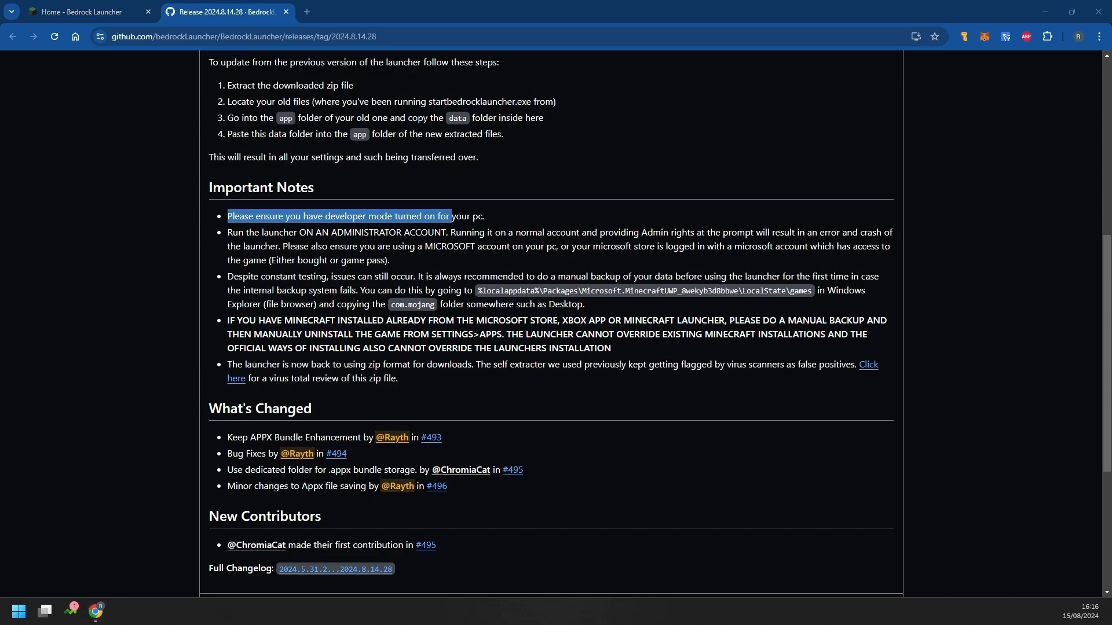
left_click_drag(0, 49, 948, 35)
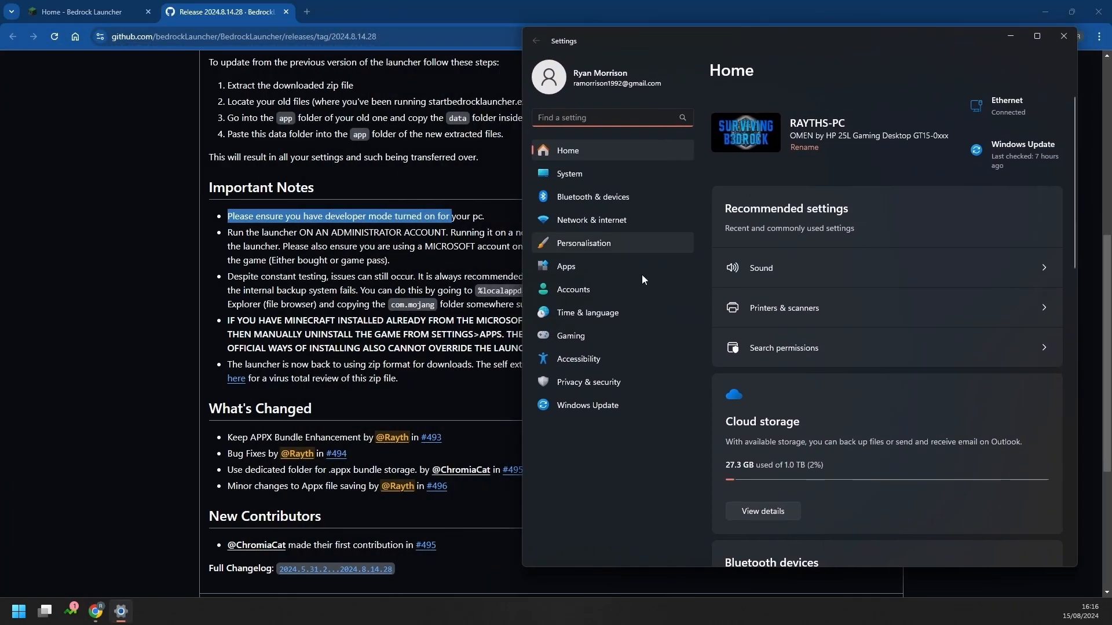
Search Settings for 'developer' and open the For developers page to confirm Developer Mode is On
right_click(18, 611)
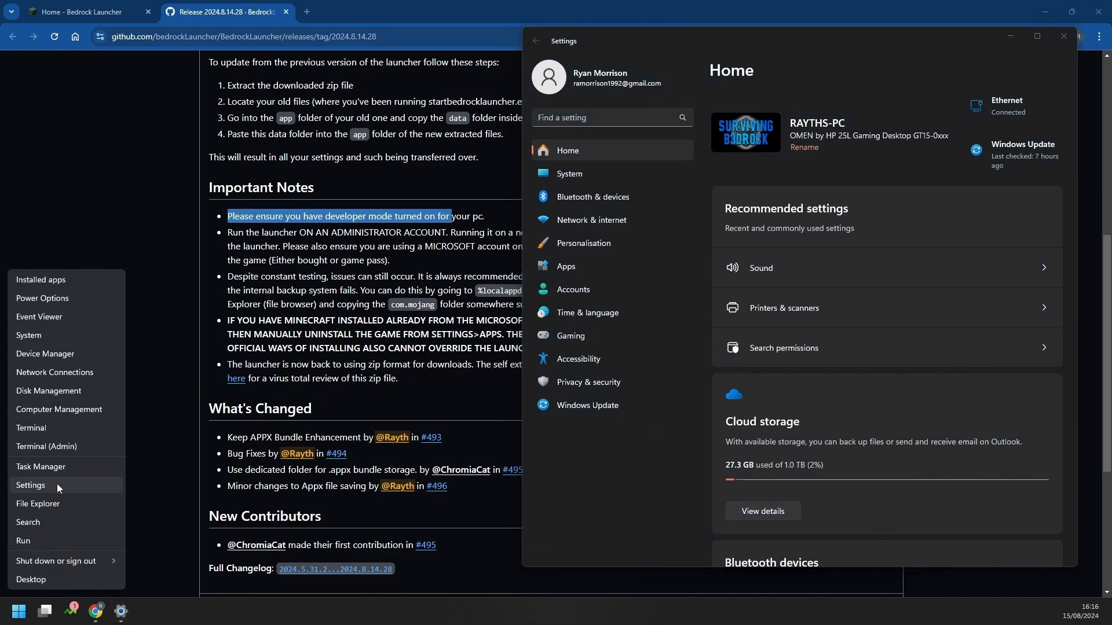
left_click(646, 123)
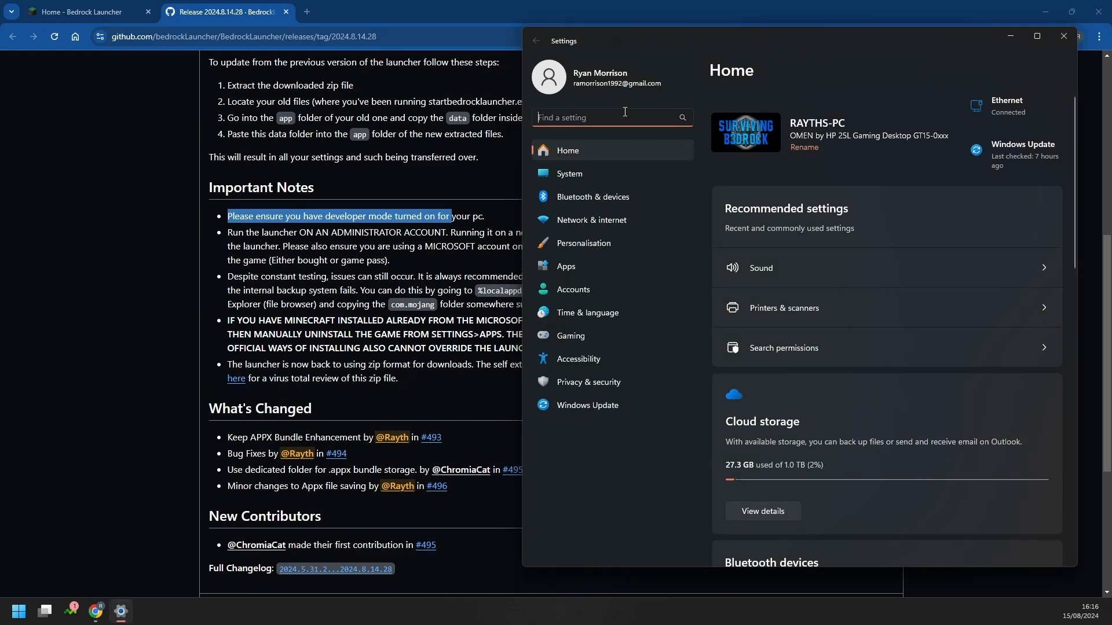
type("devcelo")
key("BackSpace")
key("BackSpace")
key("BackSpace")
key("BackSpace")
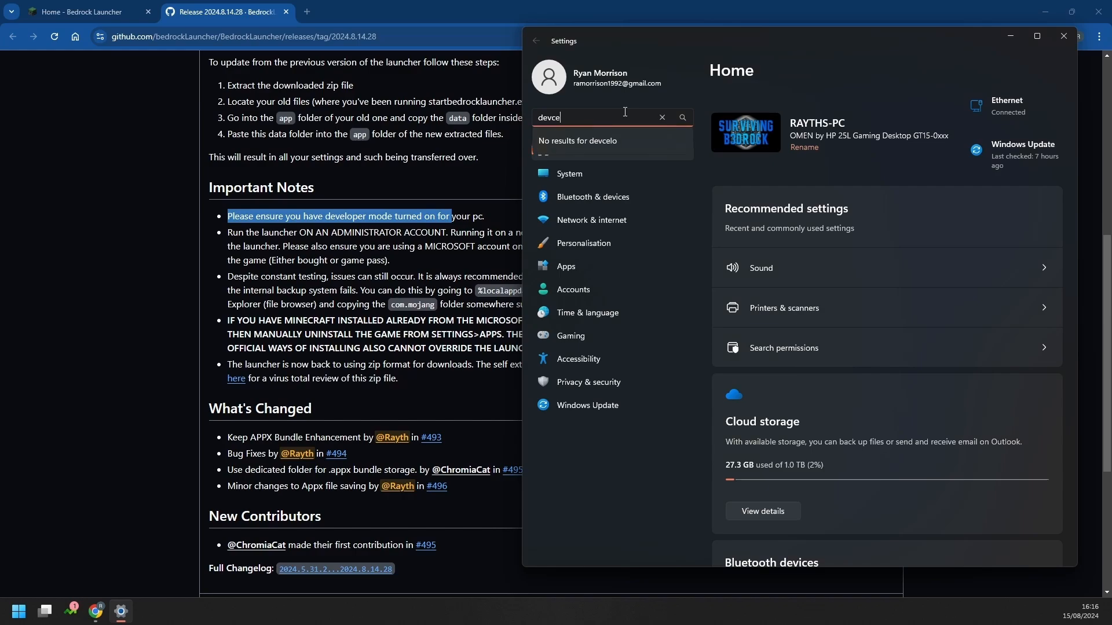
type("eloper")
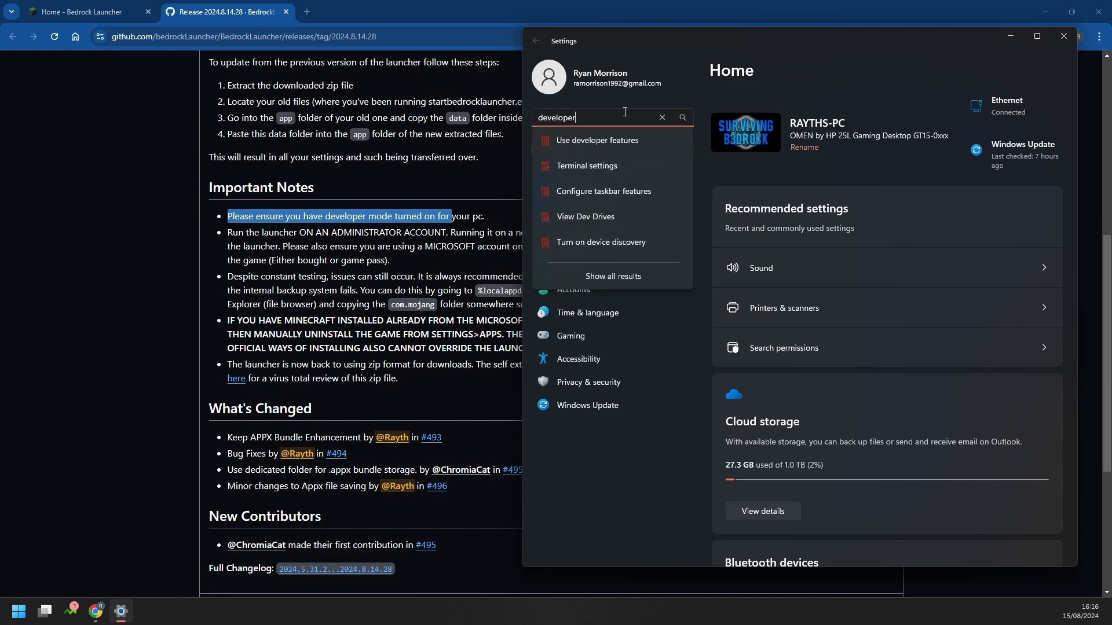
left_click(601, 140)
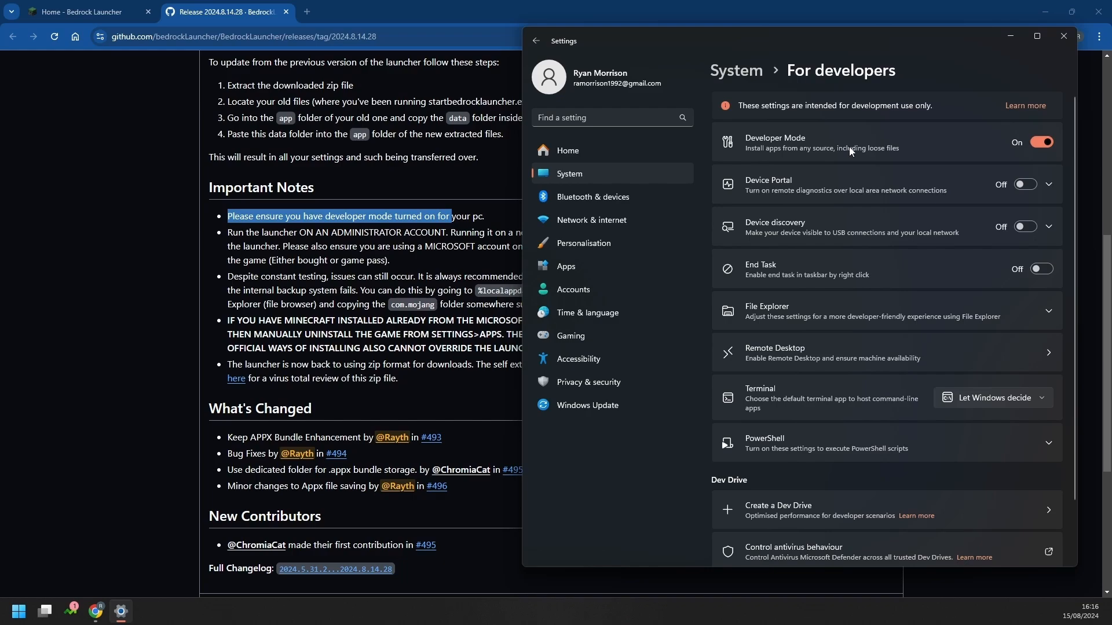
Close Settings and highlight the administrator account, Microsoft account and Store sign-in notes
left_click(1072, 35)
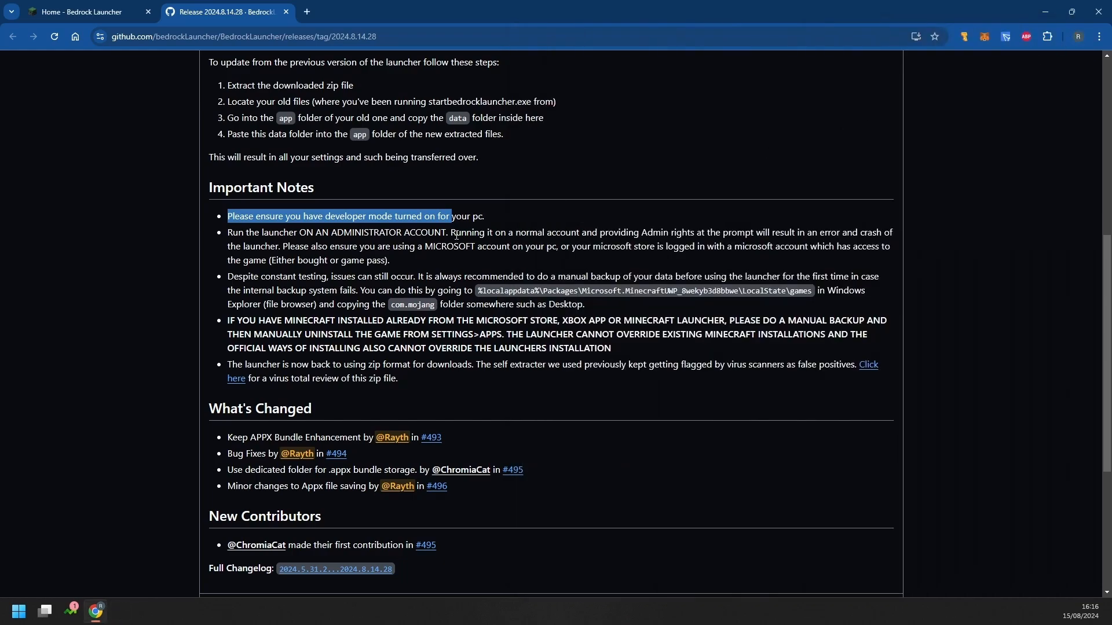
left_click_drag(233, 233, 489, 231)
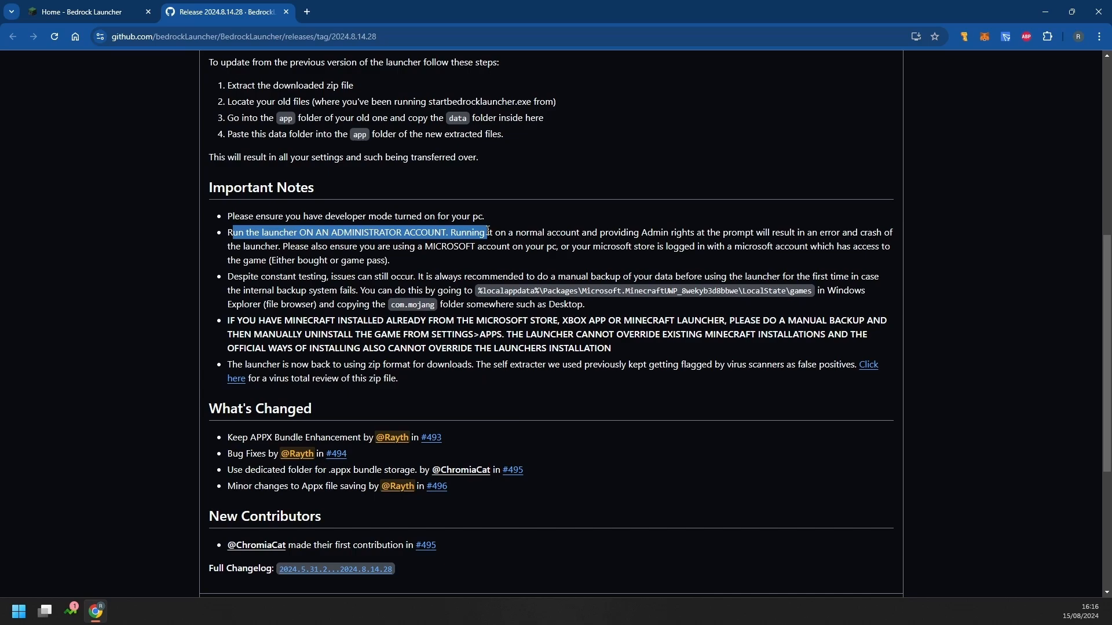
left_click_drag(381, 250, 554, 250)
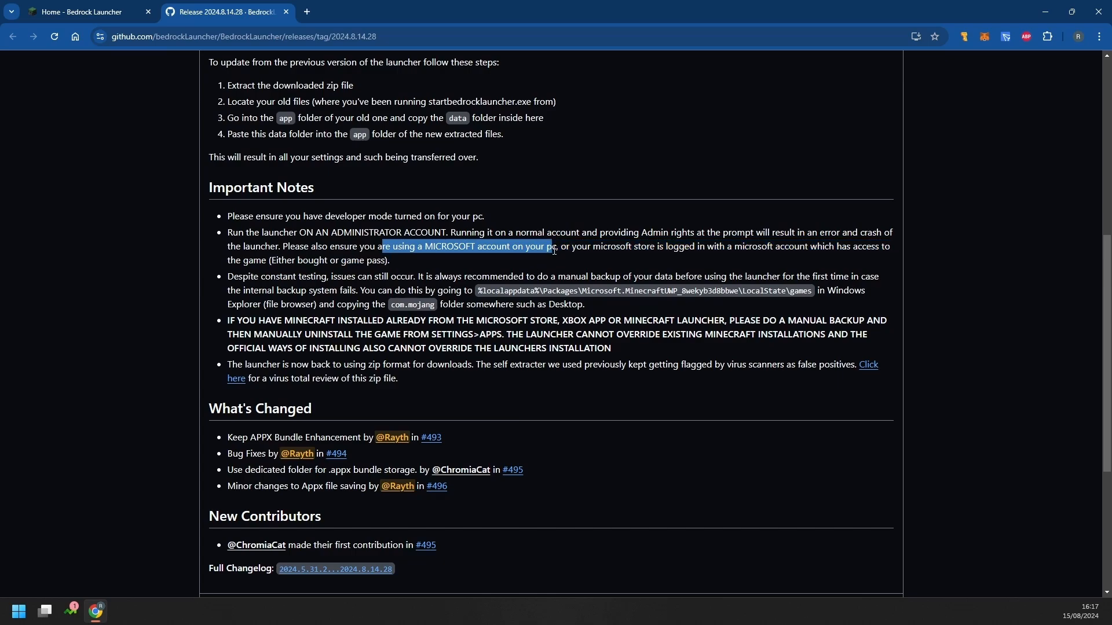
left_click_drag(581, 250, 718, 250)
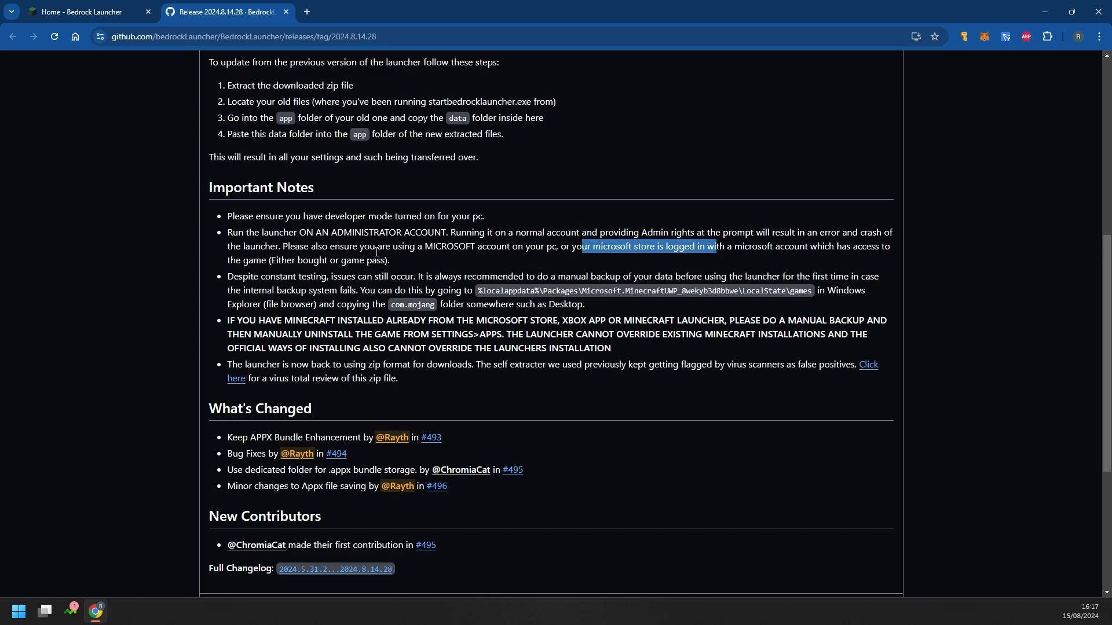
Highlight the backup advice and existing Minecraft installation warning, then bring up the VirusTotal link's options
left_click_drag(336, 277, 556, 276)
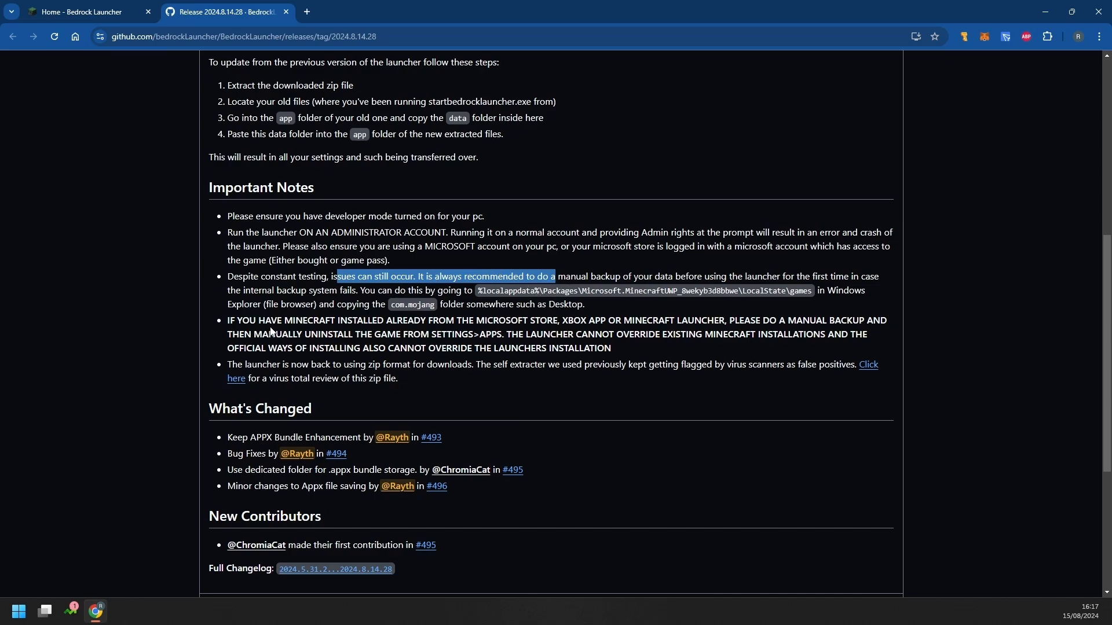
left_click_drag(226, 322, 613, 348)
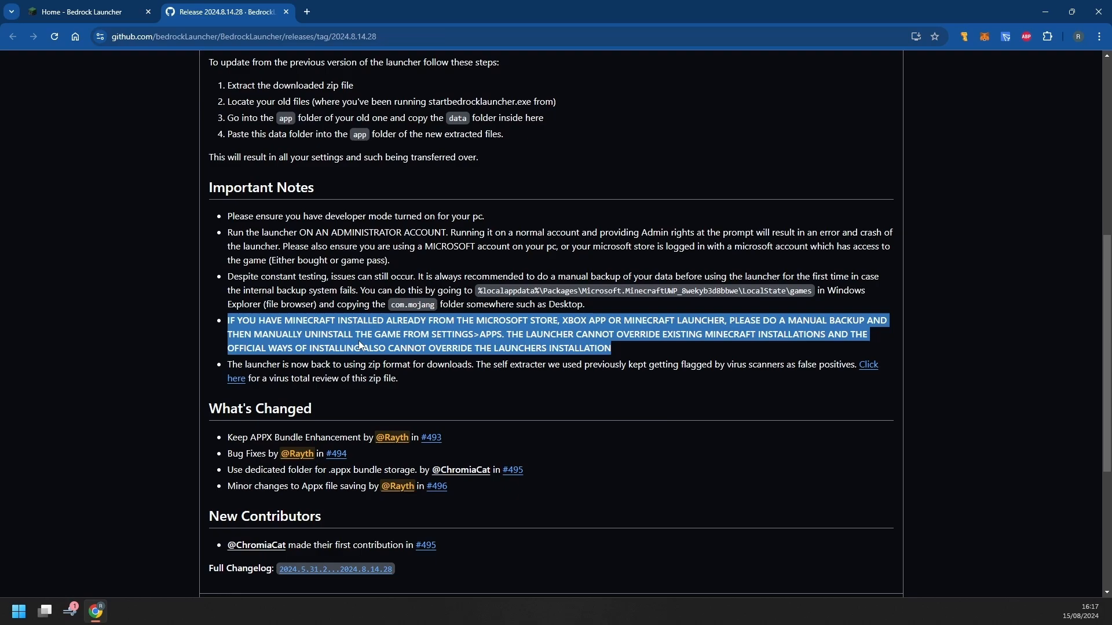
right_click(237, 380)
left_click(262, 390)
left_click(331, 12)
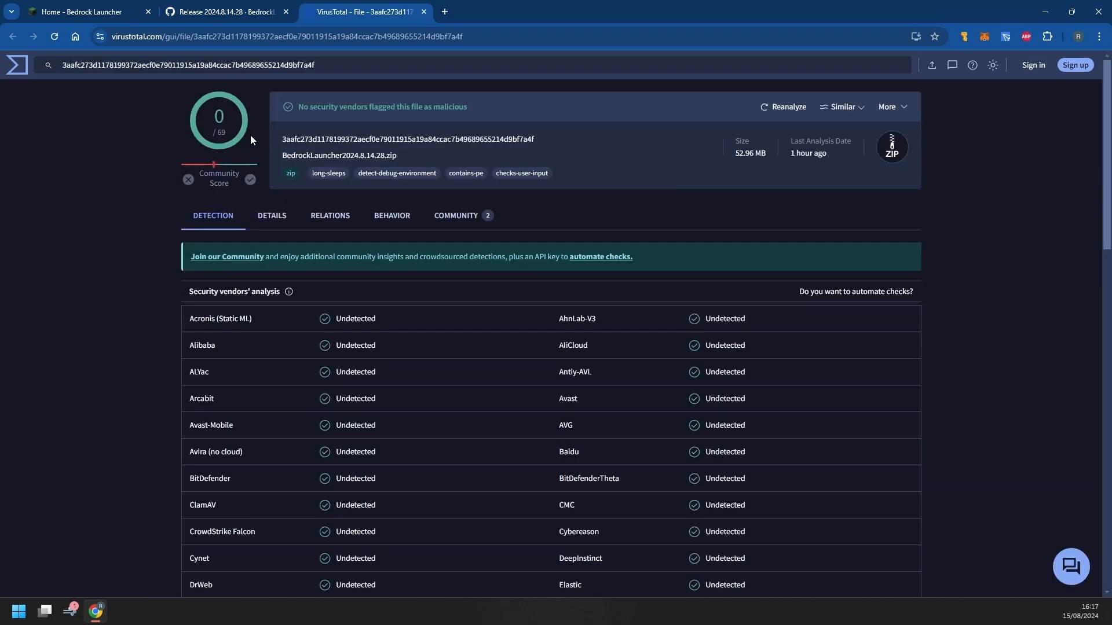
scroll(615, 416, "down", 12)
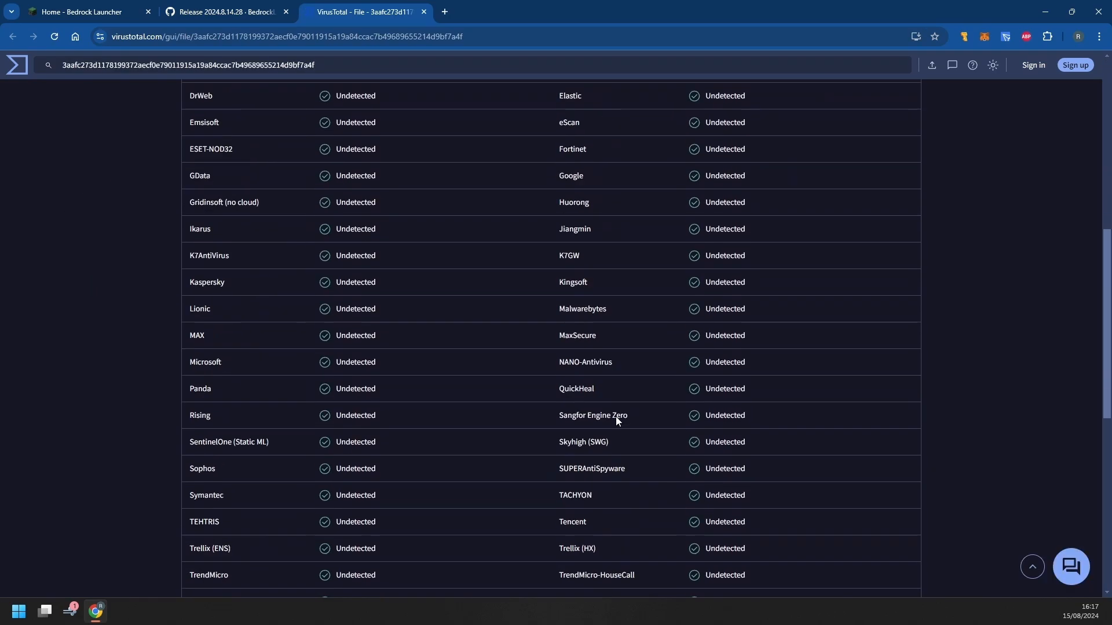
scroll(597, 408, "up", 2)
scroll(597, 406, "down", 10)
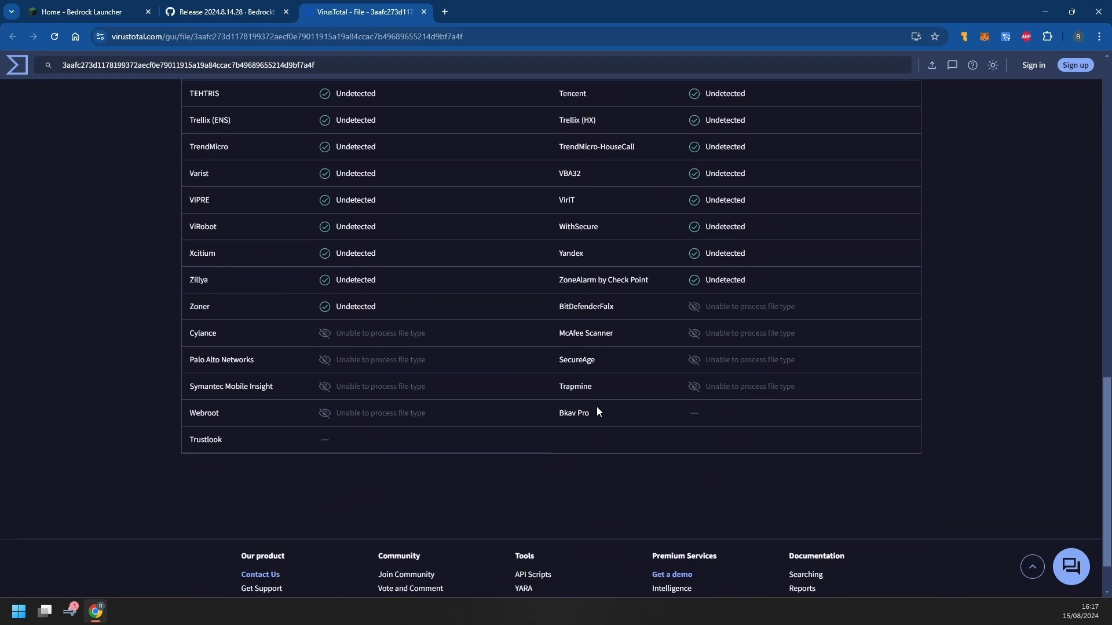
scroll(597, 407, "up", 20)
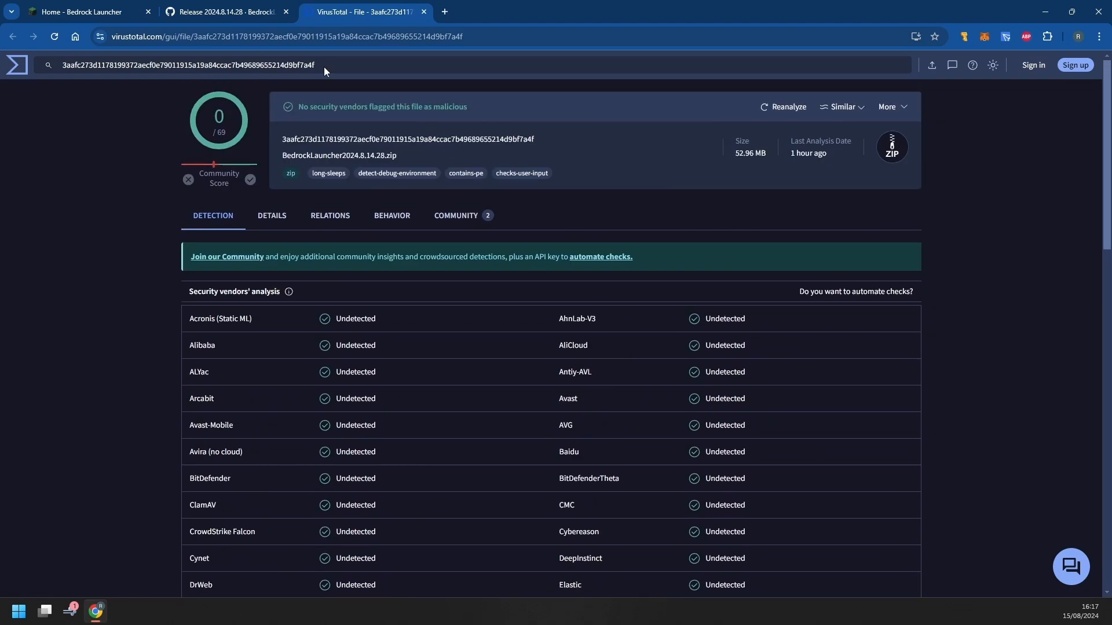
left_click(424, 12)
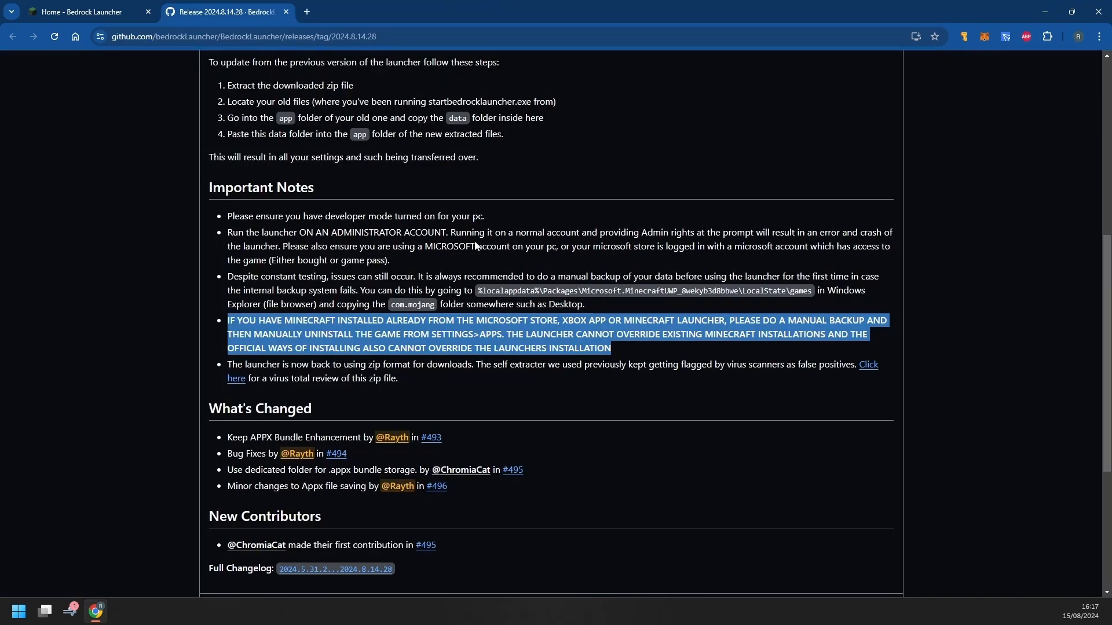
Save BedrockLauncher2024.8.14.28.zip from Assets to the Desktop and minimize Chrome
scroll(237, 377, "down", 5)
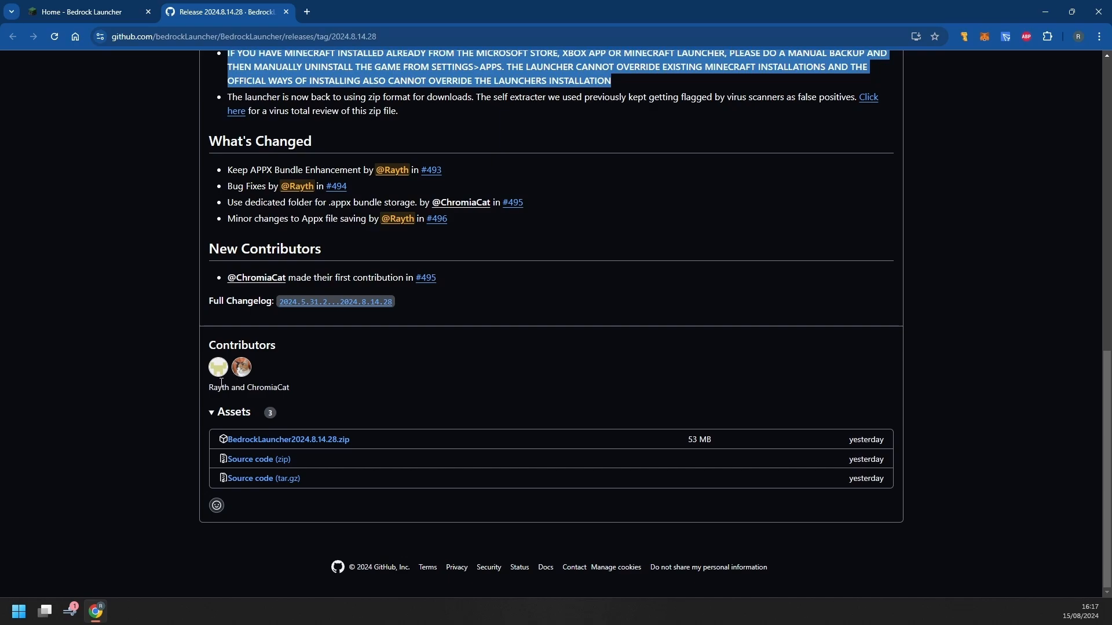
left_click(342, 445)
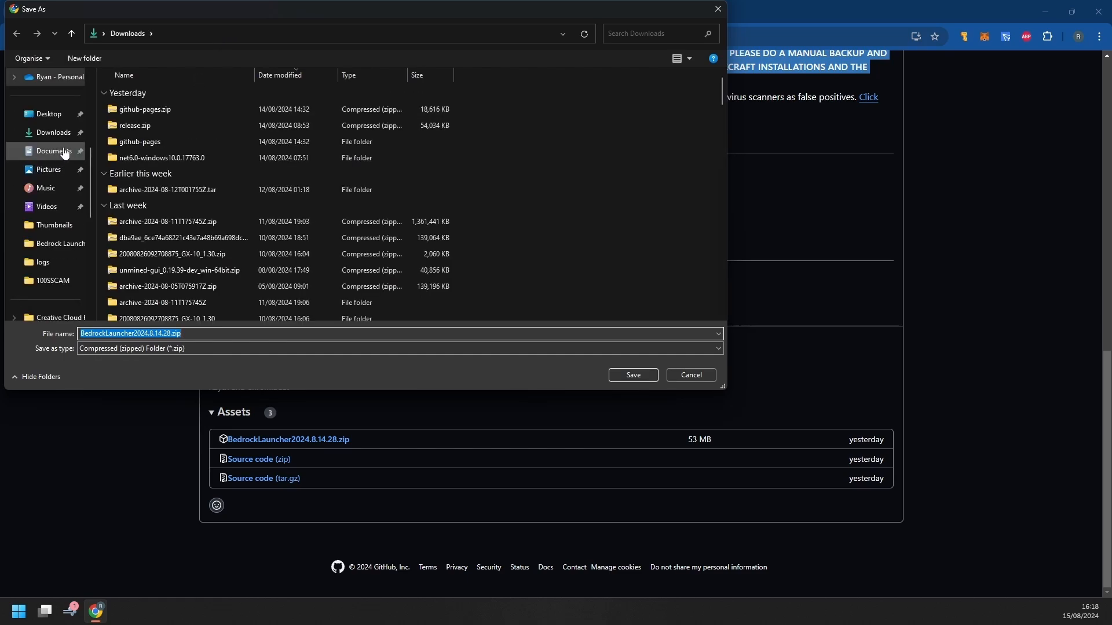
left_click(57, 121)
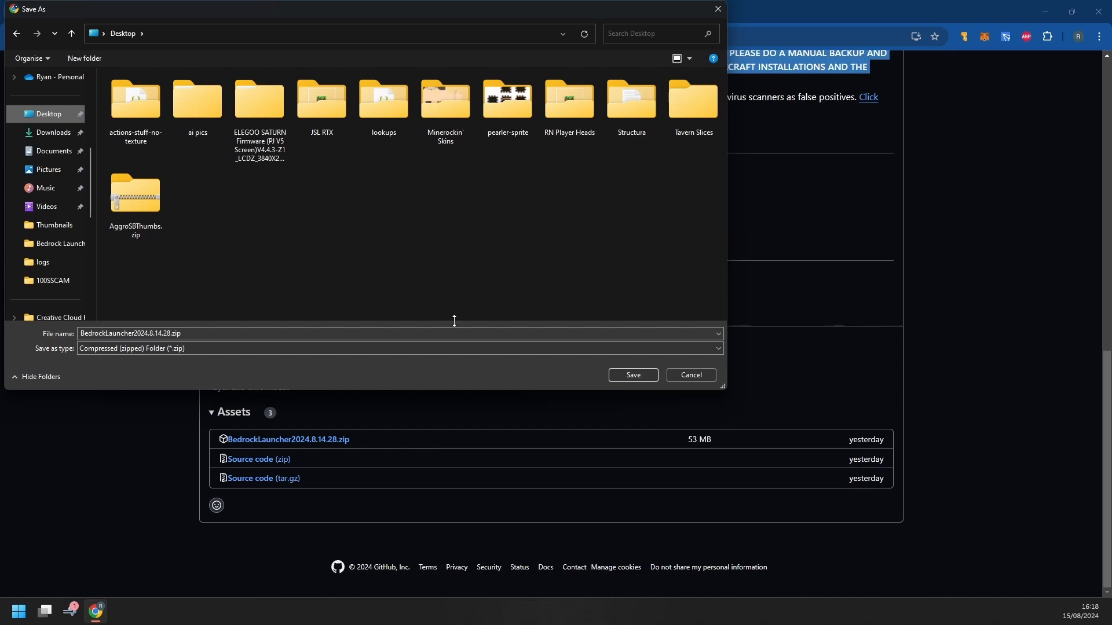
left_click(636, 376)
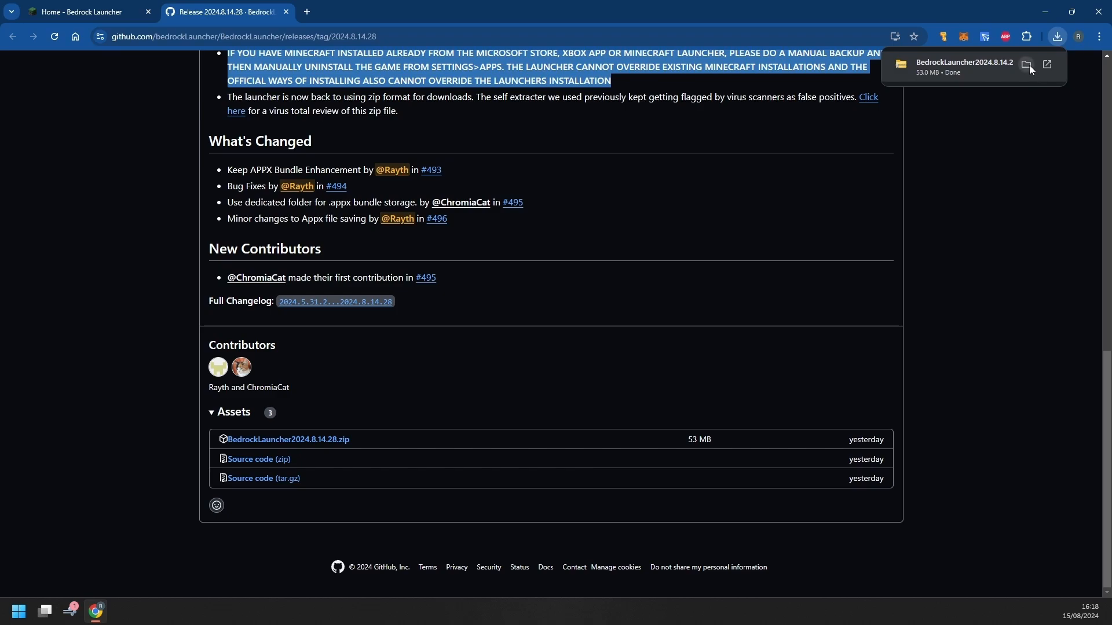
left_click(1035, 10)
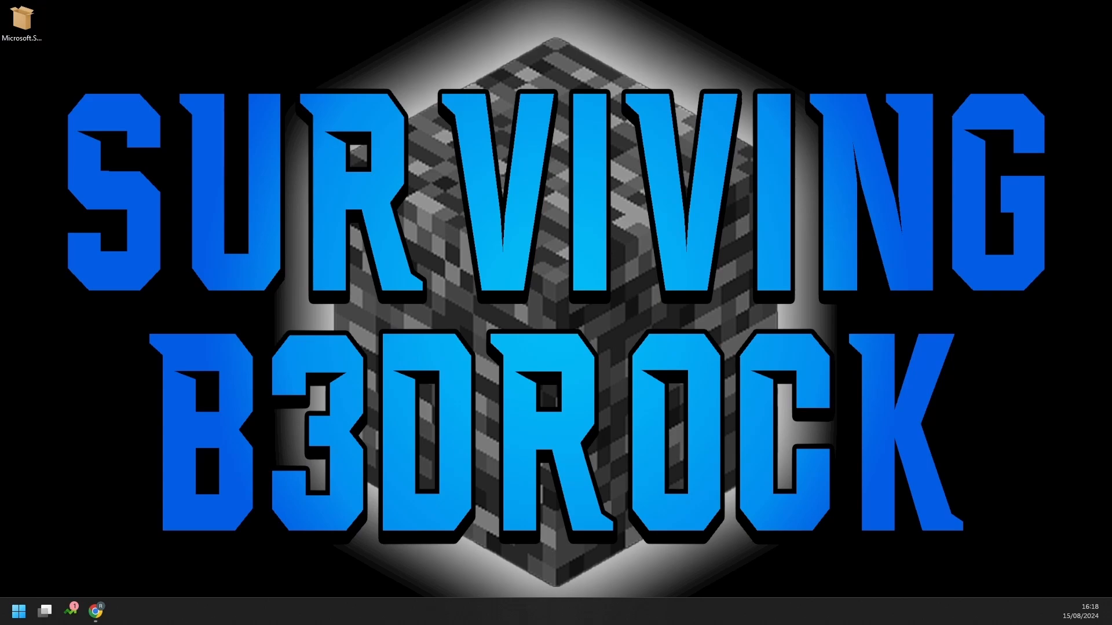
Extract BedrockLauncher2024.8.14.28.zip into a BedrockLauncher2024.8.14.28 folder on the Desktop
left_click_drag(86, 41, 262, 42)
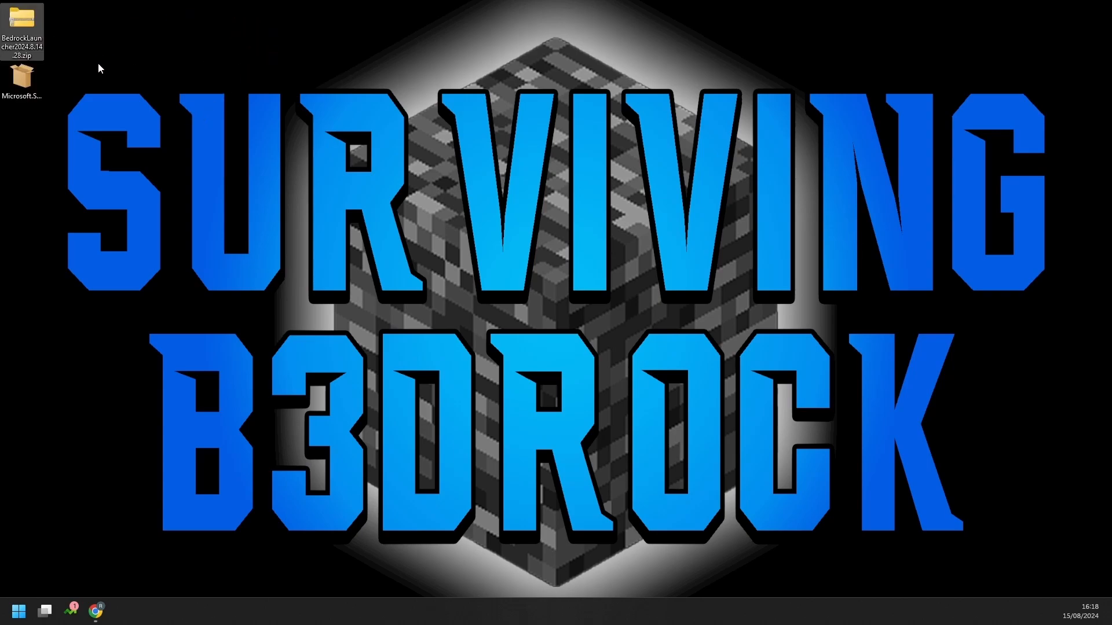
right_click(31, 22)
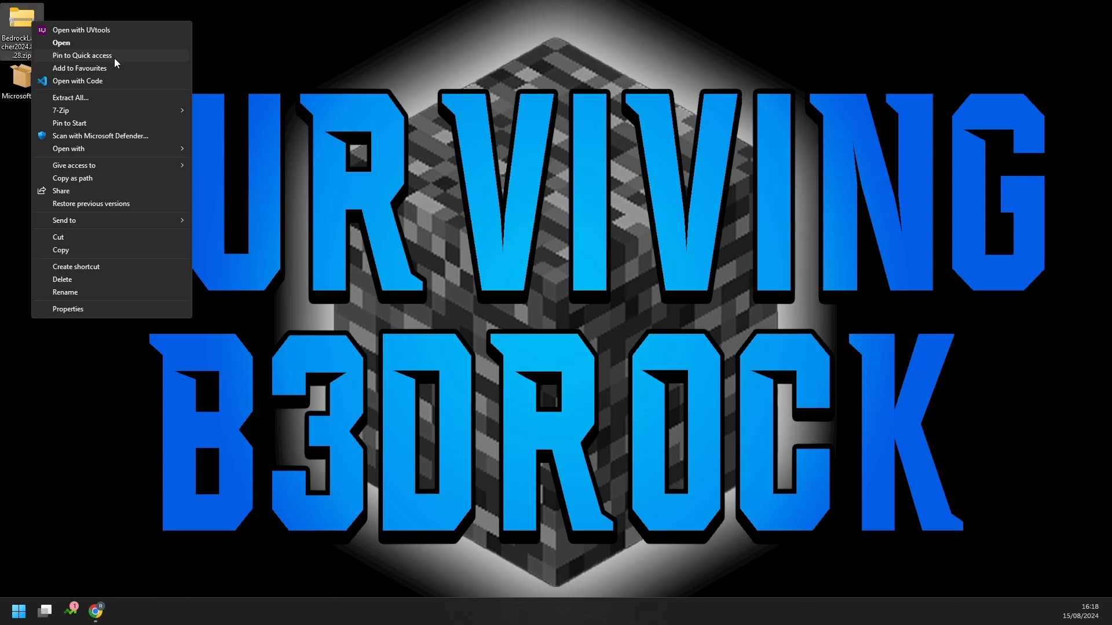
left_click(104, 100)
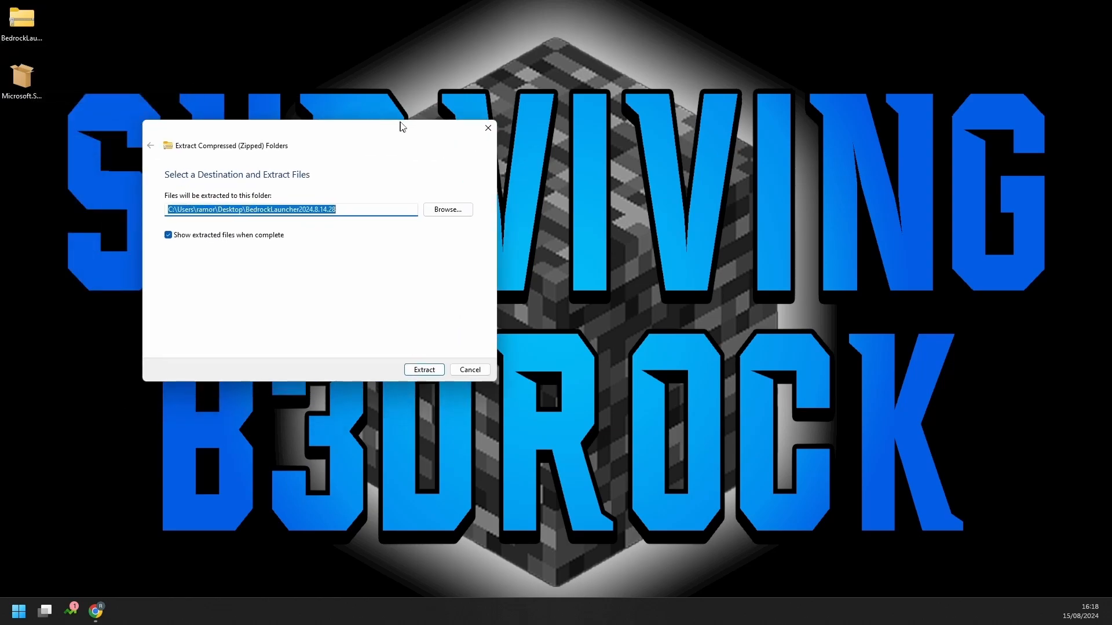
left_click_drag(402, 126, 501, 104)
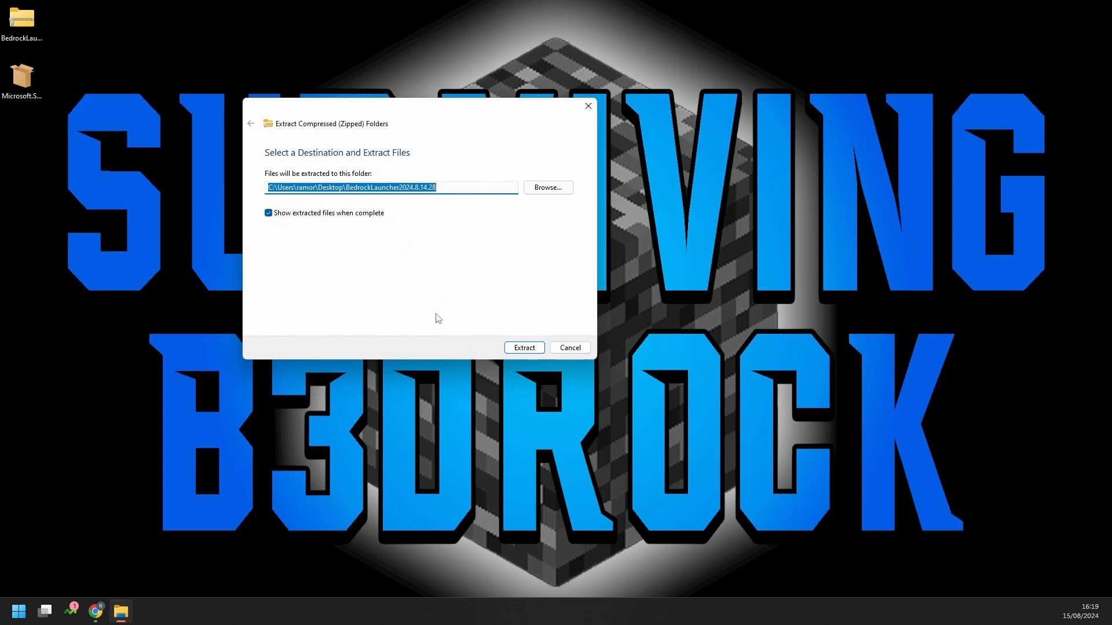
left_click(512, 350)
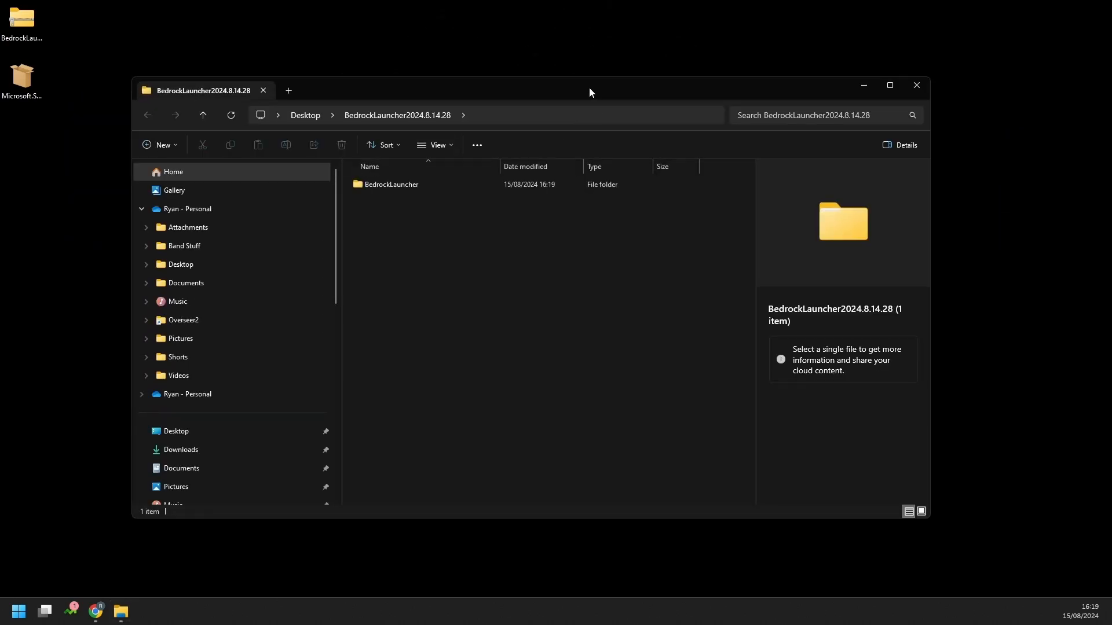
Open the extracted BedrockLauncher folder and run StartBedrockLauncher.exe
mouse_move(589, 87)
left_mouse_down()
mouse_move(651, 72)
mouse_move(570, 80)
left_mouse_up()
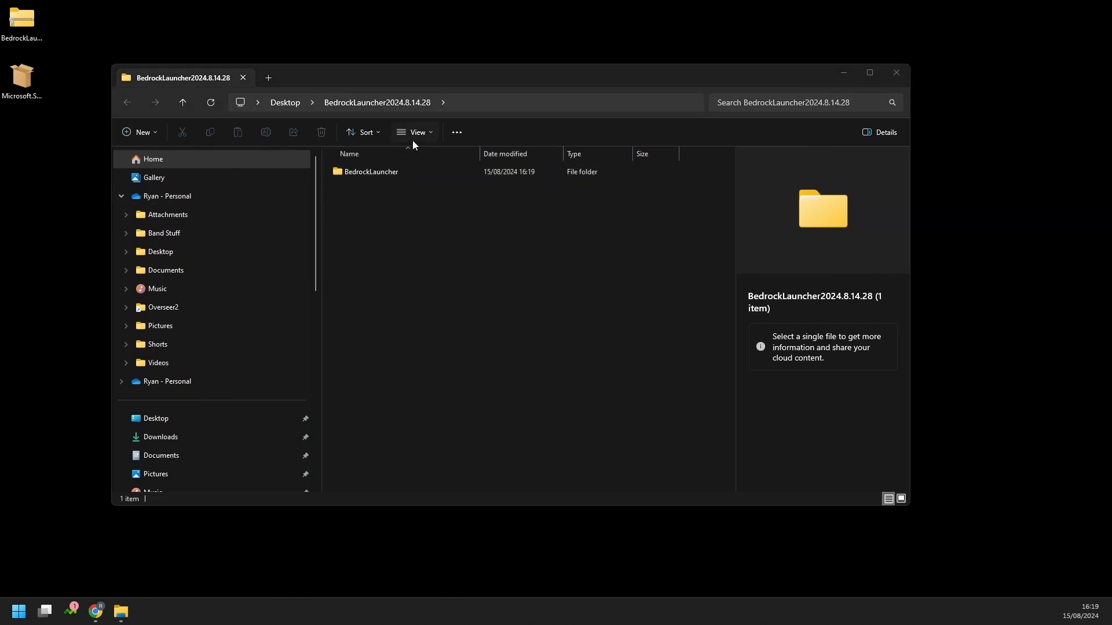
double_click(383, 173)
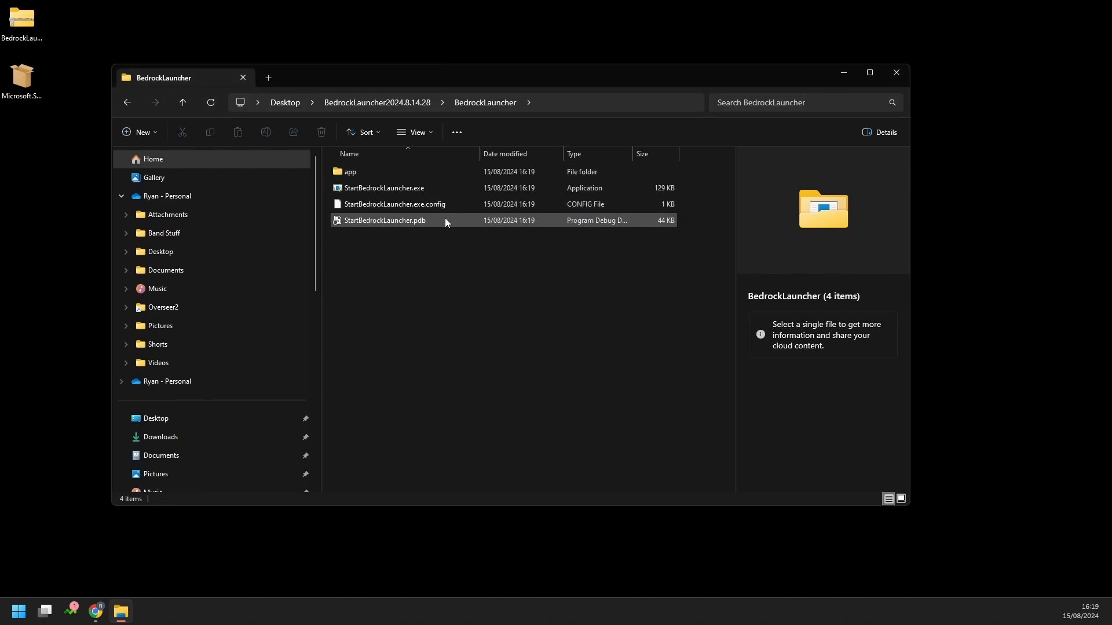
left_click(379, 189)
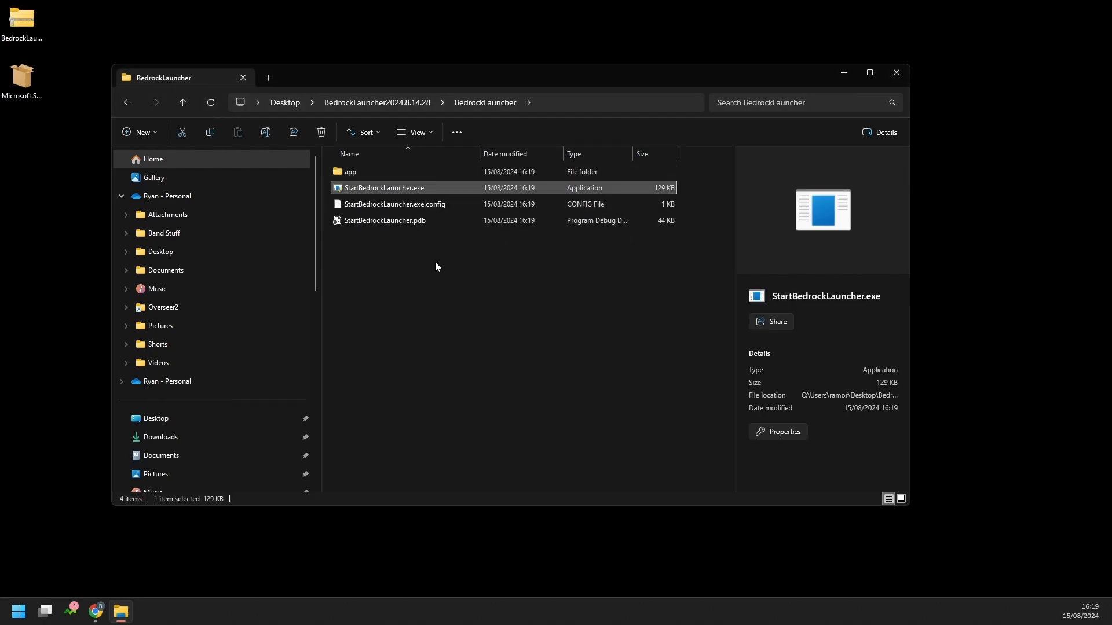
double_click(394, 189)
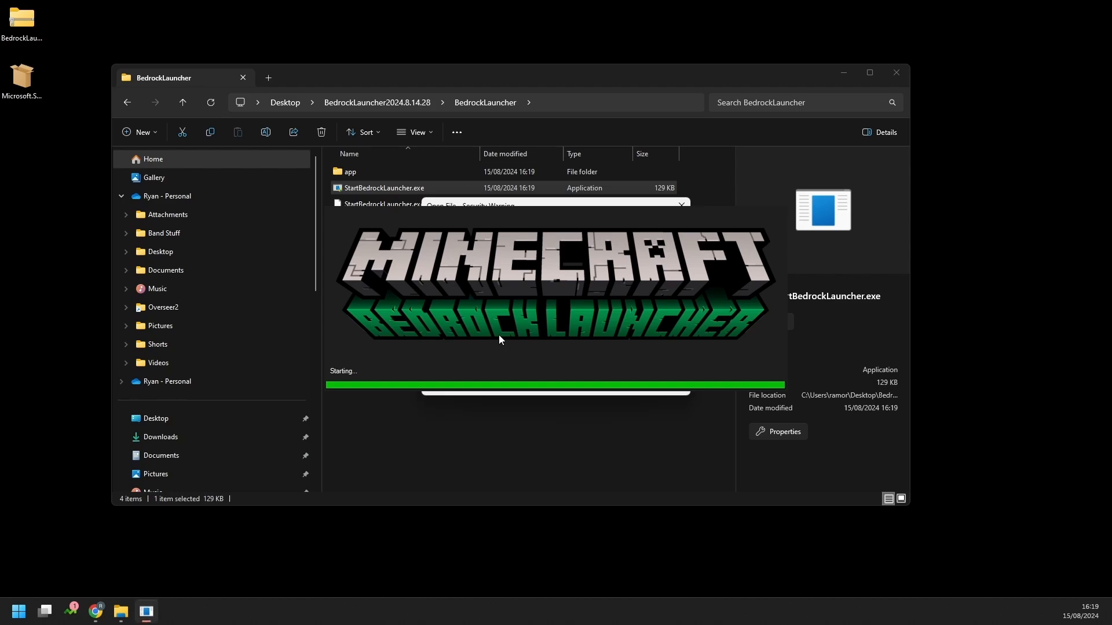
Turn off 'Always ask before opening this file' in the Security Warning and run the launcher
left_click_drag(541, 209, 163, 216)
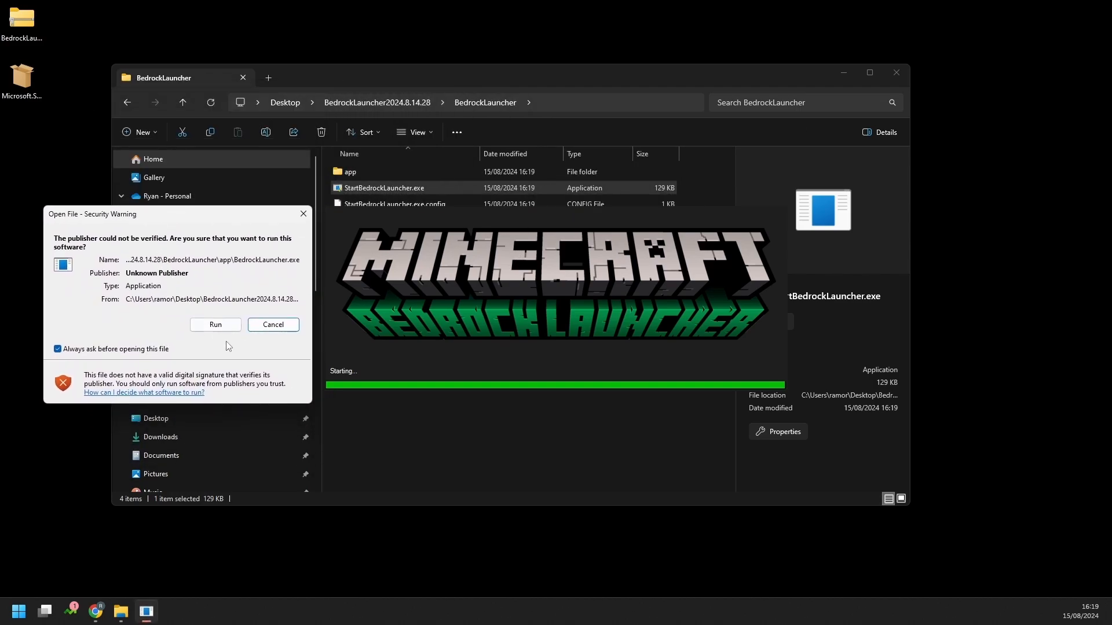
left_click(136, 348)
left_click(215, 324)
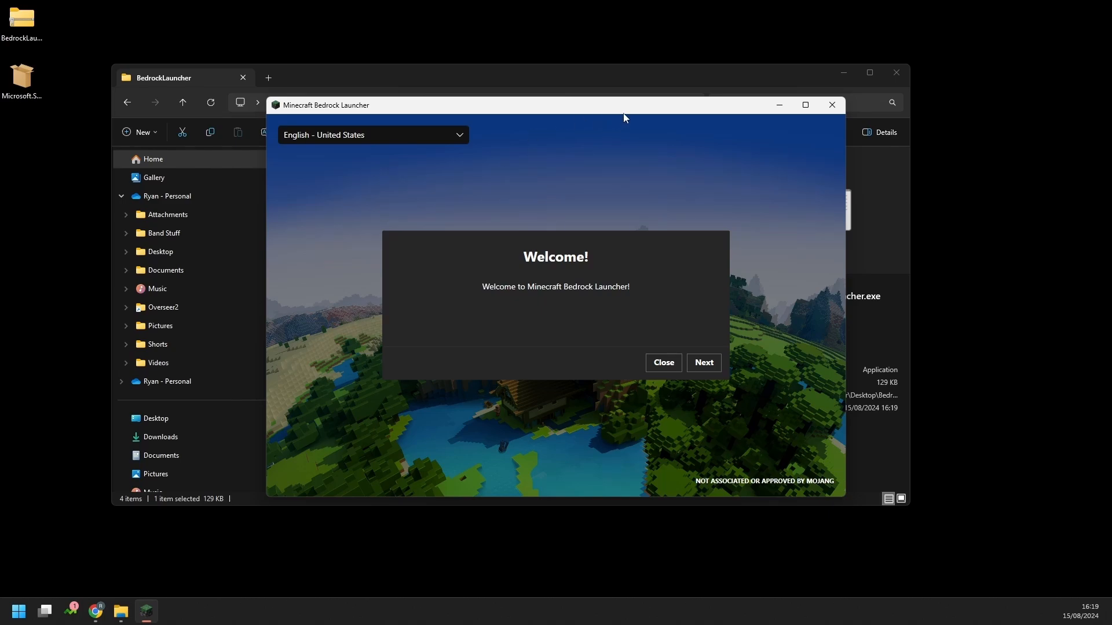
Download the x64 .NET Desktop Runtime 6.0.33 installer to the Desktop and copy its direct link
left_click(778, 105)
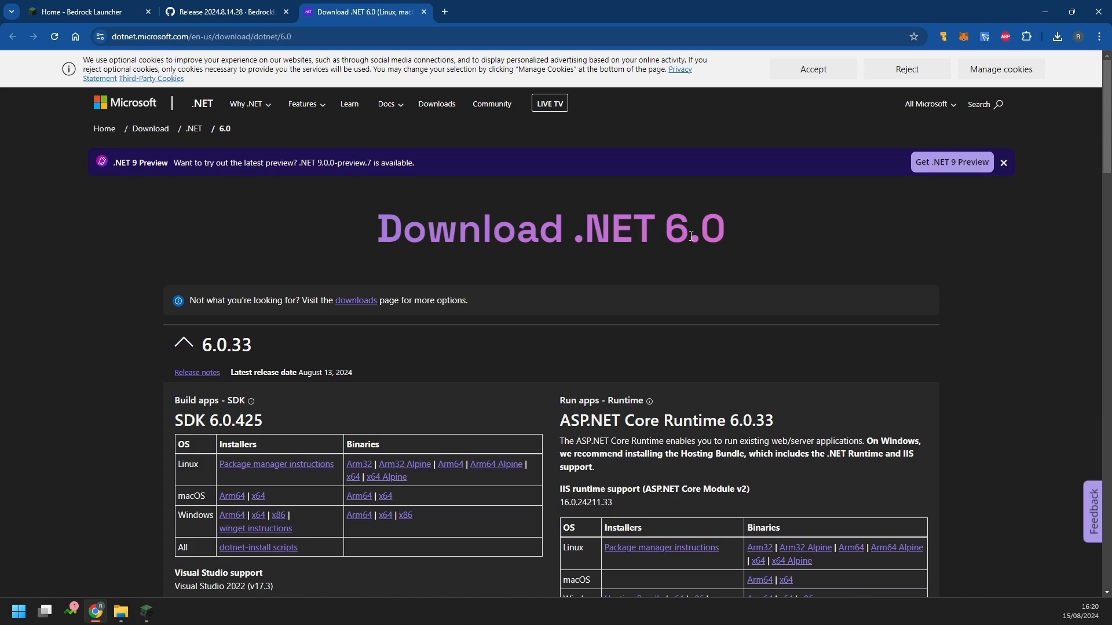
scroll(691, 236, "down", 6)
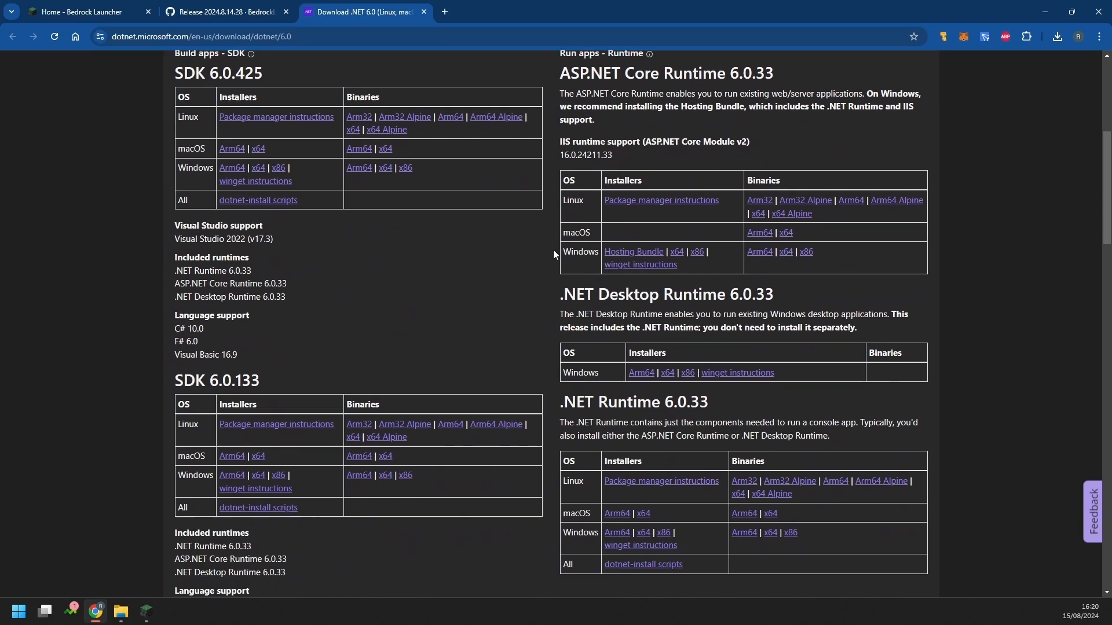
left_click_drag(564, 309, 791, 299)
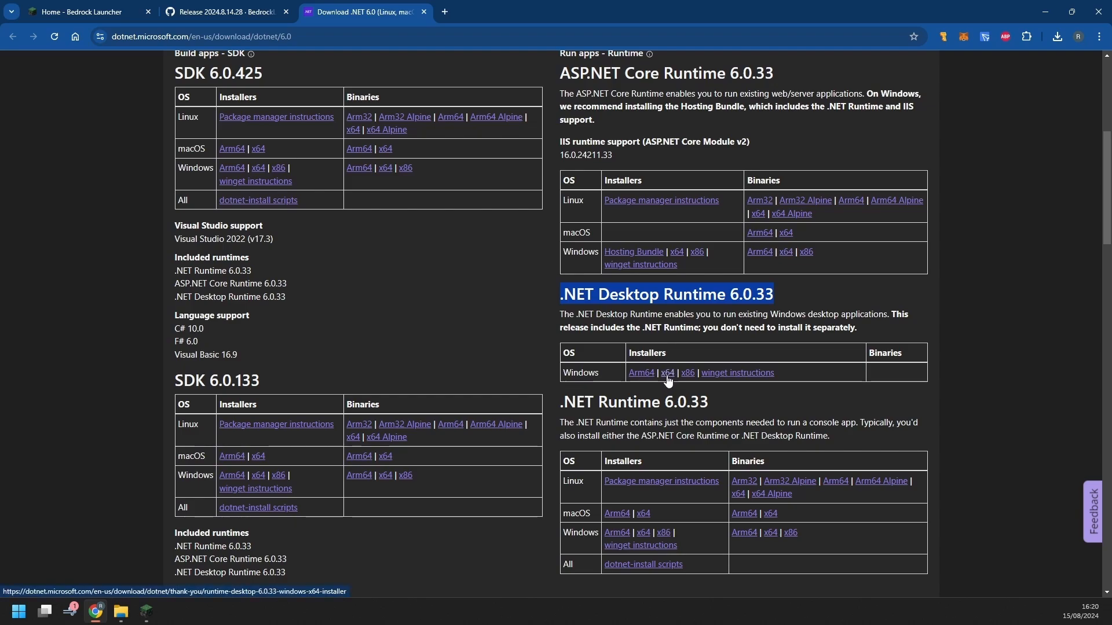
left_click(667, 375)
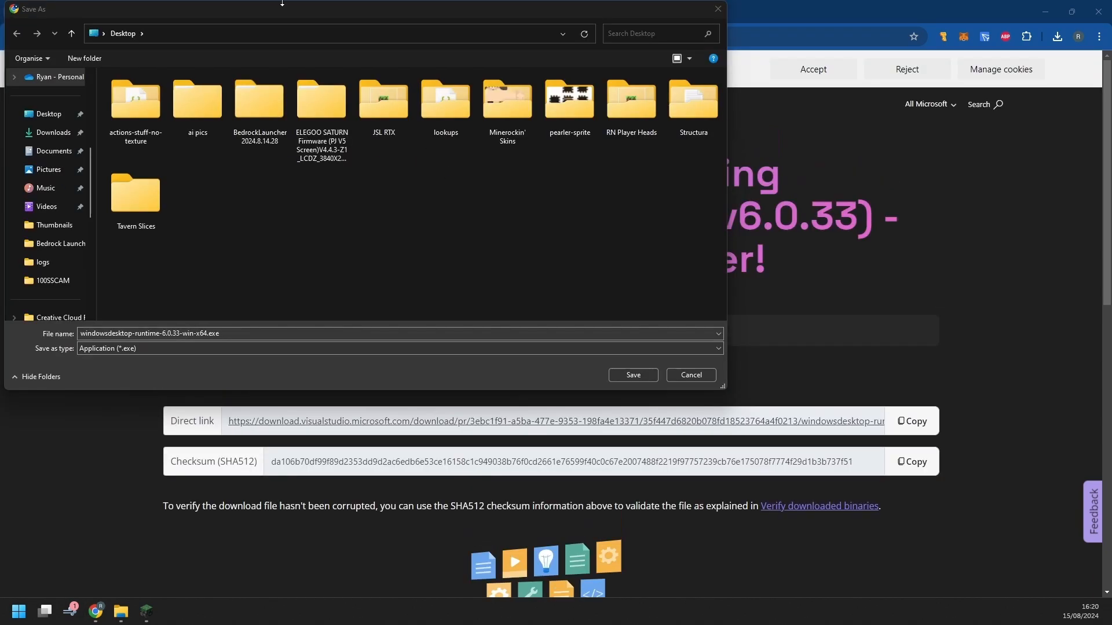
left_click(700, 379)
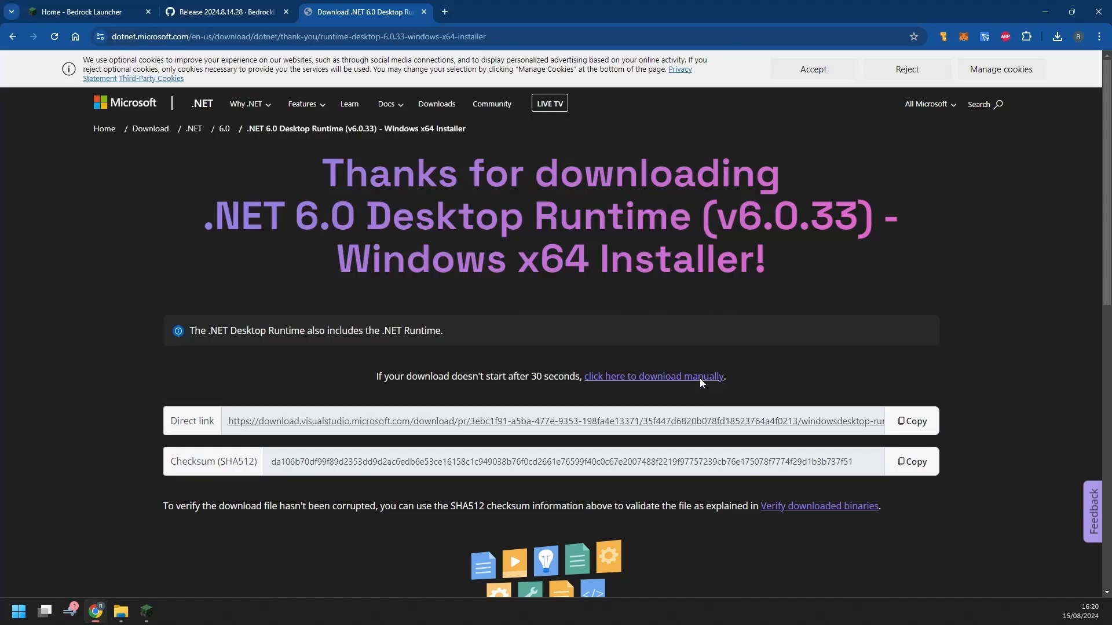
left_click(917, 426)
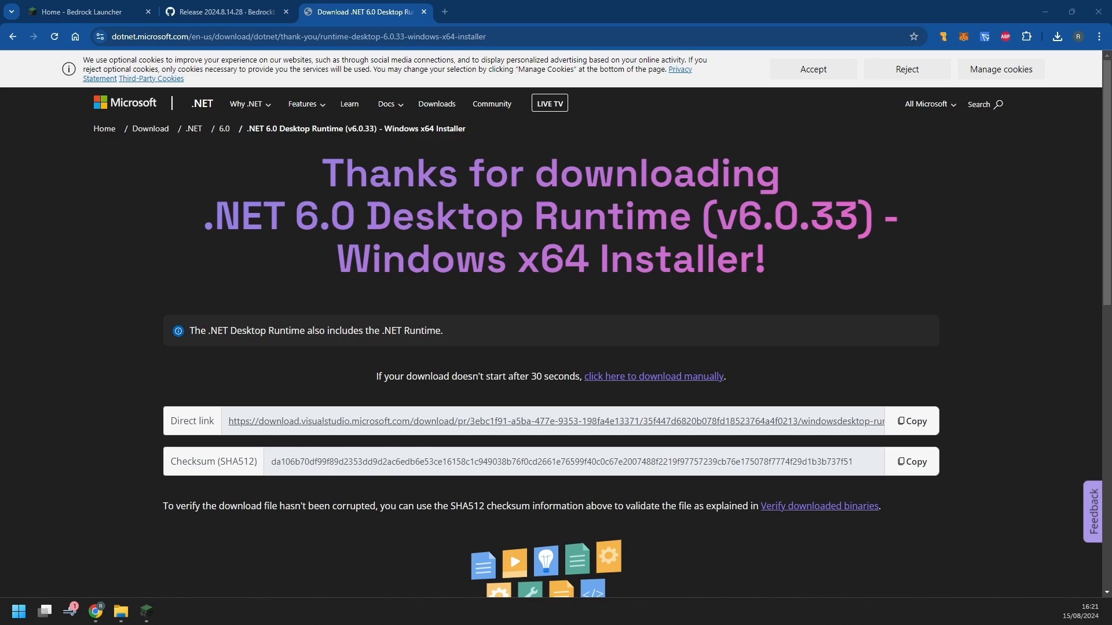
Bring the Bedrock Launcher Welcome screen back in front from the taskbar
left_click(146, 611)
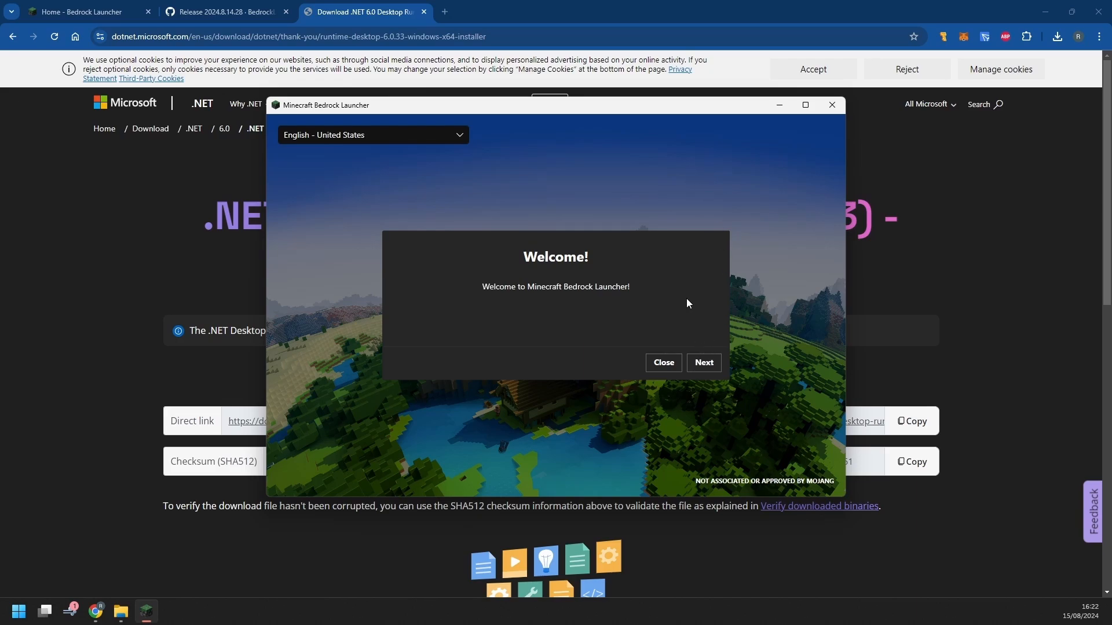
Move past the welcome screen, try Portable/Root Folder, then reselect Fixed Folder (Recommended)
left_click(708, 364)
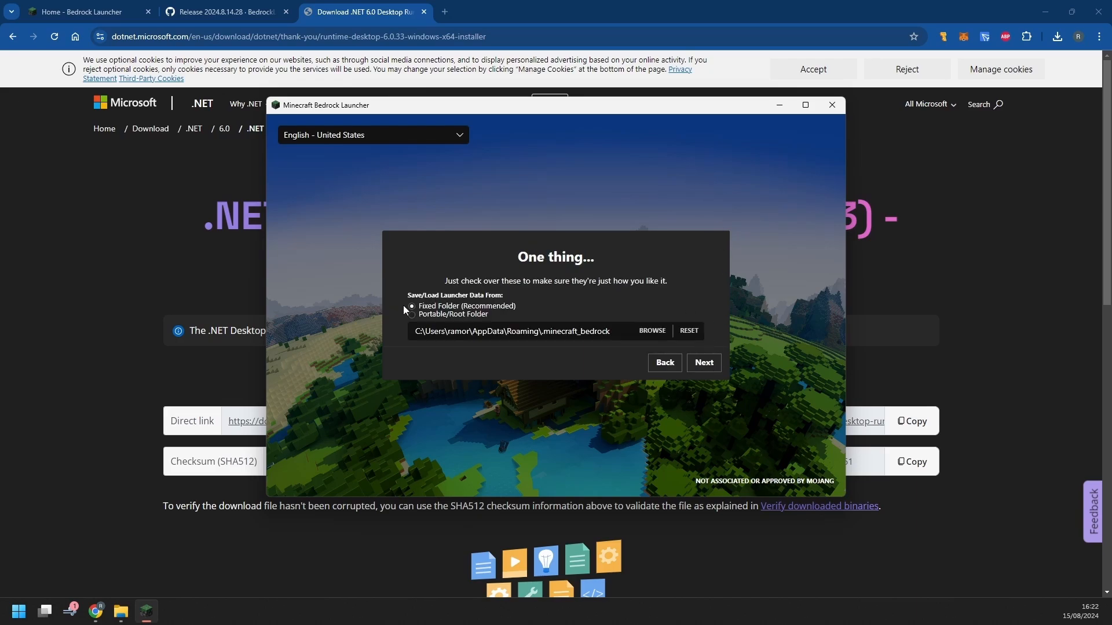
left_click(445, 316)
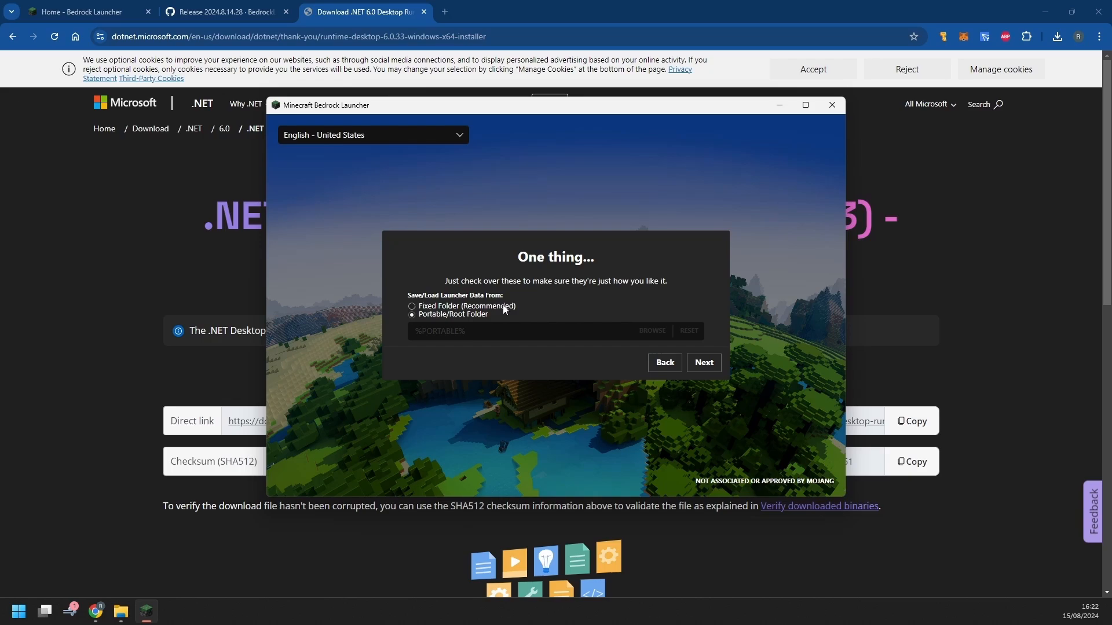
left_click(502, 307)
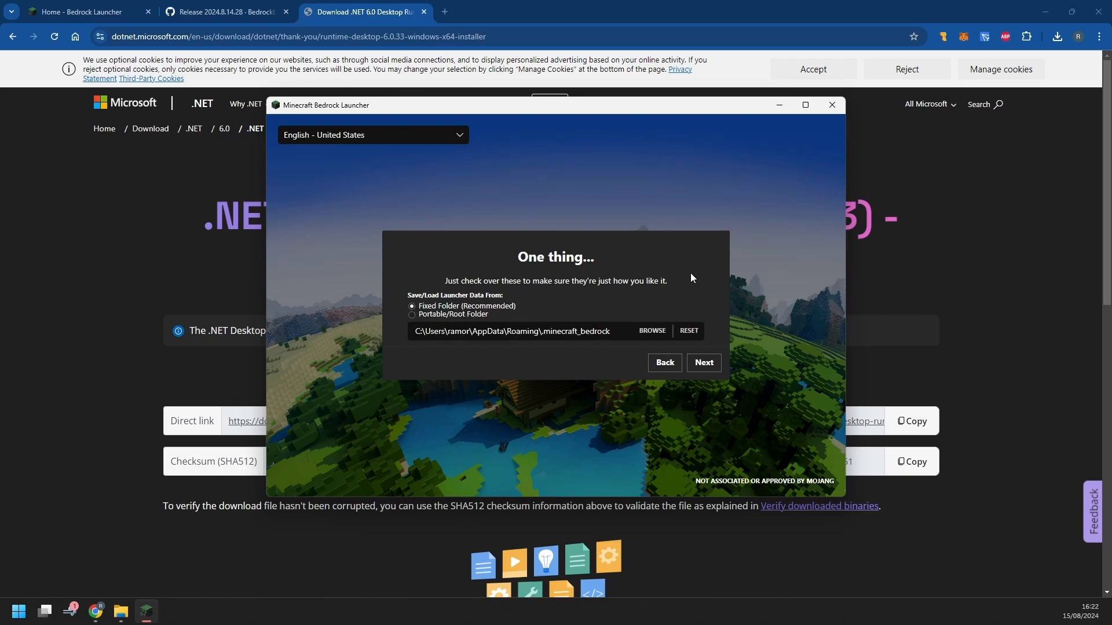
Browse for another data folder, look inside New Volume (E:), and cancel without changing it
left_click_drag(611, 332, 386, 341)
left_click(617, 329)
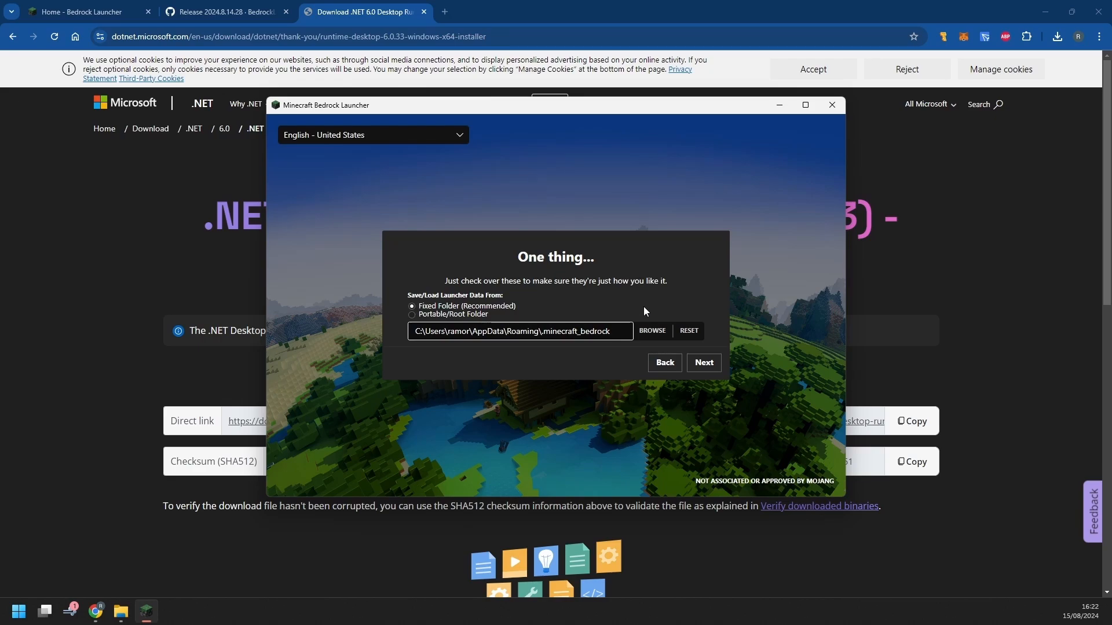
left_click(652, 330)
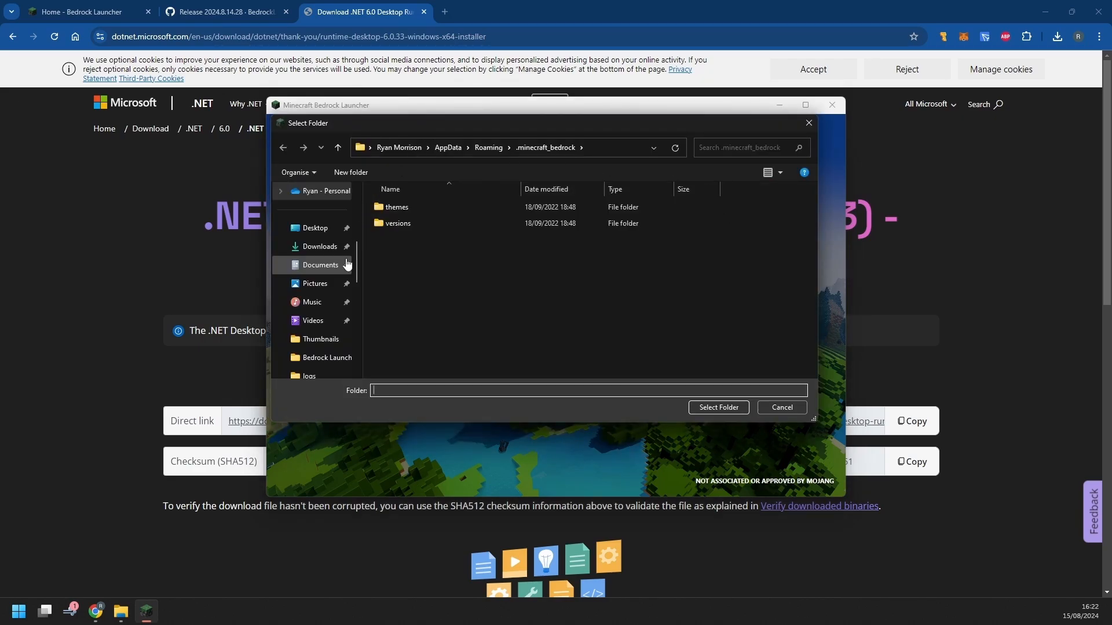
scroll(348, 260, "down", 5)
scroll(332, 216, "up", 2)
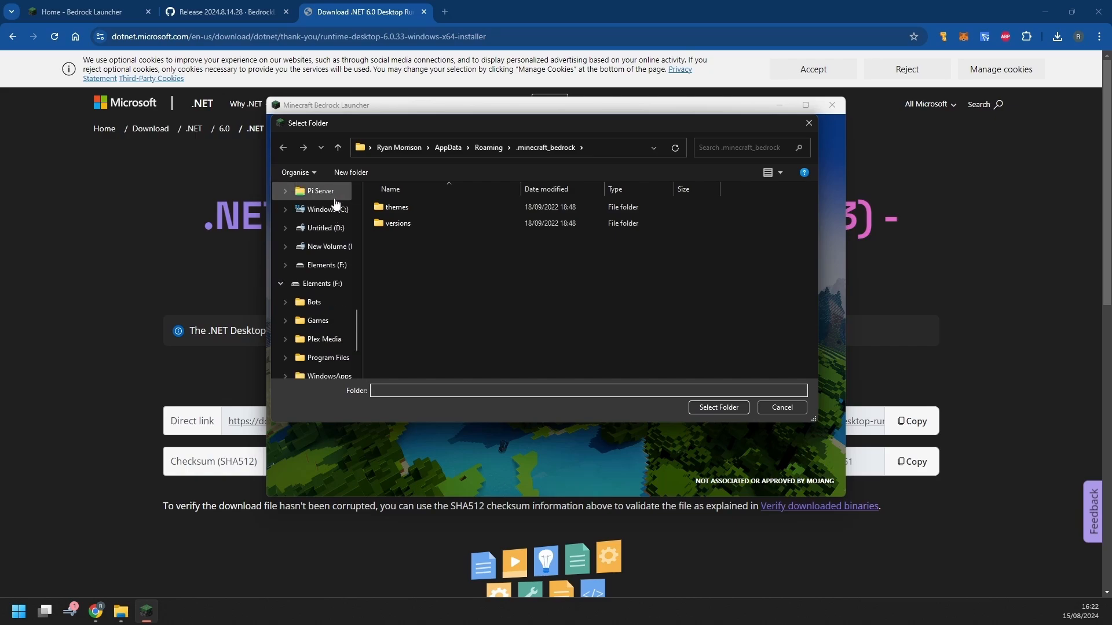
left_click(324, 246)
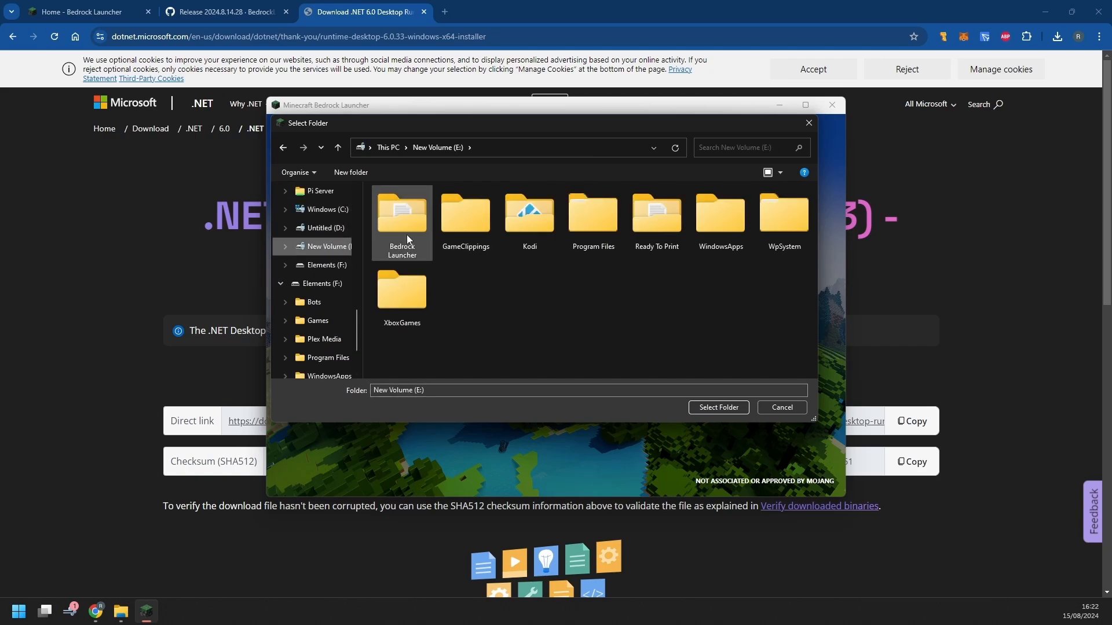
left_click(787, 405)
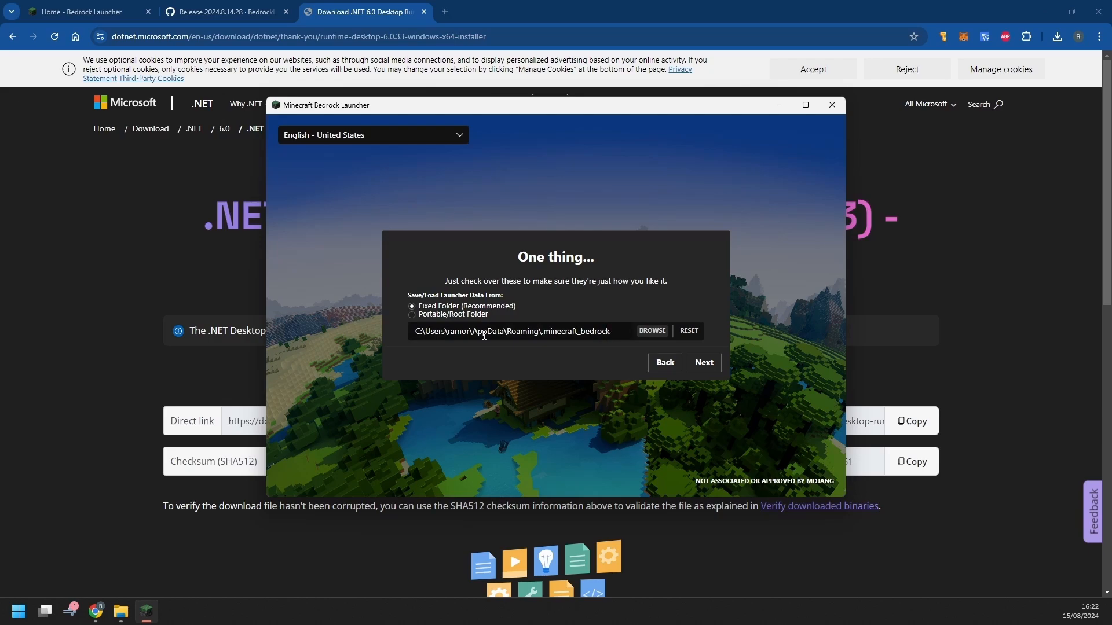
Accept the data folder, keep Default Account as the insider account, and advance to Almost there!
left_click(708, 369)
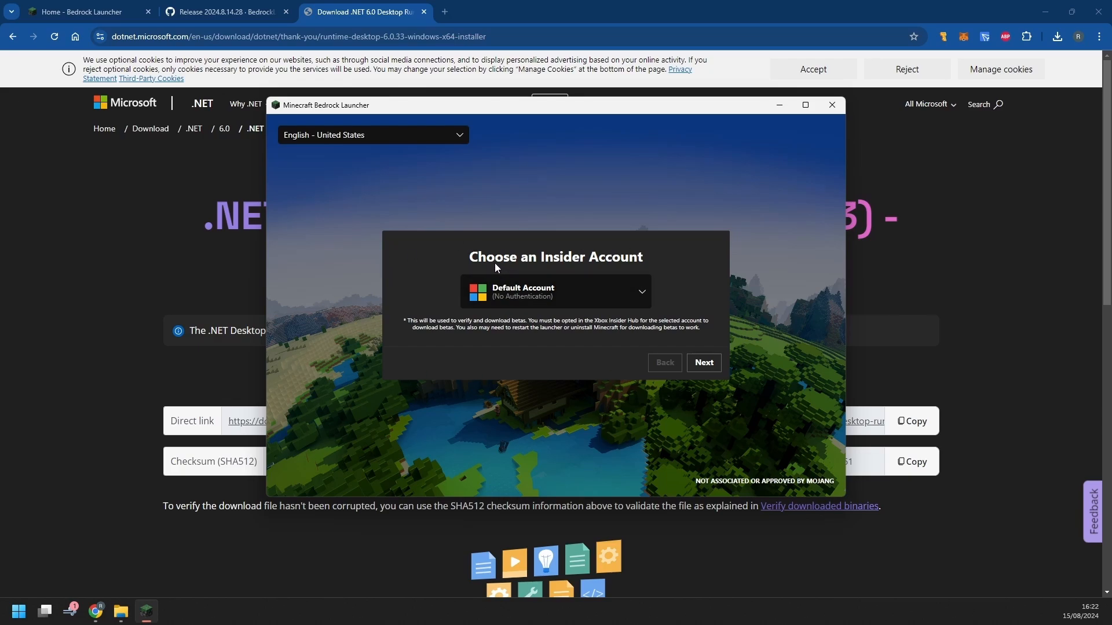
left_click(624, 289)
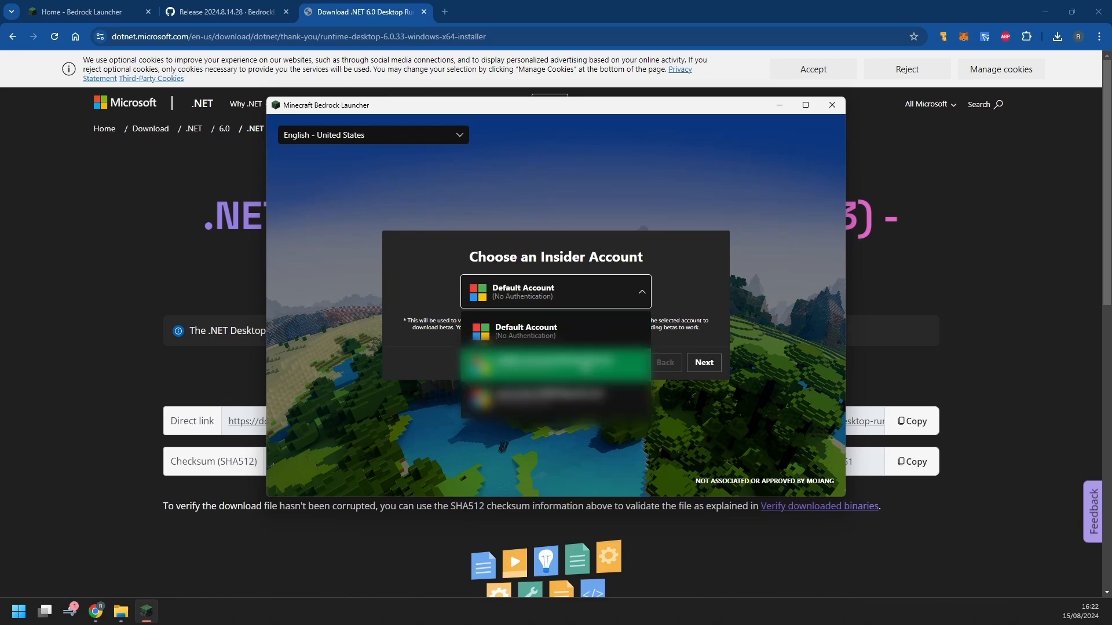
left_click(613, 292)
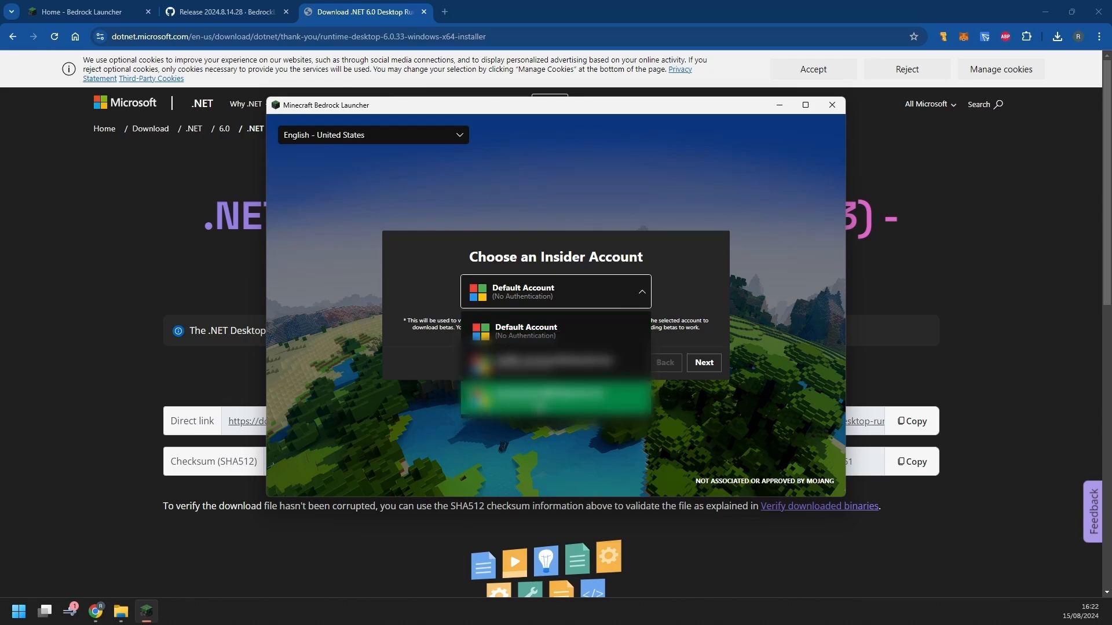
left_click(642, 297)
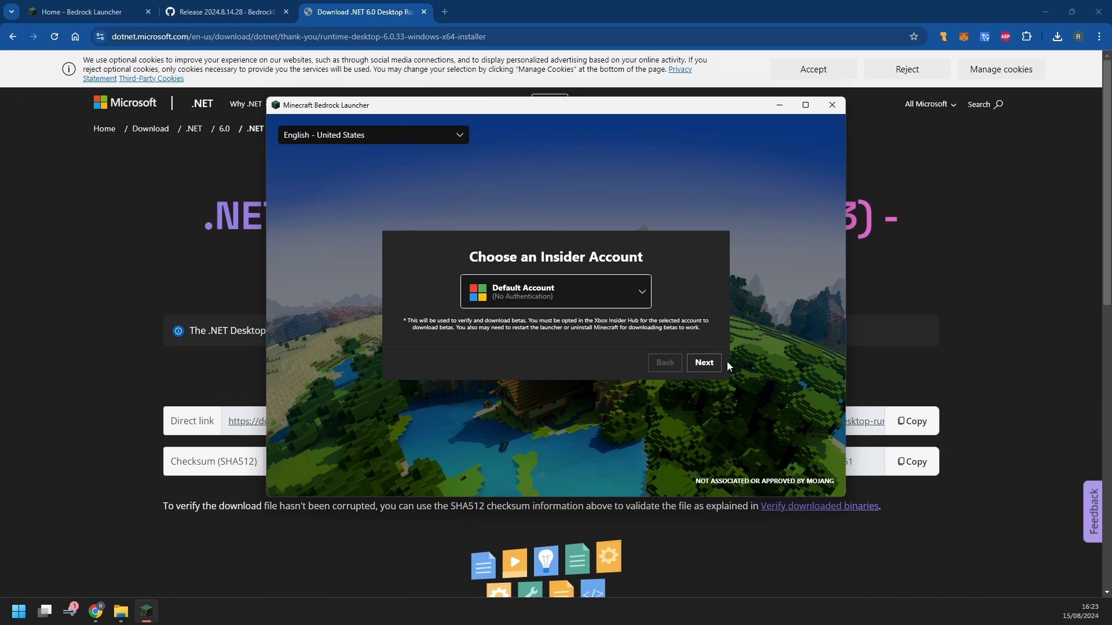
left_click(704, 362)
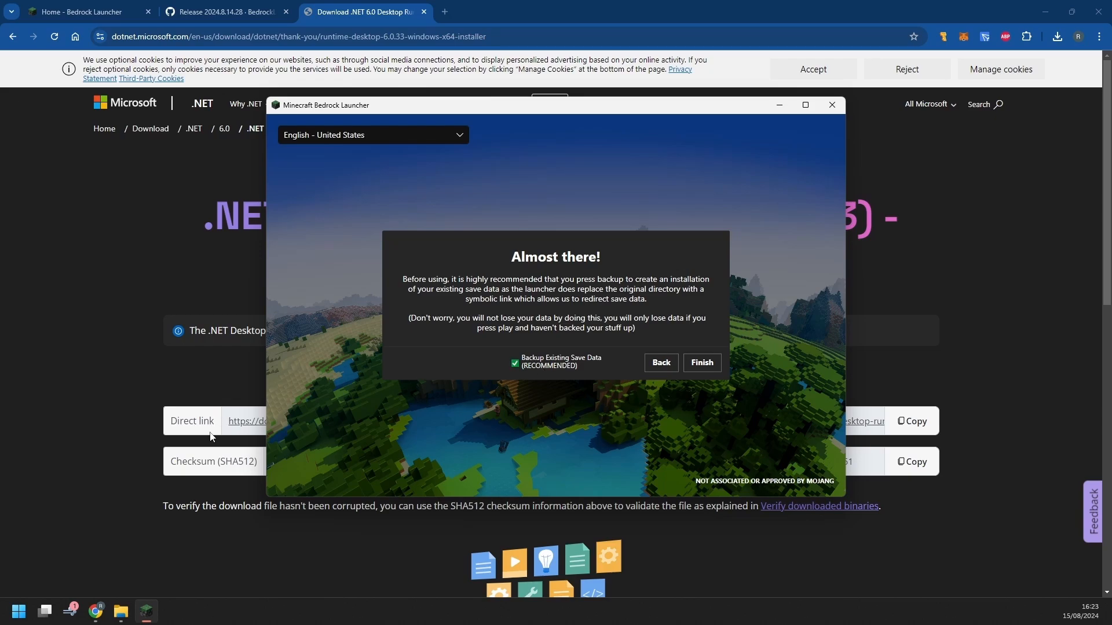
Bring the File Explorer window with the BedrockLauncher folder to the front from the taskbar
left_click(122, 615)
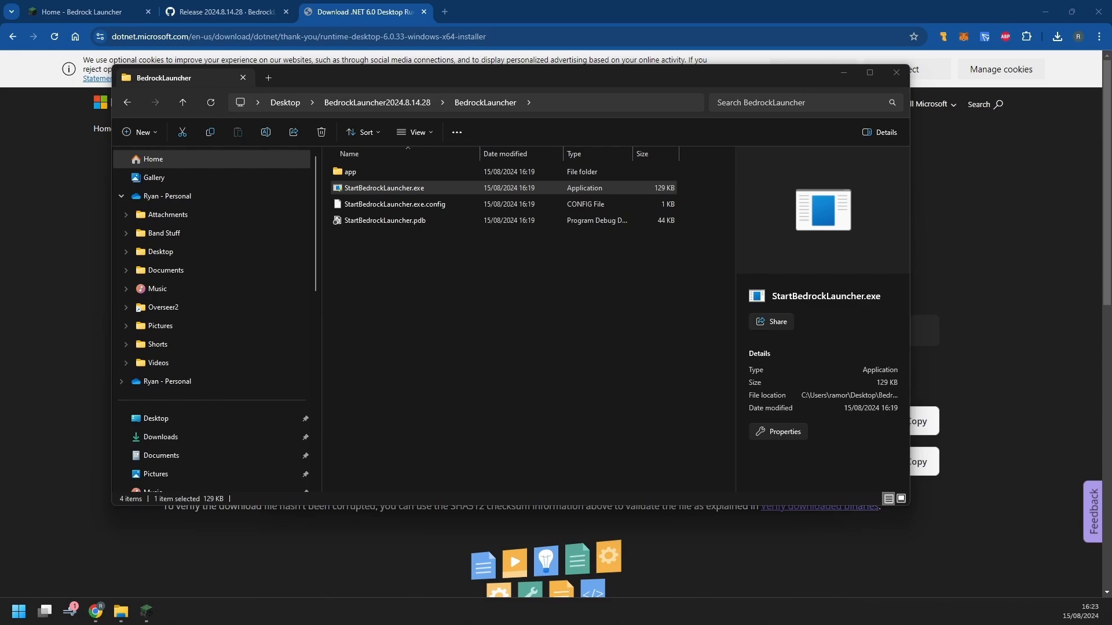
Go to LocalState\games, open com.mojang to view its 15 save items, then close Explorer
left_click(610, 100)
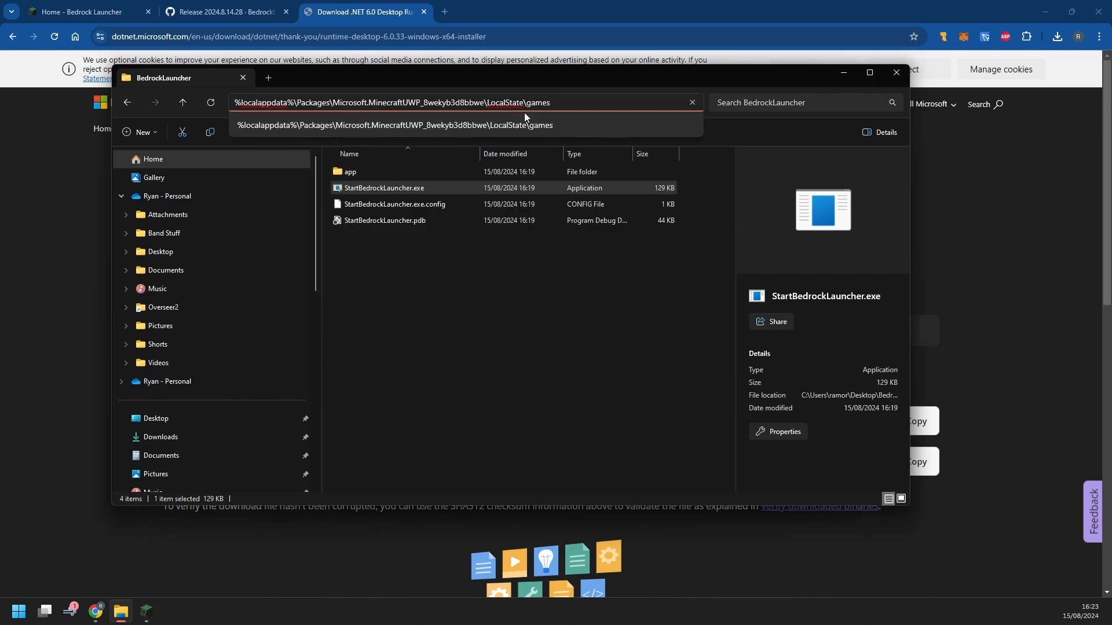
key("Return")
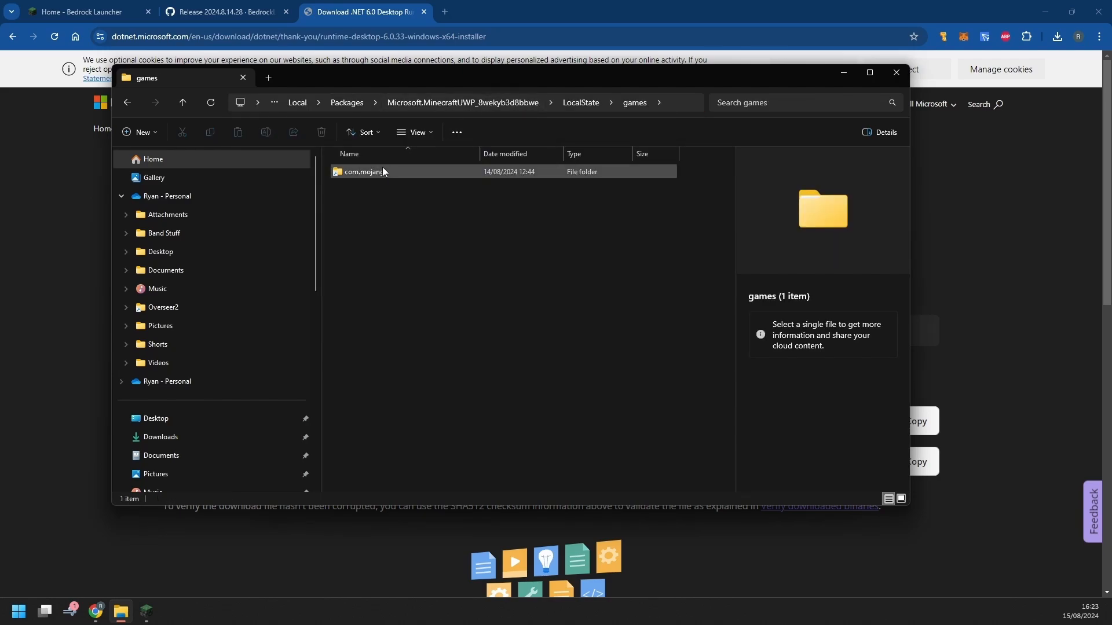
left_click(382, 171)
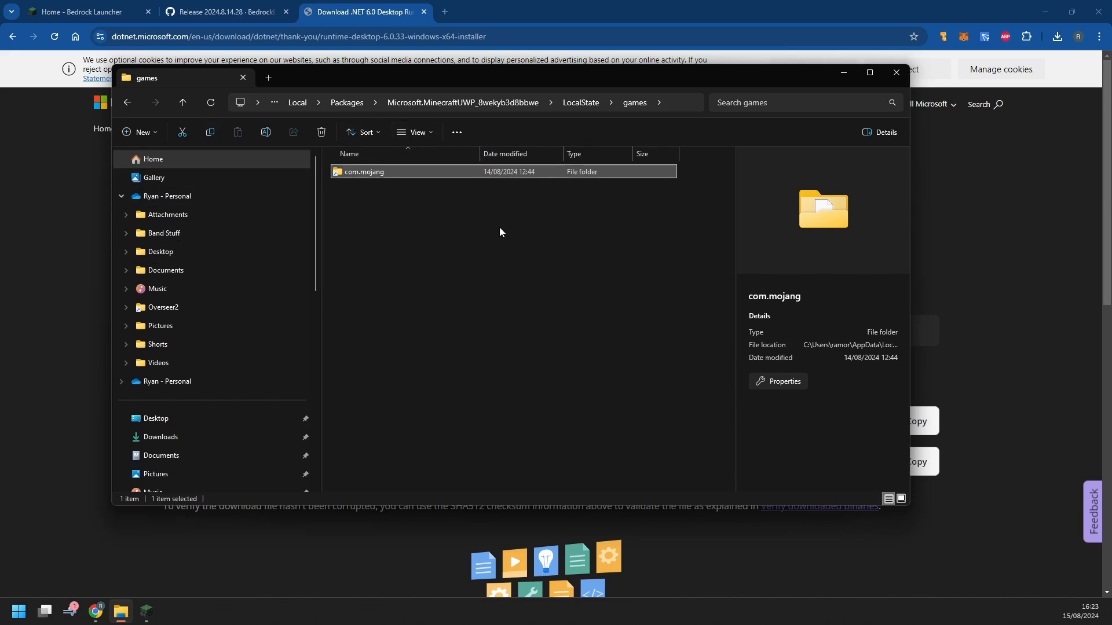
double_click(387, 173)
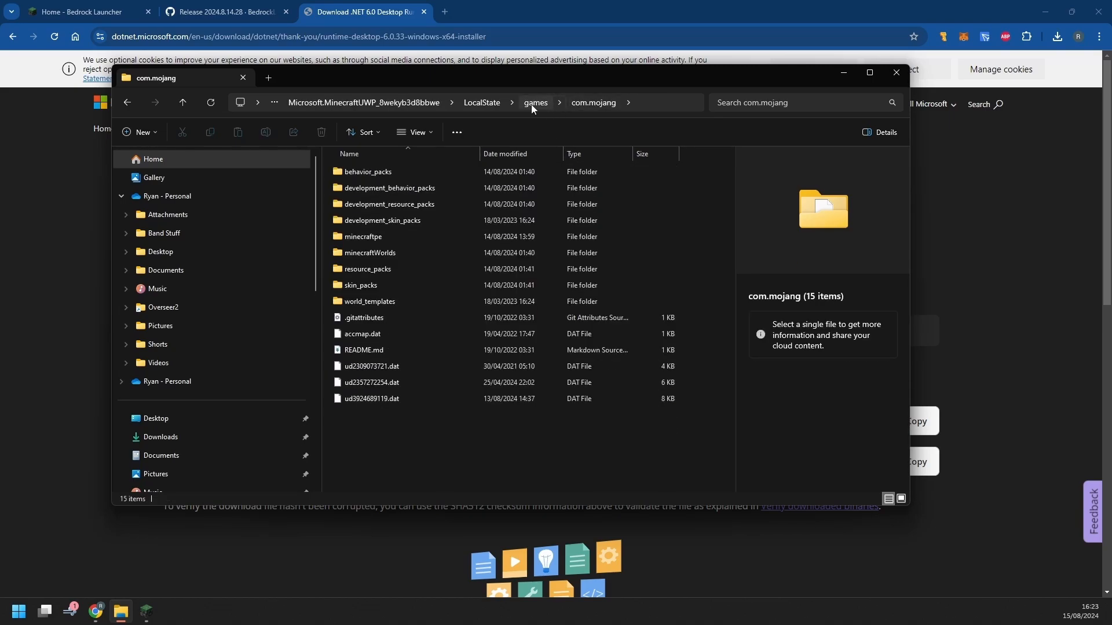
left_click_drag(425, 437, 377, 169)
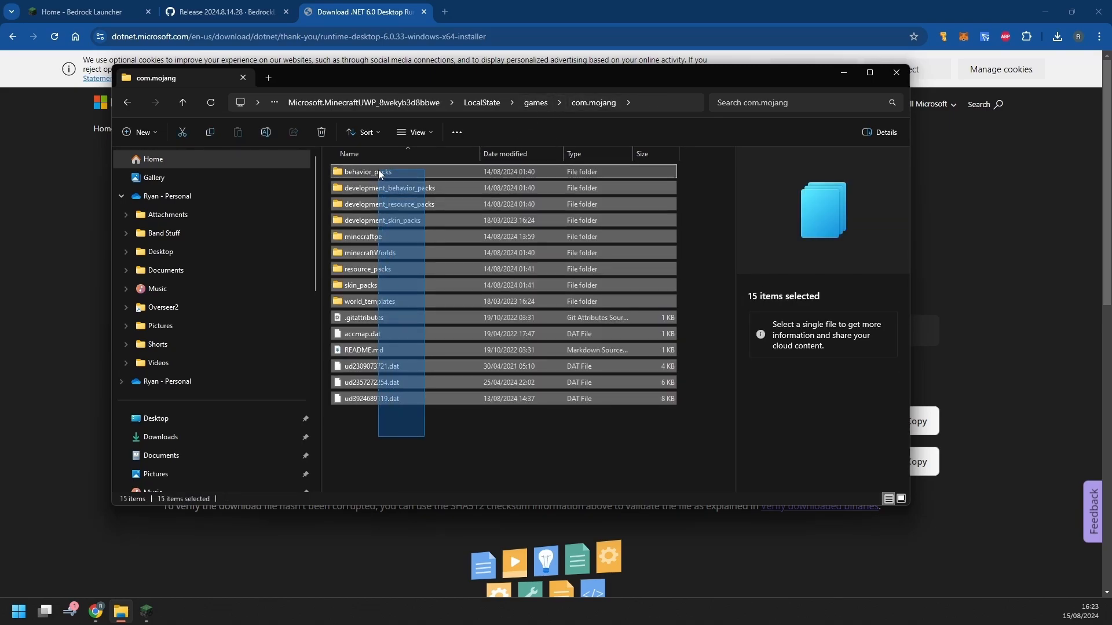
left_click(443, 430)
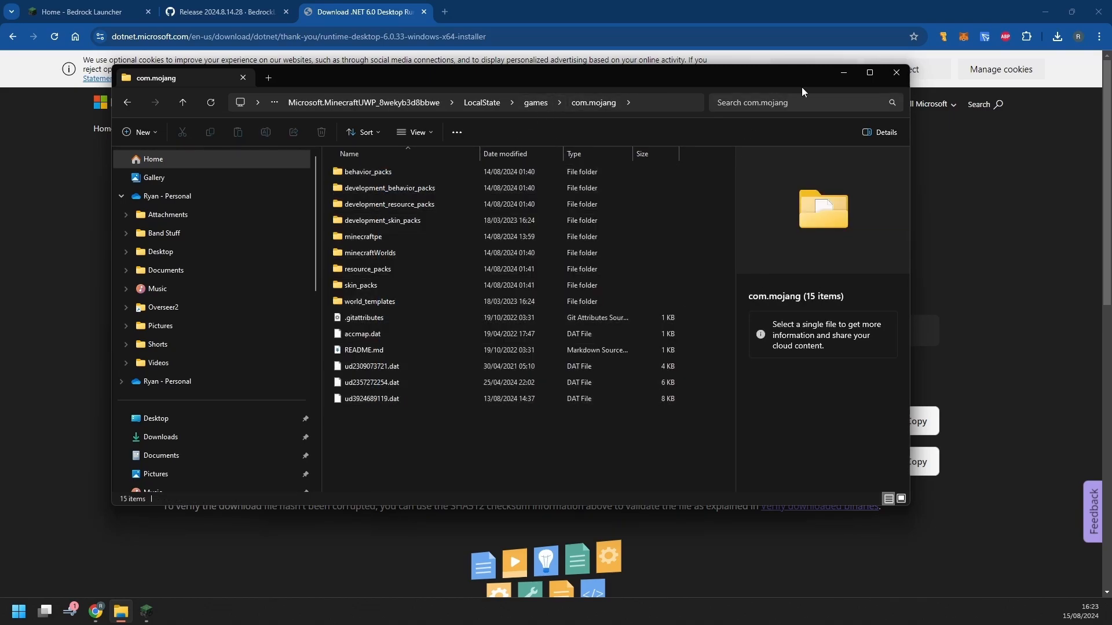
left_click(896, 72)
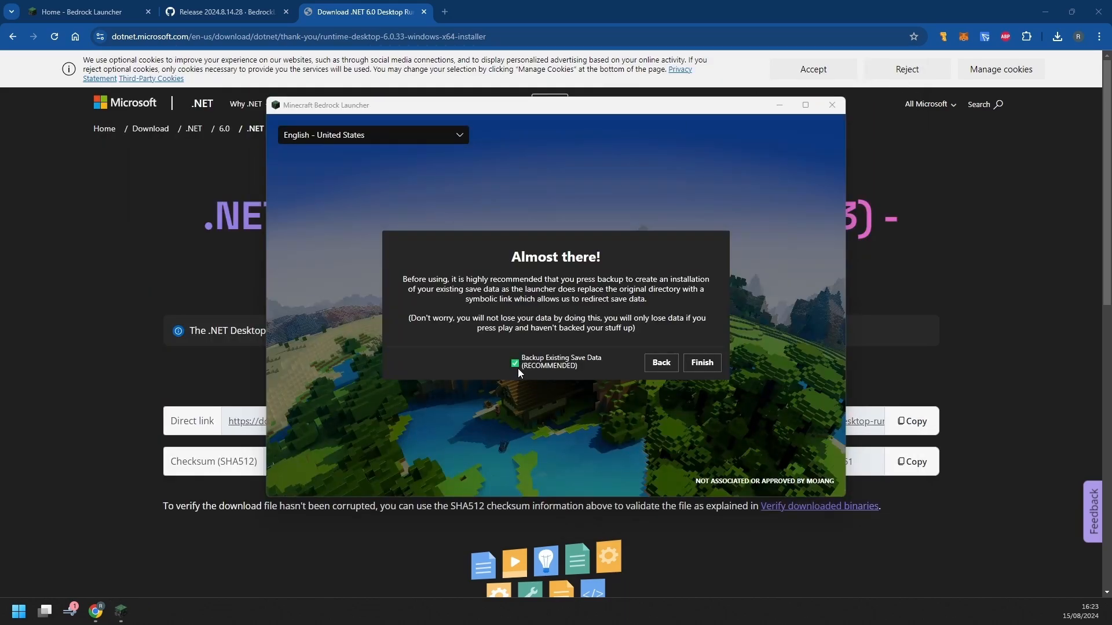
left_click(702, 363)
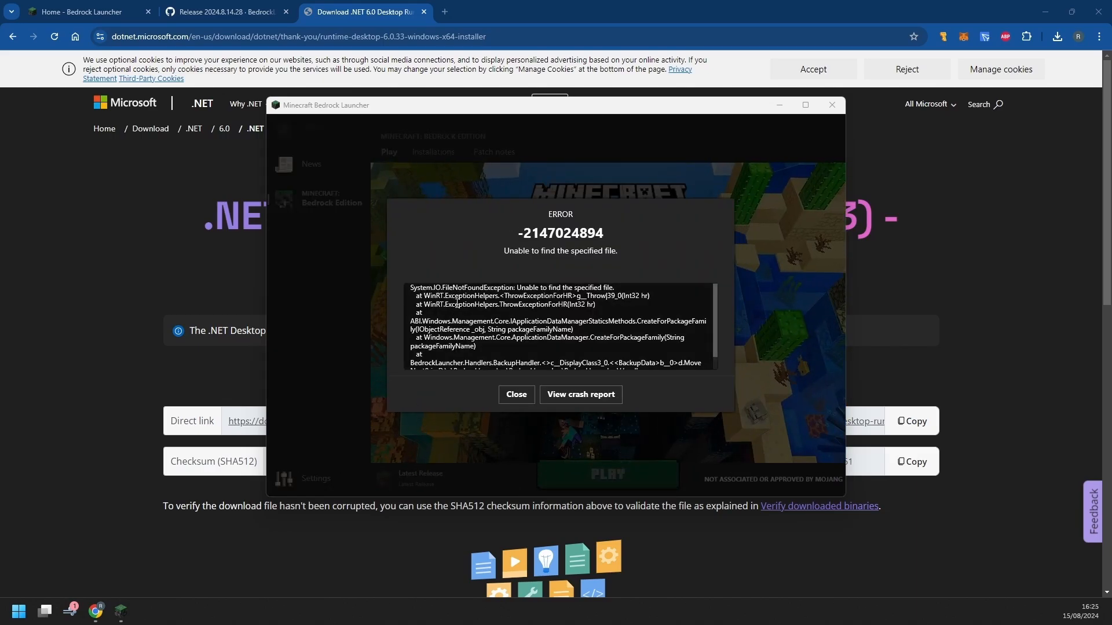
left_click_drag(519, 296, 580, 340)
left_click(619, 317)
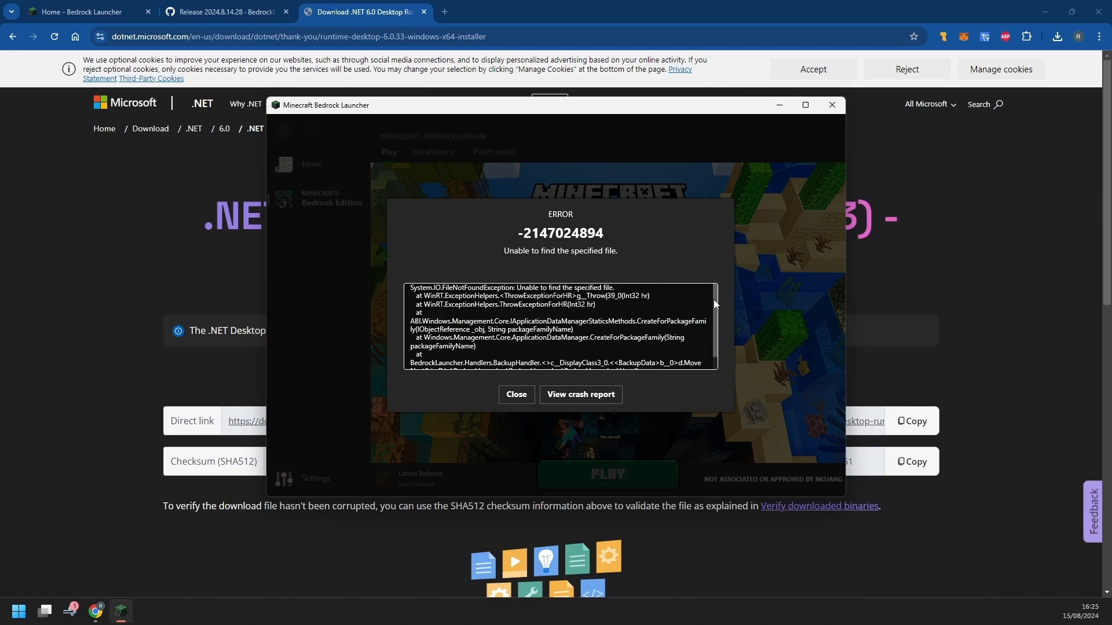
mouse_move(714, 300)
left_mouse_down()
mouse_move(710, 332)
mouse_move(719, 288)
left_mouse_up()
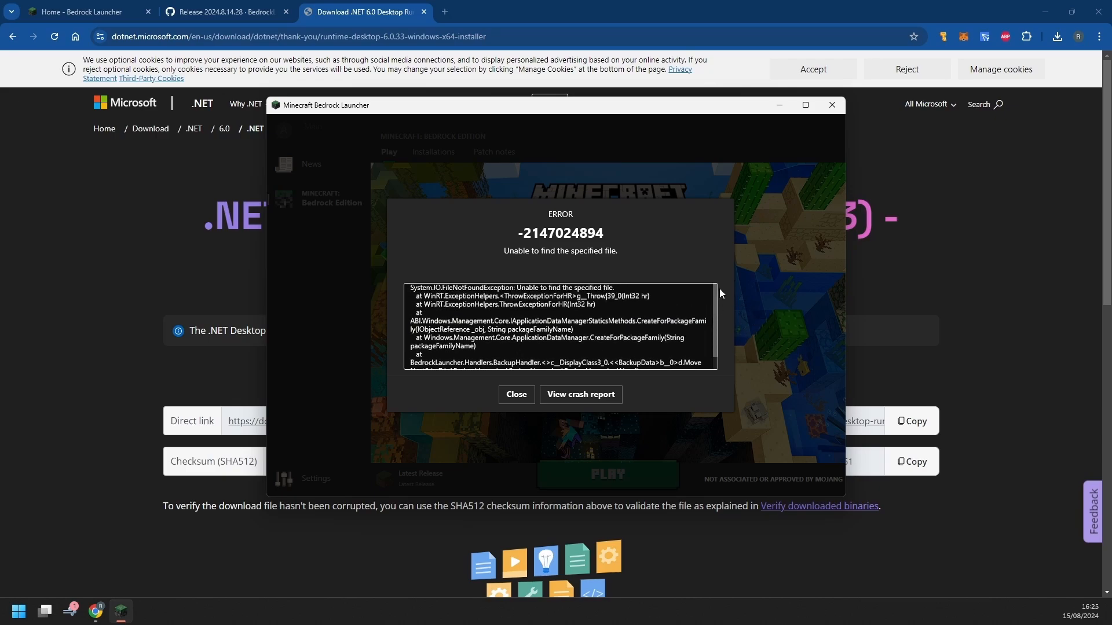
Dismiss the error and select the Recovery Data installation from the installations list
left_click(516, 395)
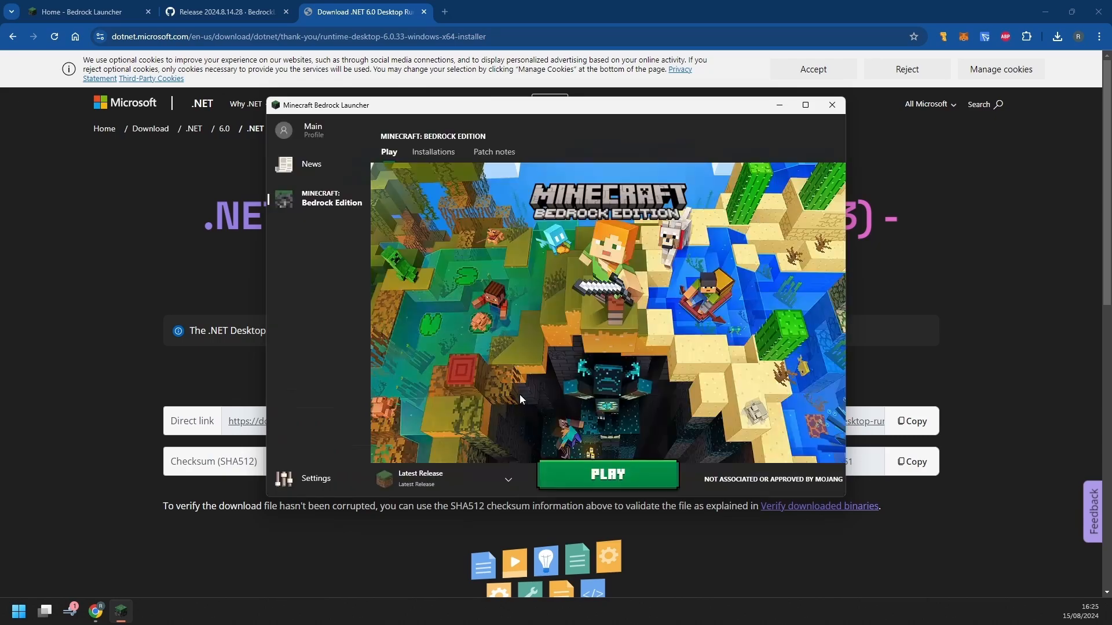
left_click(434, 151)
mouse_move(468, 391)
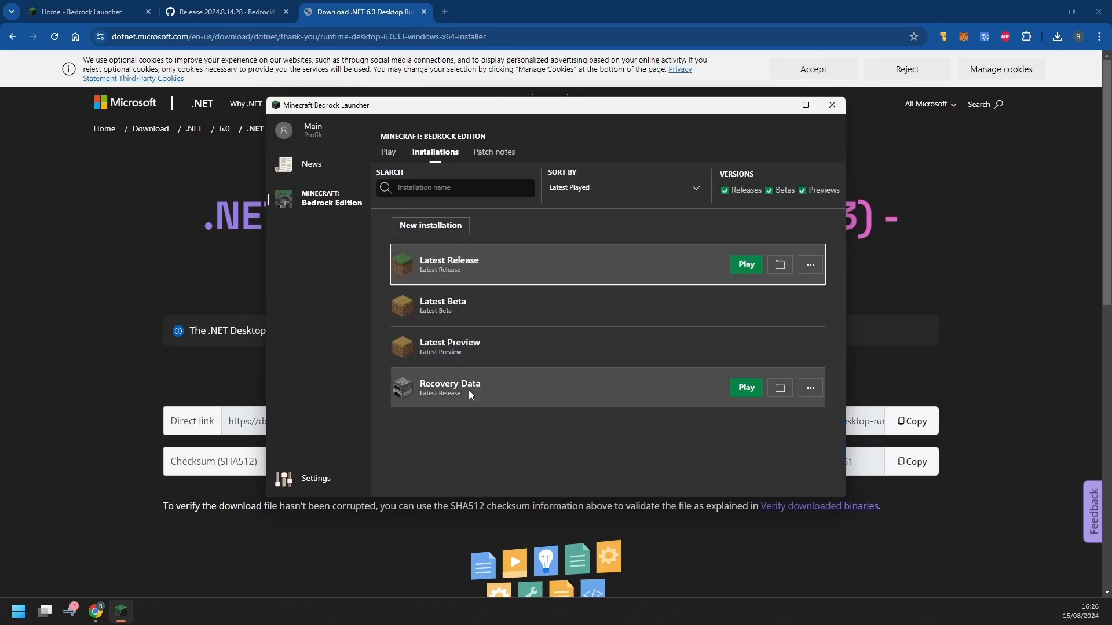
left_click(570, 382)
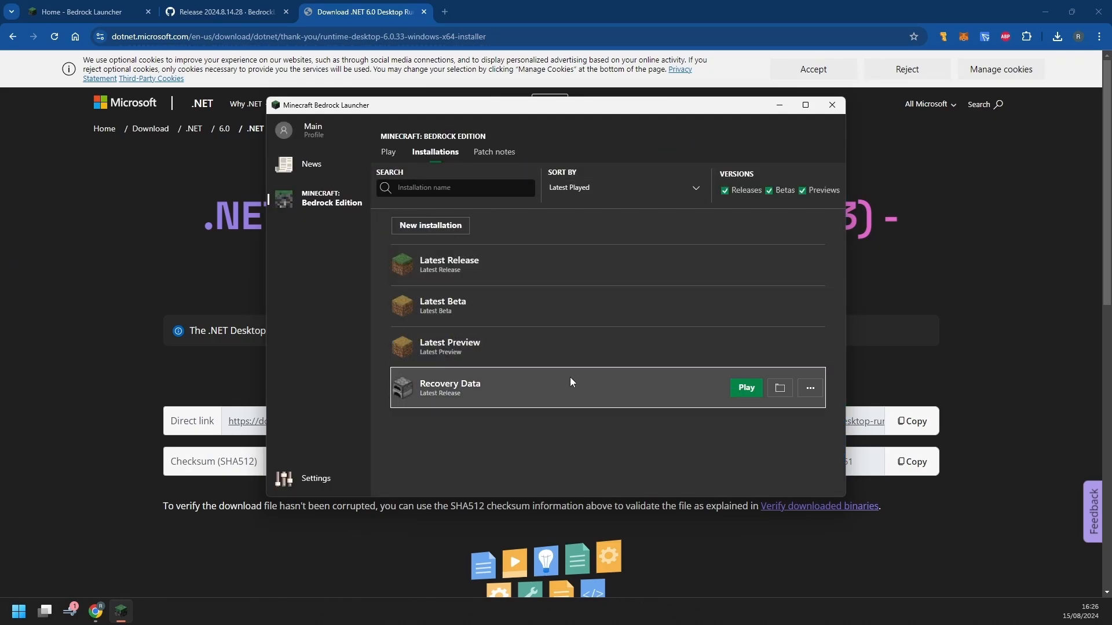
View Recovery Data's files up to the RecoveryData folder, close Explorer, and launch Recovery Data
left_click(780, 388)
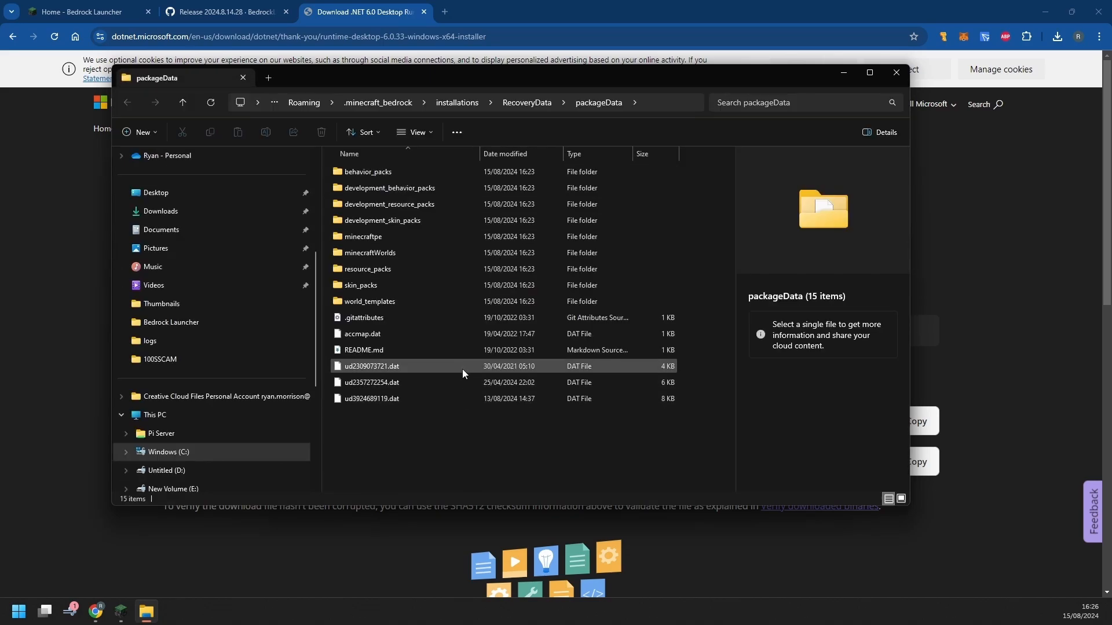
left_click(528, 104)
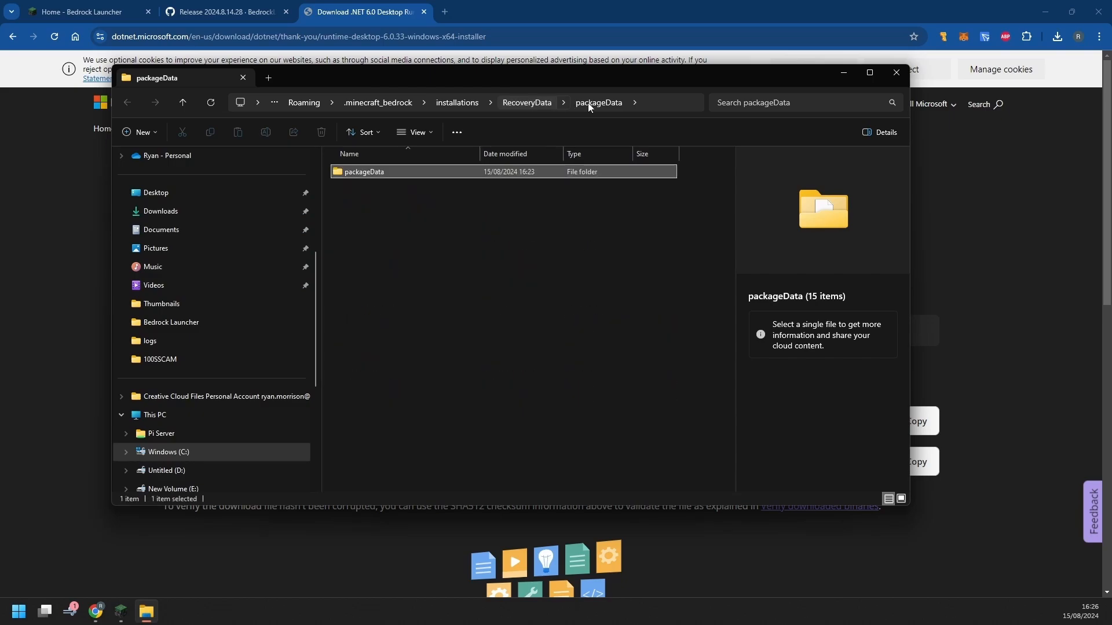
left_click(897, 73)
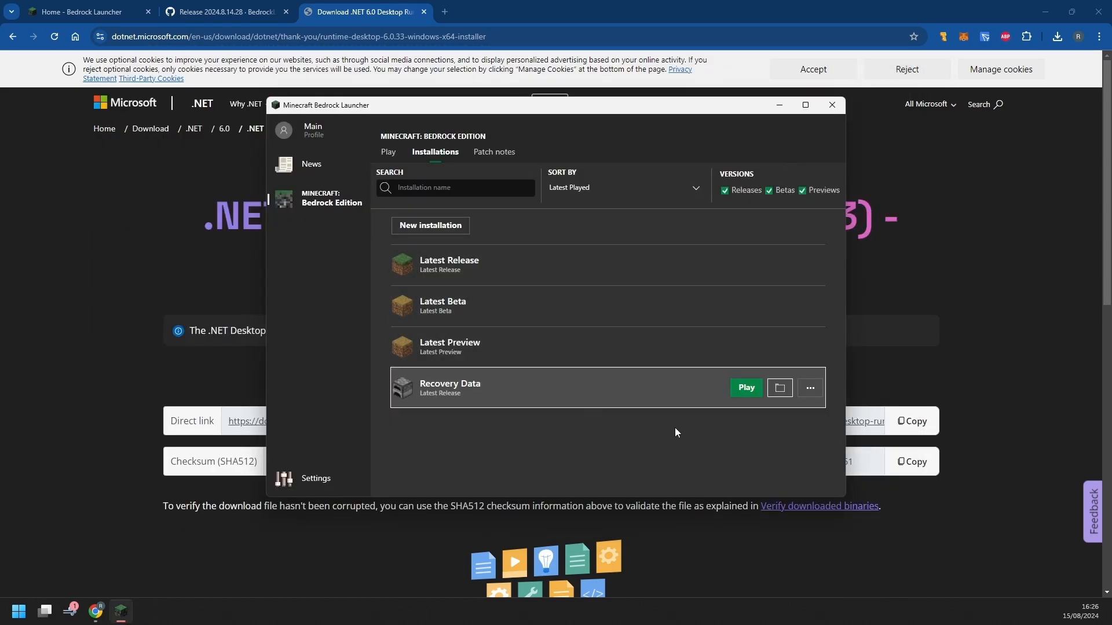
left_click(750, 389)
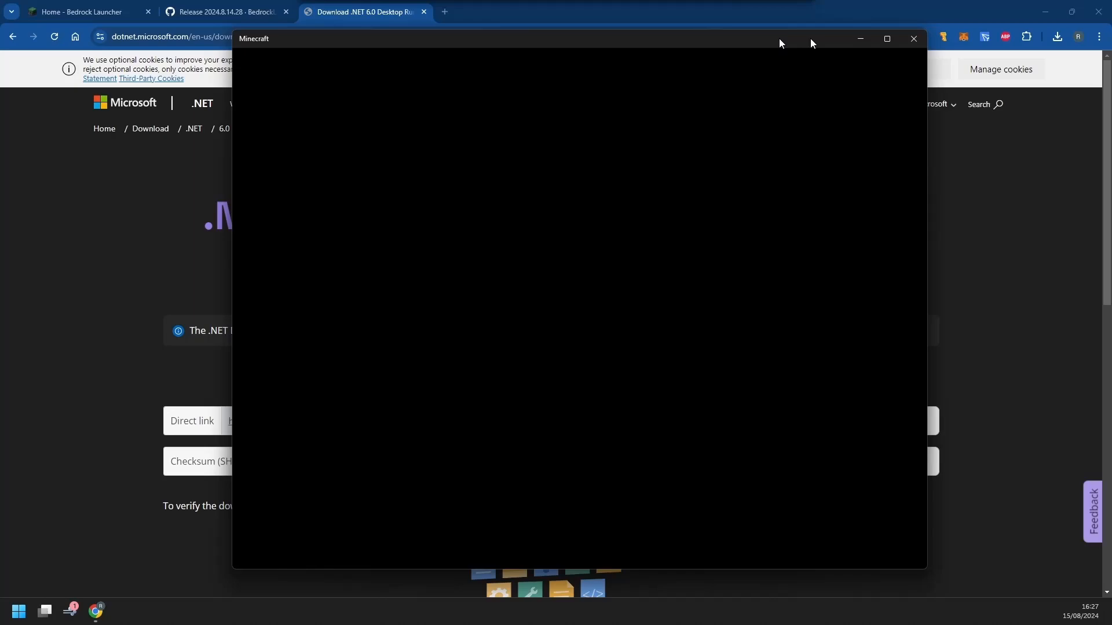
Reposition the newly opened Minecraft window over the .NET 6.0.33 thank-you page
left_click_drag(780, 39, 915, 38)
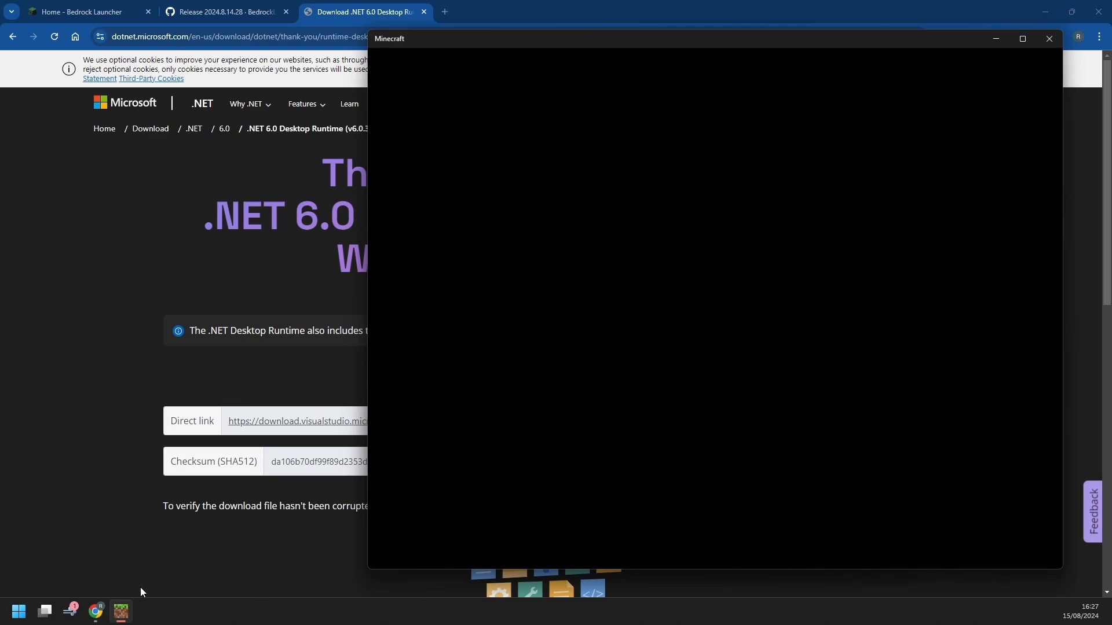
Check Minecraft's Worlds list (17 worlds) and Servers list, return to the menu, and close the game
mouse_move(99, 613)
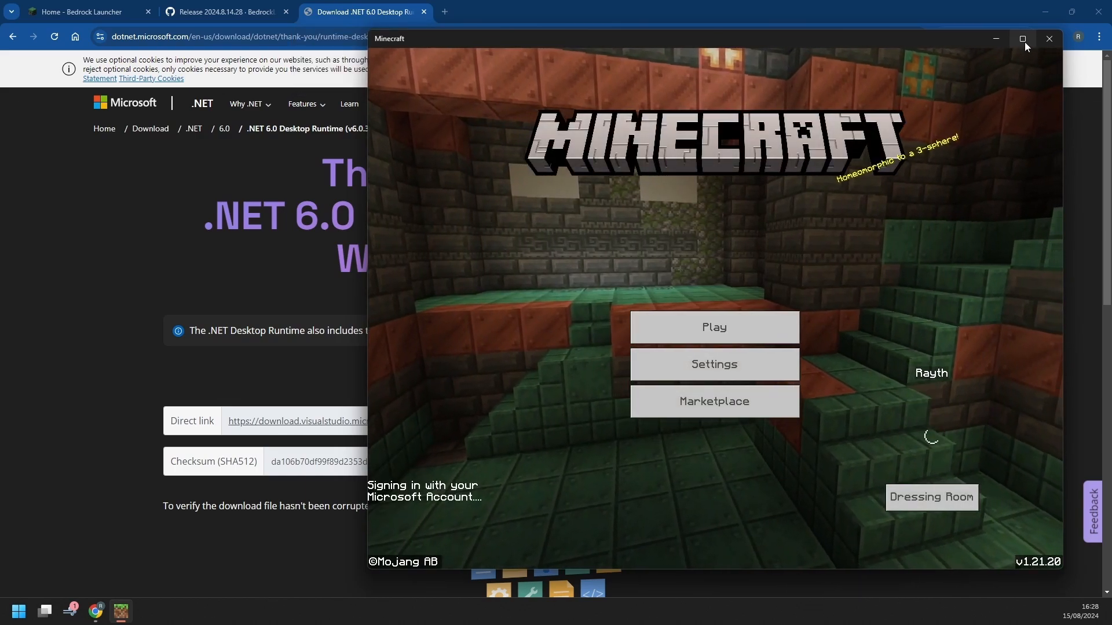
mouse_move(1023, 42)
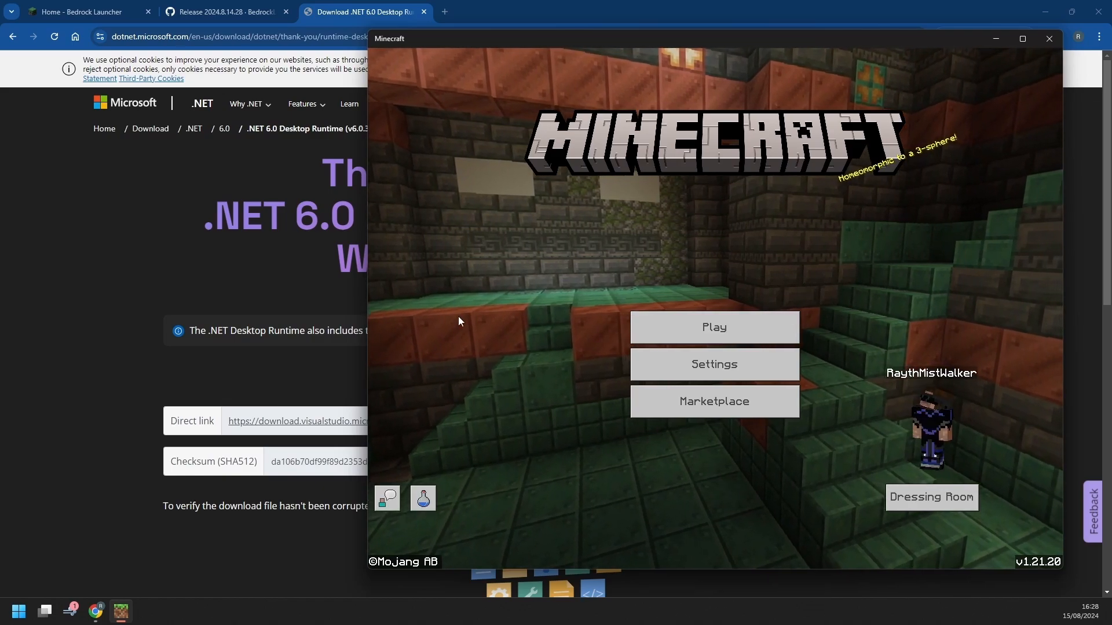
left_click(726, 334)
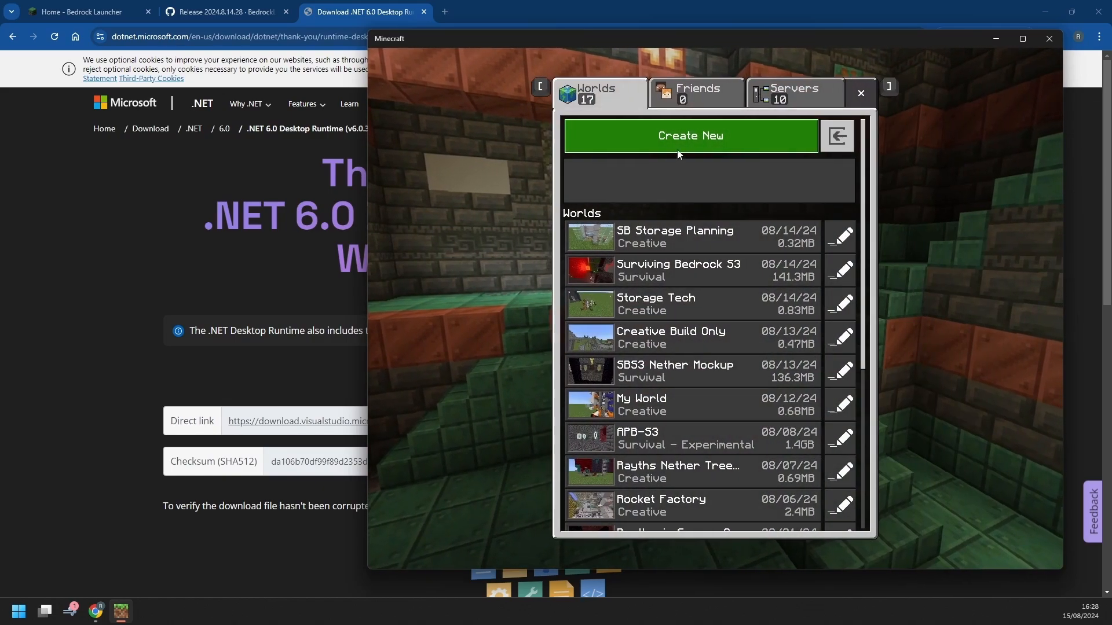
scroll(773, 369, "down", 3)
left_click(794, 93)
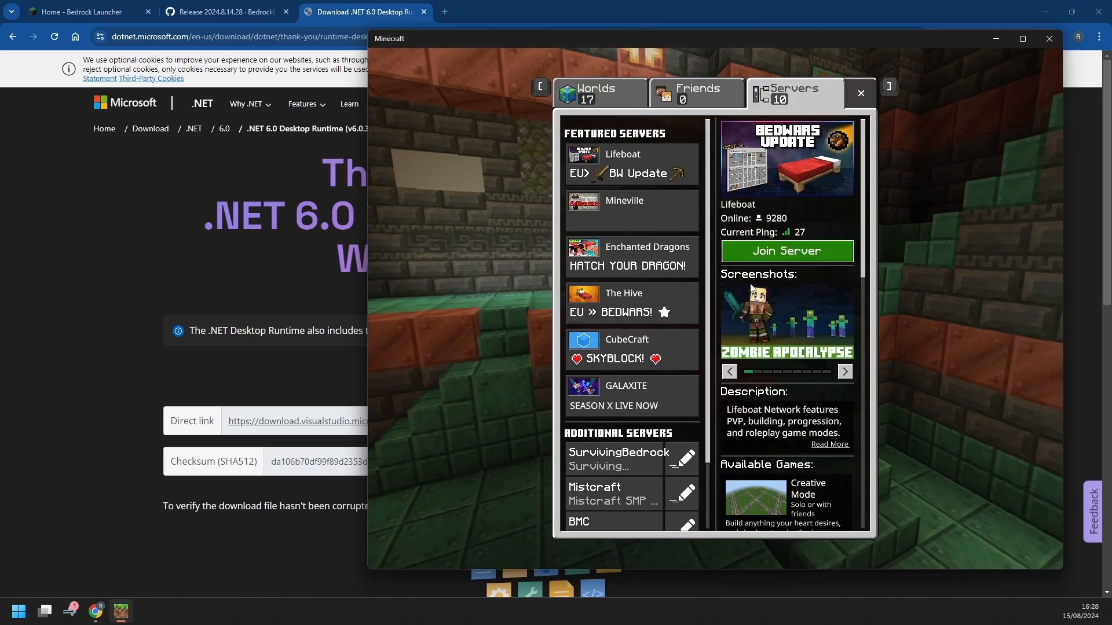
scroll(787, 260, "down", 2)
scroll(678, 325, "down", 2)
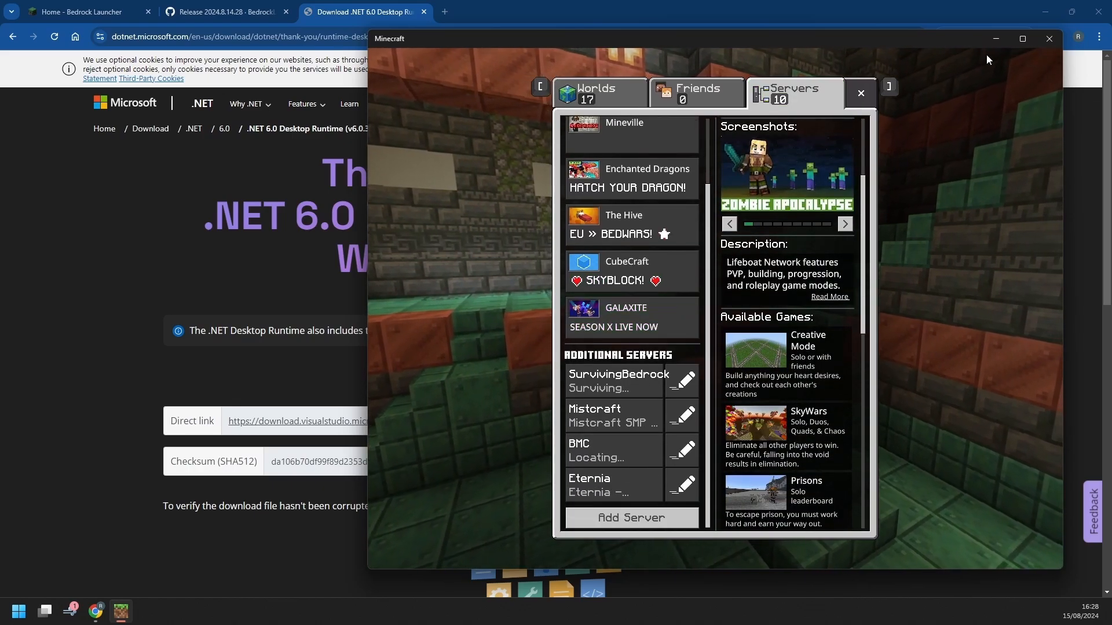
key("Escape")
left_click(1050, 40)
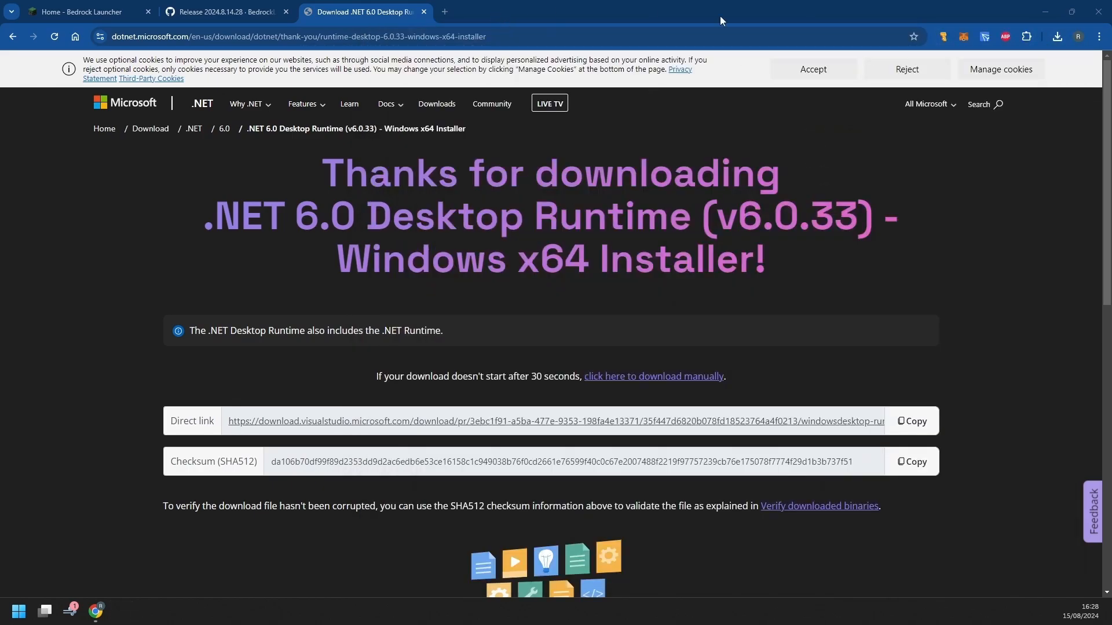
Put BedrockLauncher2024.8.14.28 on the desktop and run its BedrockLauncher\StartBedrockLauncher.exe
left_click(1046, 12)
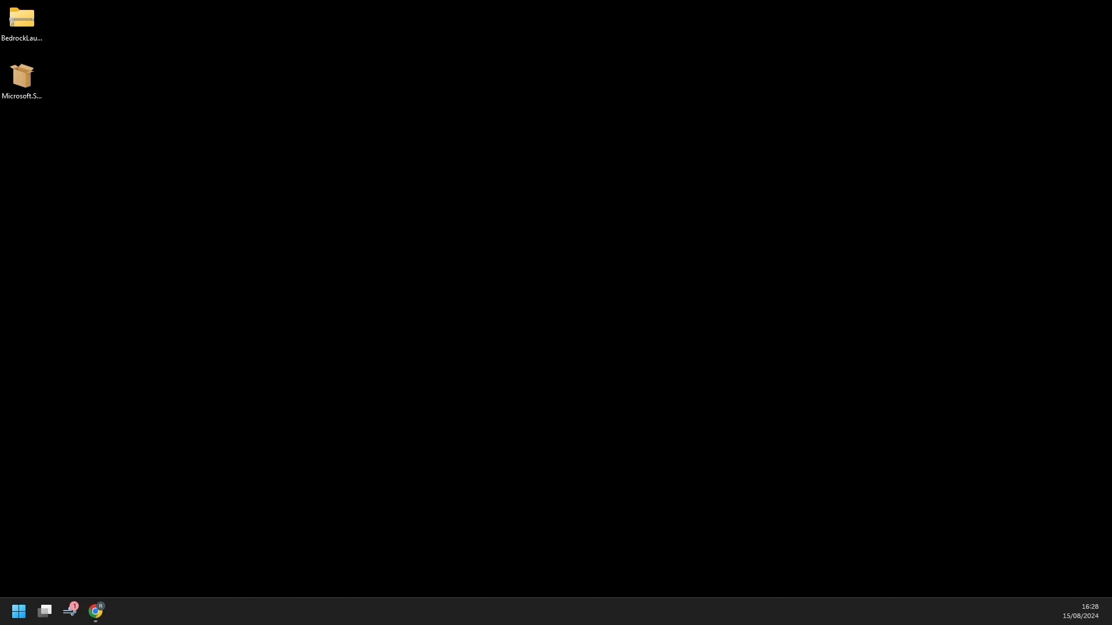
left_click_drag(139, 231, 119, 47)
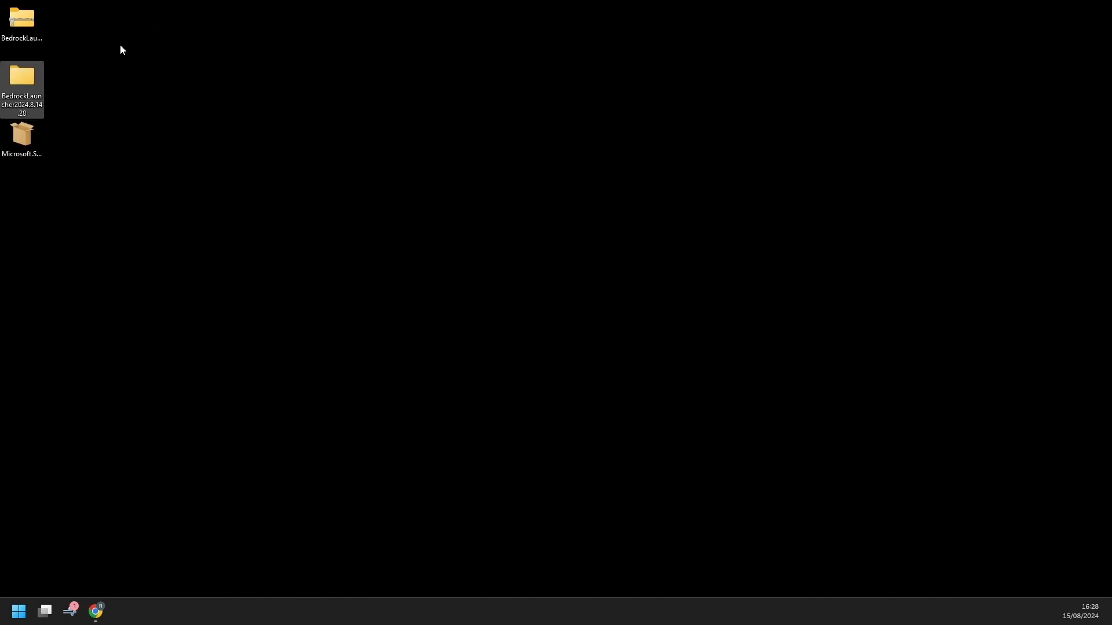
key("Return")
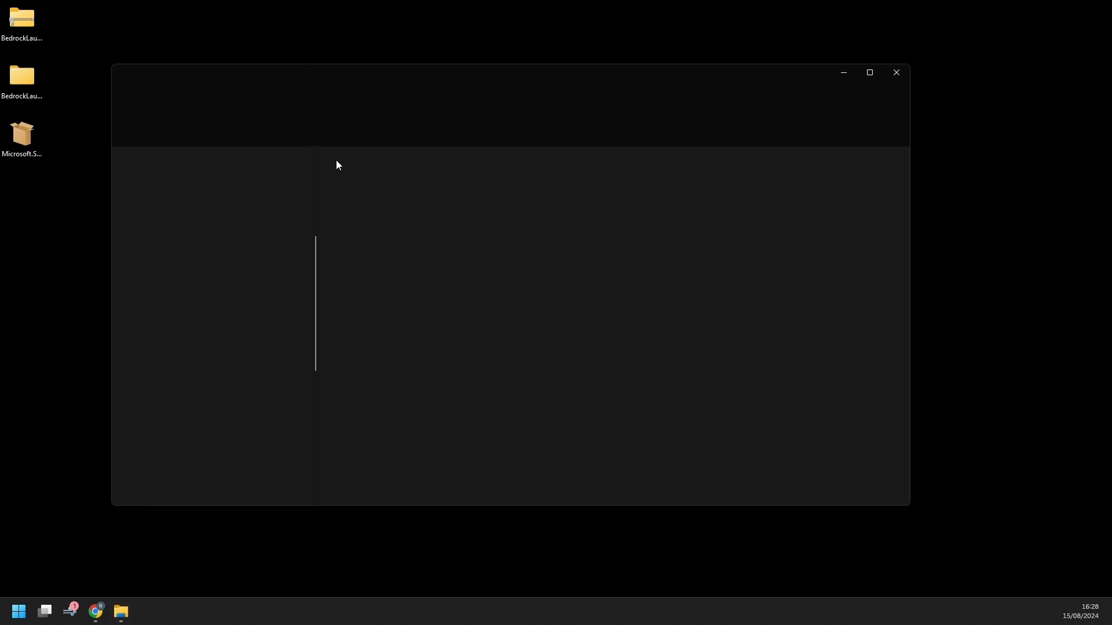
left_click(404, 174)
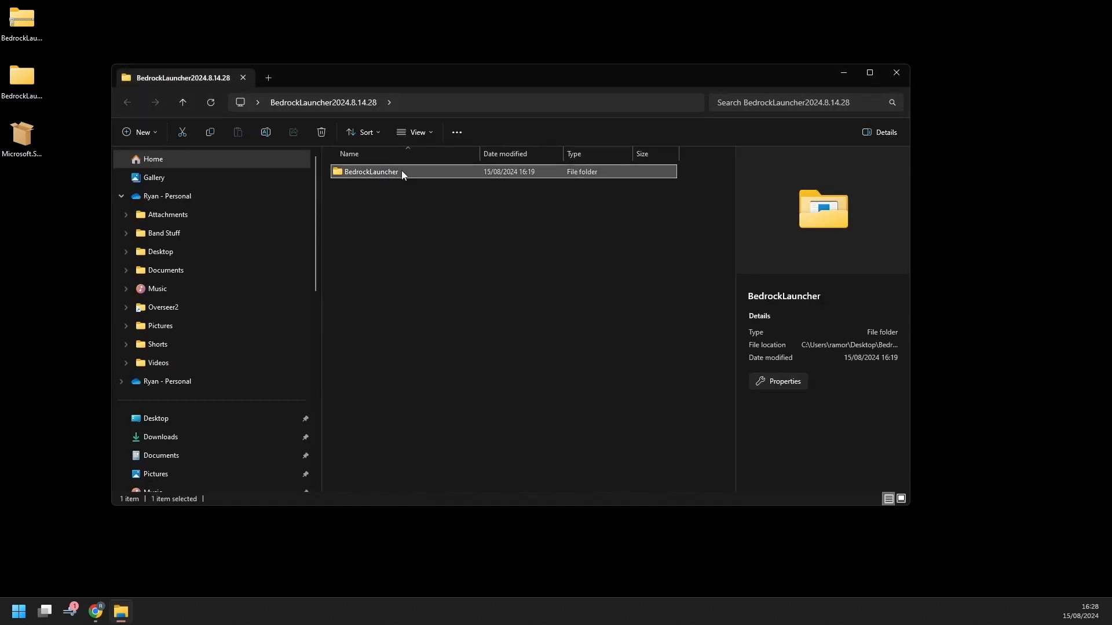
double_click(401, 170)
left_click(416, 192)
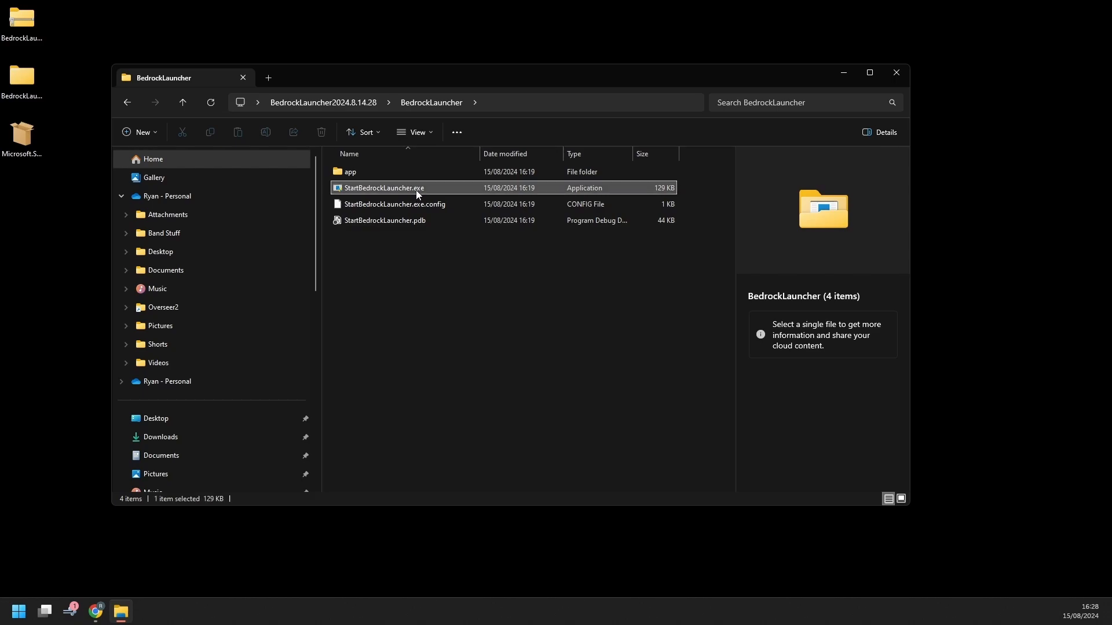
double_click(416, 190)
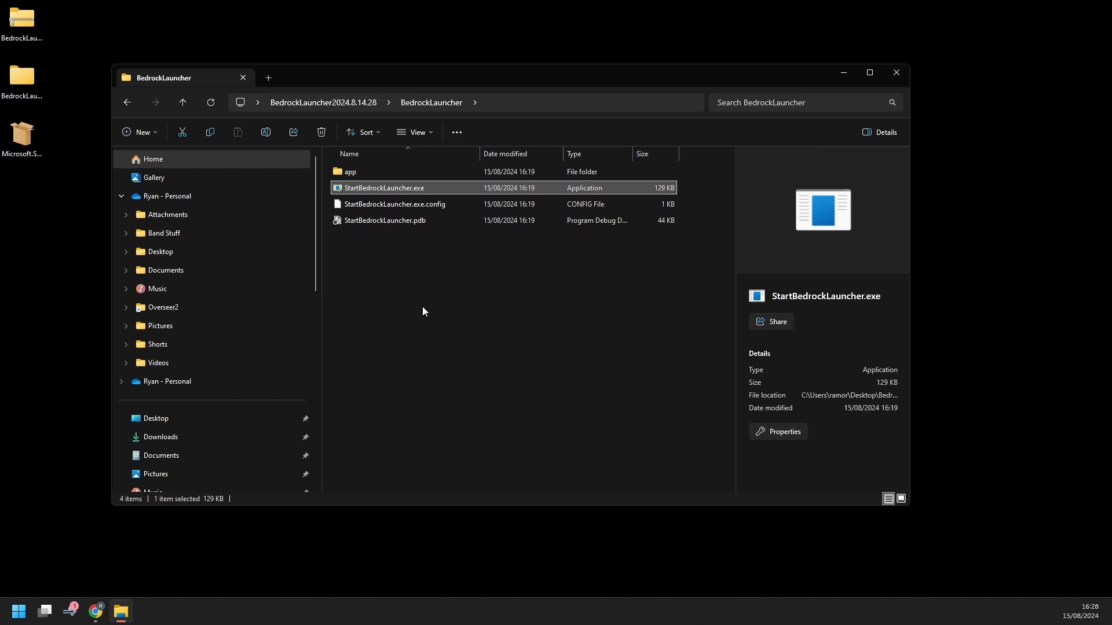
Bring the updated launcher forward and check its installation list, leaving Latest Release selected
mouse_move(147, 608)
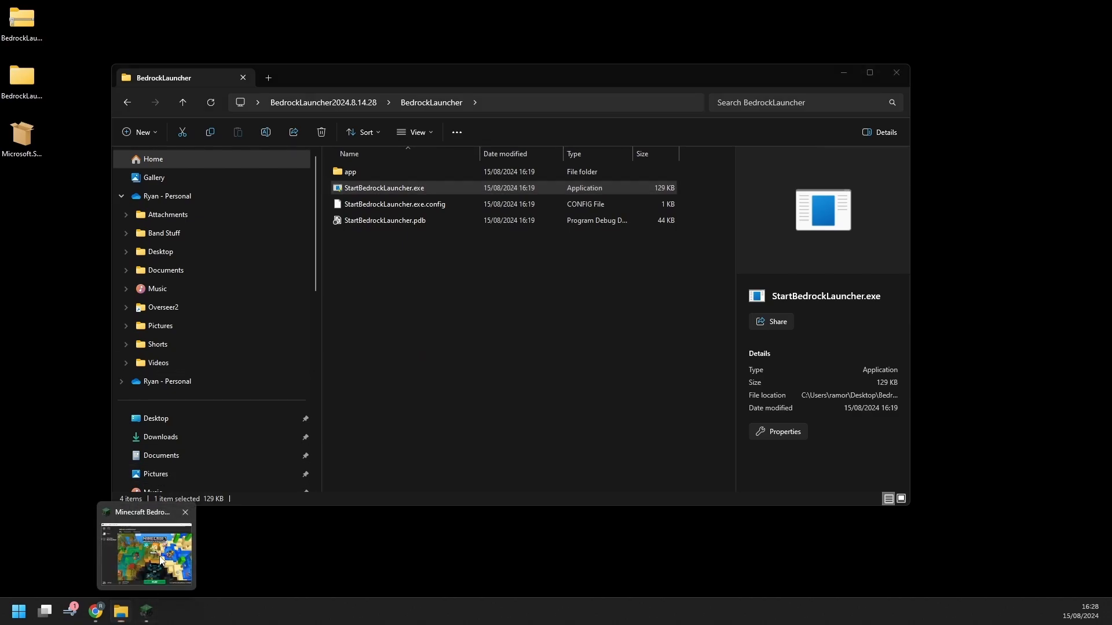
left_click(161, 560)
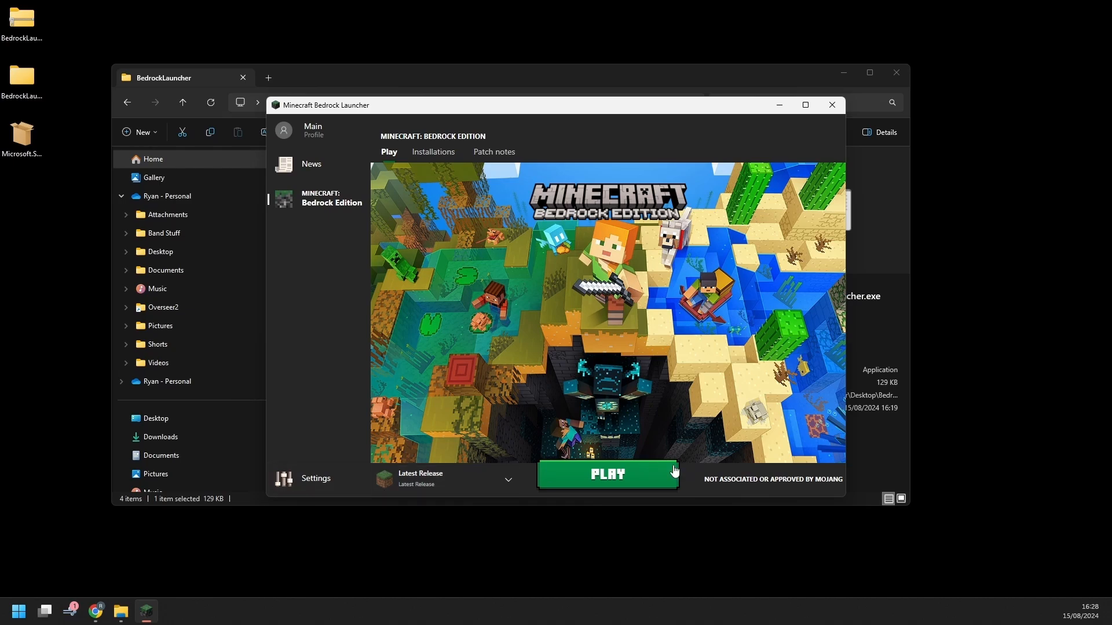
left_click(512, 481)
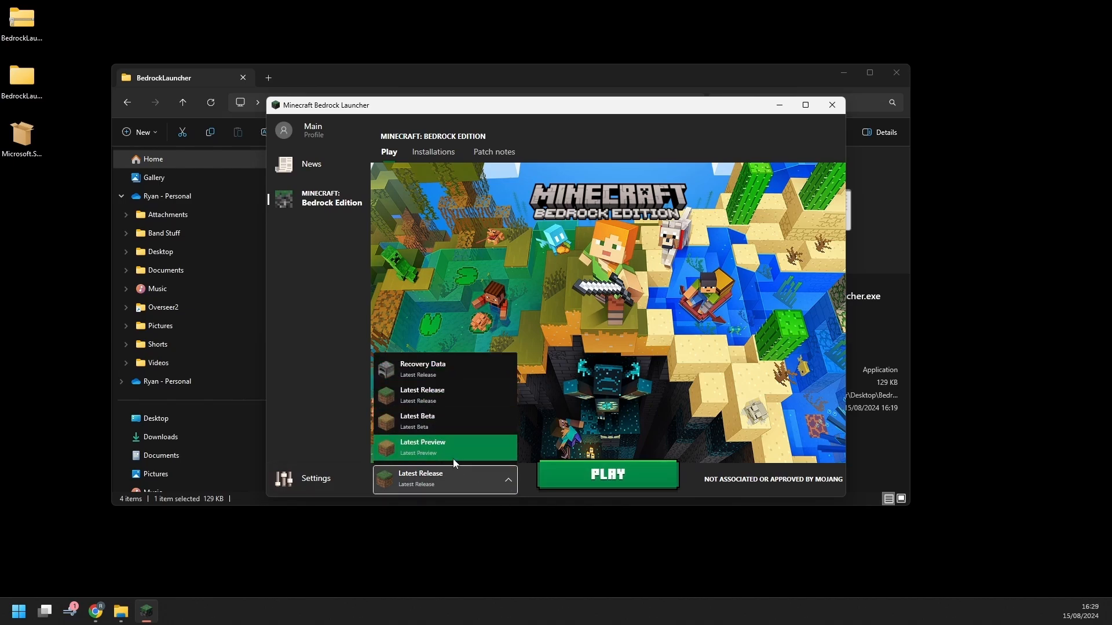
left_click(624, 477)
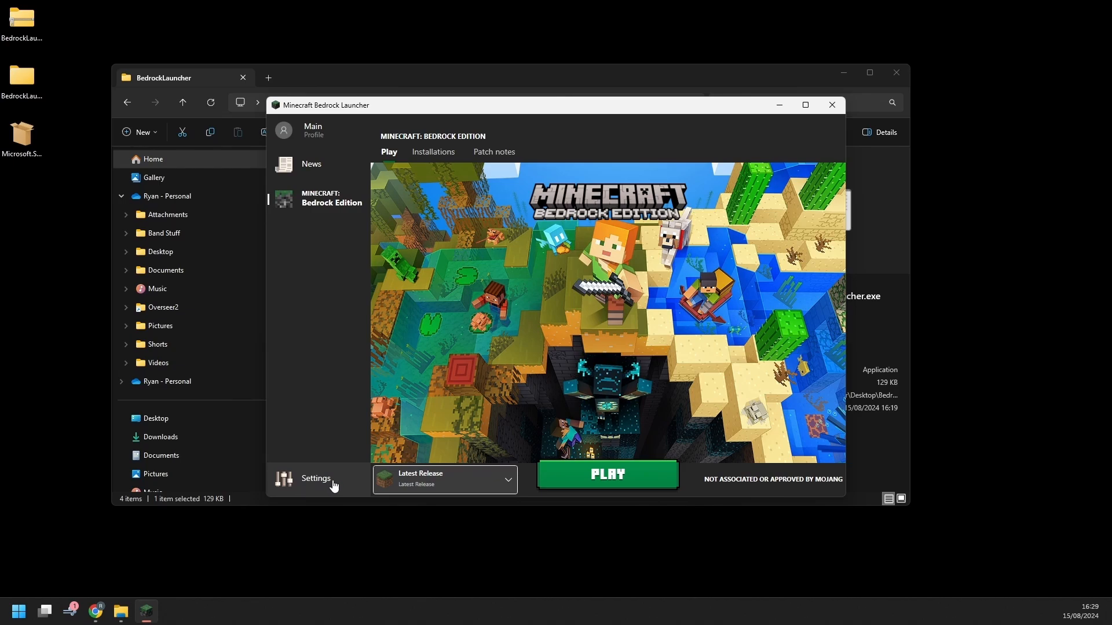
Enable 'Keep the Launcher open while games are running' in Settings, then view the installed versions
left_click(334, 486)
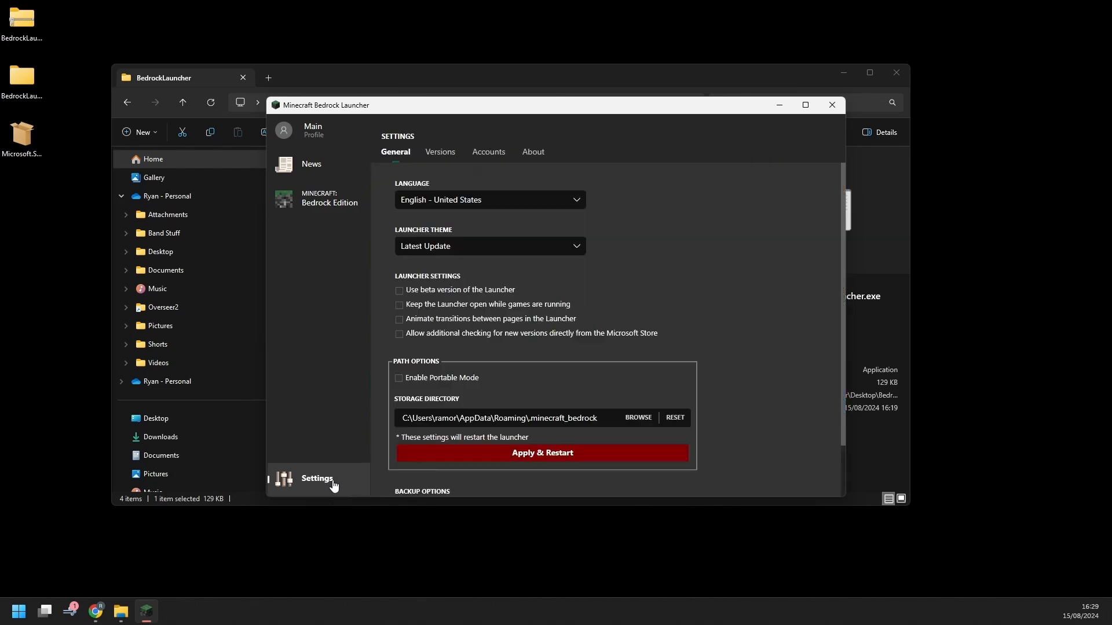
left_click(400, 306)
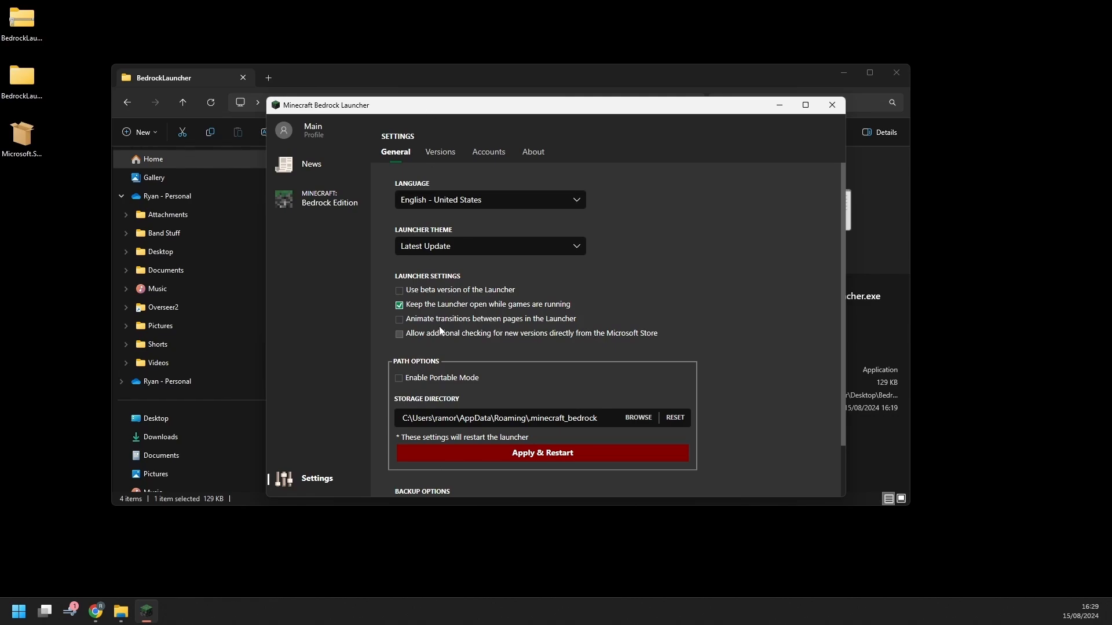
left_click(445, 157)
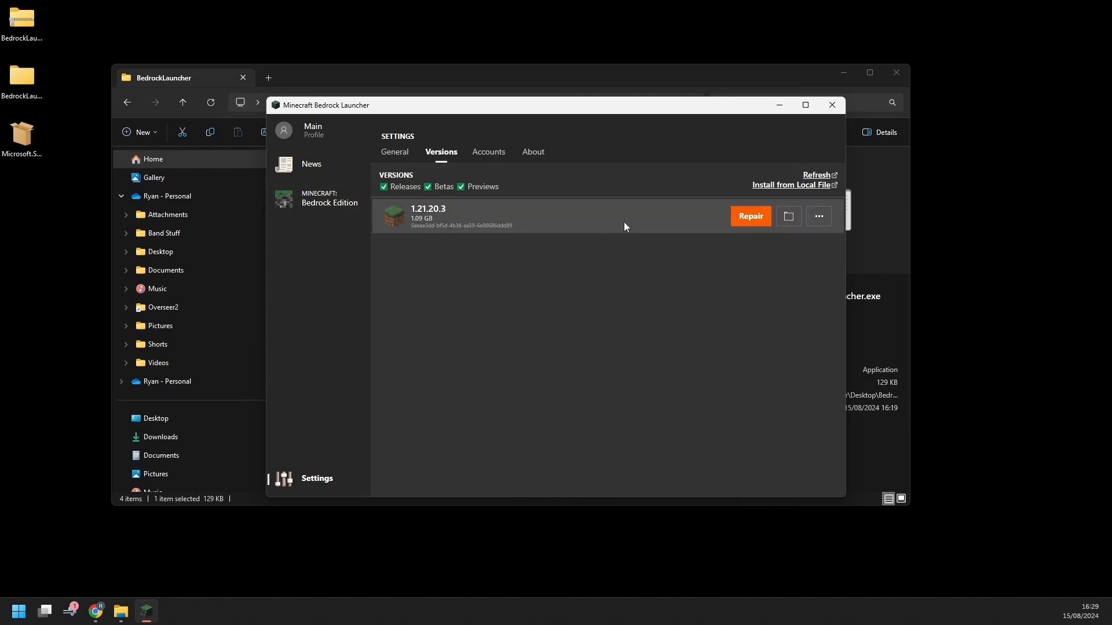
Look over the Accounts and About pages and check for launcher updates
left_click(491, 154)
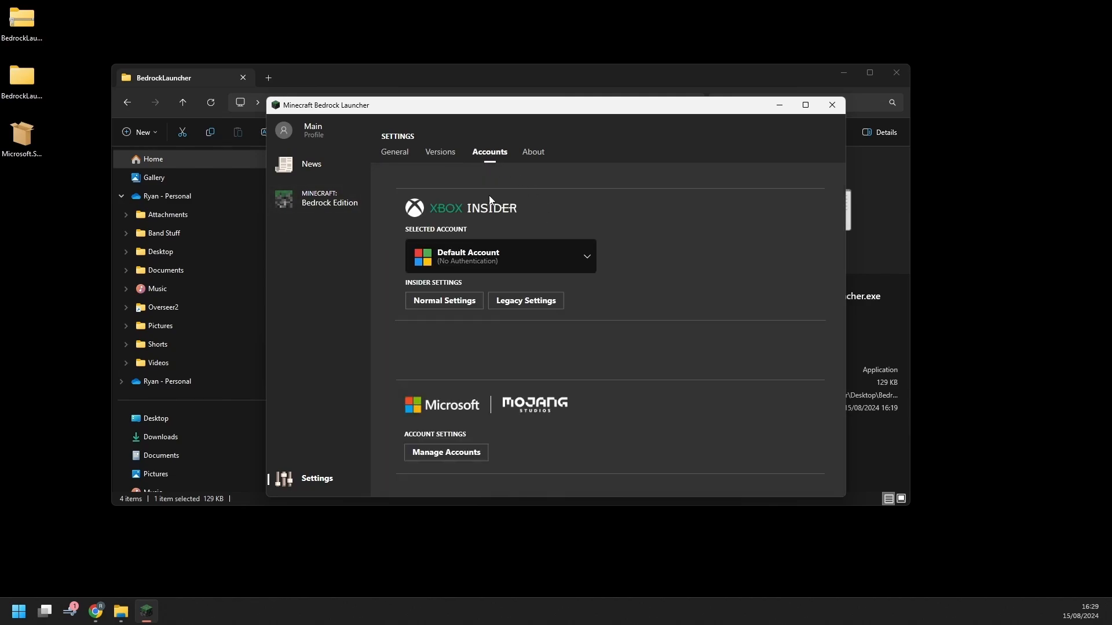
left_click(586, 257)
left_click(594, 261)
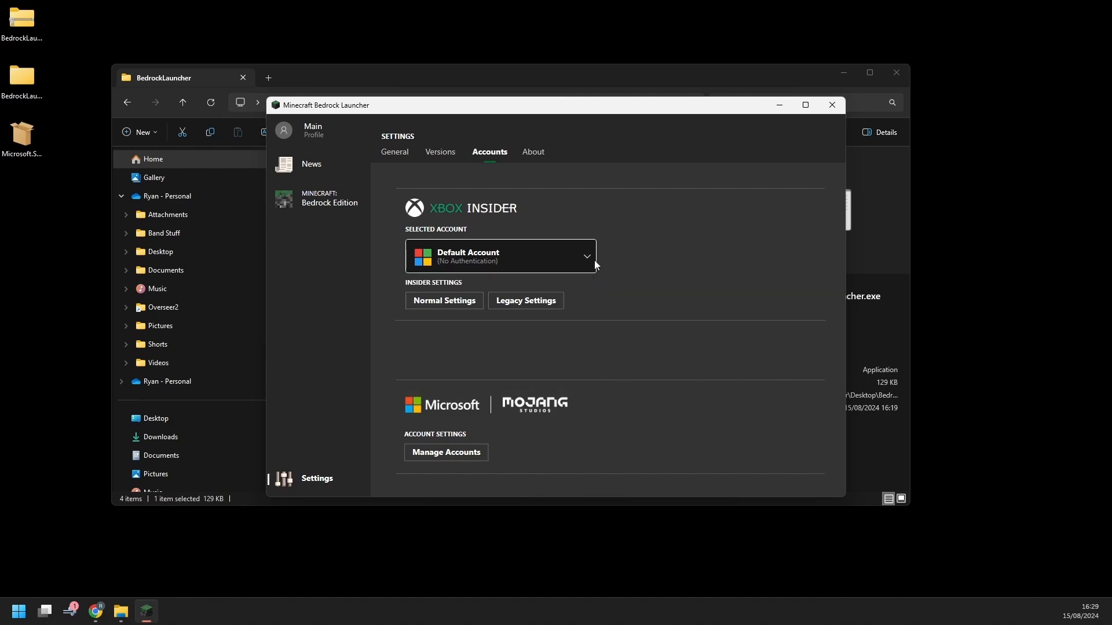
left_click(533, 152)
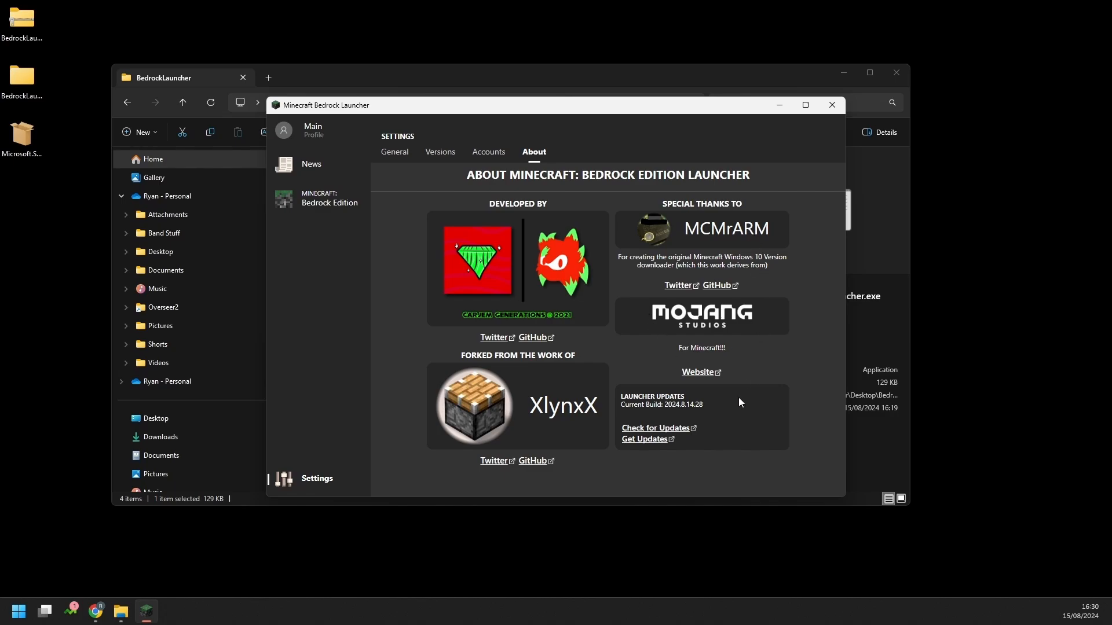
left_click(689, 430)
Confirm 2024.8.14.28 is the Latest release, close that browser tab and return to the launcher
left_click(656, 443)
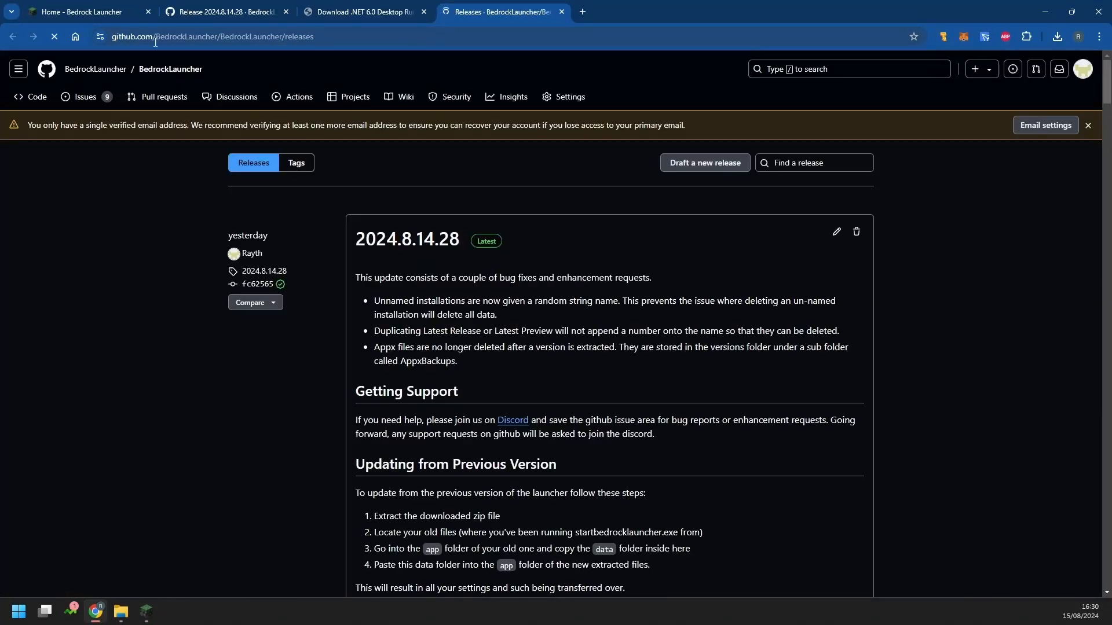
left_click(562, 12)
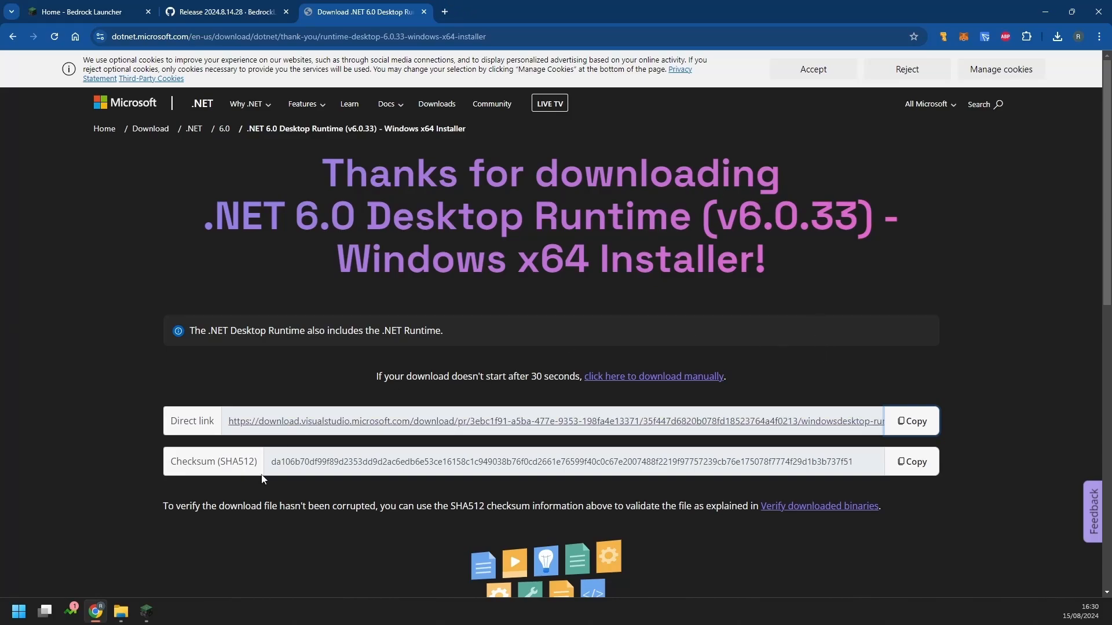
left_click(145, 611)
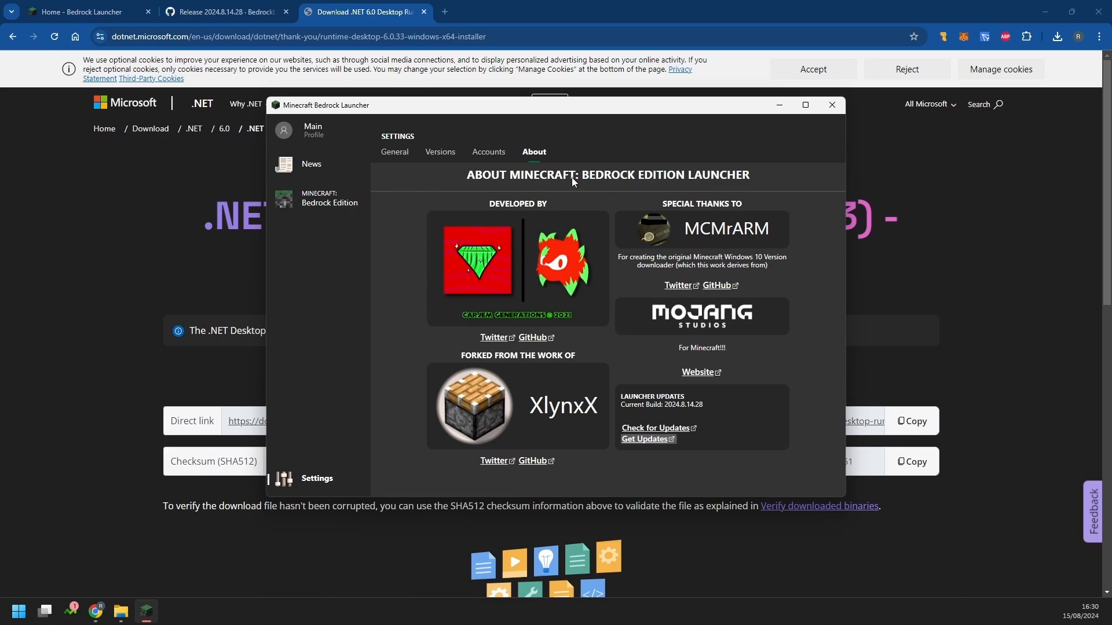
Launch the latest Bedrock Edition release from the Play page, skipping the Microsoft sign-in
left_click(397, 153)
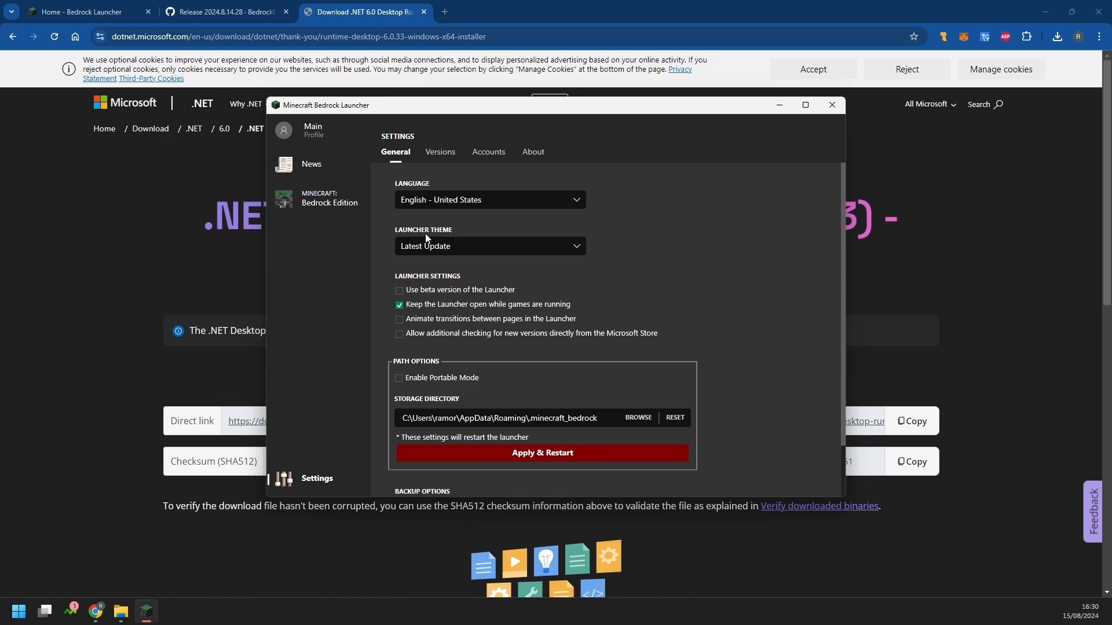
left_click(336, 209)
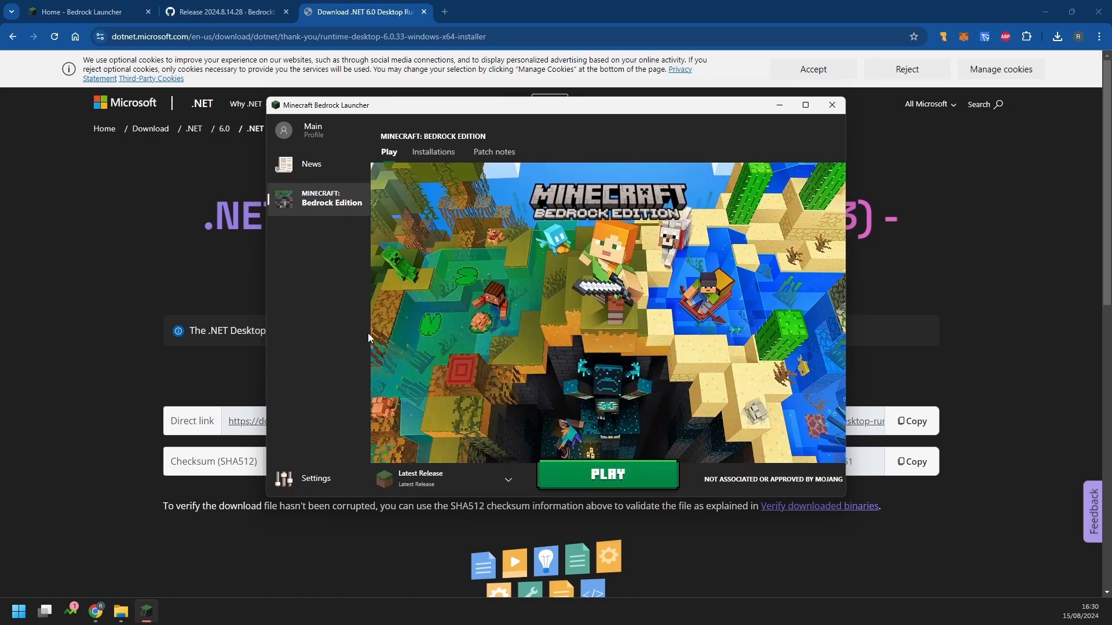
left_click(641, 484)
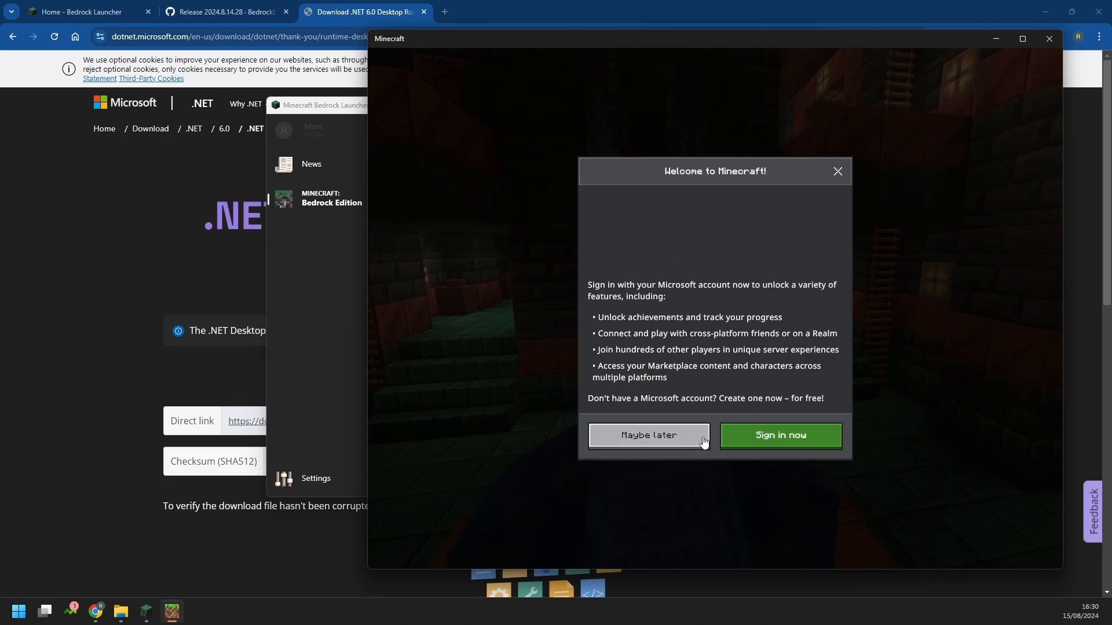
left_click(649, 435)
left_click(762, 334)
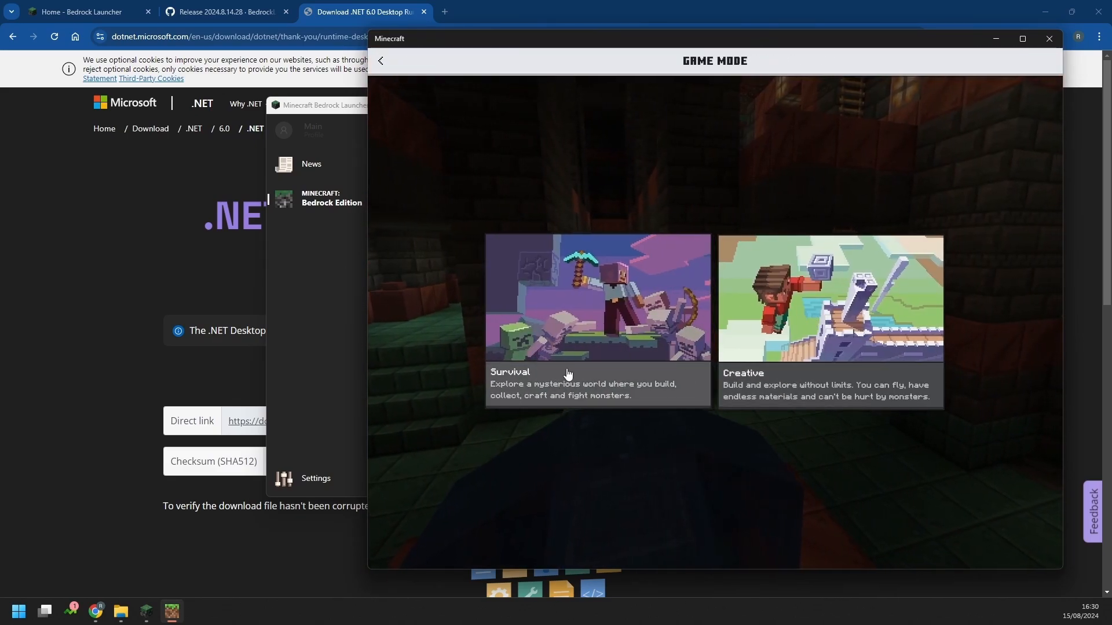
Browse the game modes and the worlds, servers and friends lists in v1.21.20, then quit the game
left_click(598, 348)
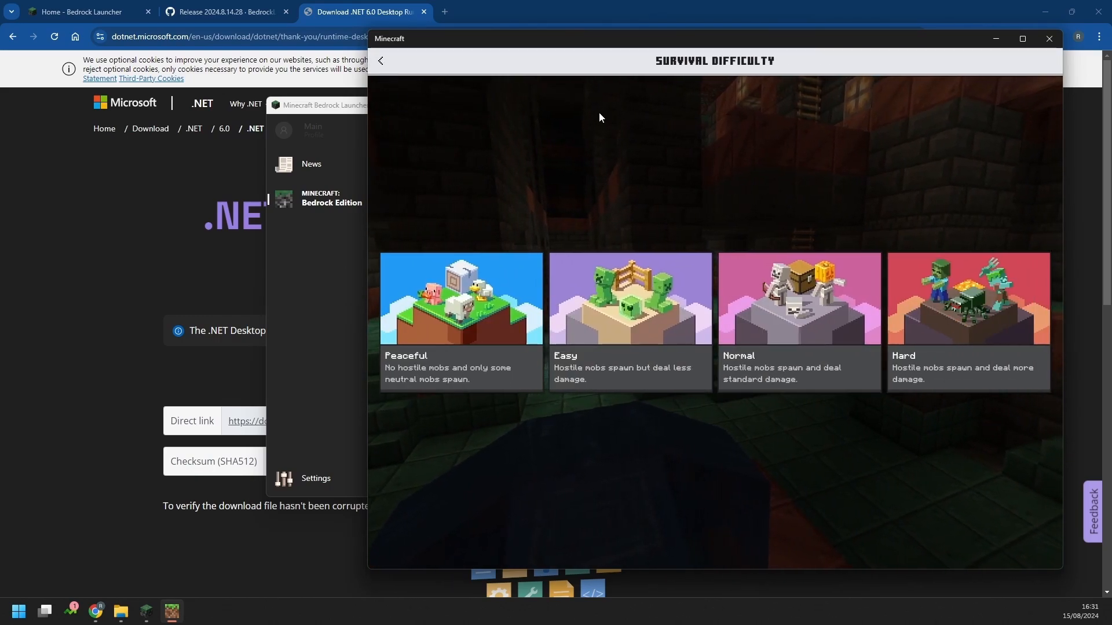
left_click(382, 62)
left_click(381, 60)
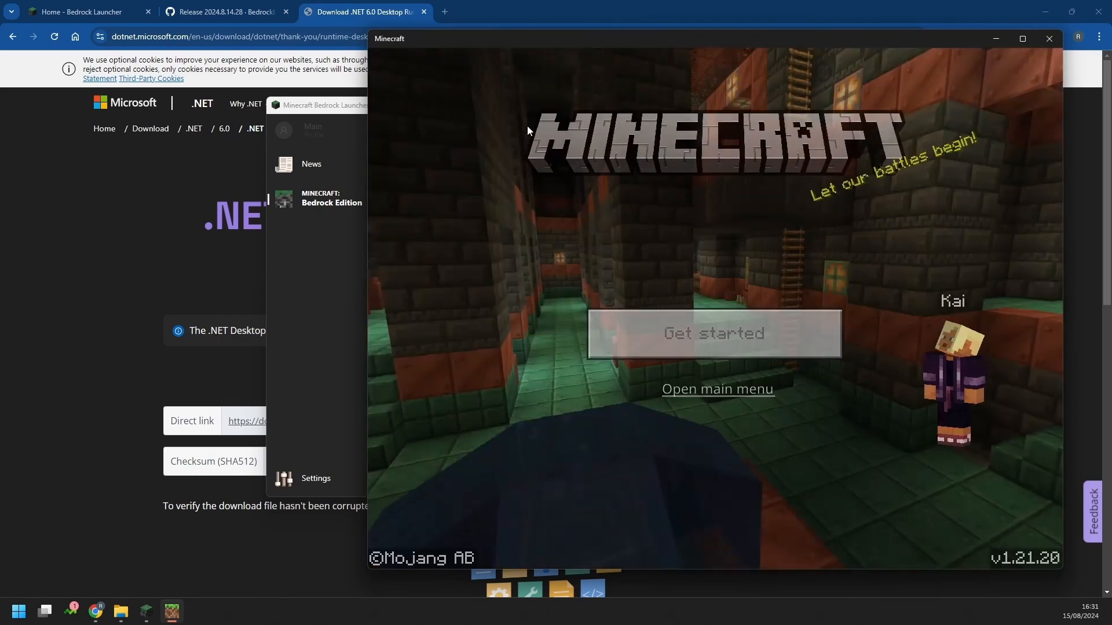
left_click(758, 388)
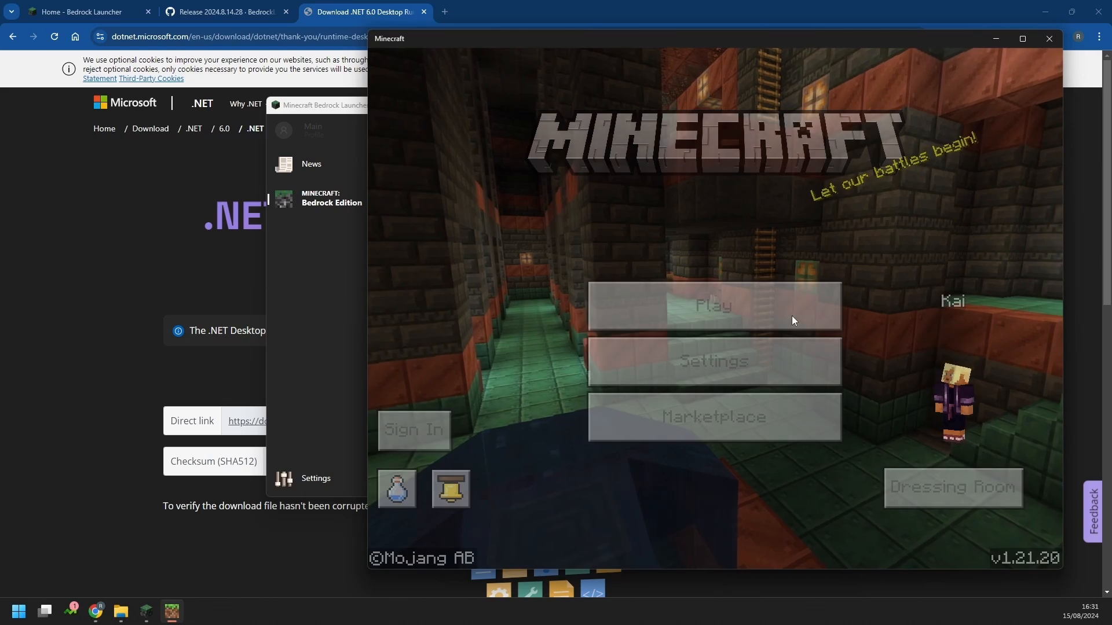
left_click(791, 315)
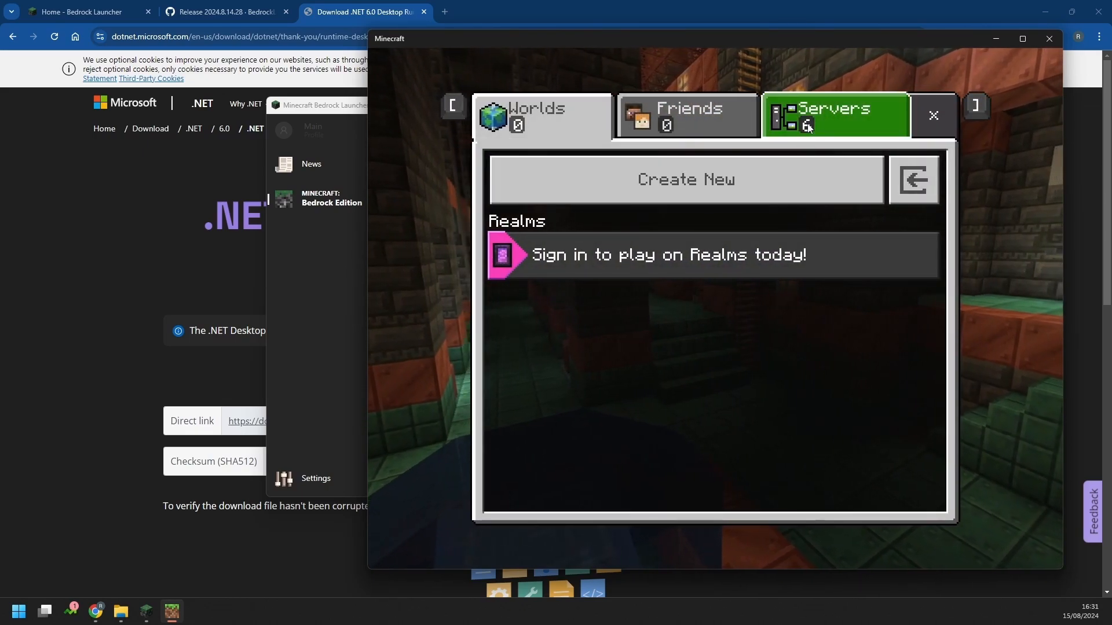
left_click(834, 113)
left_click(641, 100)
left_click(568, 120)
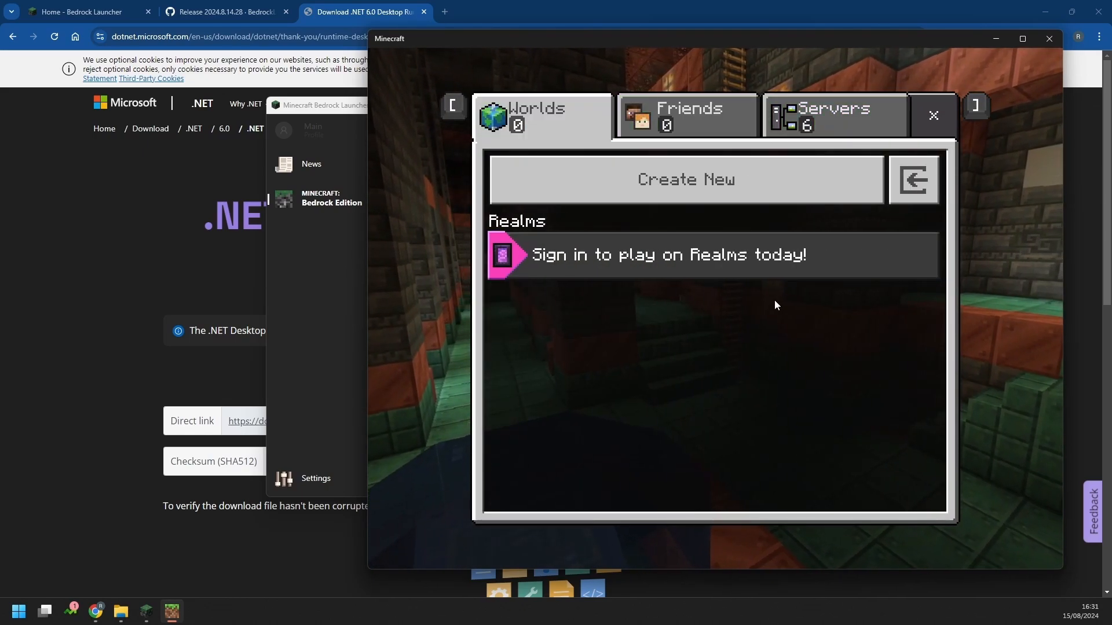
left_click(933, 115)
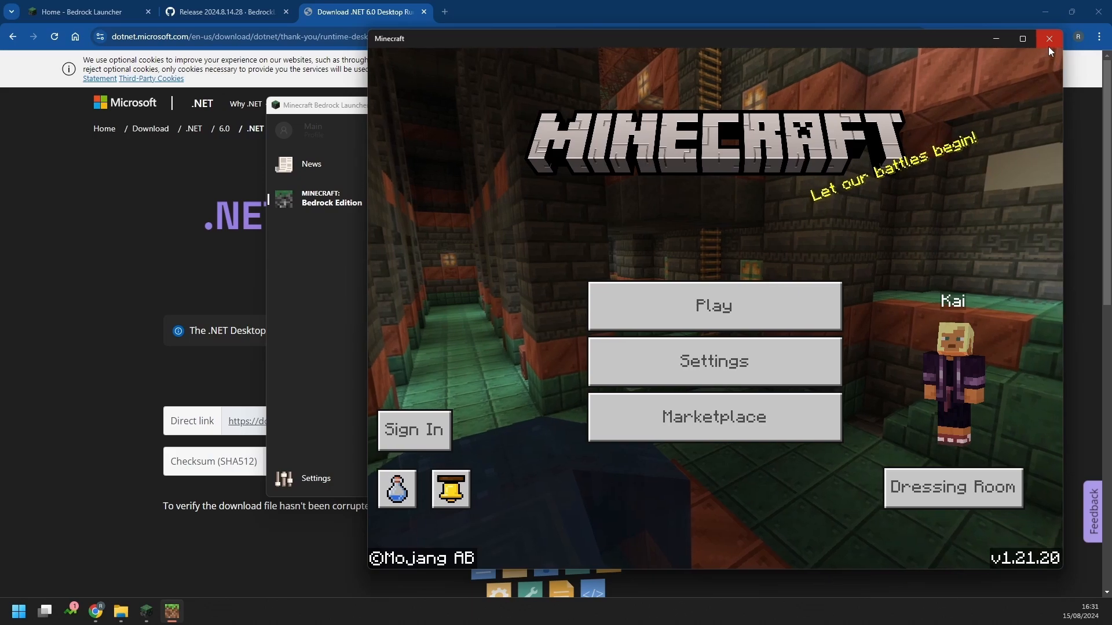
left_click(1049, 46)
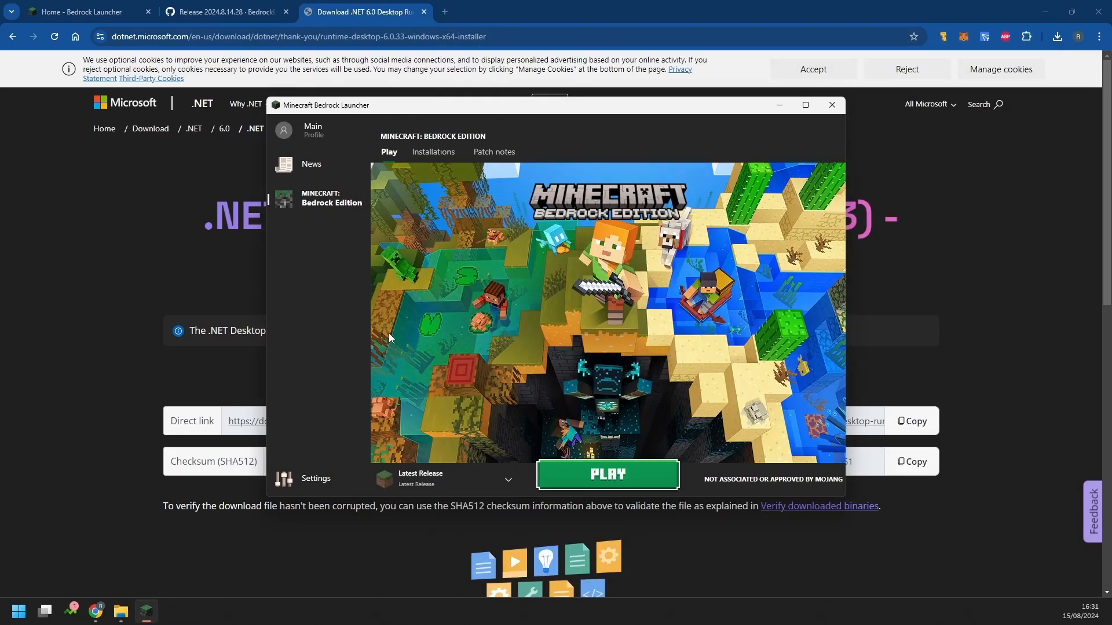
Place the Latest Release and RecoveryData packageData folder windows side by side
left_click(434, 152)
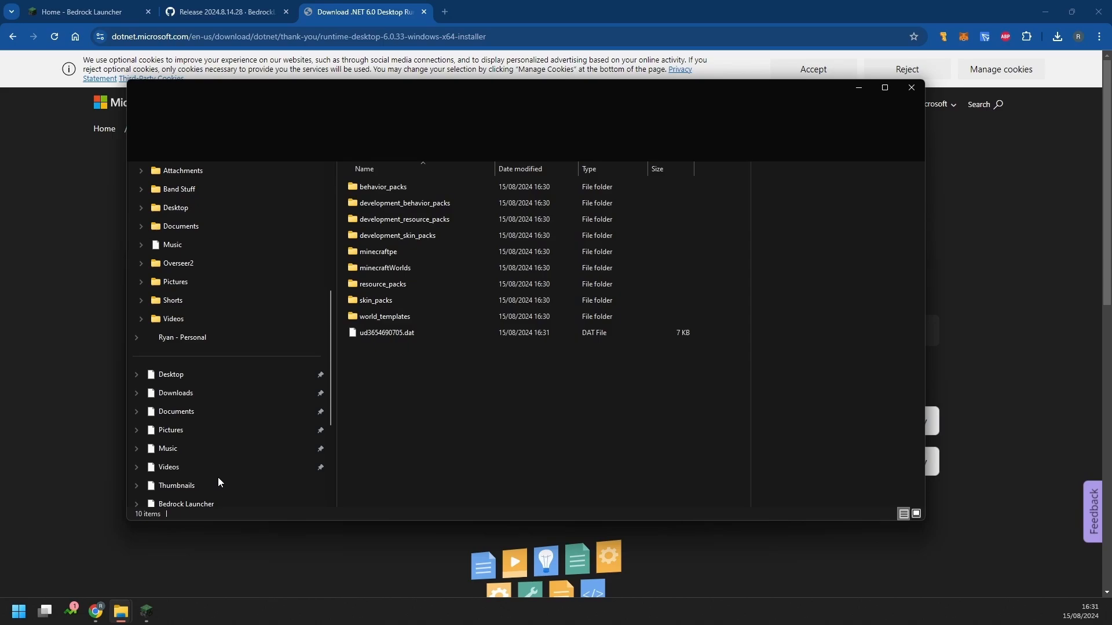
mouse_move(122, 621)
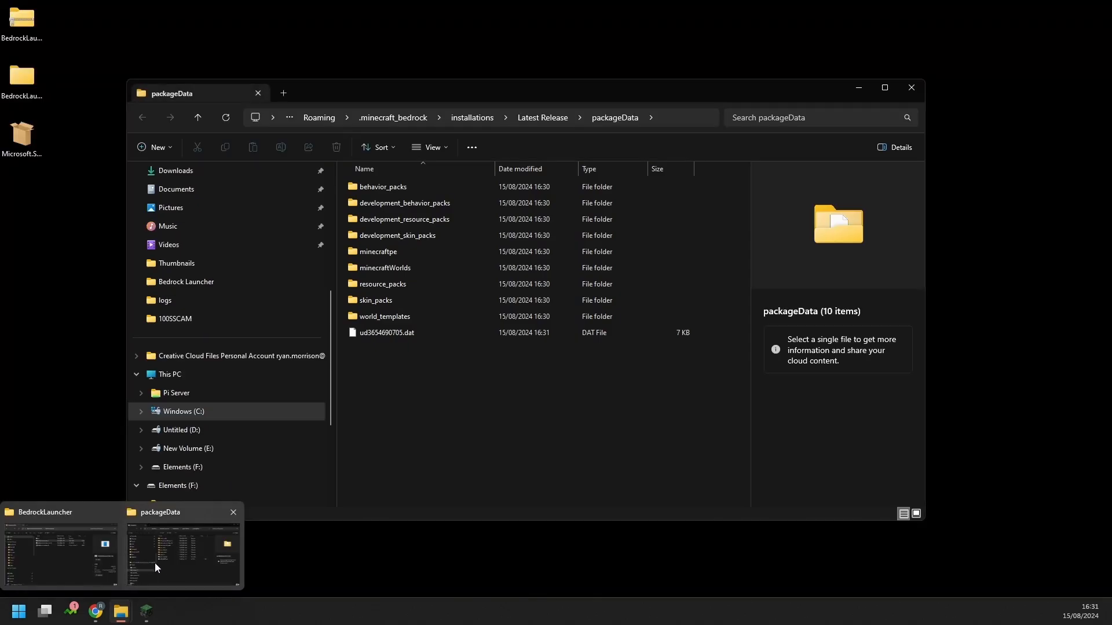
left_click(109, 560)
left_click_drag(539, 75, 659, 85)
left_click(1013, 84)
left_click_drag(506, 90, 411, 47)
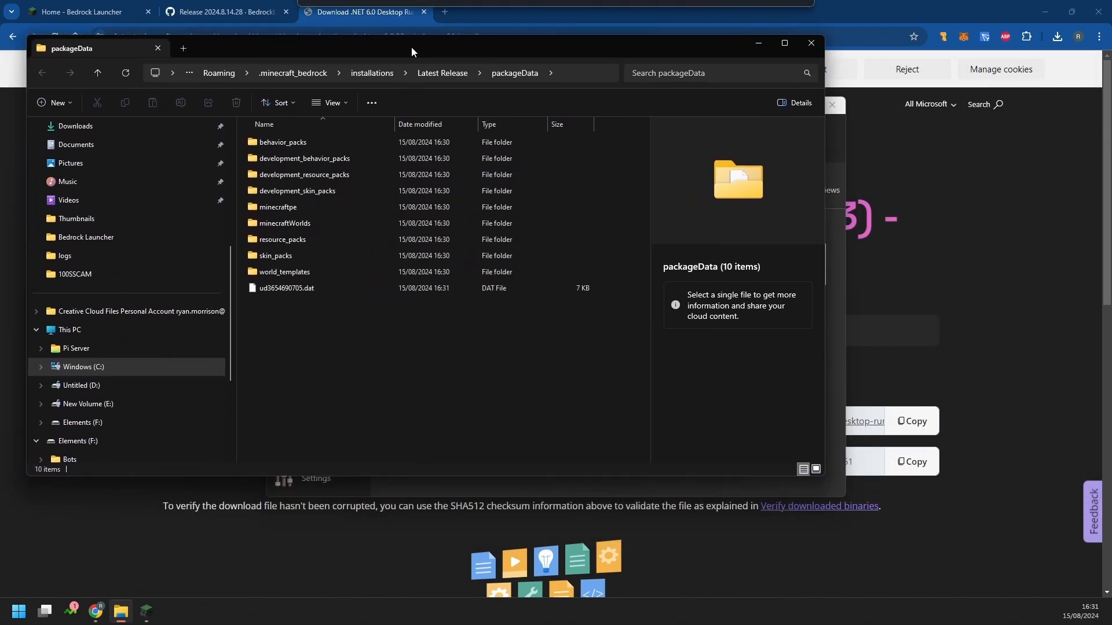
left_click_drag(817, 169, 554, 169)
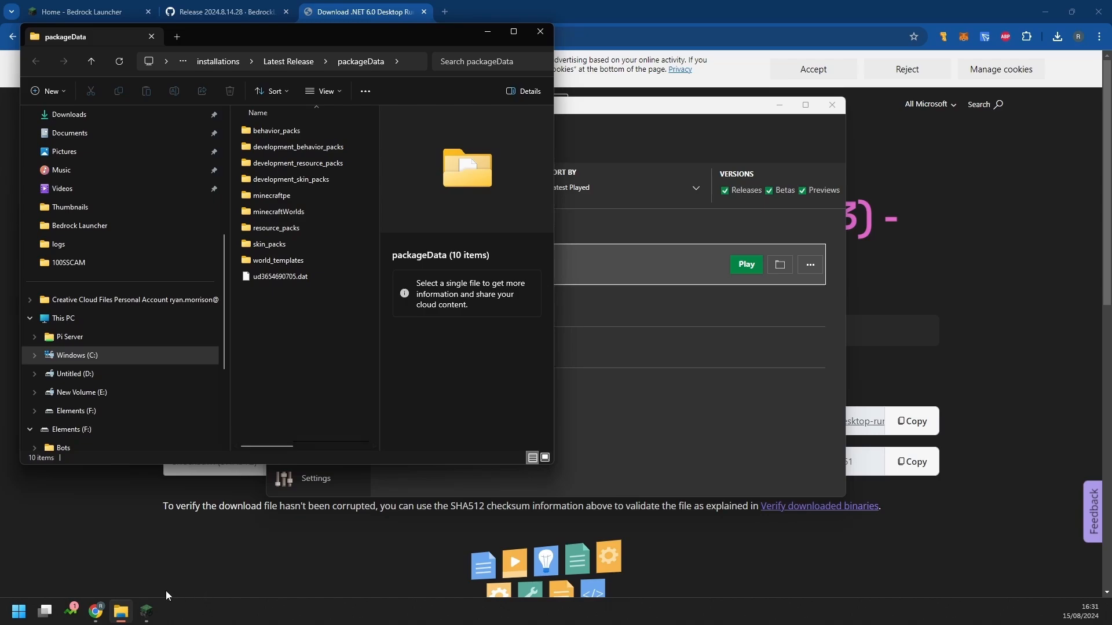
left_click(146, 612)
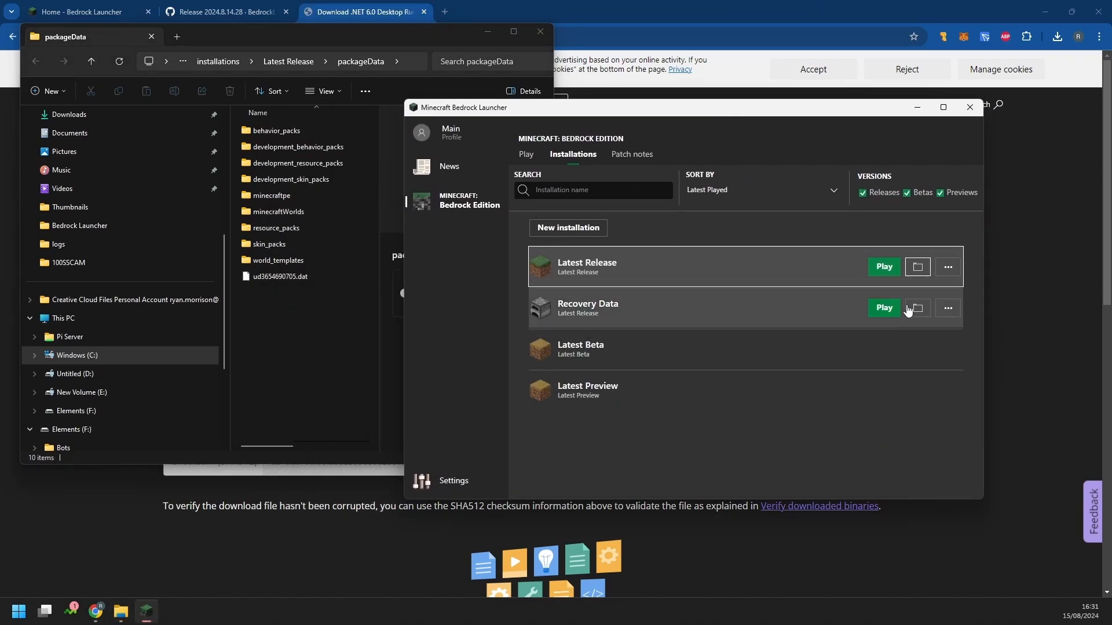
key("alt+Tab")
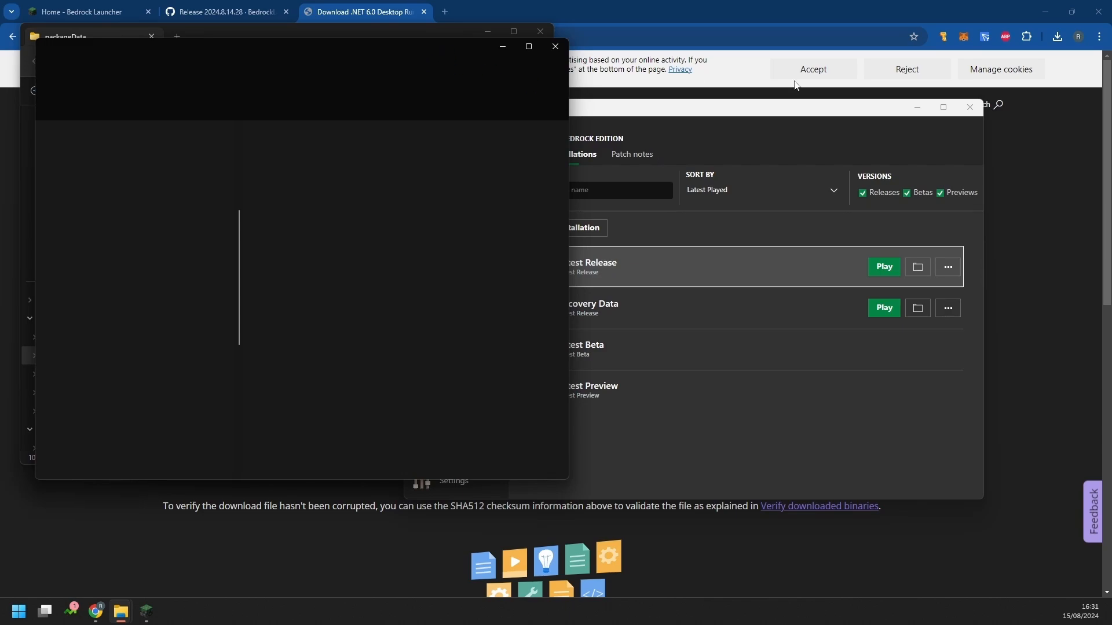
left_click(918, 110)
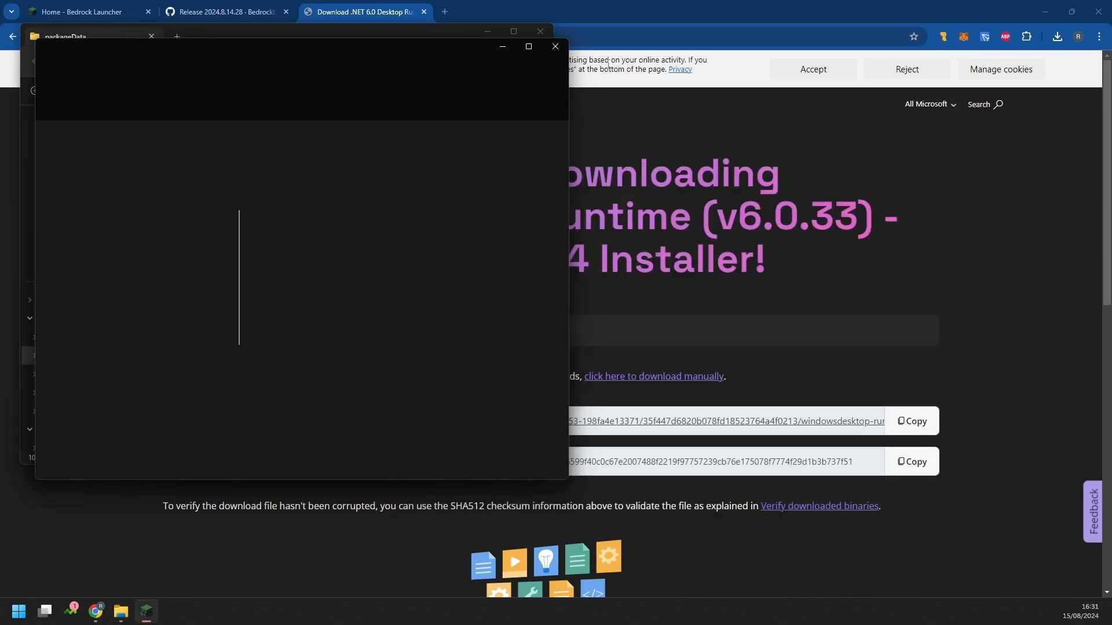
left_click(1045, 10)
left_click_drag(417, 45, 926, 40)
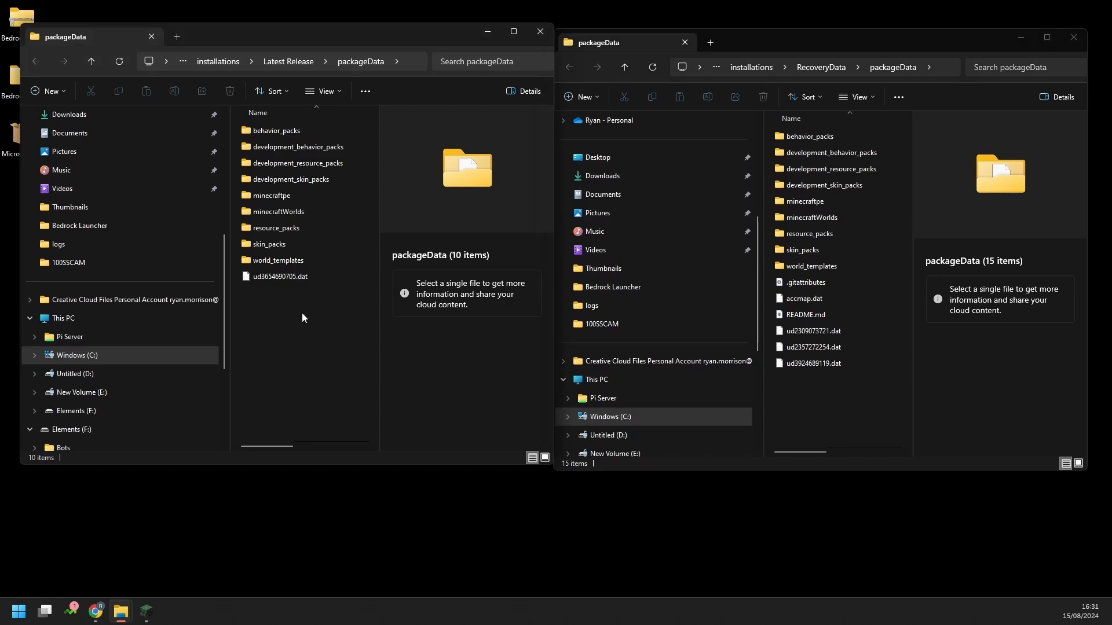
Delete the ten Latest Release packageData items and paste in RecoveryData's 15 items
left_click_drag(301, 313, 273, 128)
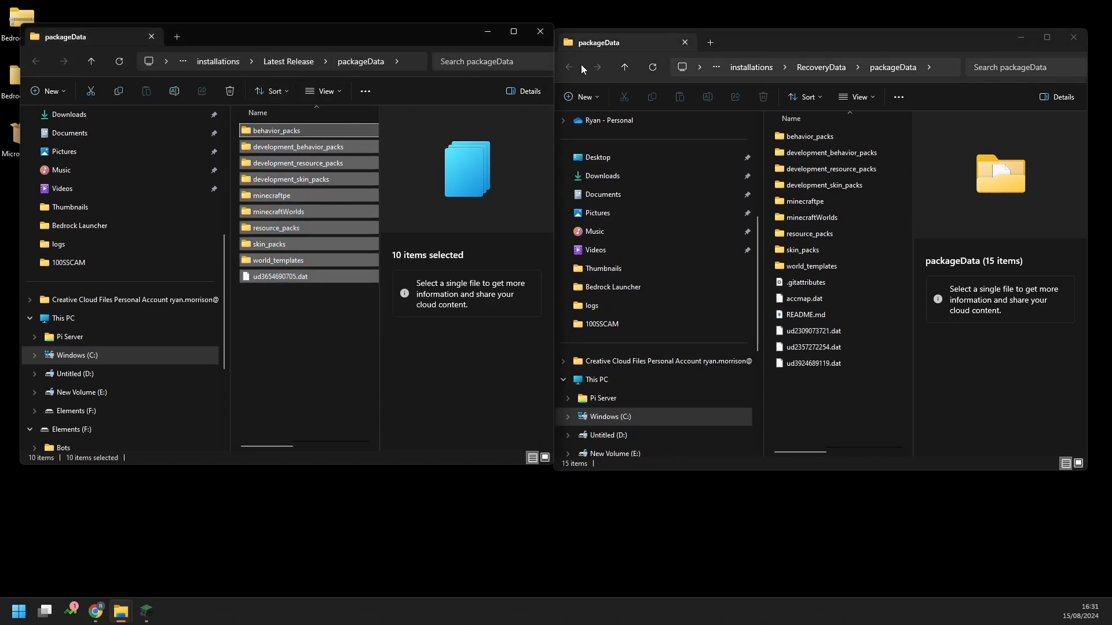
left_click(333, 308)
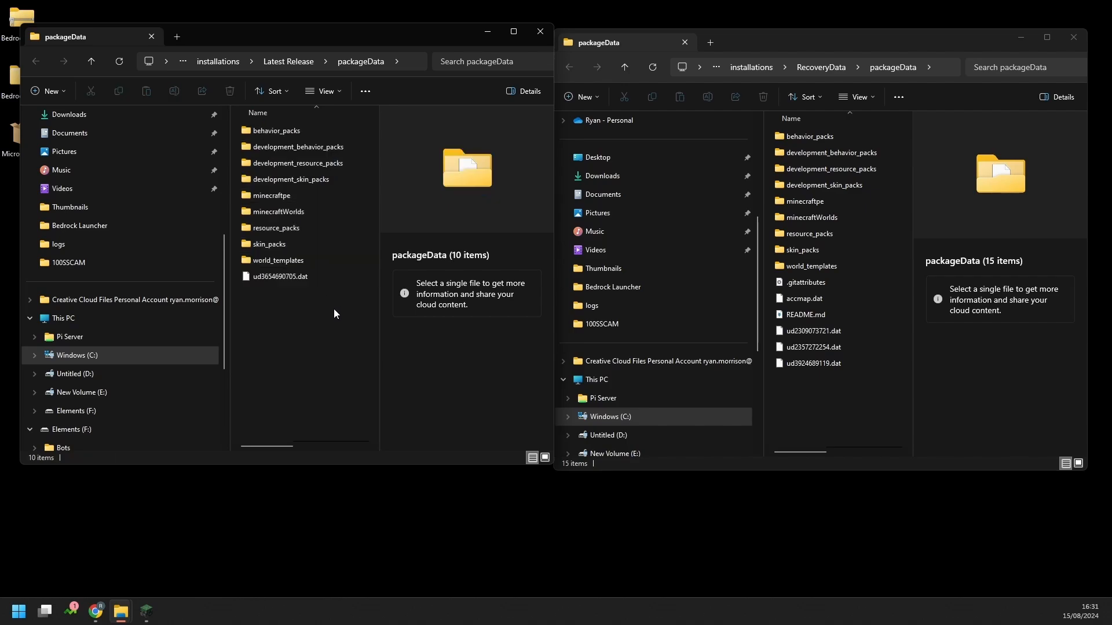
left_click_drag(334, 314, 284, 123)
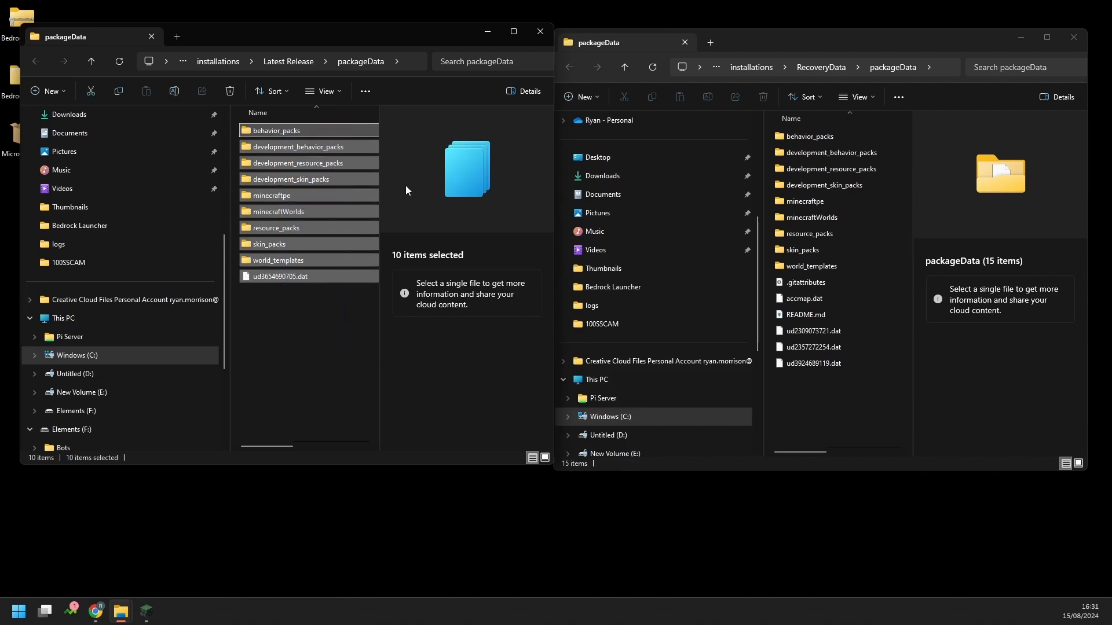
key("Delete")
left_click_drag(870, 401, 808, 137)
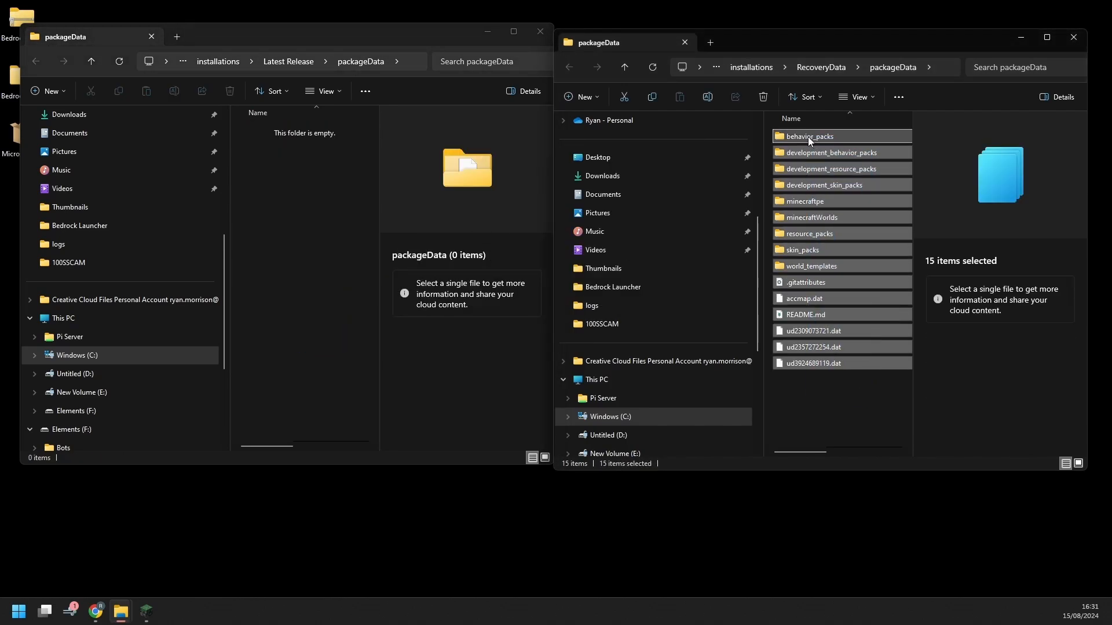
left_click(649, 99)
right_click(265, 165)
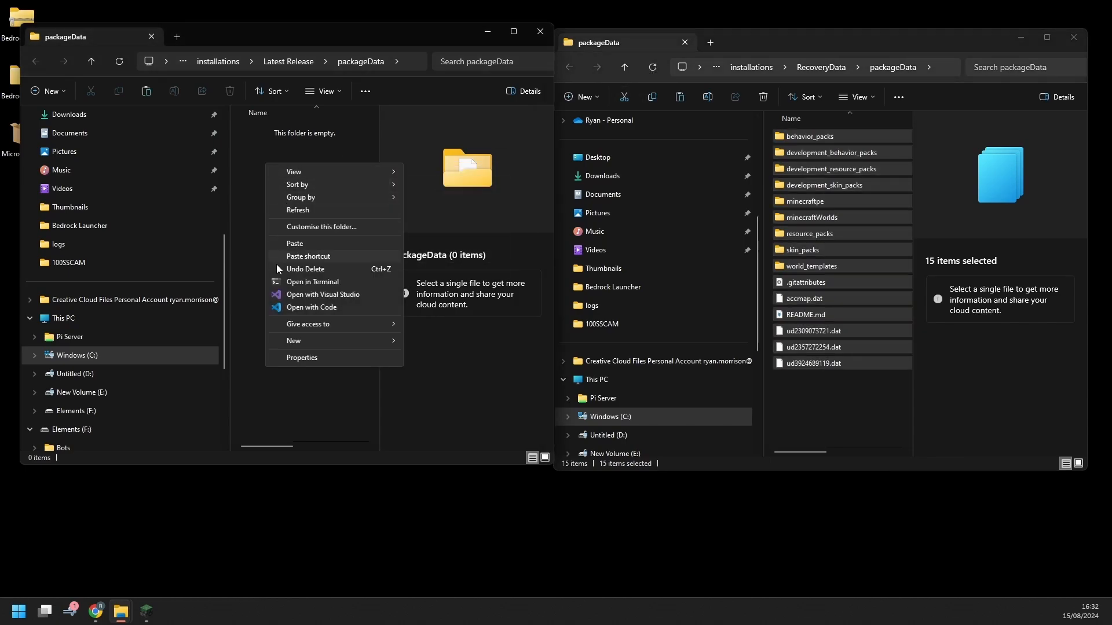
left_click(318, 243)
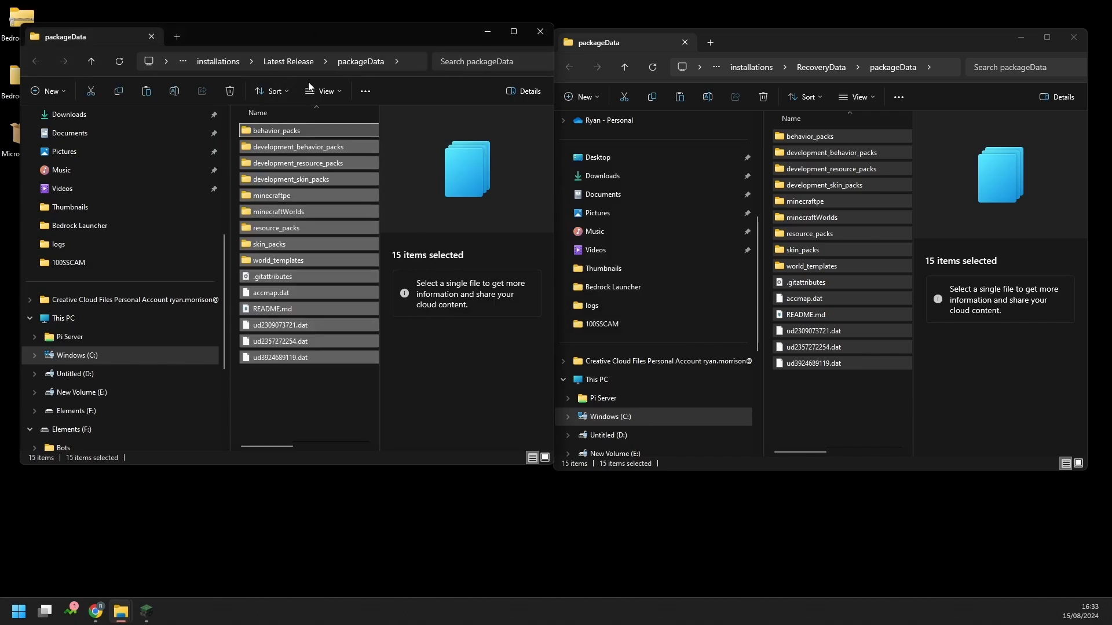
left_click_drag(935, 44, 838, 43)
Close the RecoveryData folder and launch the Latest Release installation from the Play page
left_click(985, 33)
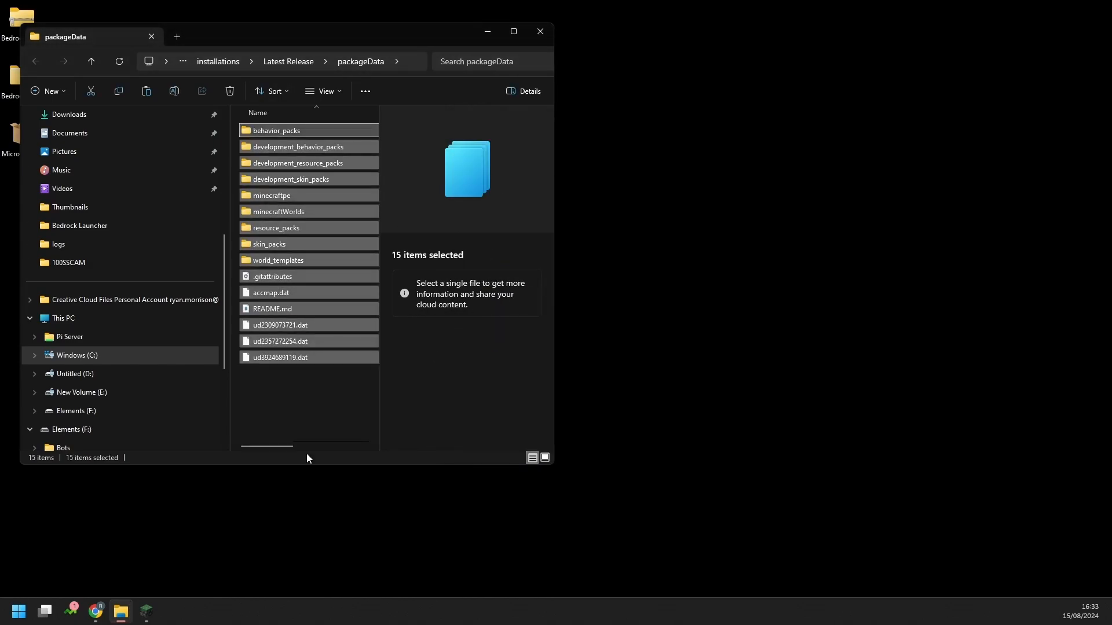
left_click(146, 611)
left_click(527, 155)
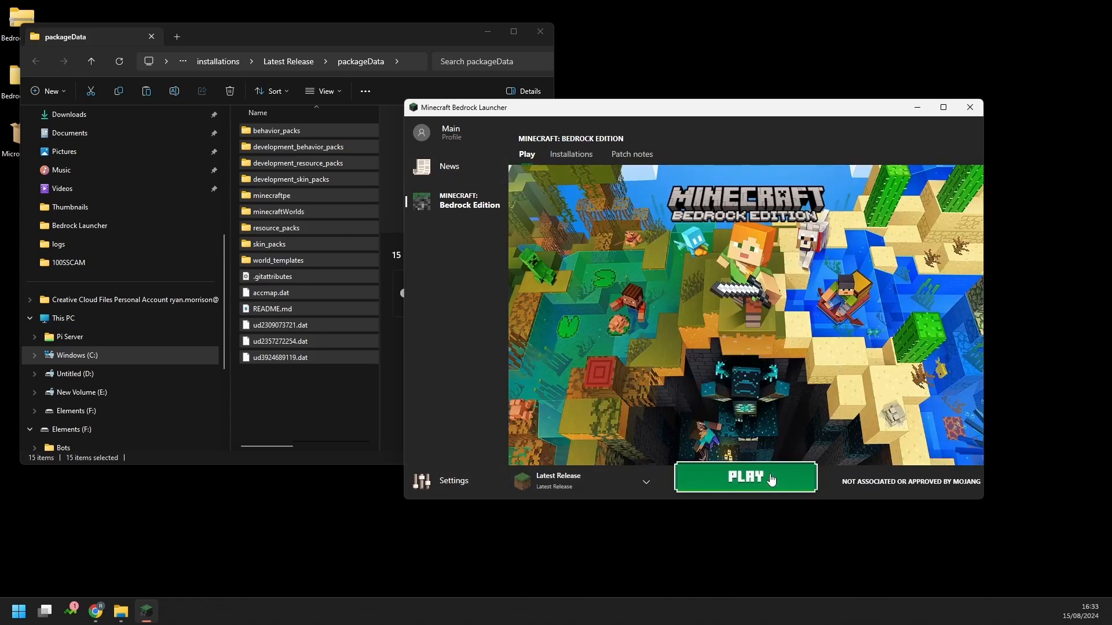
left_click(766, 481)
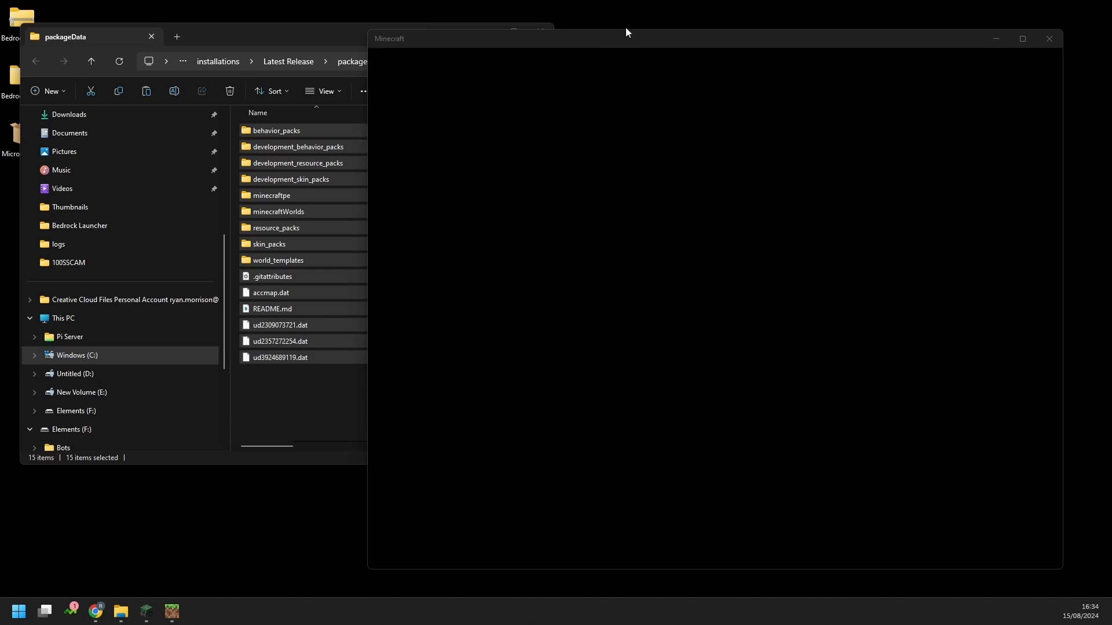
Move the Minecraft window aside and bring the launcher forward at the upper left
left_click_drag(619, 42, 613, 30)
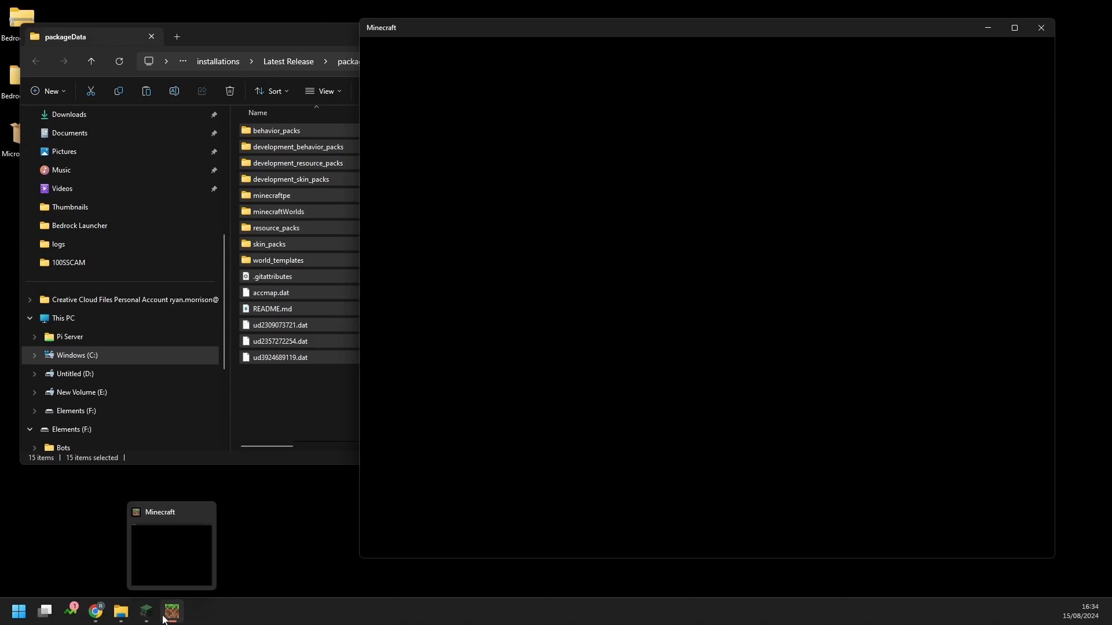
left_click(145, 612)
left_click_drag(636, 113, 280, 61)
Open the patch notes and the full release changelogs in the browser, toggling beta versions
left_click(297, 106)
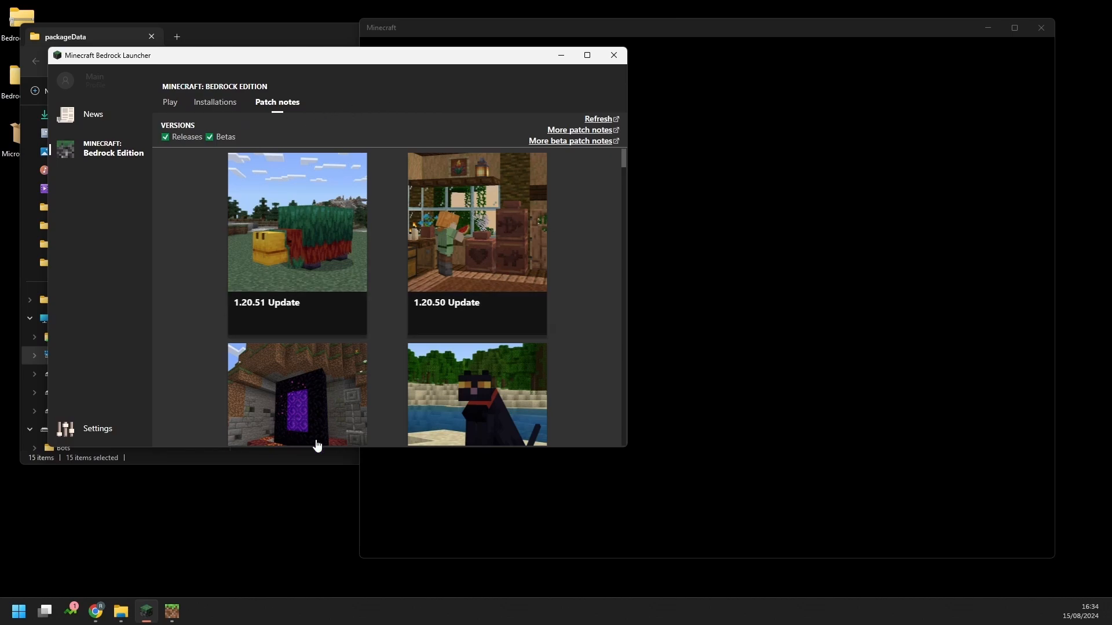
scroll(494, 330, "down", 5)
scroll(494, 330, "up", 5)
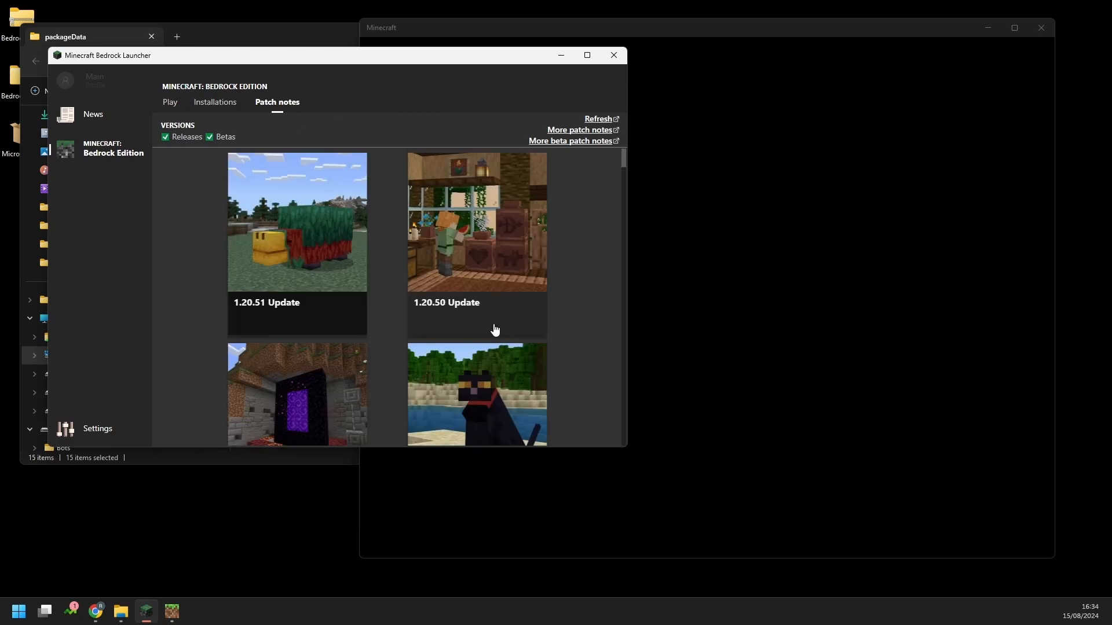
left_click(565, 131)
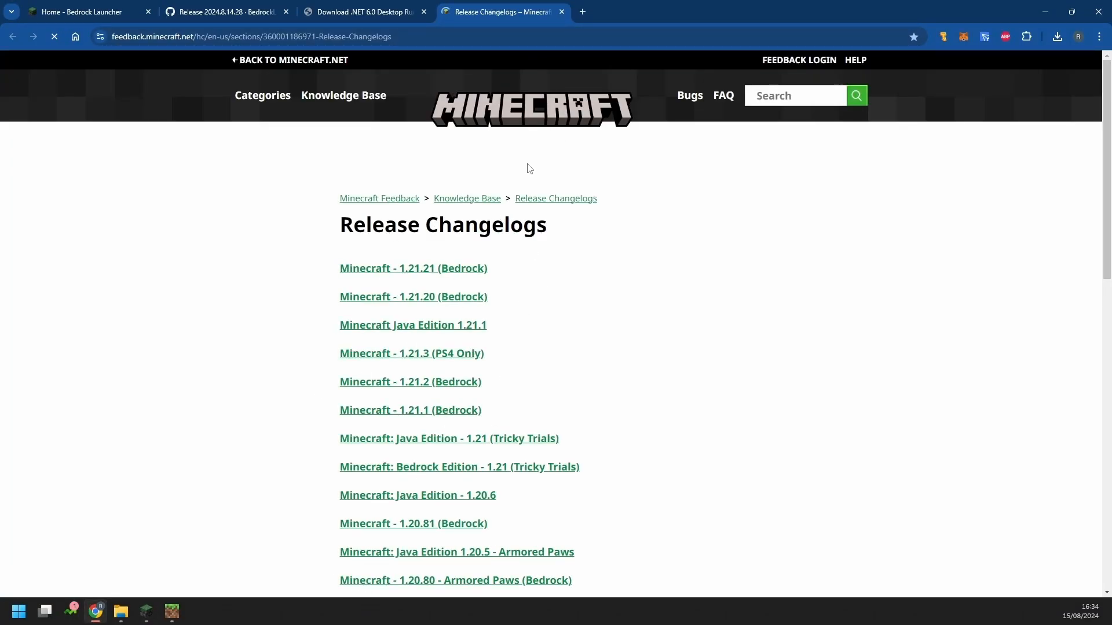
left_click(154, 614)
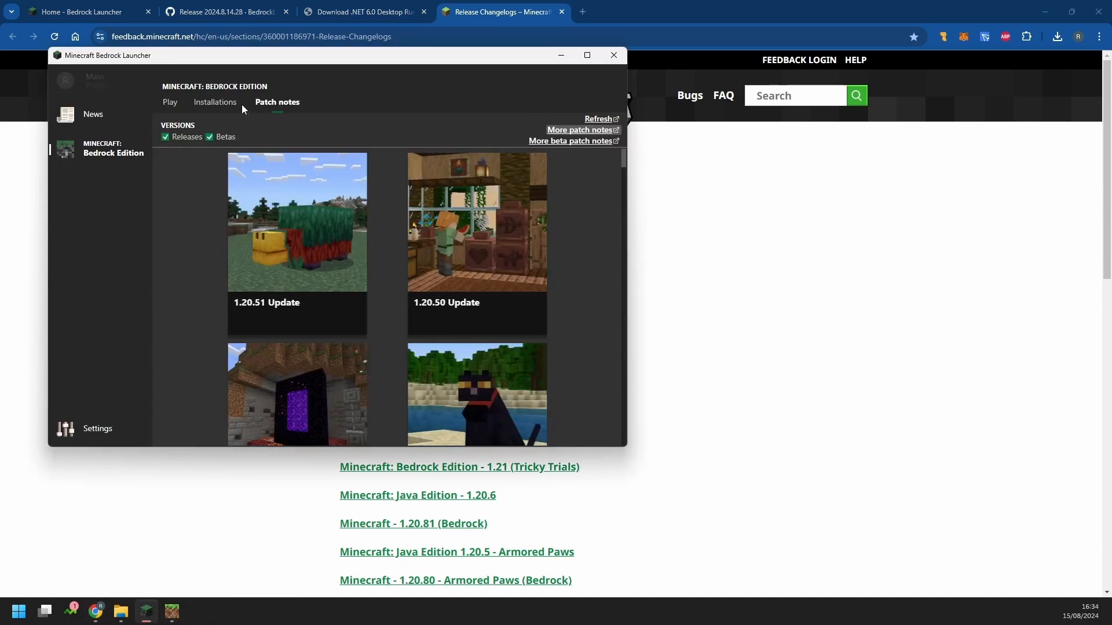
left_click(209, 138)
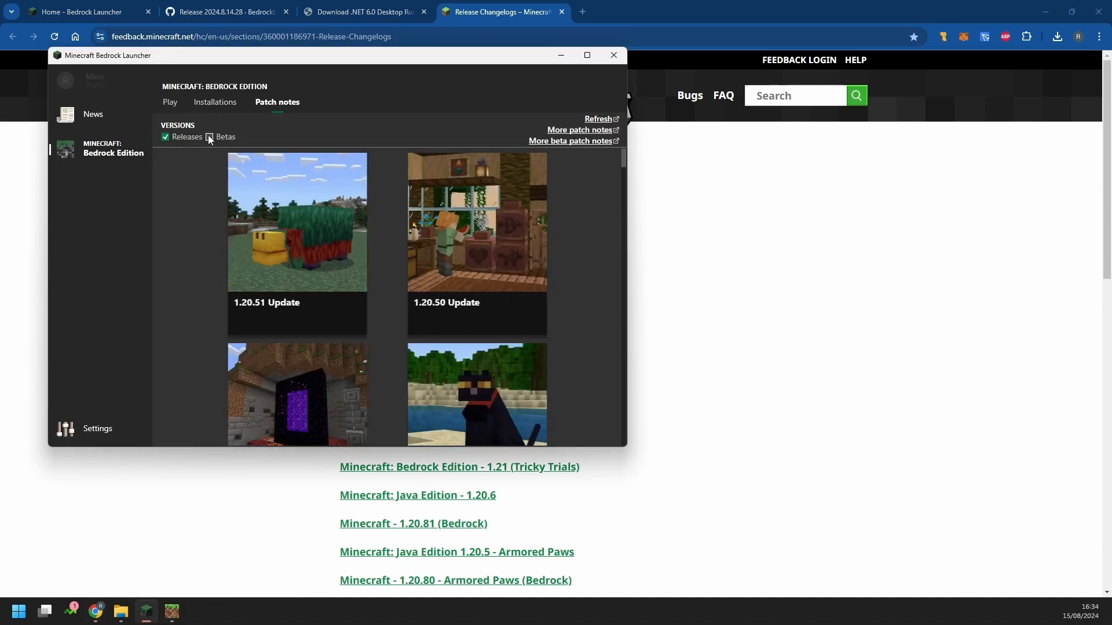
left_click(210, 138)
Browse the News feed, the Minecraft Forums news and the launcher's version history
left_click(88, 123)
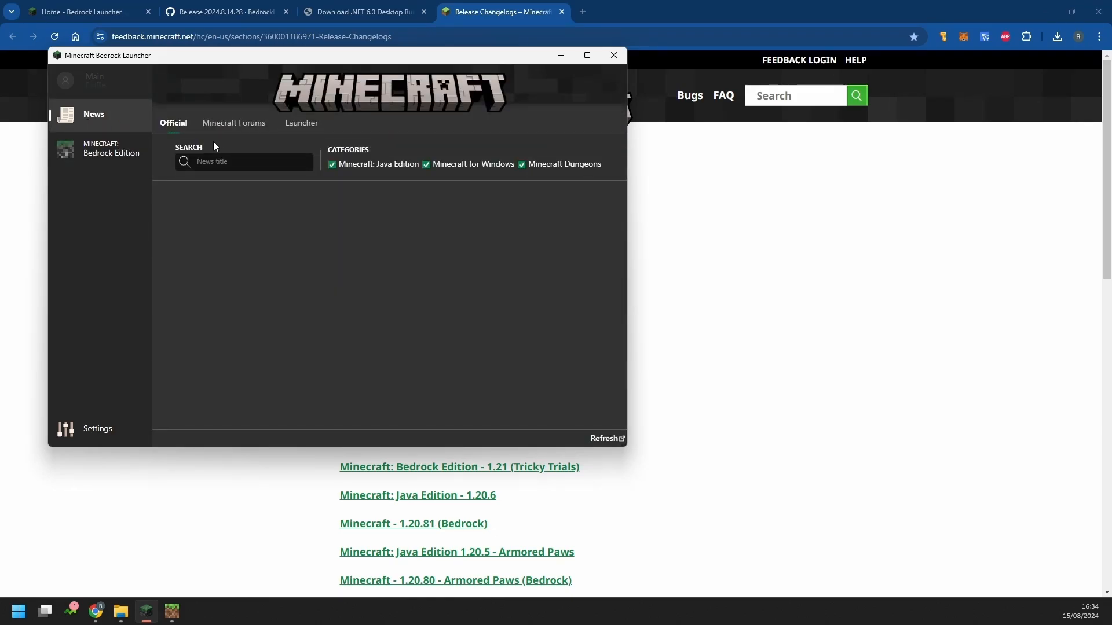
left_click(248, 128)
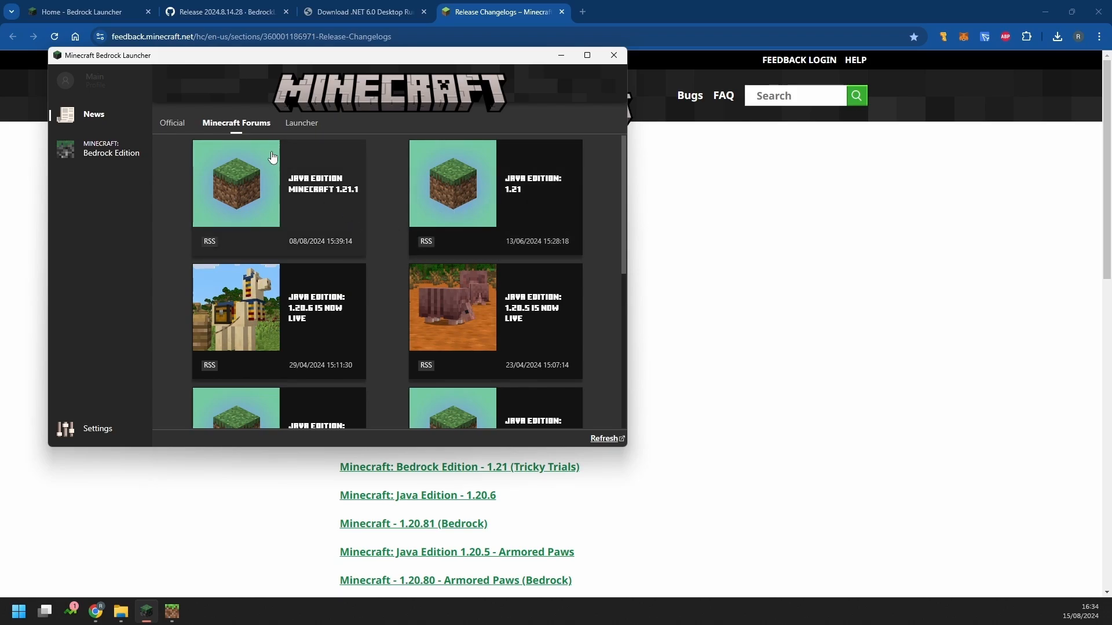
scroll(385, 307, "down", 5)
scroll(377, 308, "up", 5)
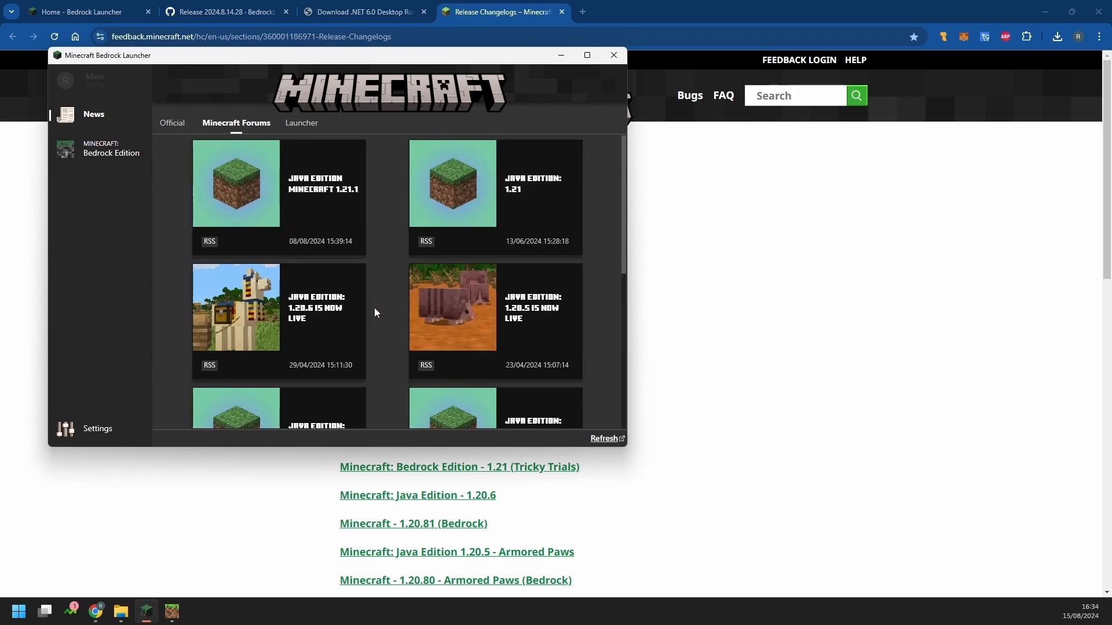
scroll(286, 153, "down", 10)
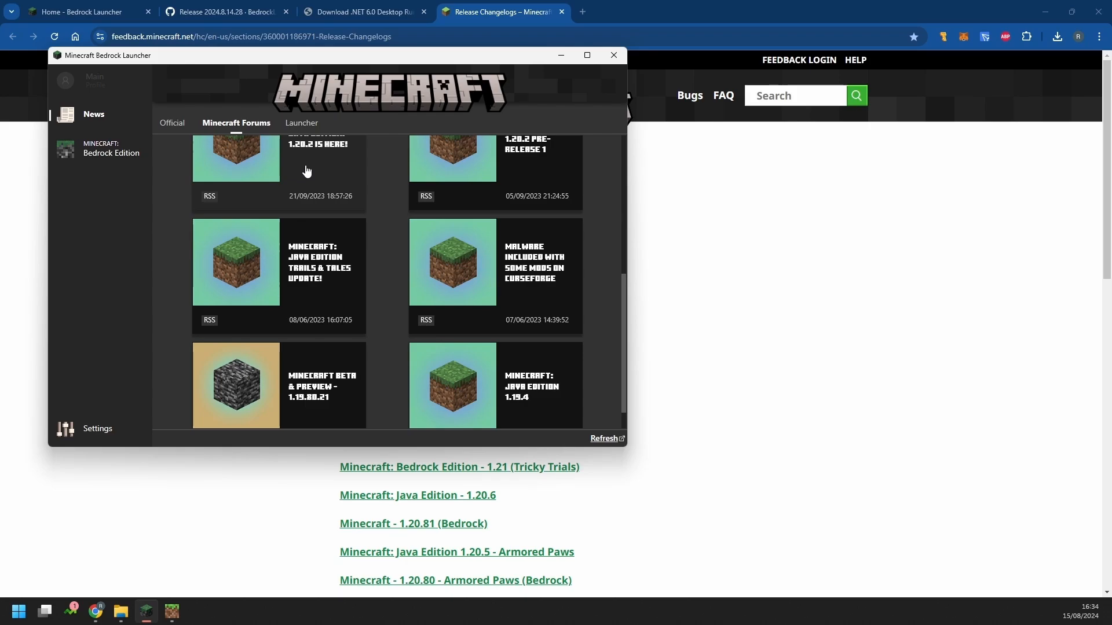
scroll(307, 172, "up", 10)
left_click(301, 123)
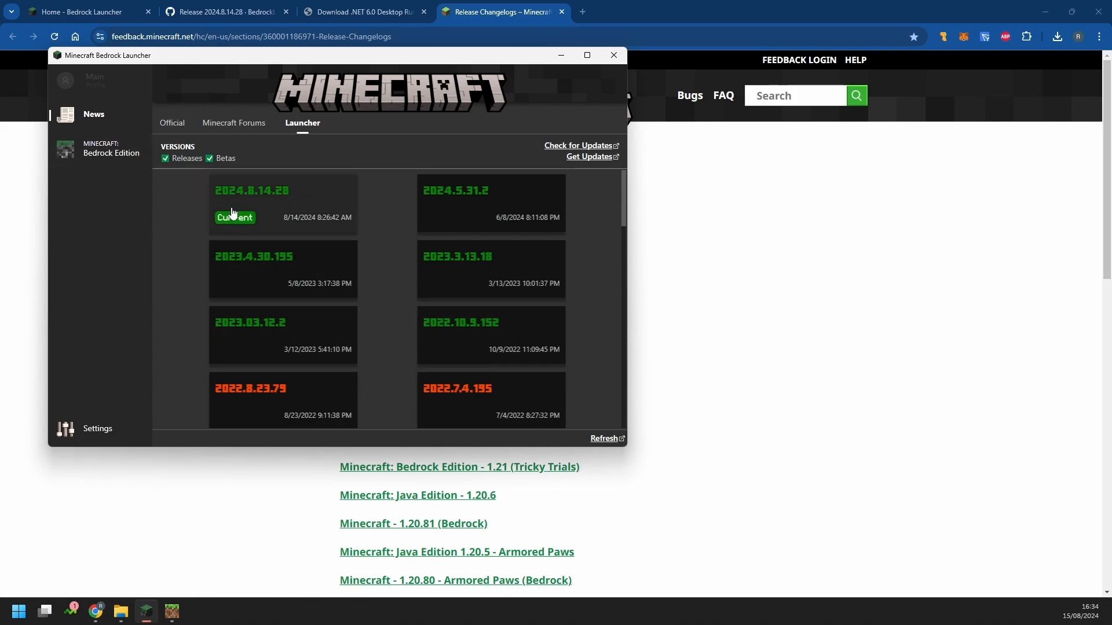
Check that the game's worlds list shows 17 restored worlds, then shut down Minecraft
left_click(92, 151)
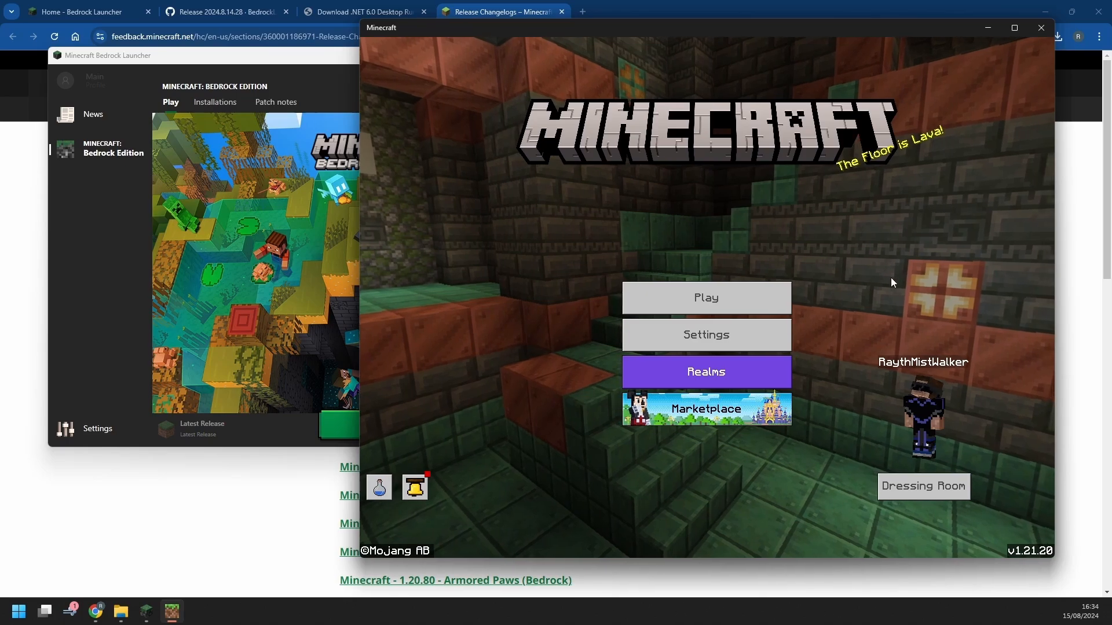
left_click(746, 292)
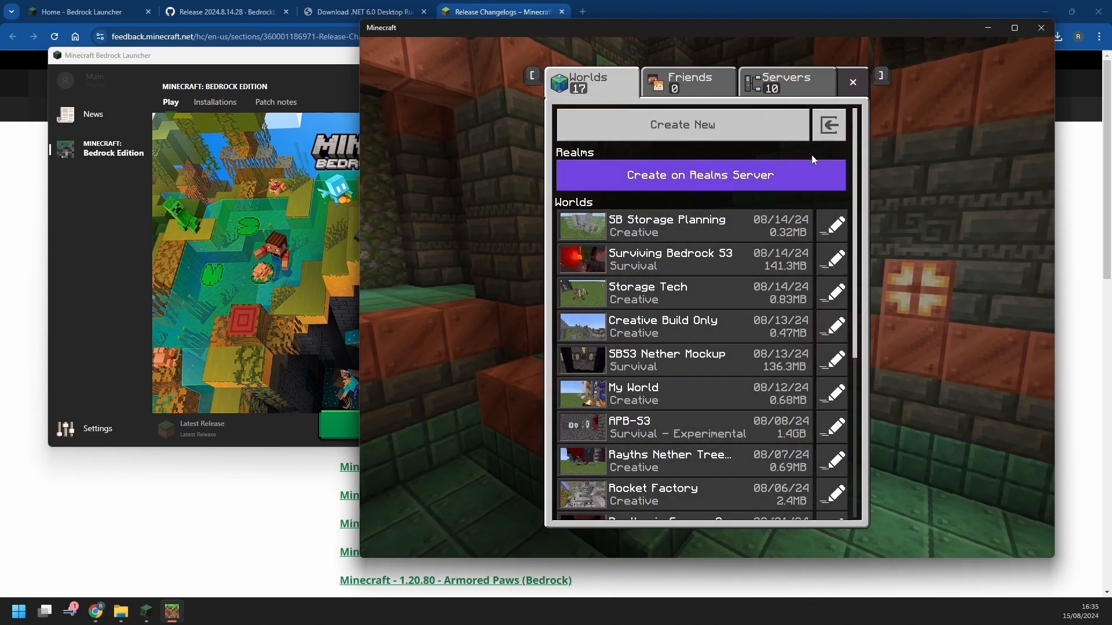
scroll(715, 363, "down", 3)
scroll(724, 359, "up", 2)
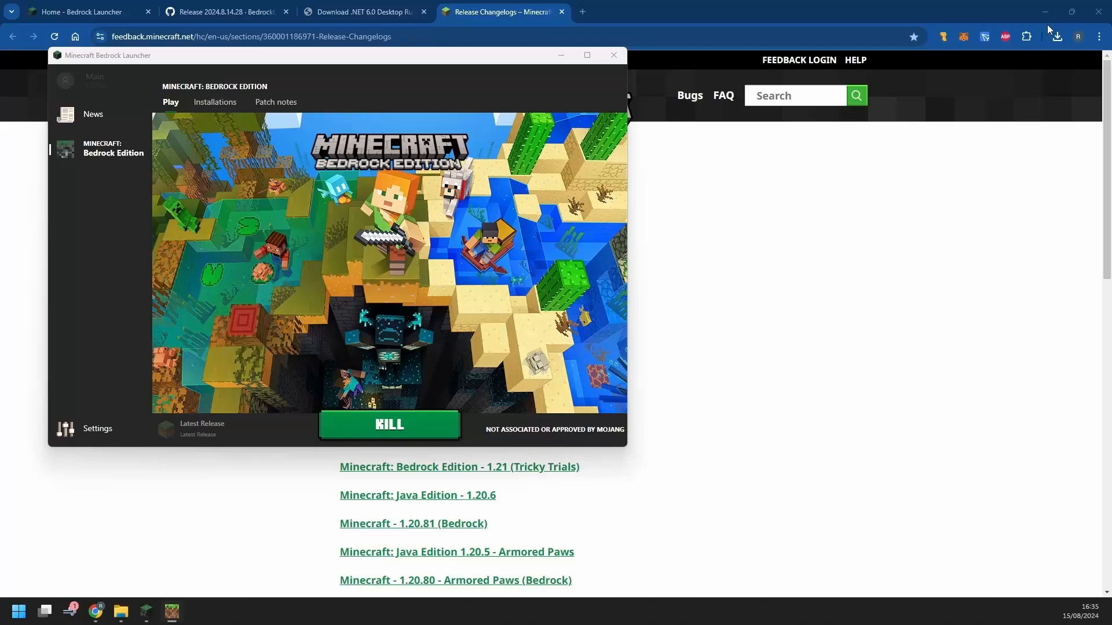
left_click(1043, 26)
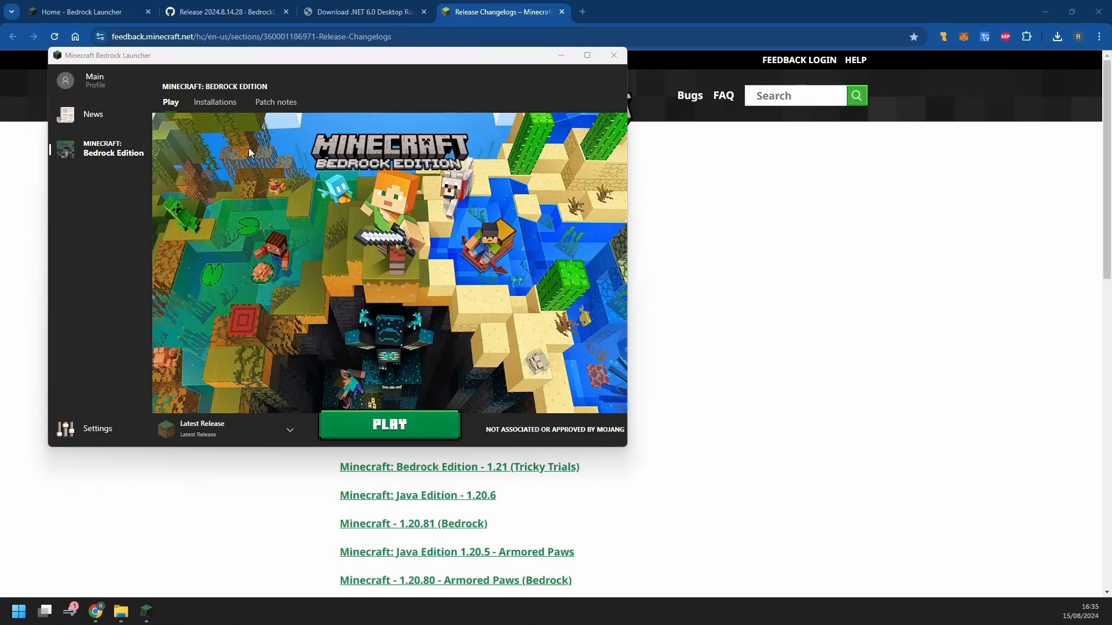
Move the launcher window and enlarge it wider and taller
left_click_drag(476, 56, 629, 79)
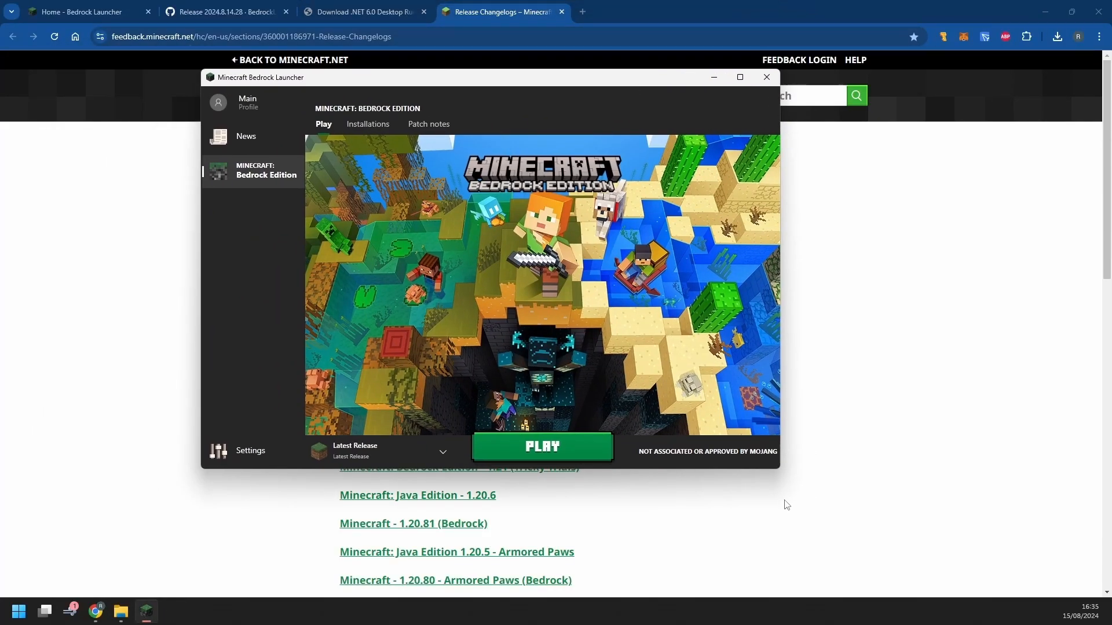
left_click_drag(784, 461, 892, 461)
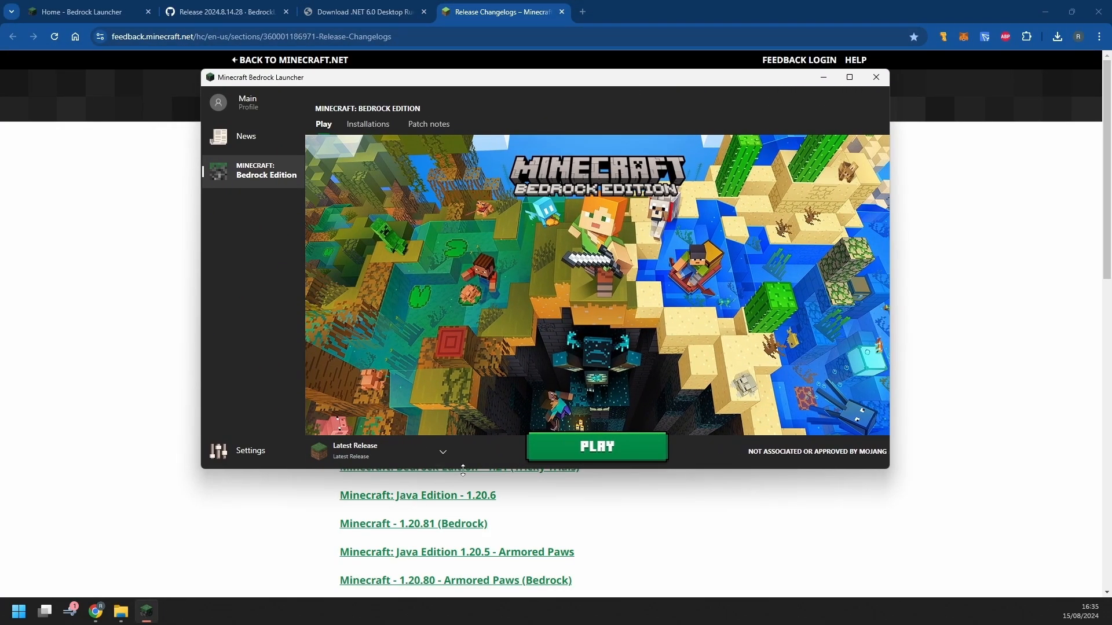
left_click_drag(469, 469, 469, 536)
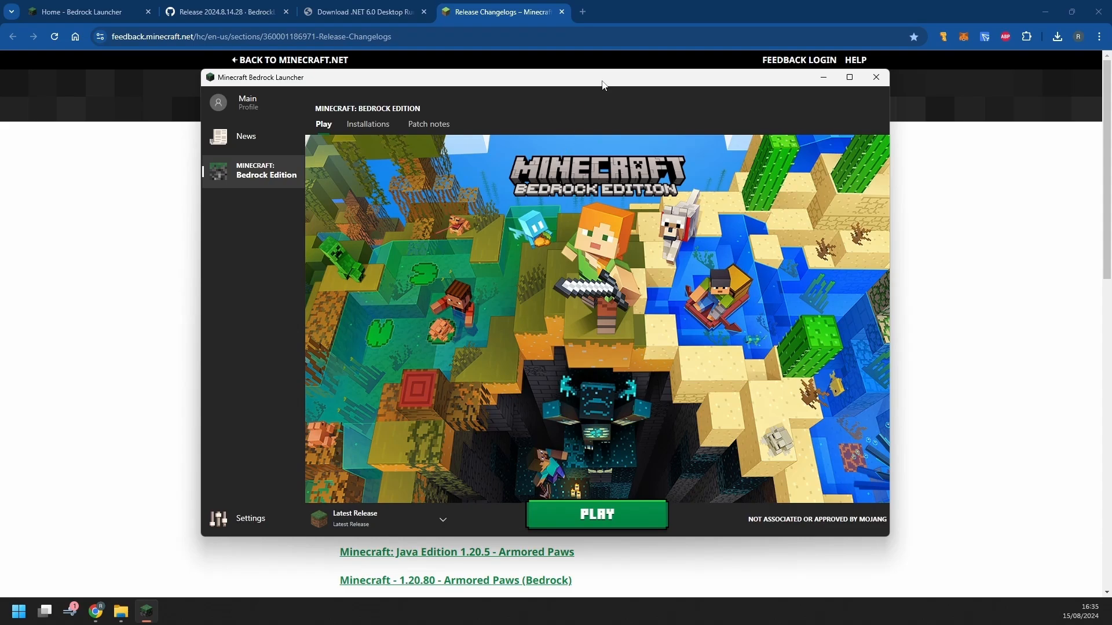
left_click_drag(603, 93, 561, 60)
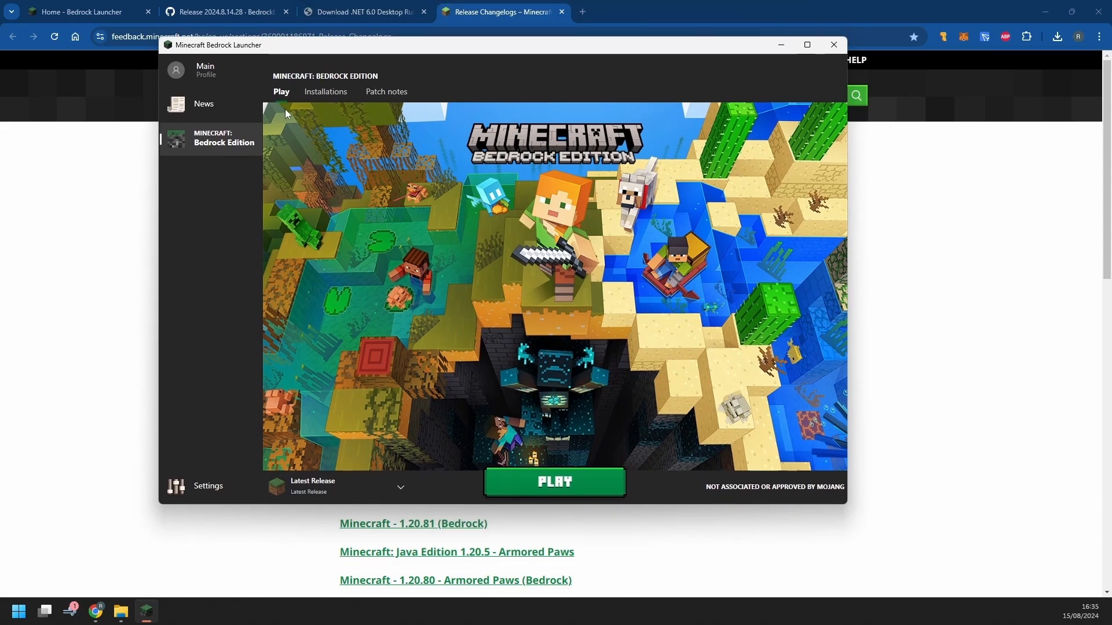
Look over the installations list, then close the launcher and minimize Chrome
left_click(217, 77)
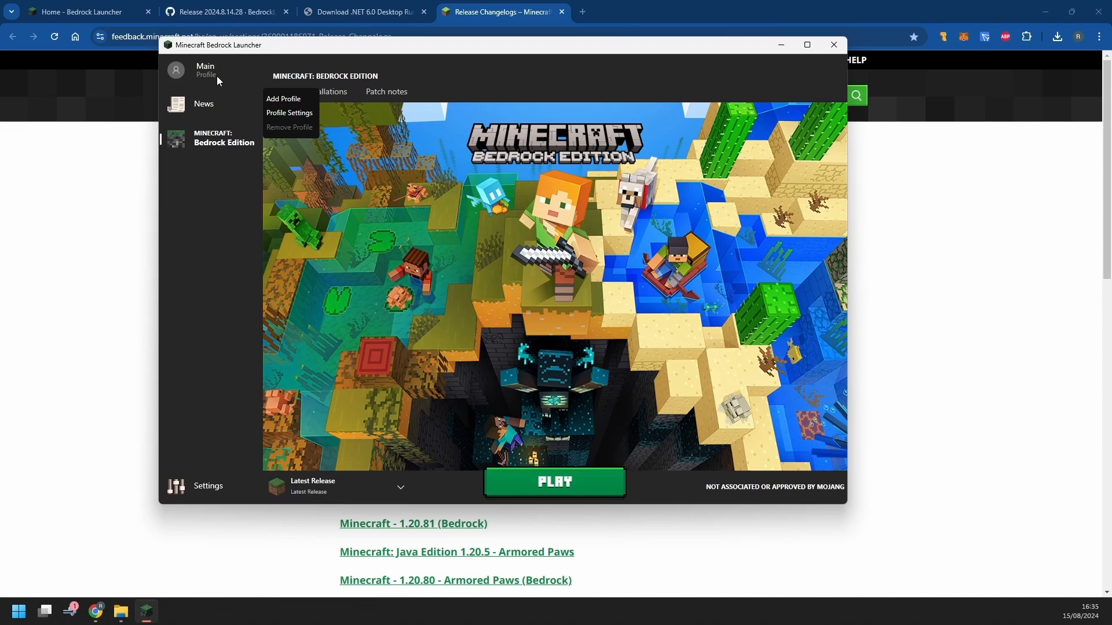
left_click(195, 275)
left_click(325, 94)
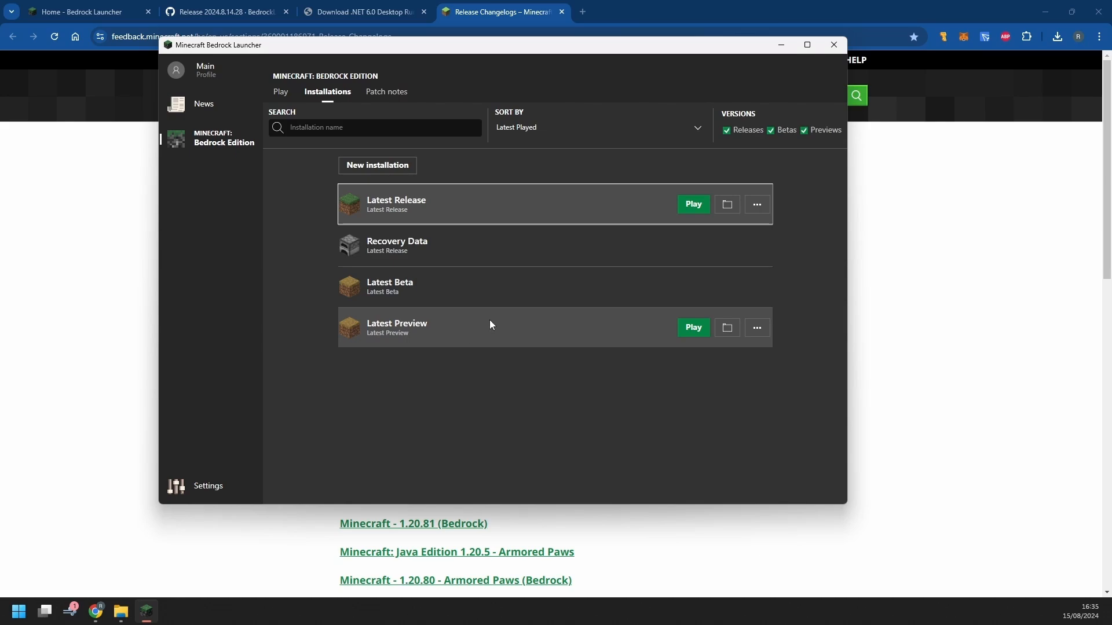
left_click(833, 44)
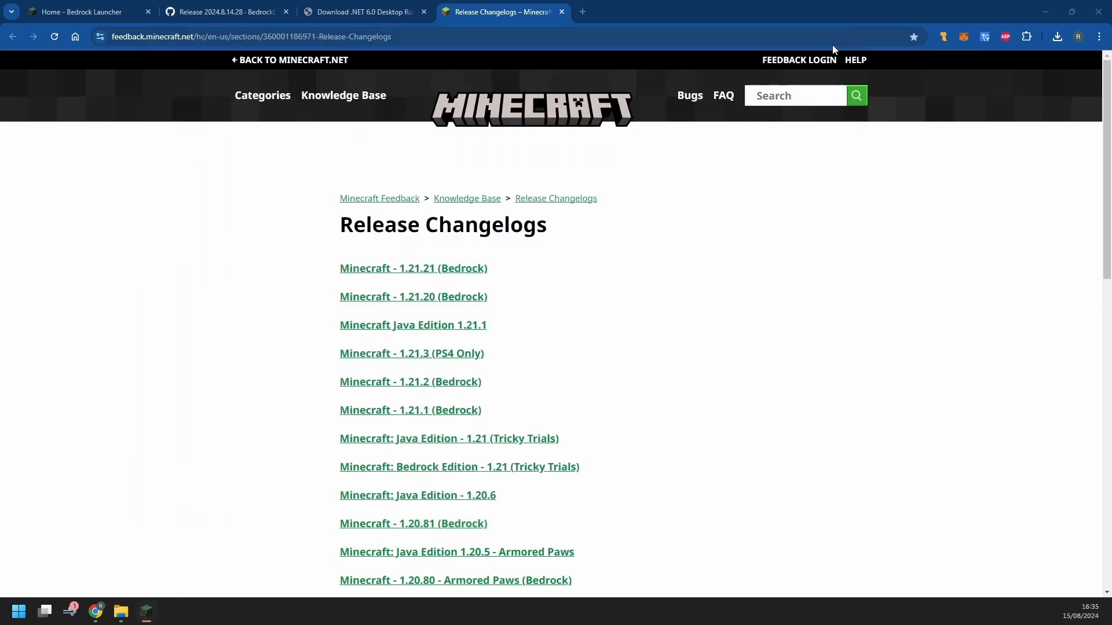
left_click(1045, 12)
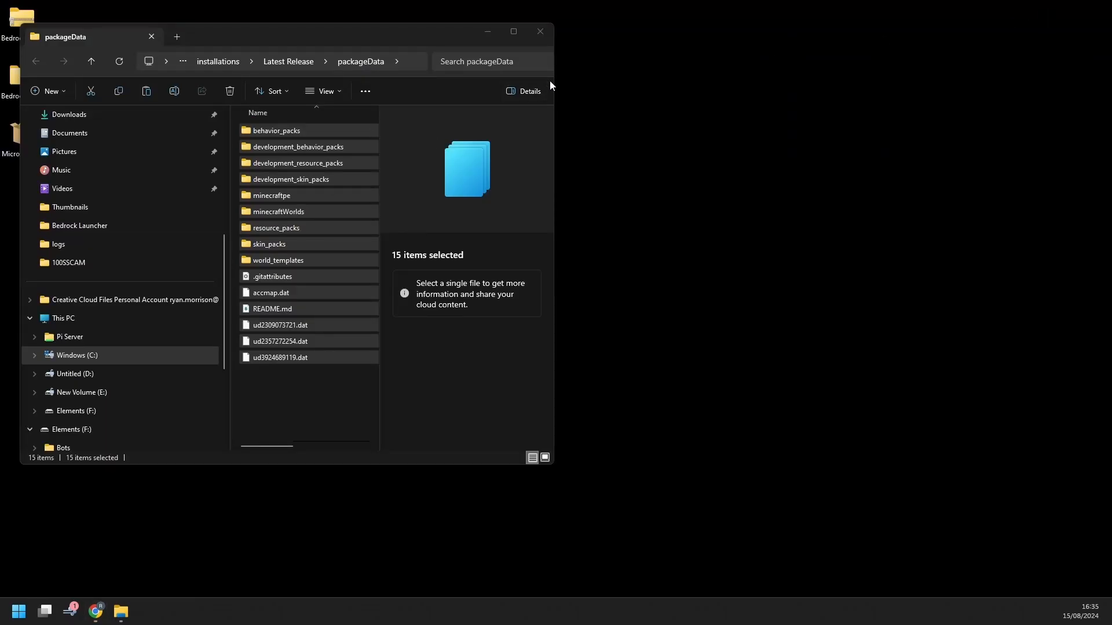
Open the extracted launcher folder and arrange the Publish and inner BedrockLauncher folder windows
left_click(544, 31)
double_click(22, 76)
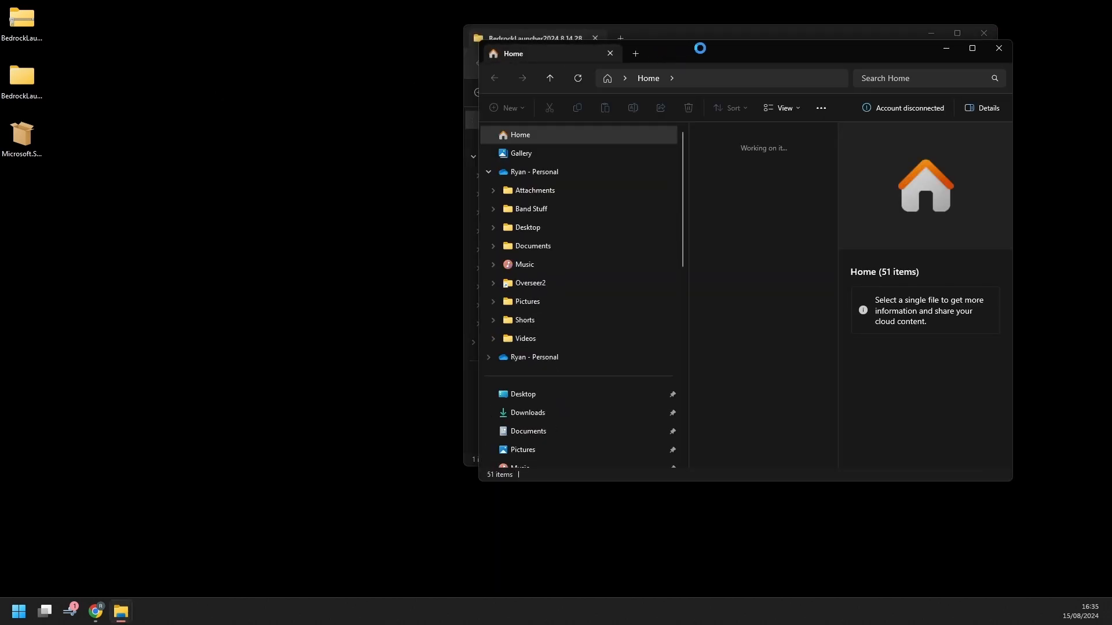
left_click_drag(700, 48, 701, 0)
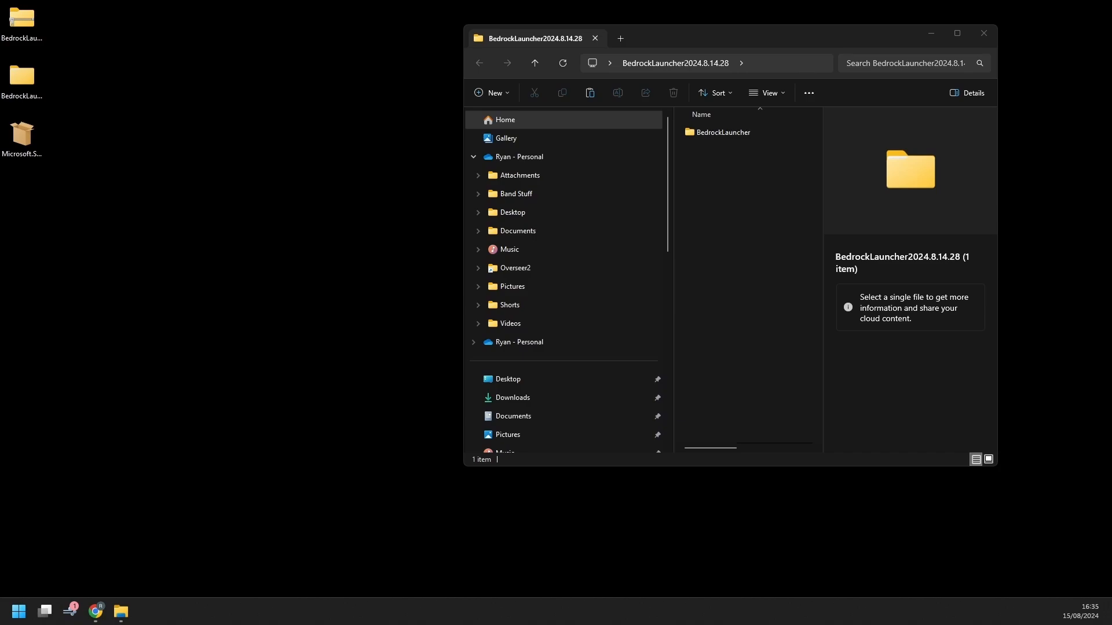
left_click_drag(0, 35, 311, 50)
left_click(731, 137)
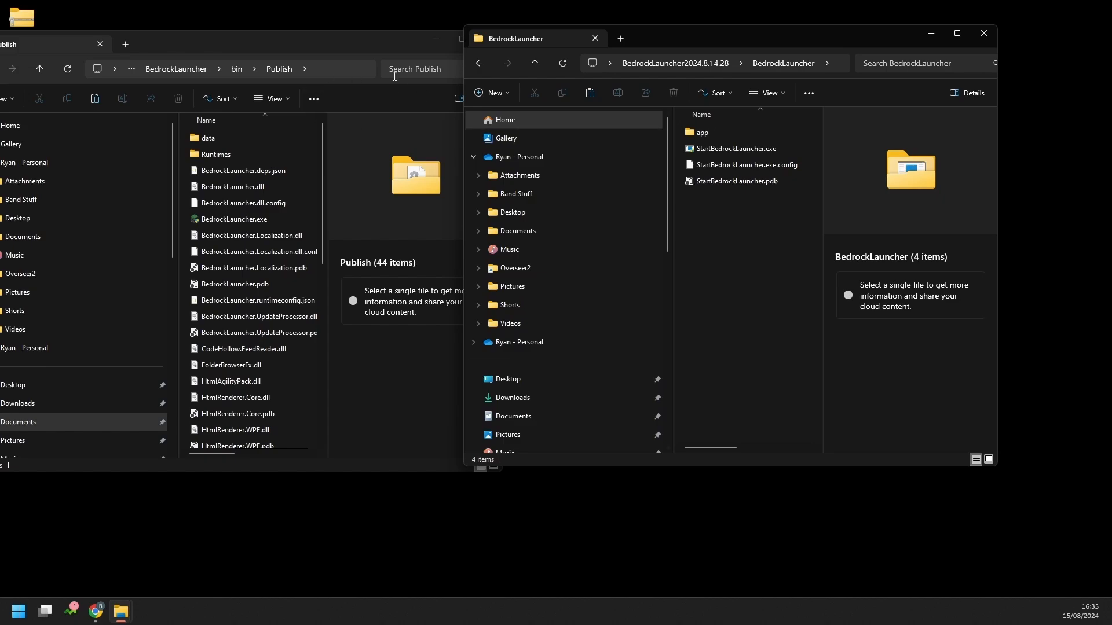
left_click_drag(319, 37, 371, 26)
left_click(717, 145)
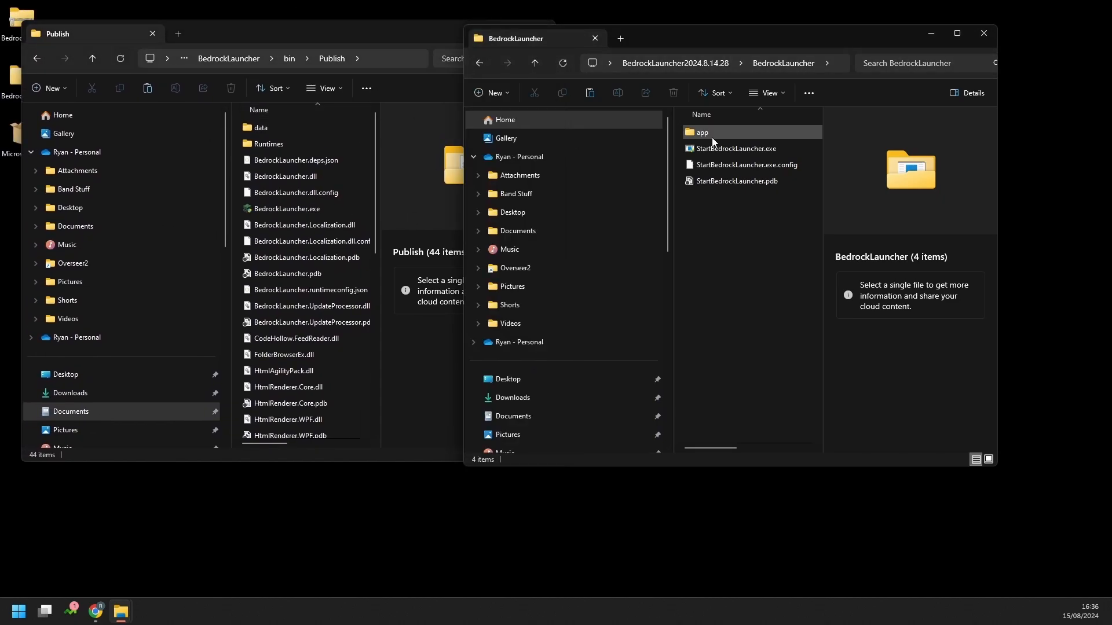
Delete the data folder inside app, then go back up to BedrockLauncher
double_click(703, 132)
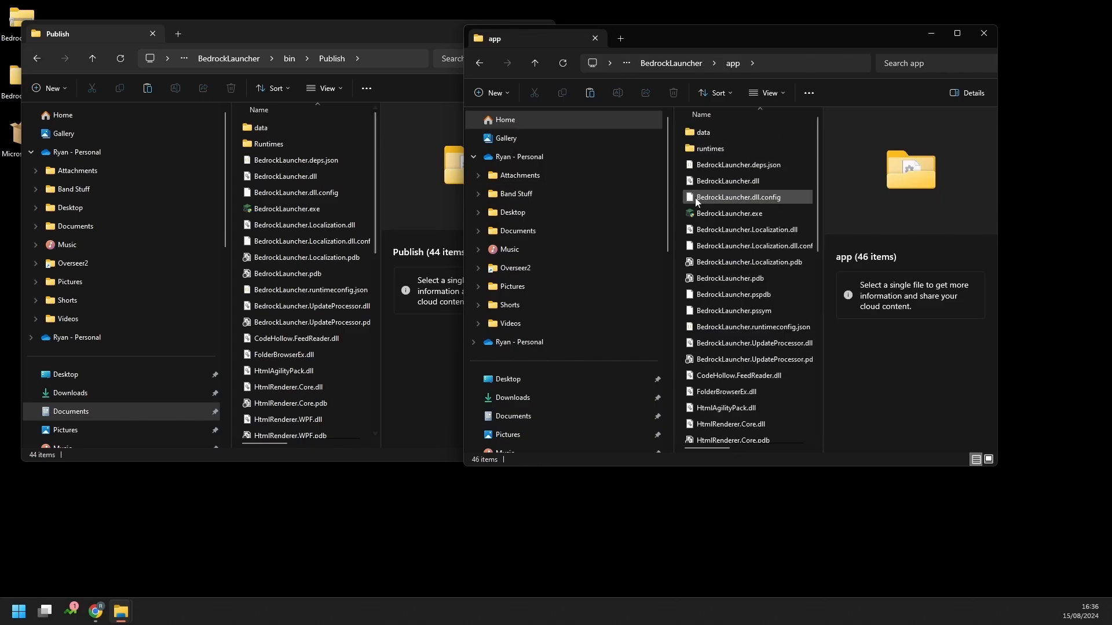
left_click(717, 133)
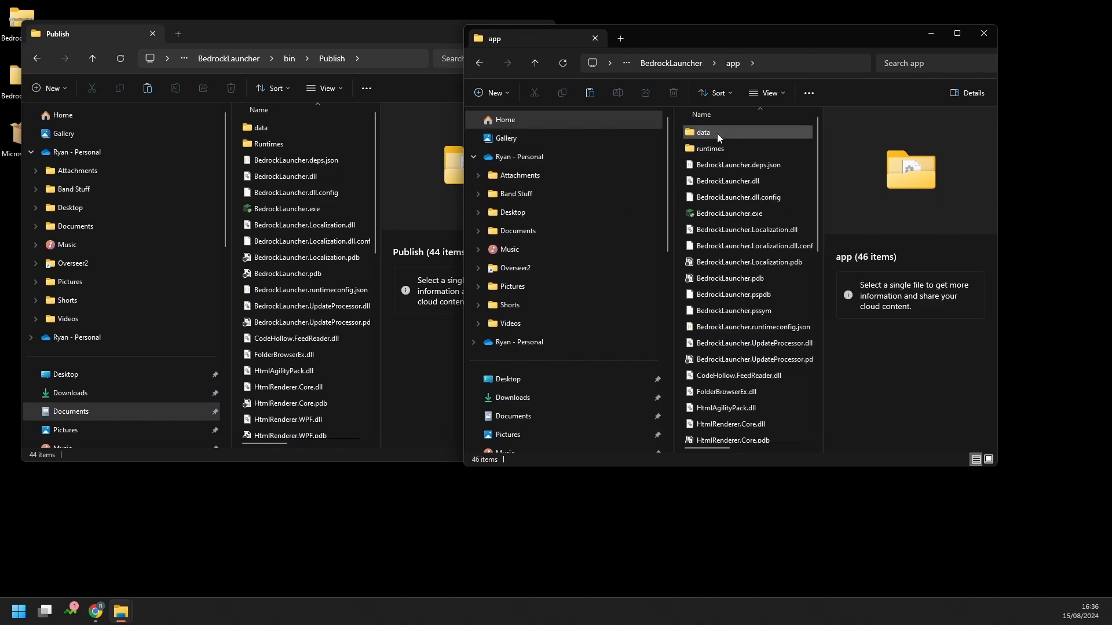
key("Delete")
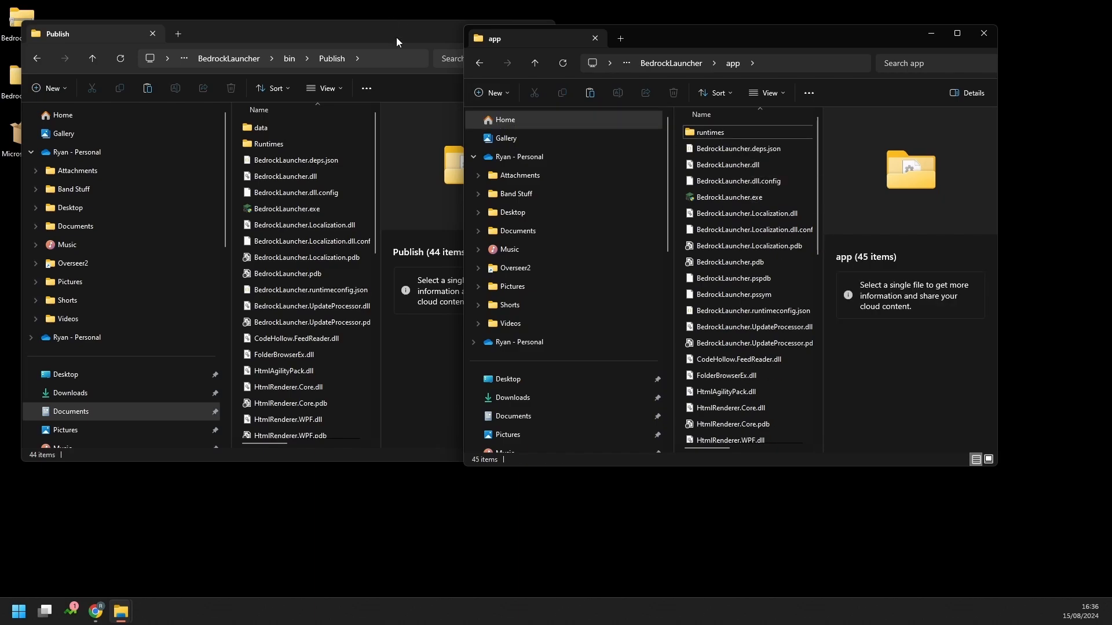
left_click(678, 62)
Run StartBedrockLauncher.exe, close its Welcome window, and delete app's recreated data folder again
double_click(731, 149)
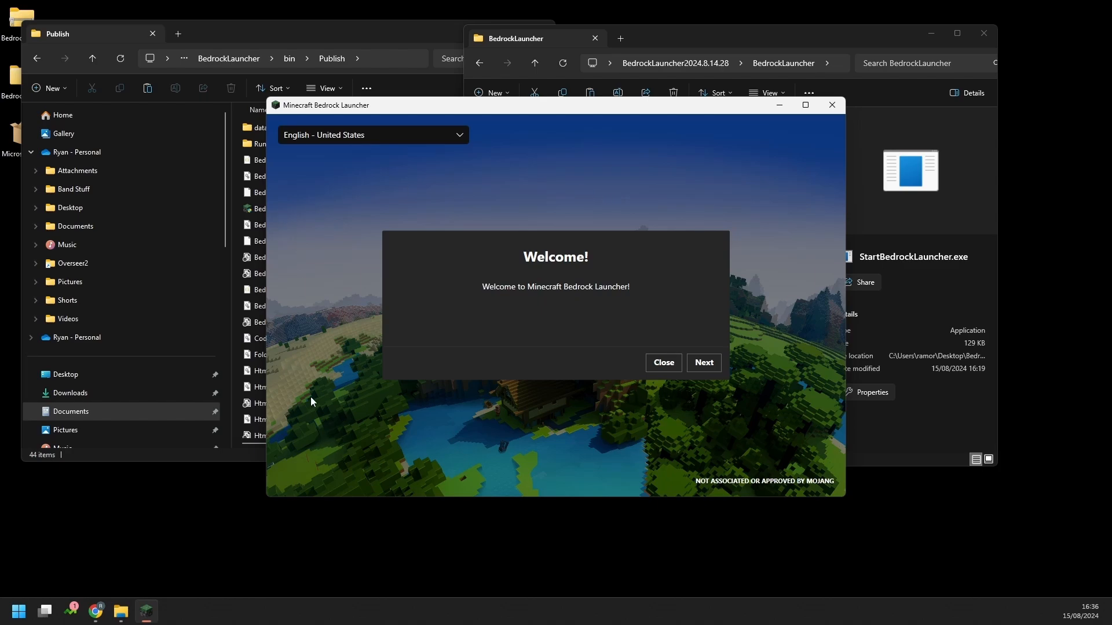
left_click(832, 105)
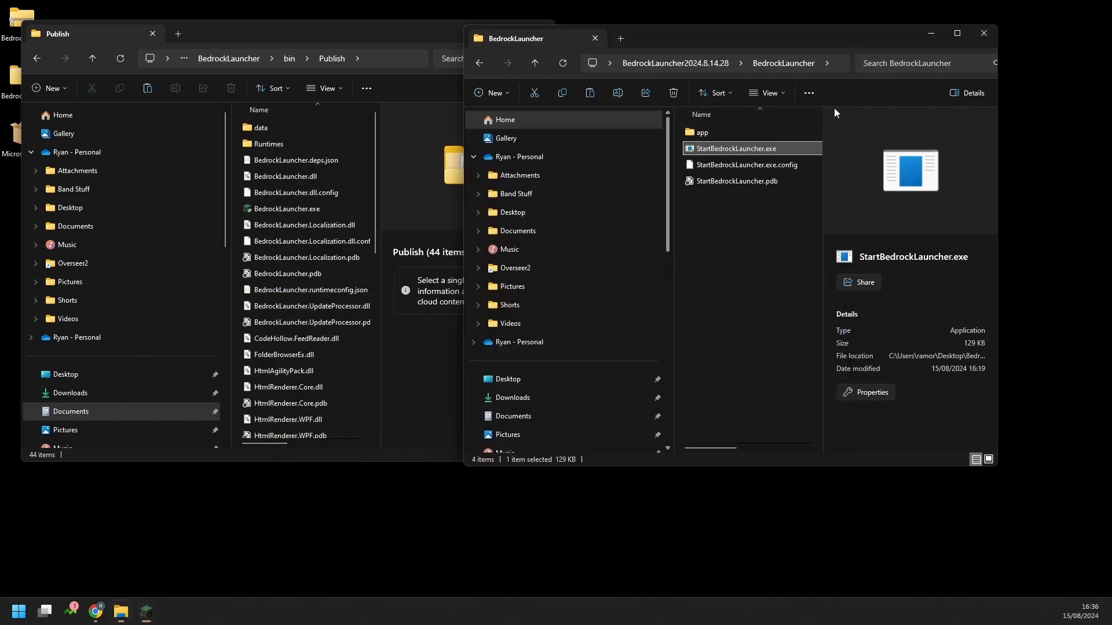
double_click(737, 129)
left_click(718, 136)
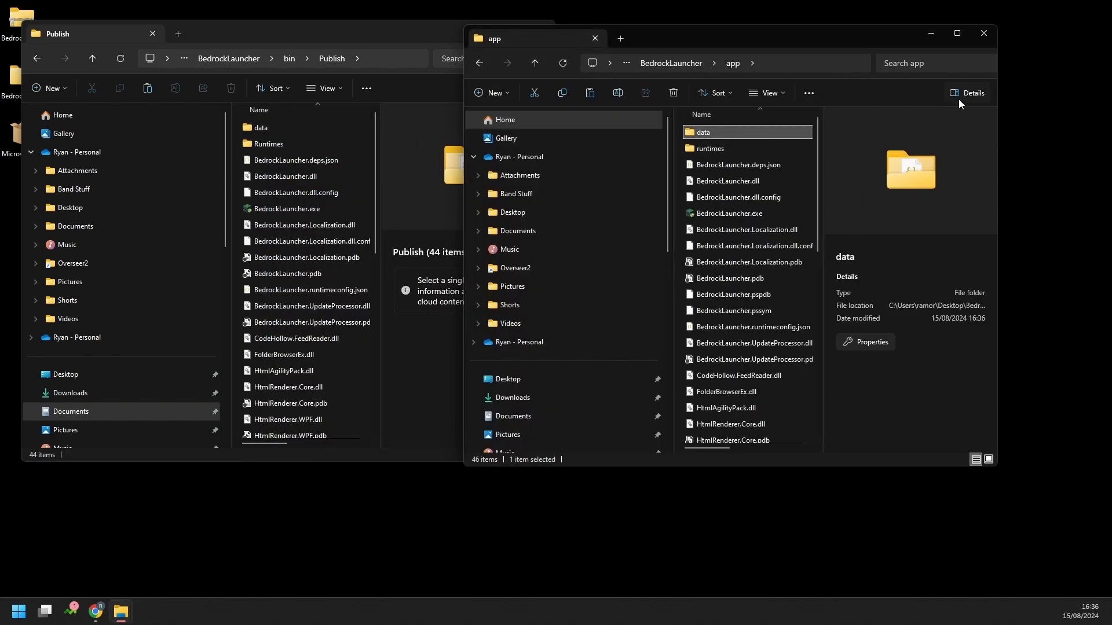
key("Delete")
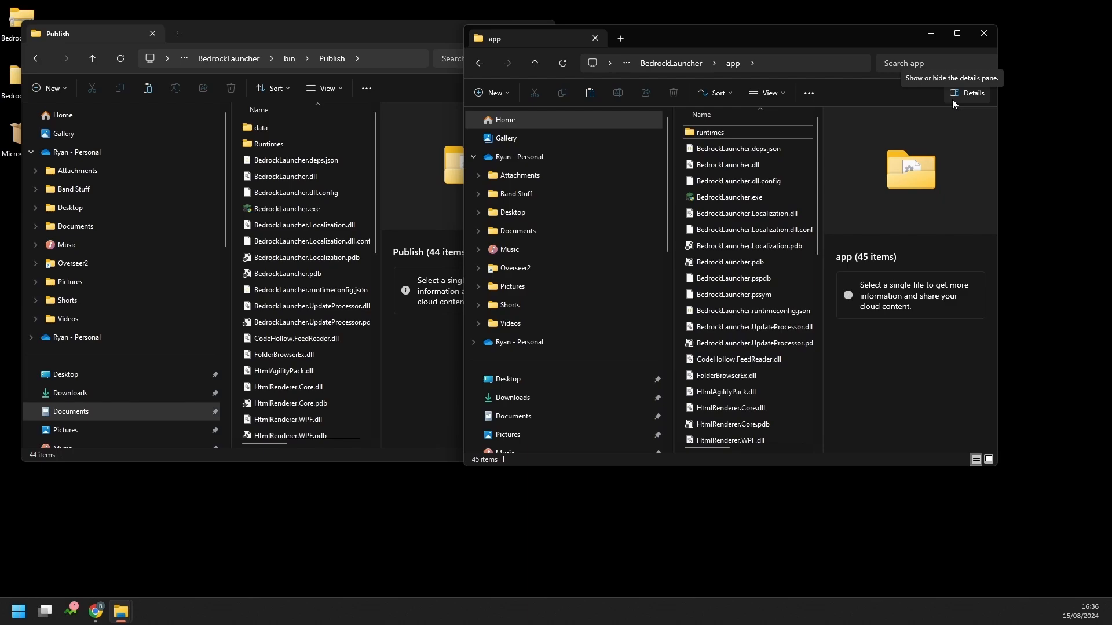
Copy the data folder from Publish into app, then return to the BedrockLauncher folder
left_click(299, 128)
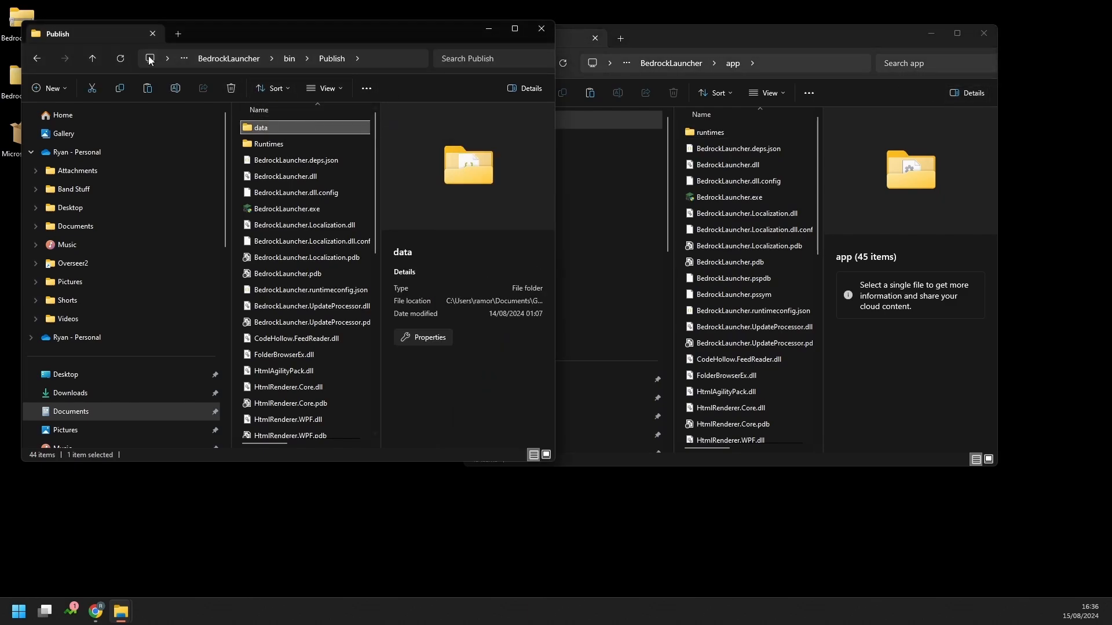
left_click(120, 88)
left_click(738, 31)
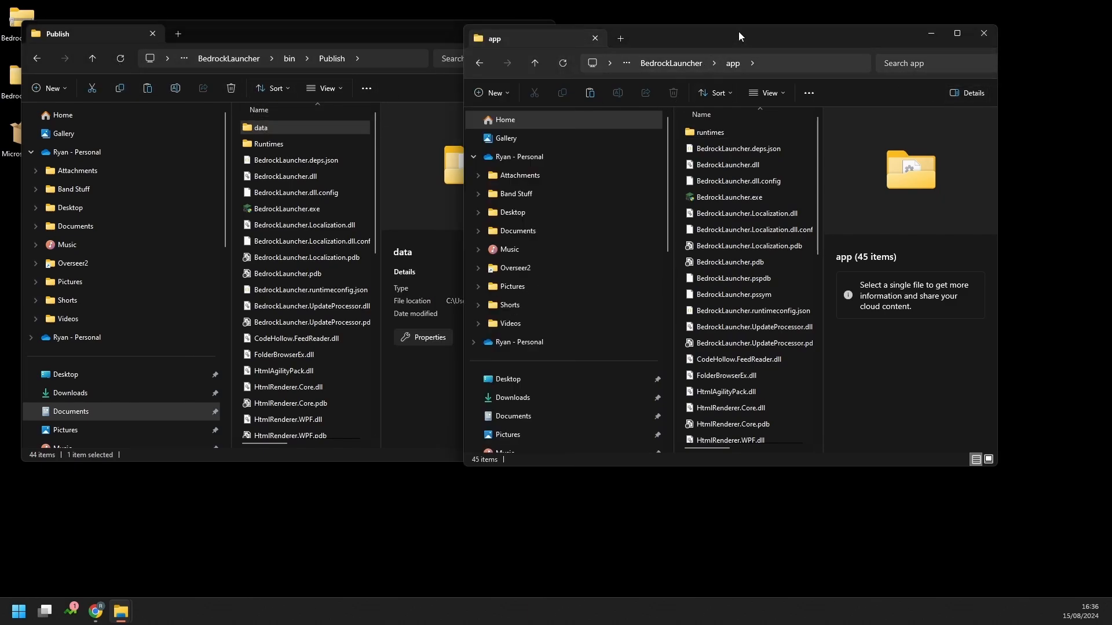
left_click(590, 92)
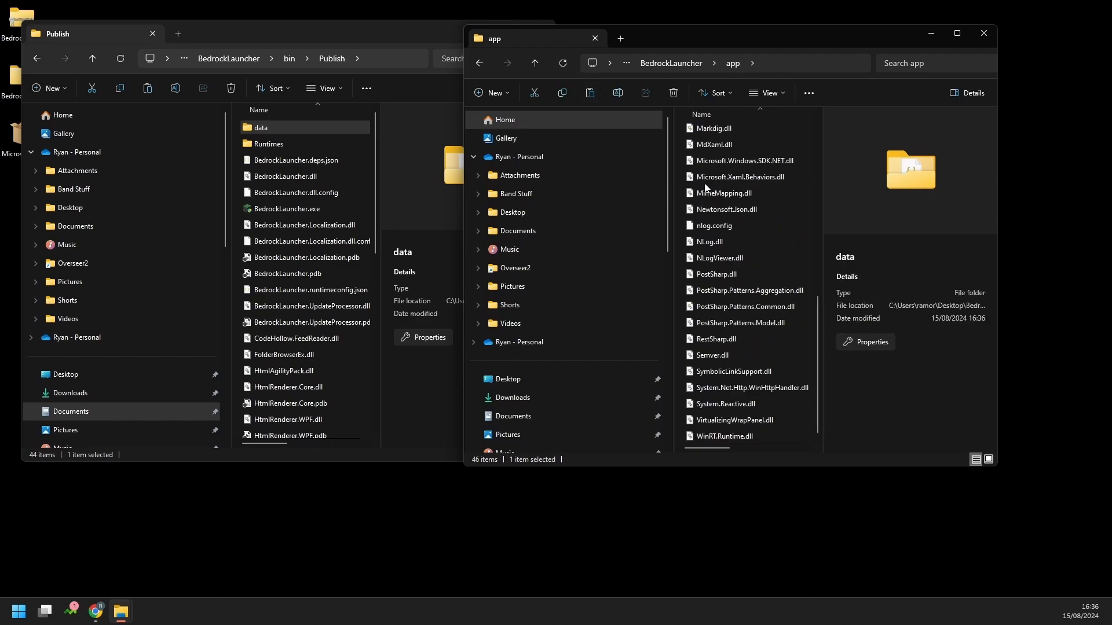
scroll(746, 241, "up", 8)
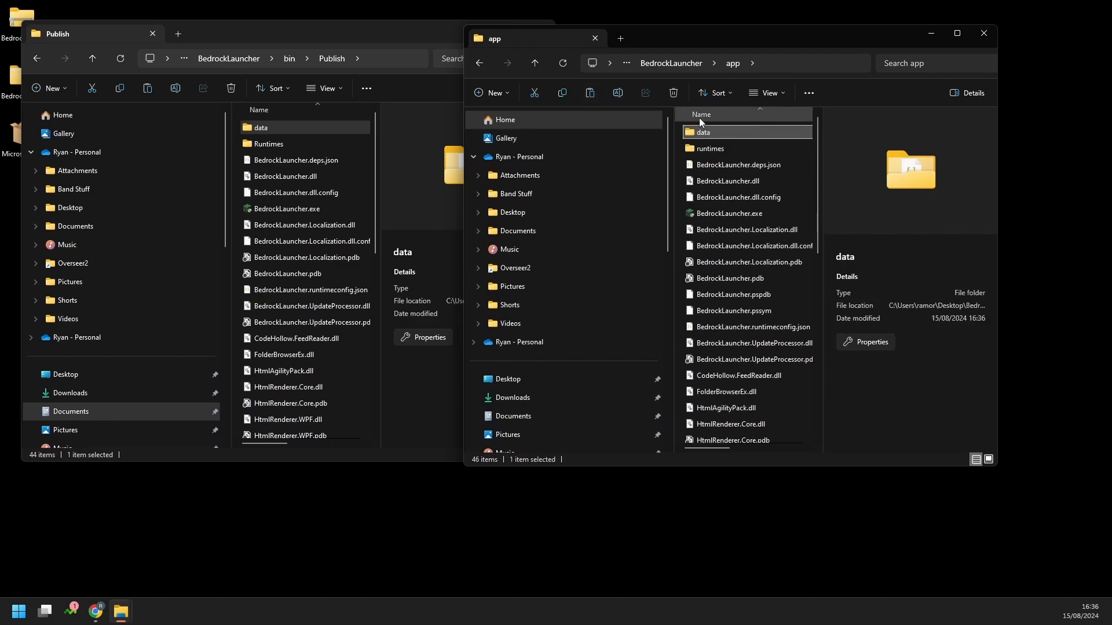
left_click(660, 63)
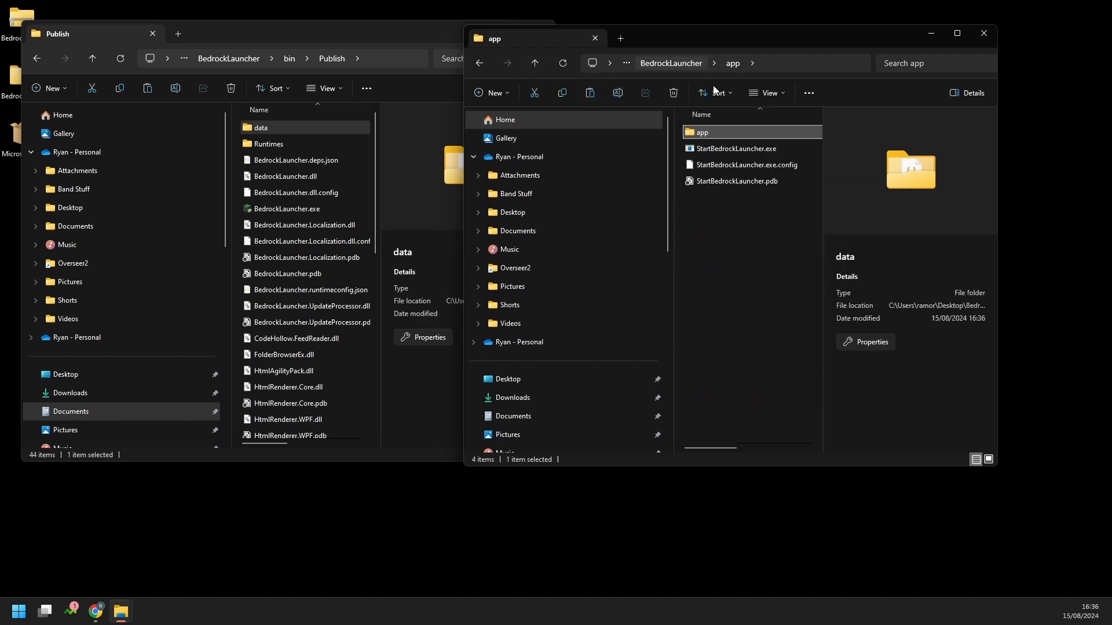
Run StartBedrockLauncher.exe and let it load straight to the Play page with Latest Release
double_click(731, 148)
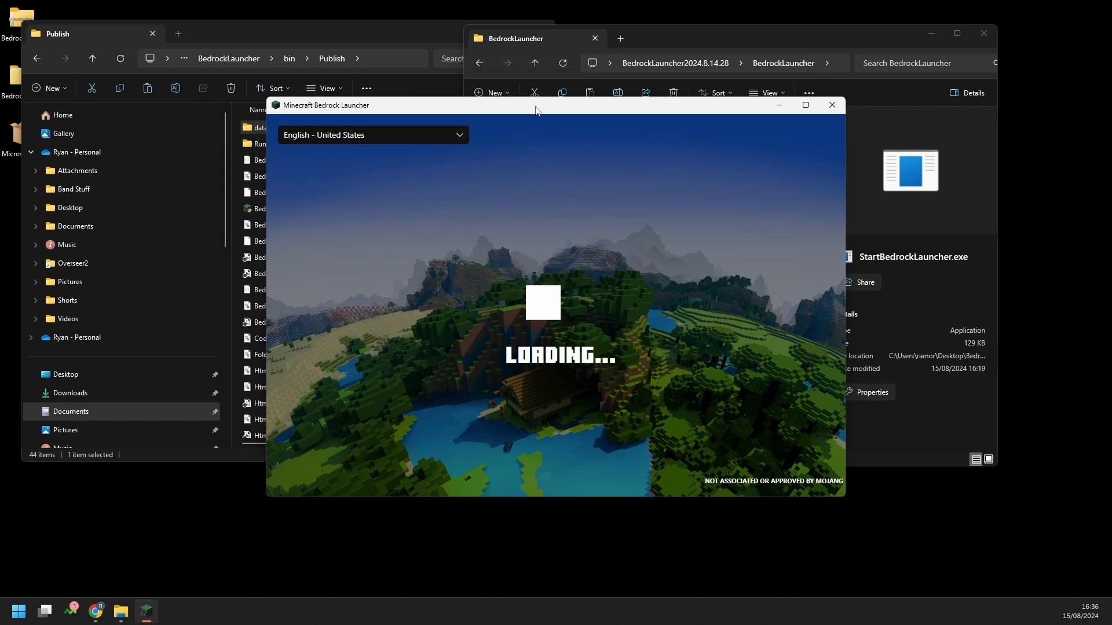
left_click_drag(535, 109, 505, 93)
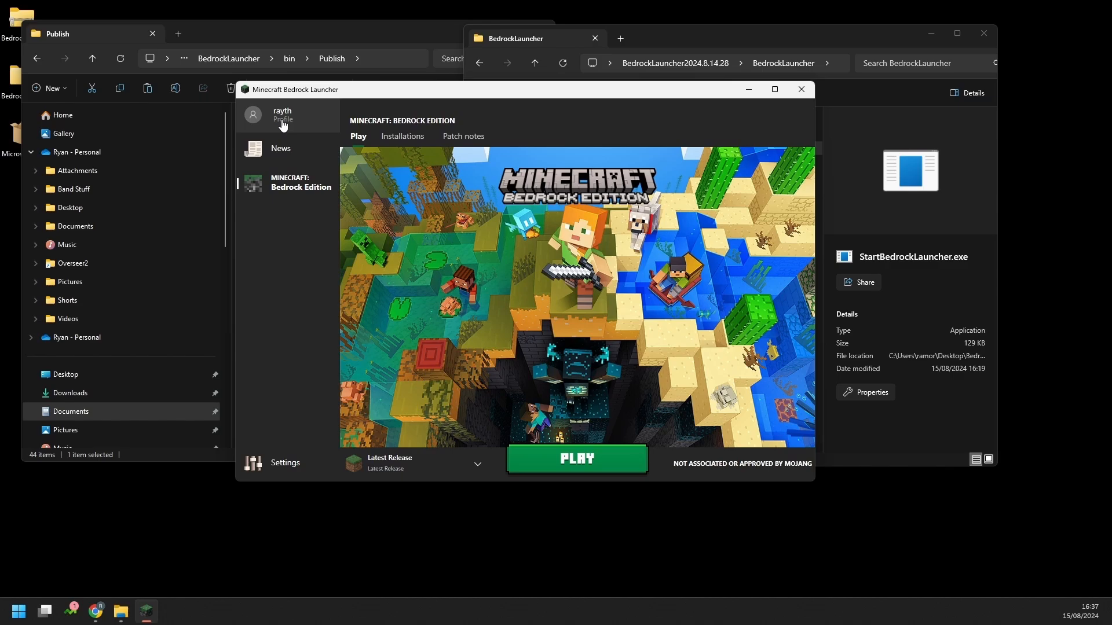
Uncheck 'Allow additional checking for new versions directly from the Microsoft Store', then return to Installations
left_click(400, 139)
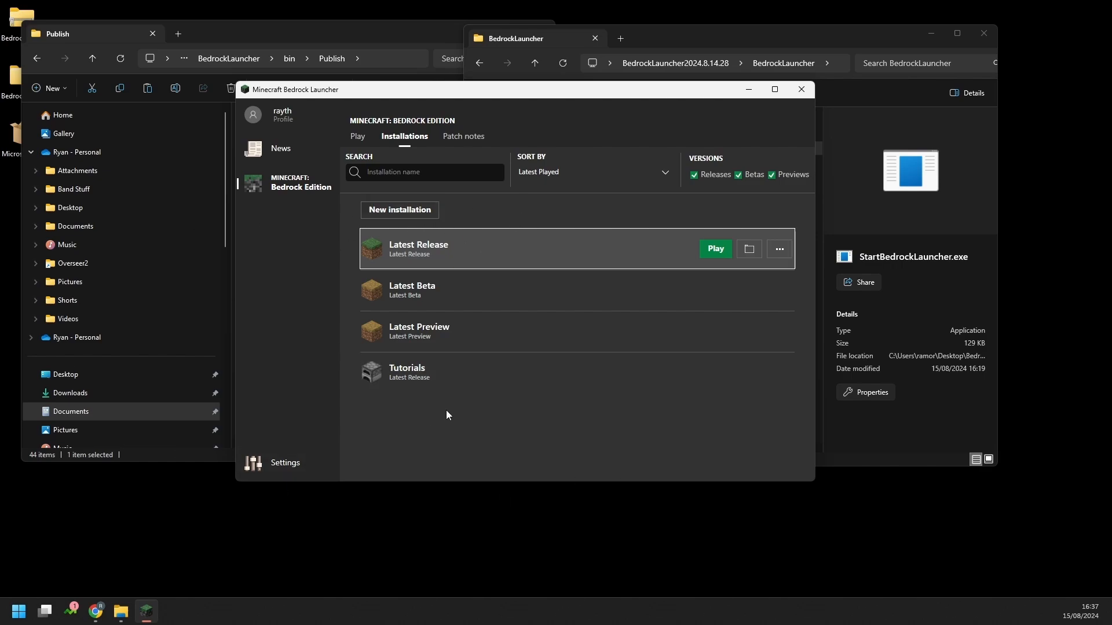
left_click(290, 463)
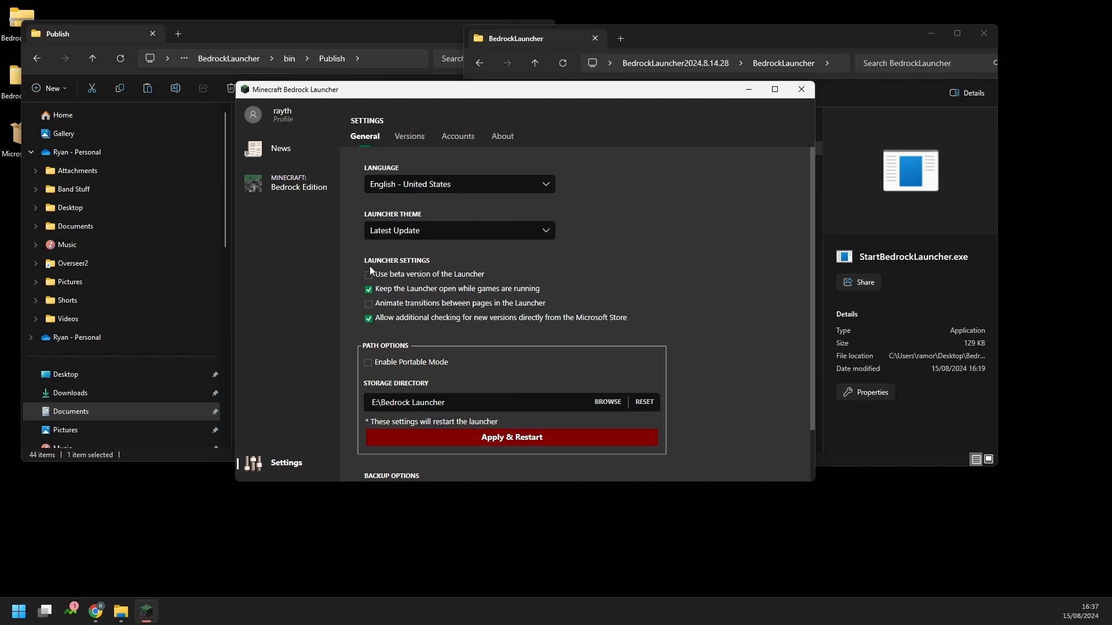
left_click(370, 319)
left_click(299, 184)
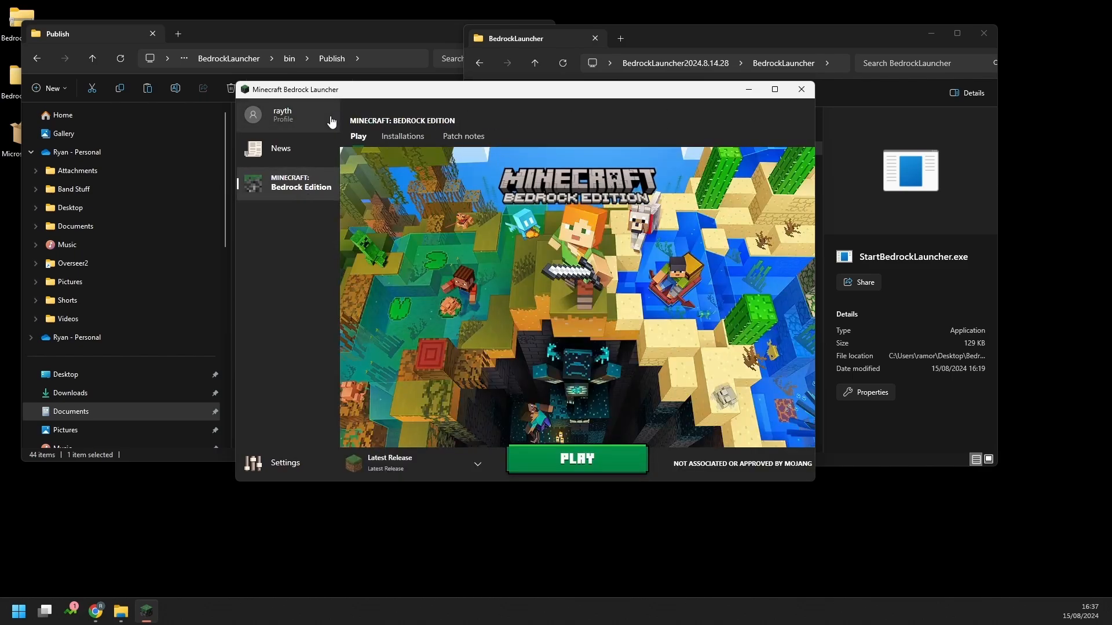
left_click(403, 136)
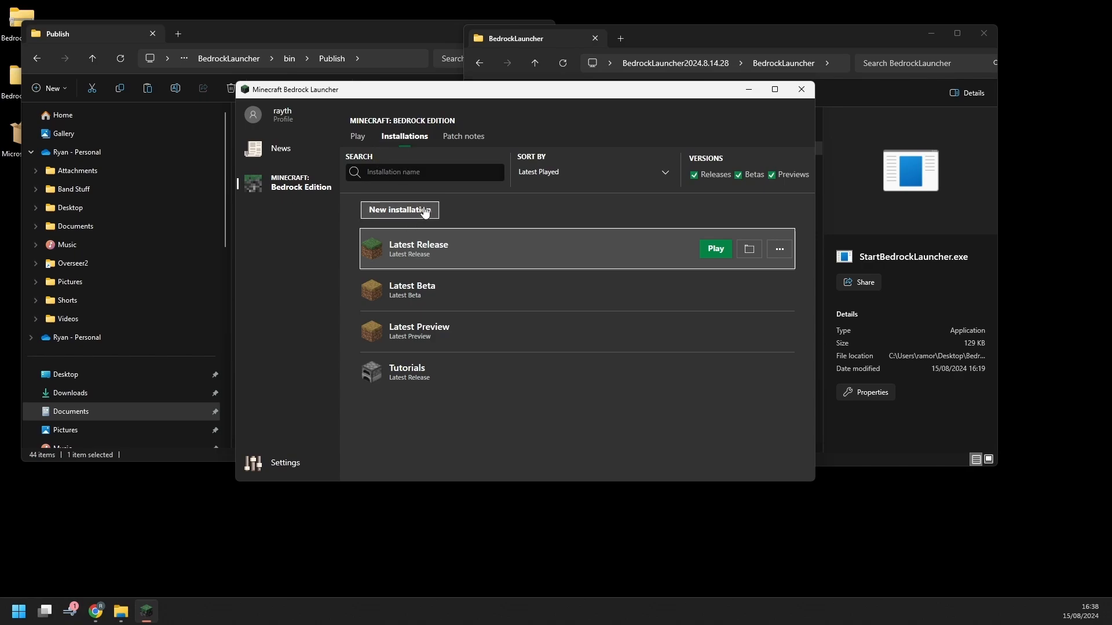
Delete the accidentally created unnamed installation
left_click(400, 209)
left_click(491, 219)
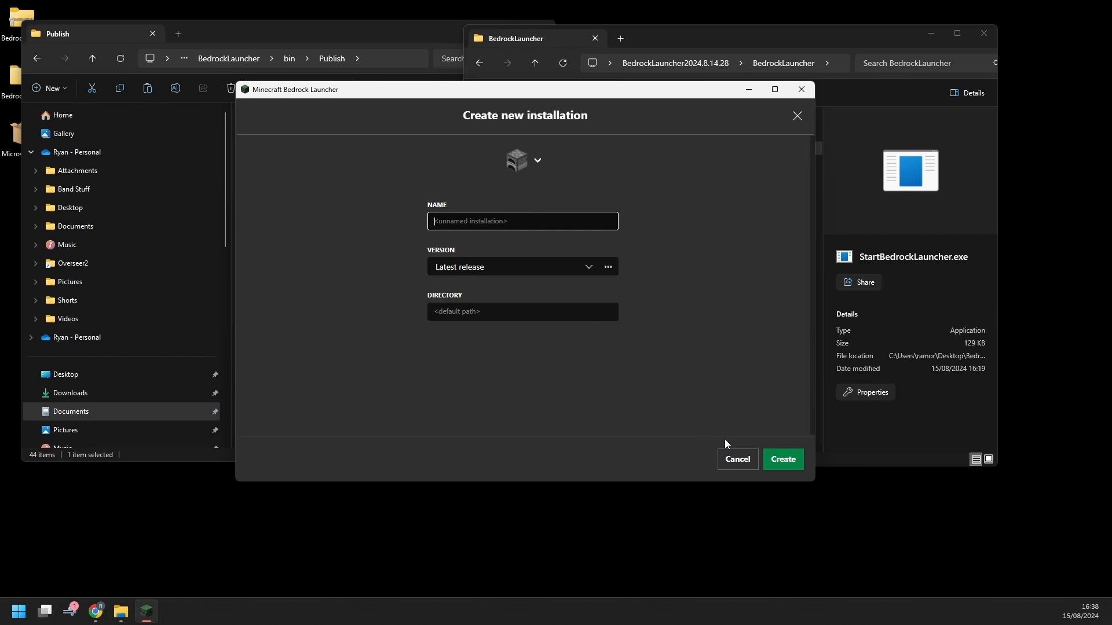
left_click(782, 459)
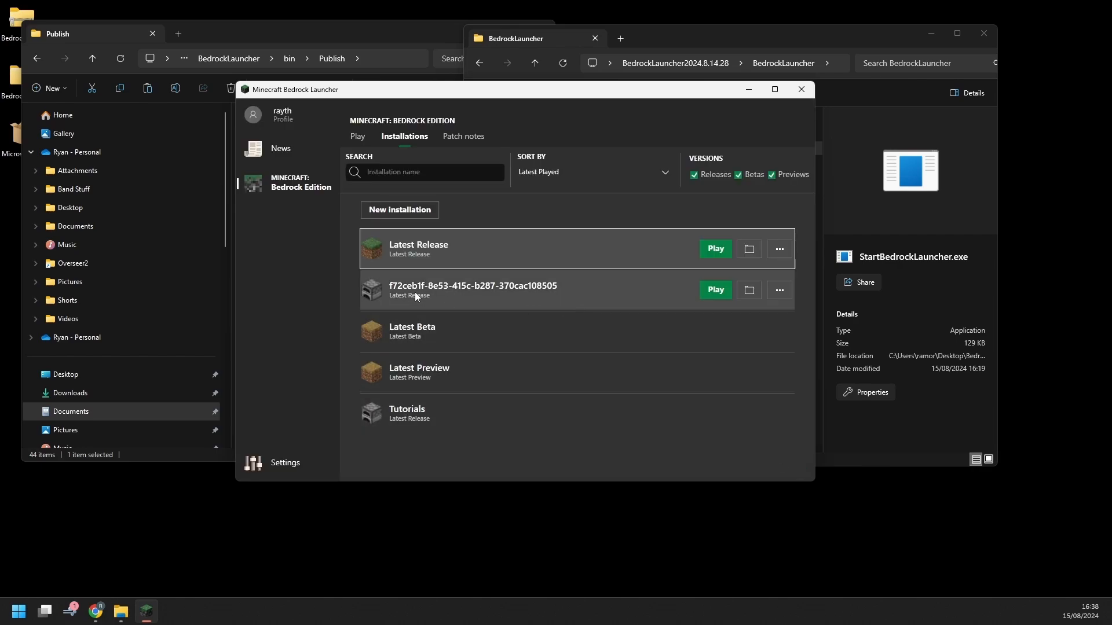
left_click(552, 292)
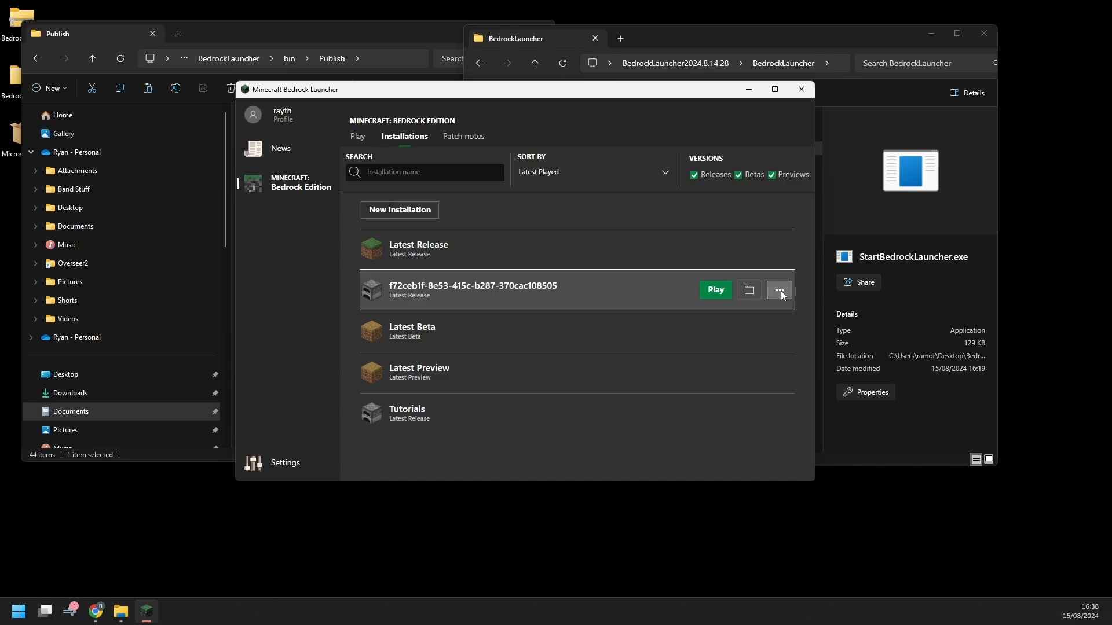
left_click(780, 324)
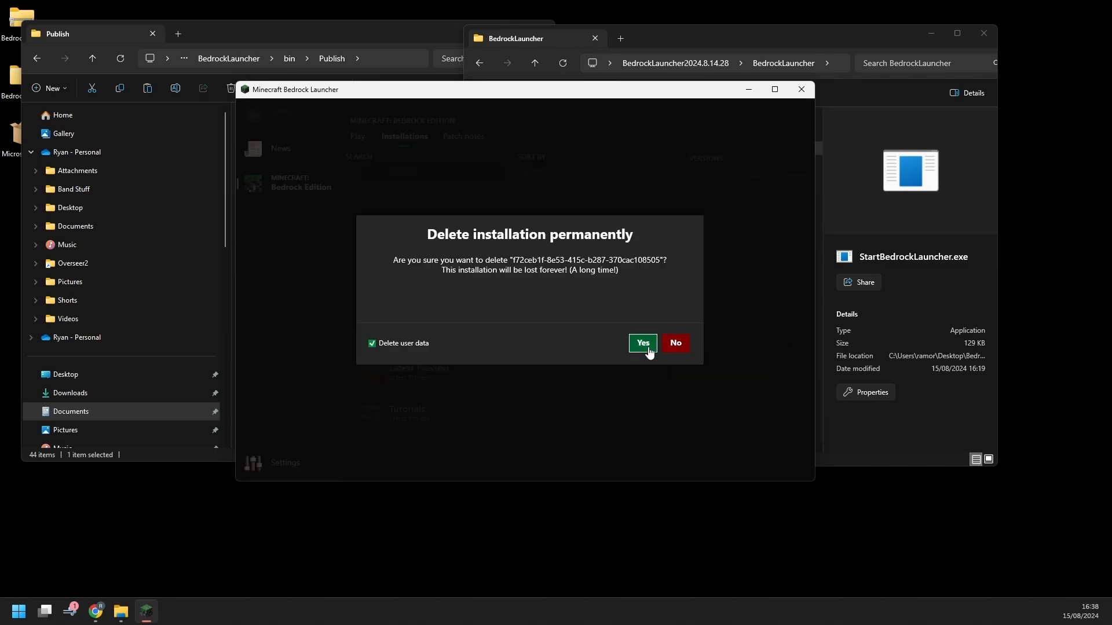
left_click(643, 343)
Start a new installation named 'Video' on 1.21.20.22 (Preview) and open the full version list
left_click(422, 214)
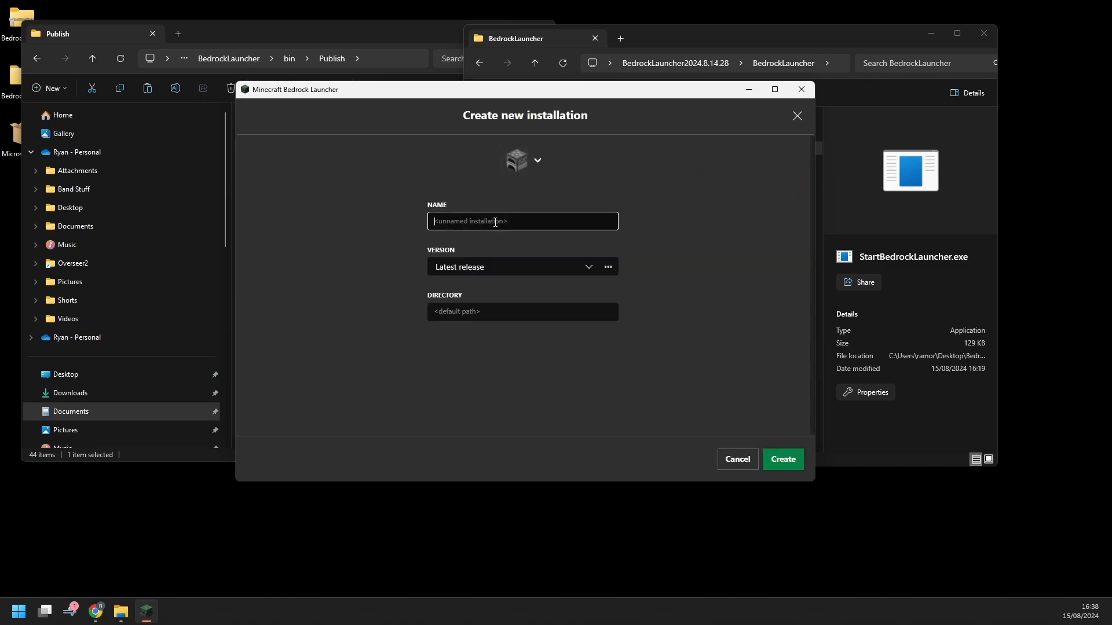
type("Video")
left_click(586, 272)
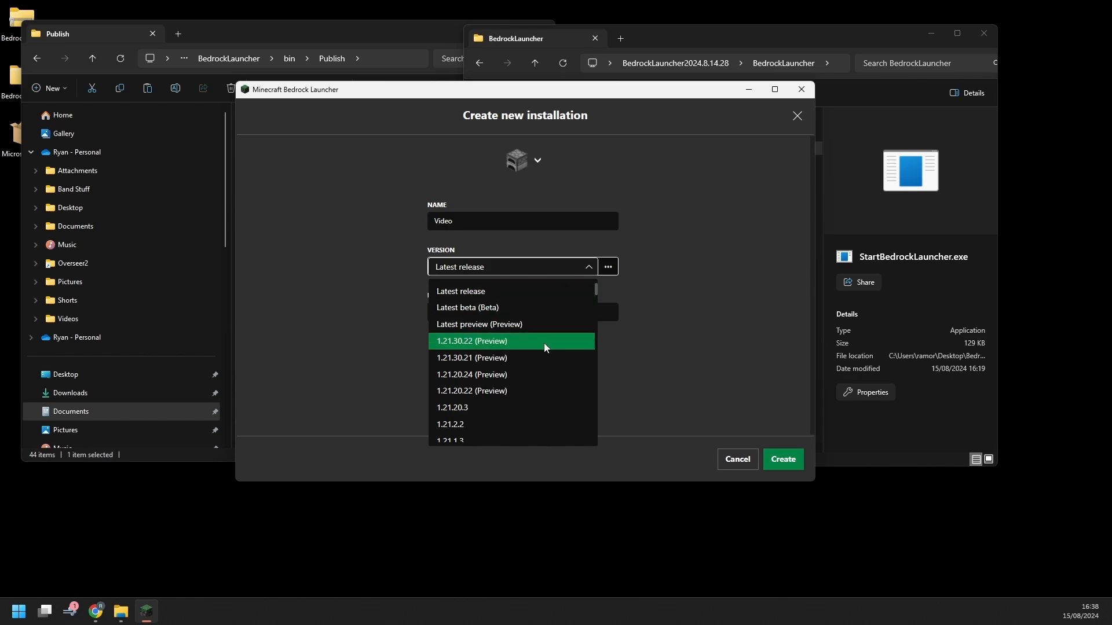
scroll(544, 346, "down", 10)
scroll(545, 351, "up", 10)
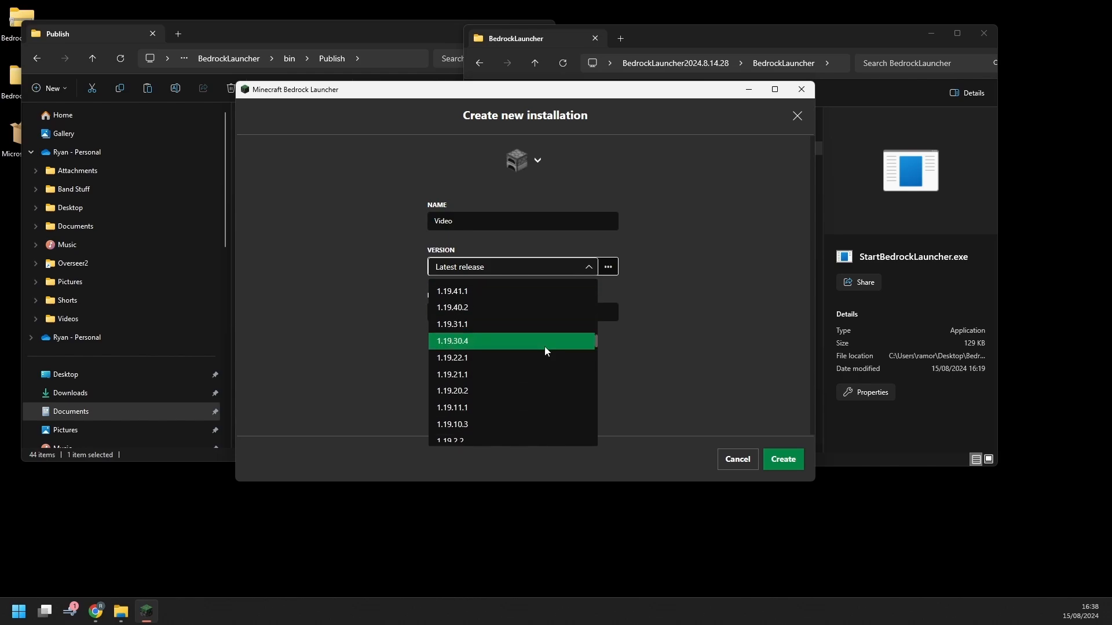
scroll(545, 346, "up", 4)
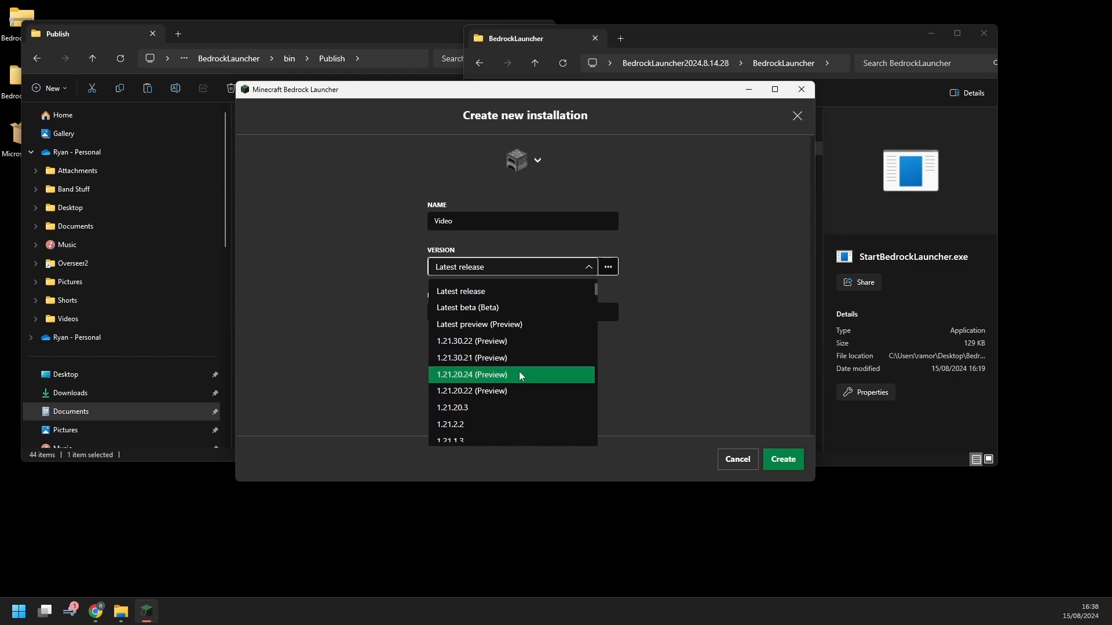
left_click(556, 392)
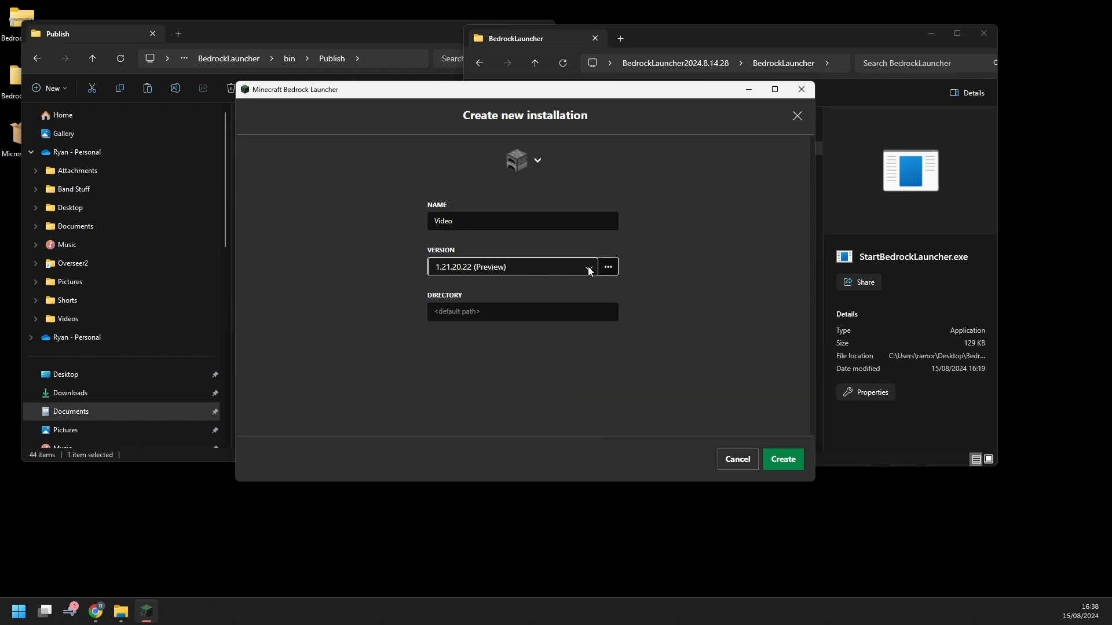
left_click(608, 267)
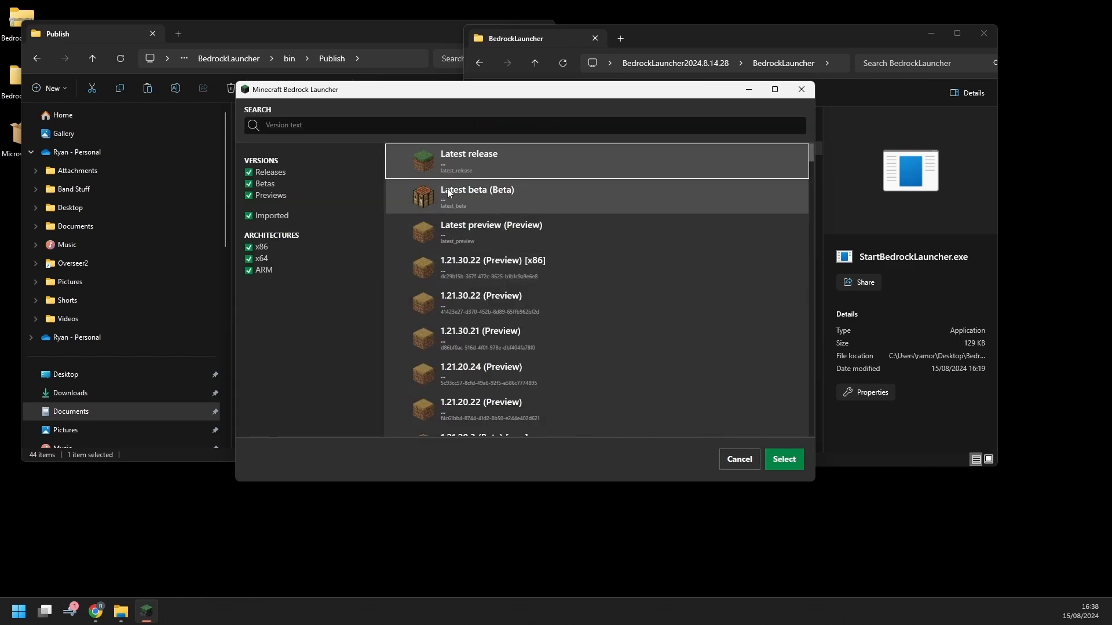
Hide beta and preview versions and look through the 1.21.x x86 releases
scroll(479, 344, "down", 5)
scroll(479, 344, "up", 5)
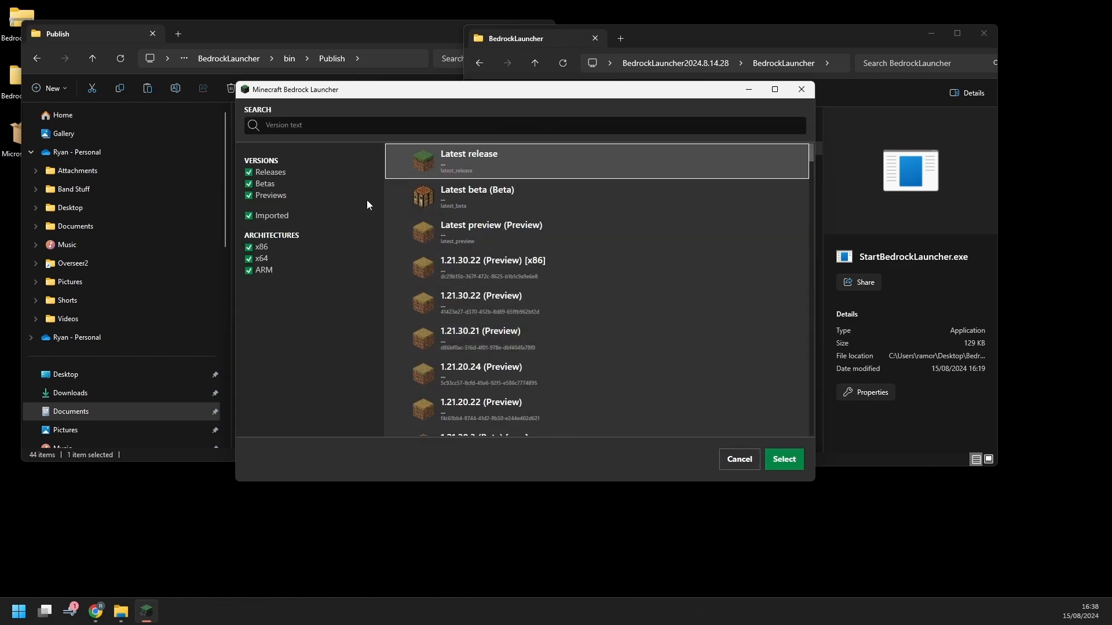
left_click(249, 184)
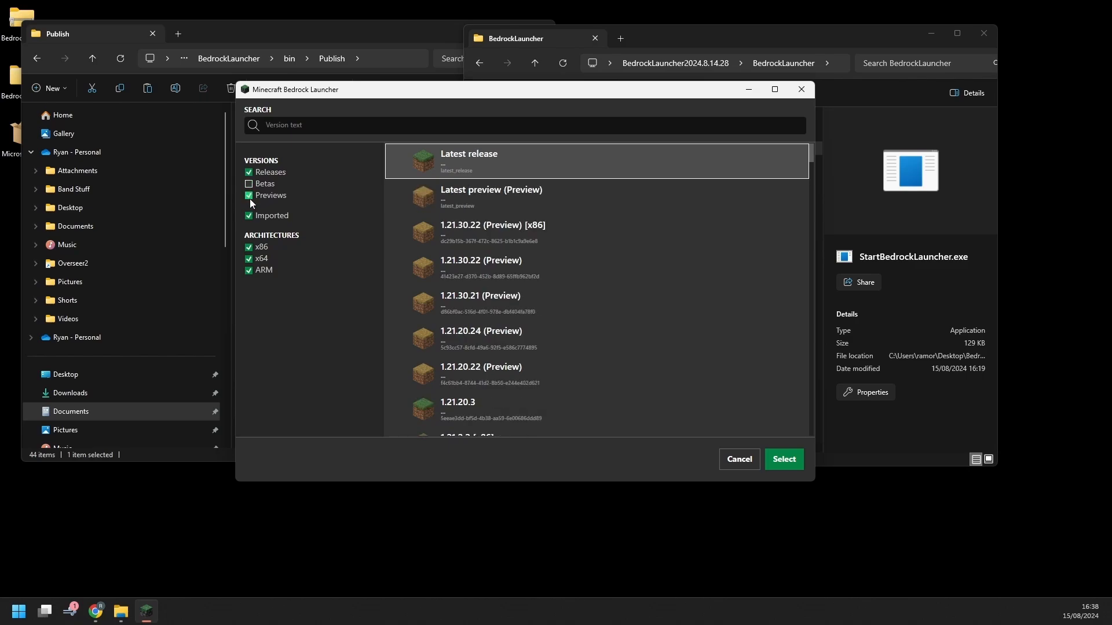
left_click(249, 196)
scroll(519, 208, "down", 3)
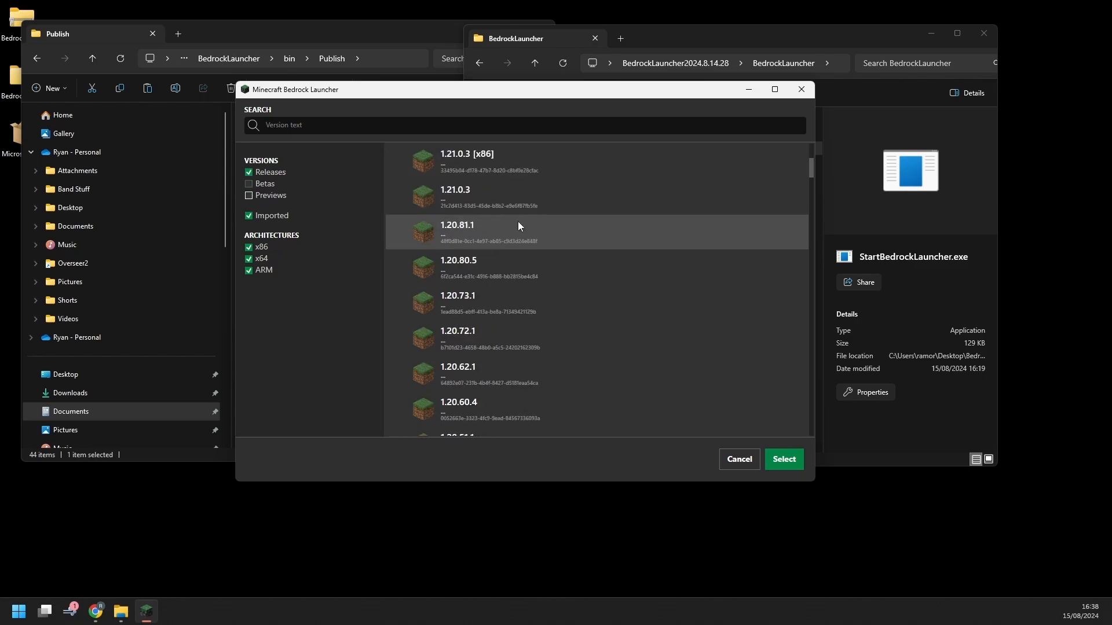
scroll(517, 221, "up", 3)
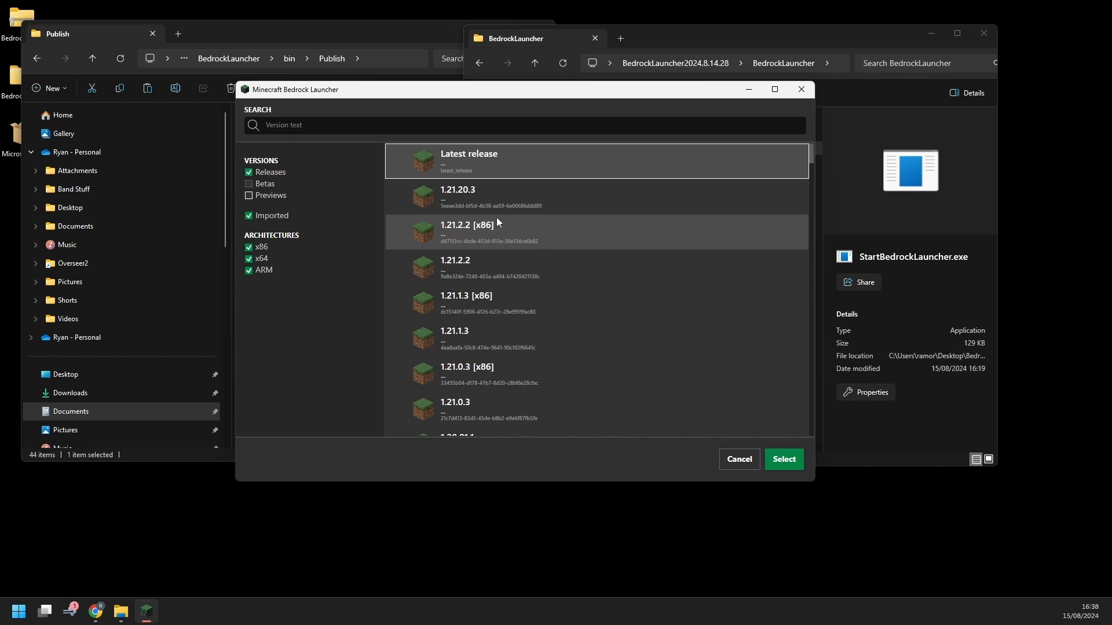
left_click(493, 233)
left_click(503, 317)
left_click(507, 370)
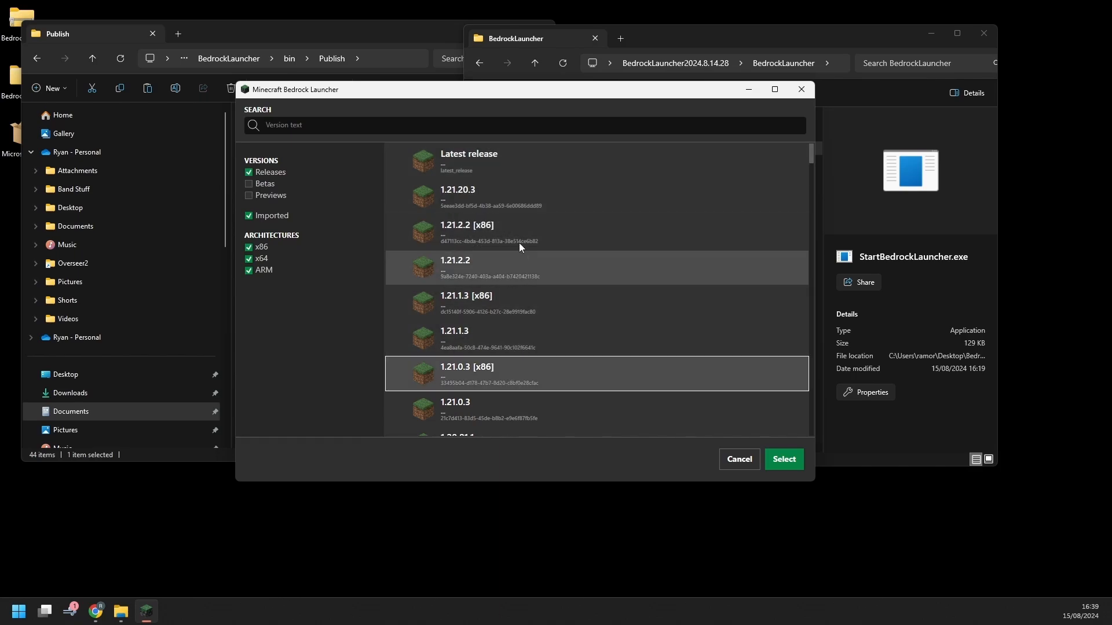
left_click(519, 241)
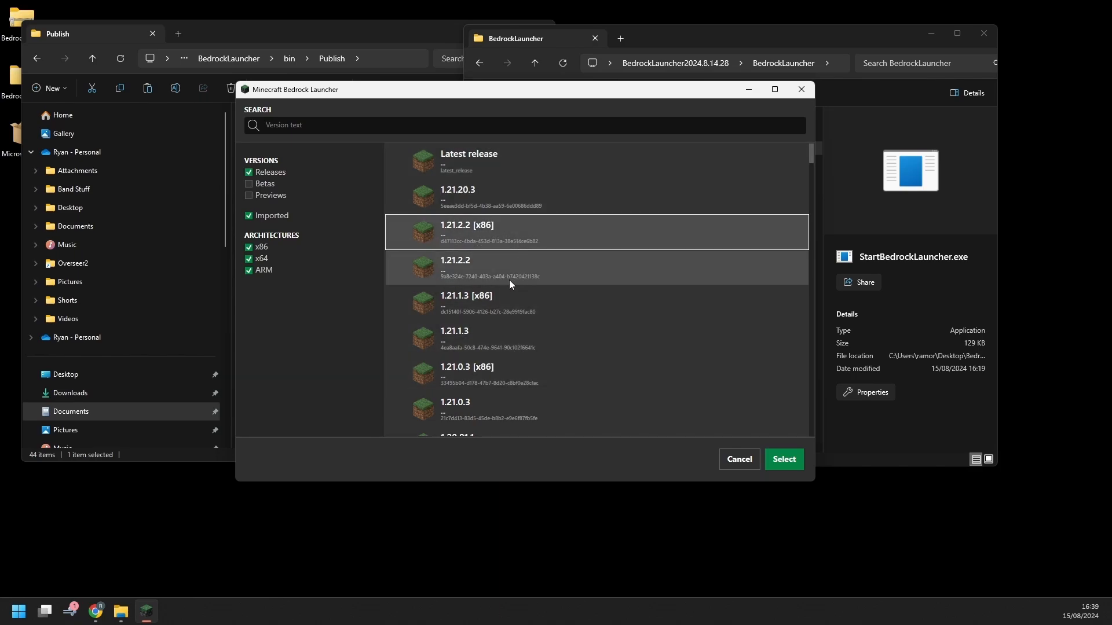
left_click(506, 313)
left_click(510, 370)
scroll(513, 359, "down", 5)
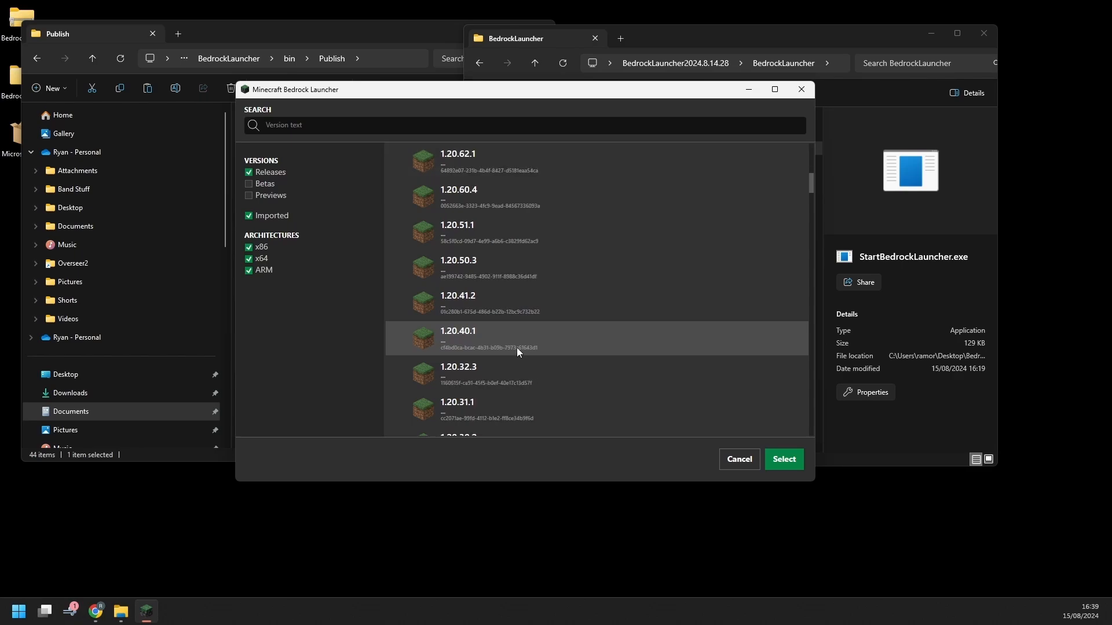
scroll(516, 347, "up", 5)
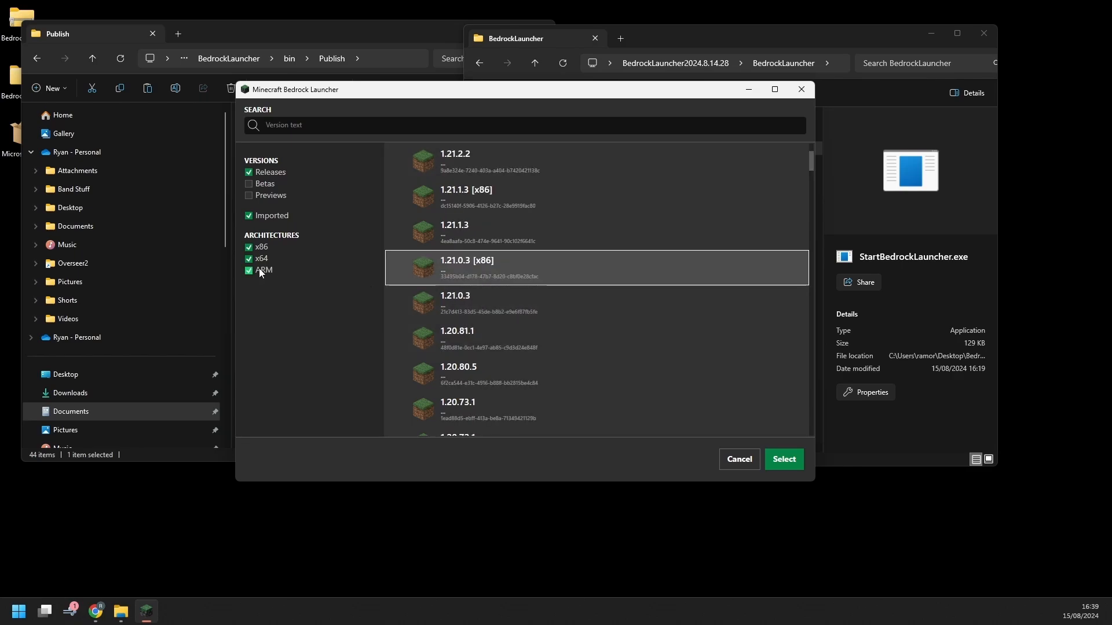
scroll(444, 314, "up", 3)
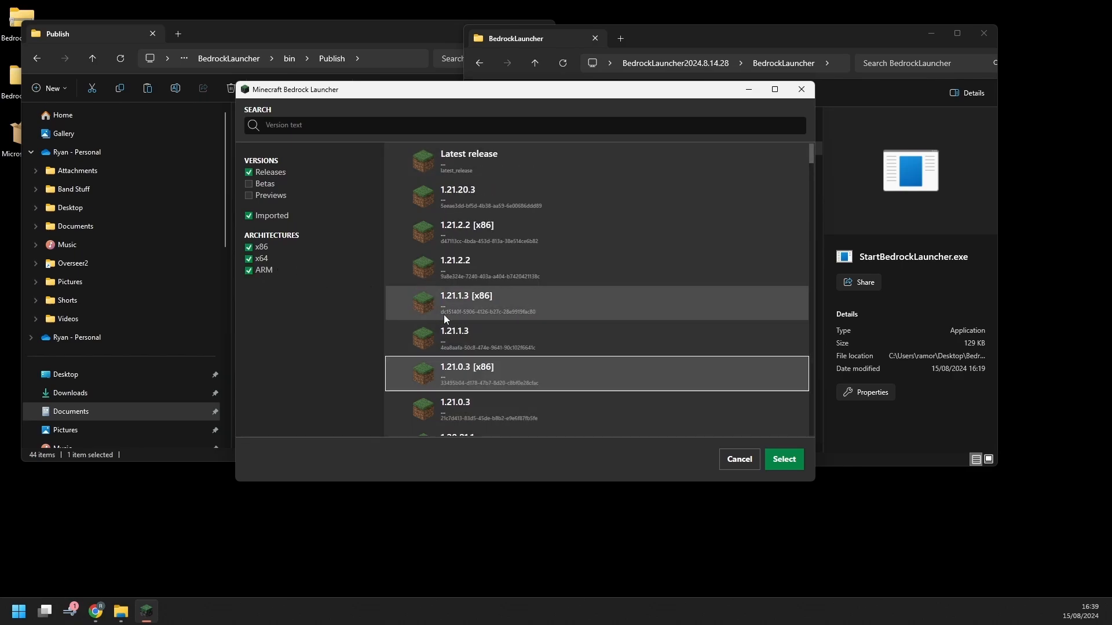
Filter the list to x64 builds only and choose release 1.16.0.2
left_click(249, 258)
left_click(249, 270)
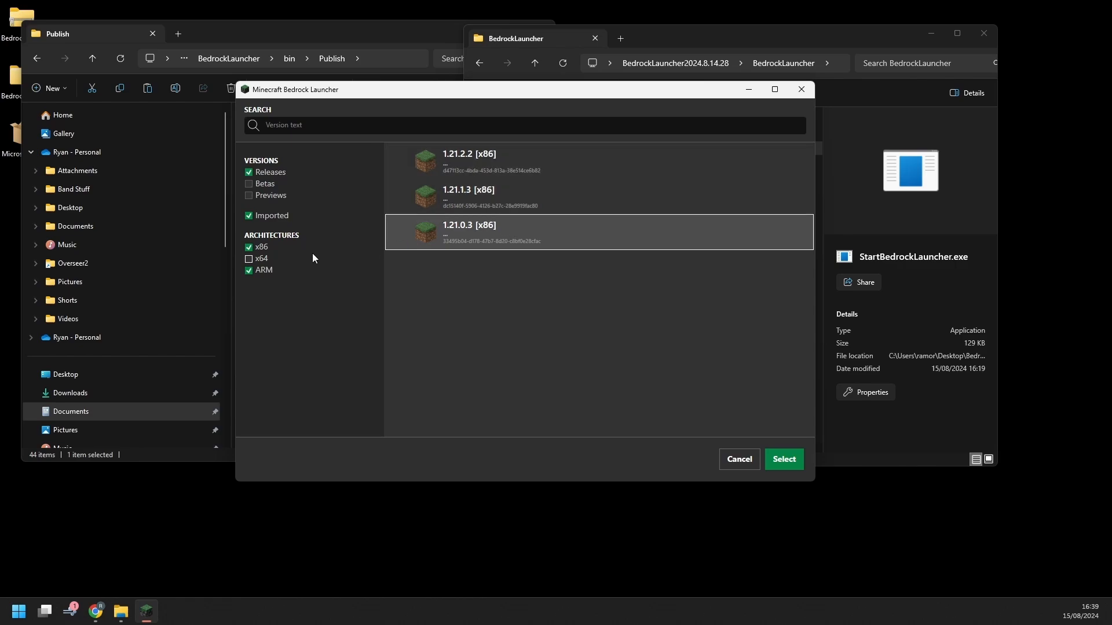
left_click(249, 259)
left_click(249, 246)
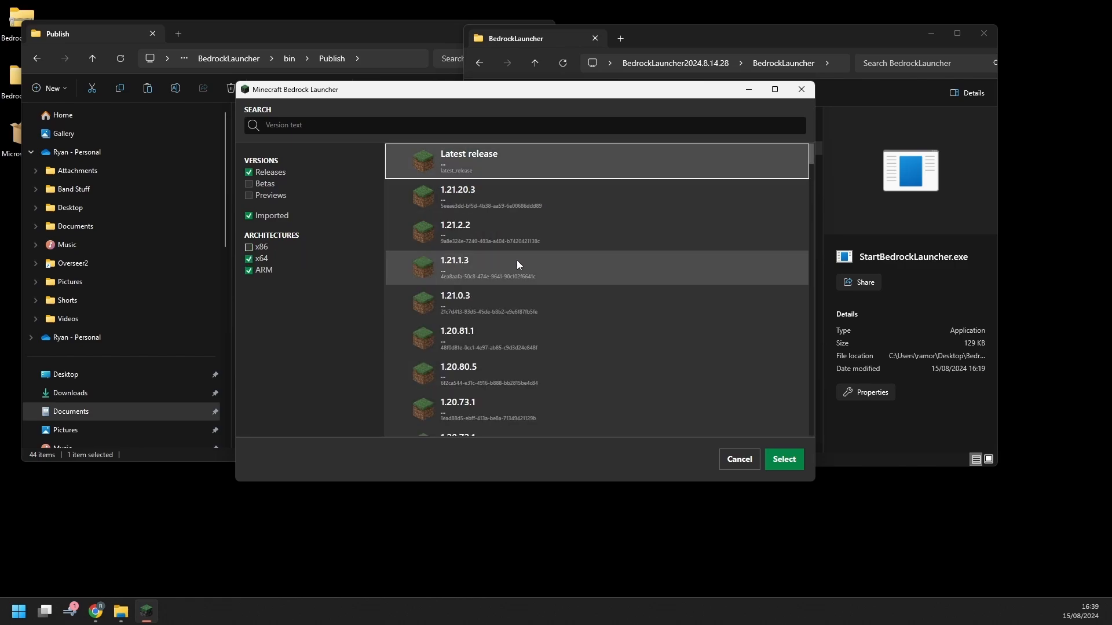
left_click(259, 272)
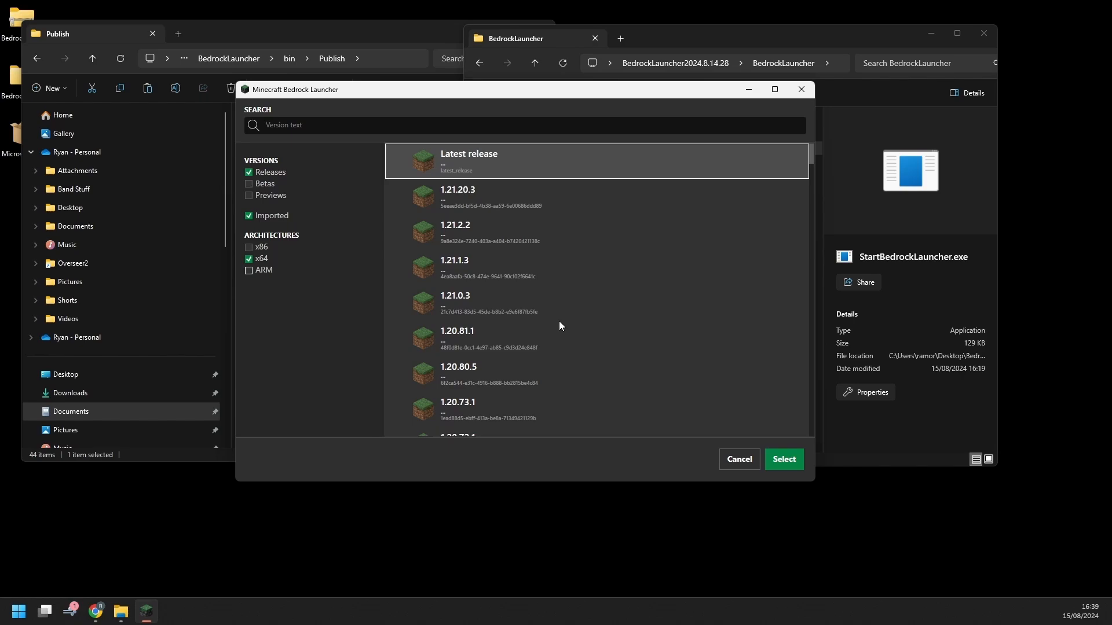
left_click(259, 248)
scroll(499, 269, "down", 15)
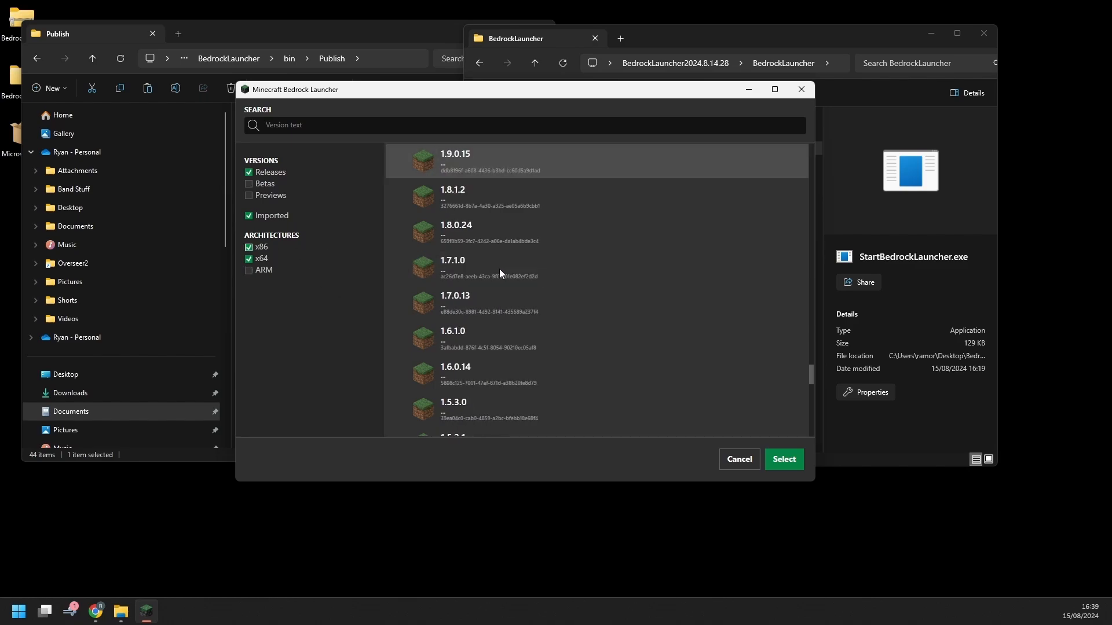
scroll(498, 273, "up", 20)
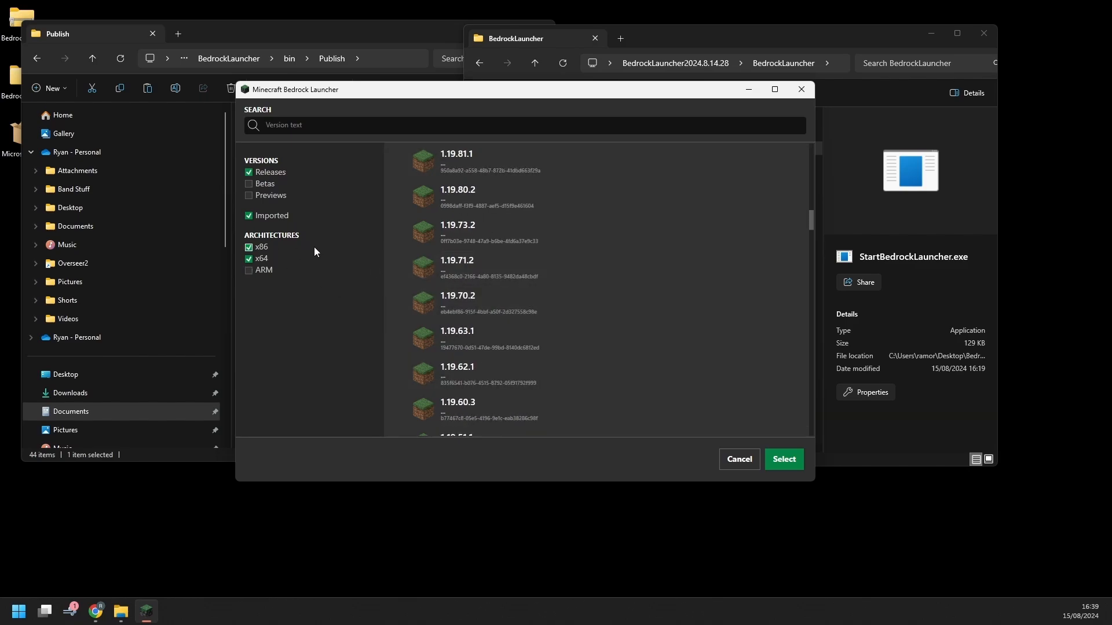
left_click(253, 248)
scroll(537, 242, "up", 10)
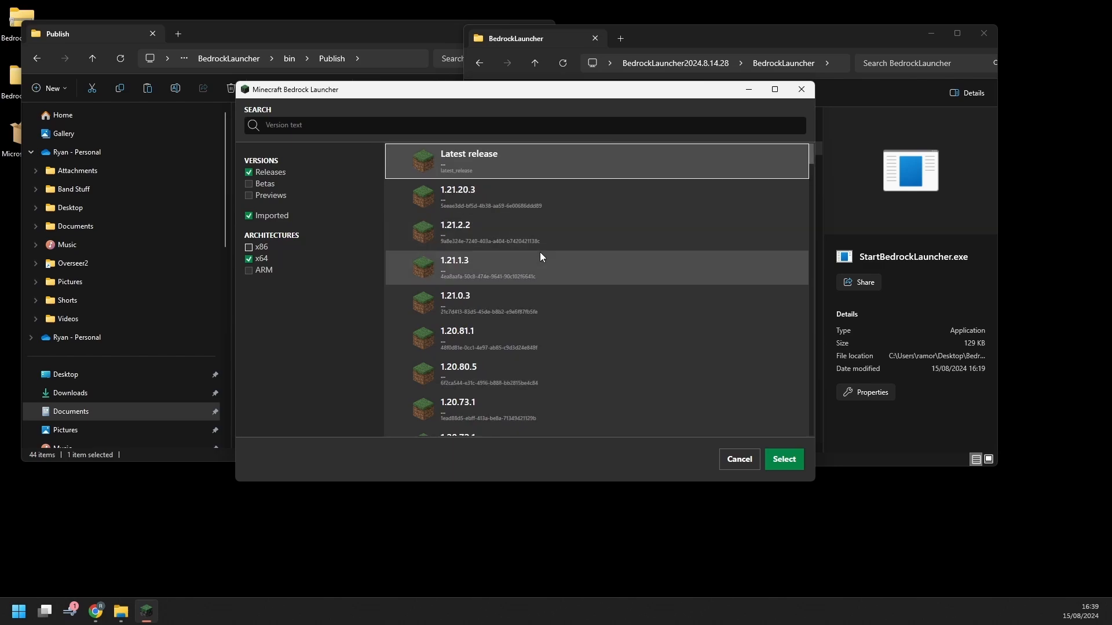
scroll(508, 341, "down", 8)
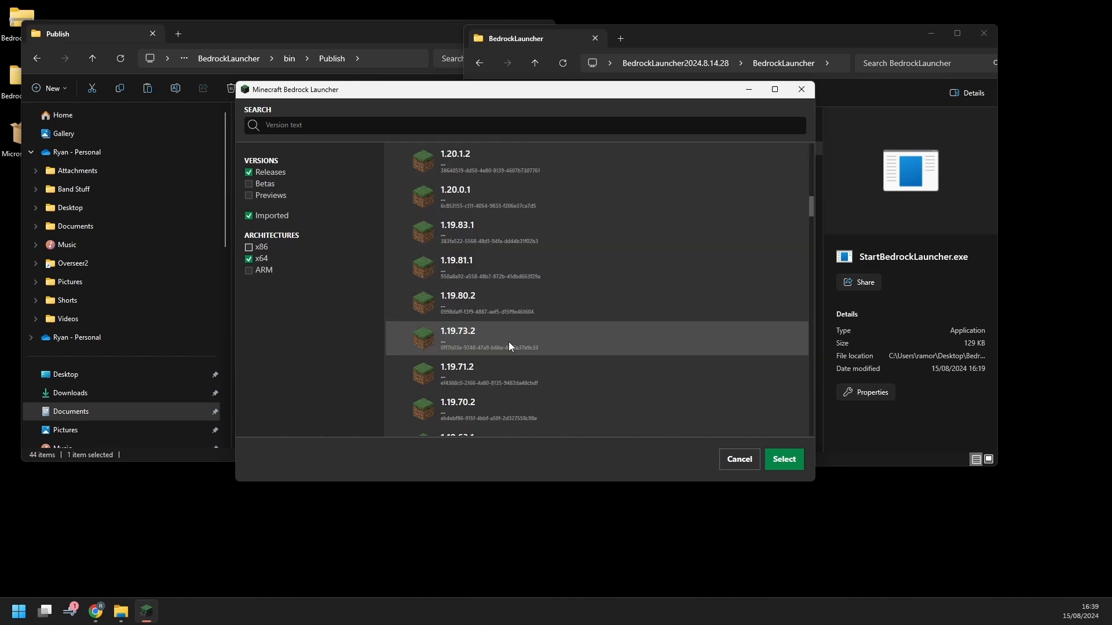
scroll(495, 351, "down", 10)
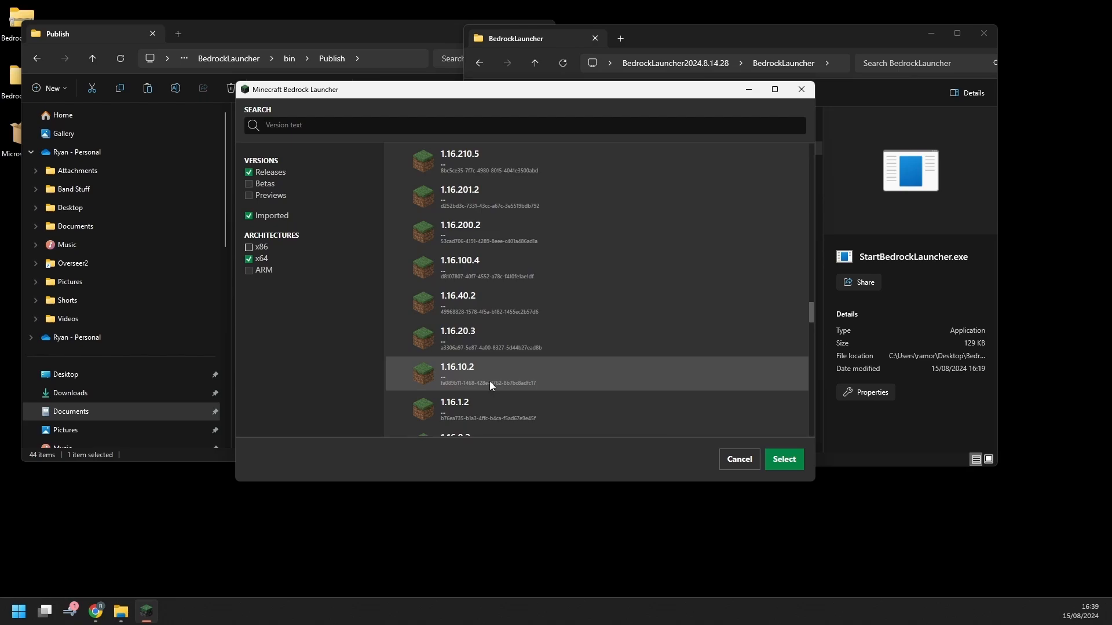
scroll(489, 381, "down", 3)
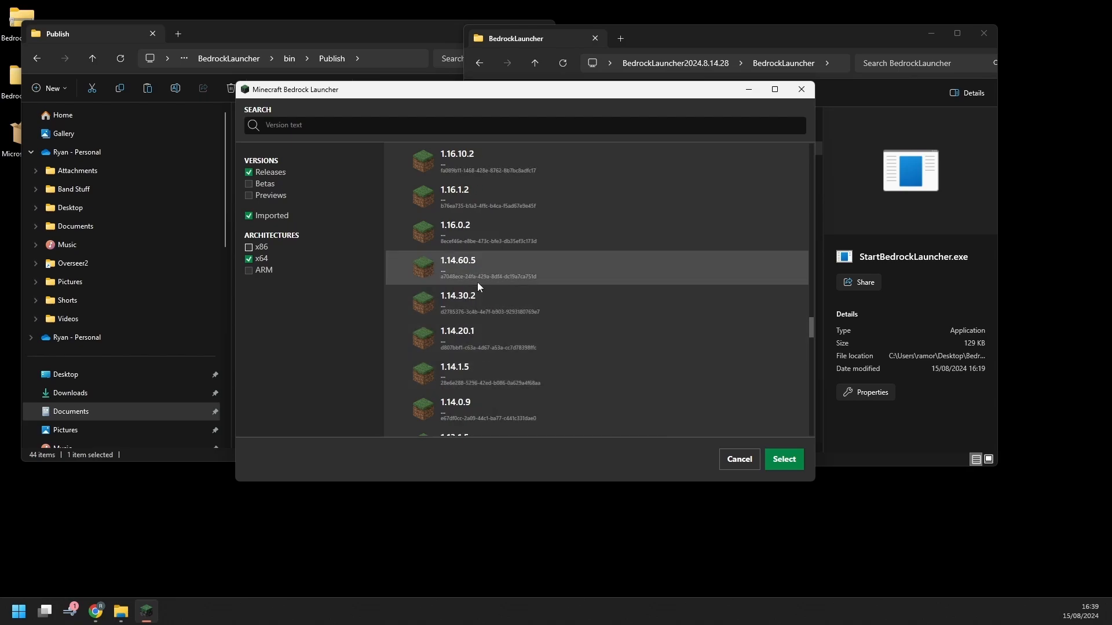
left_click(498, 240)
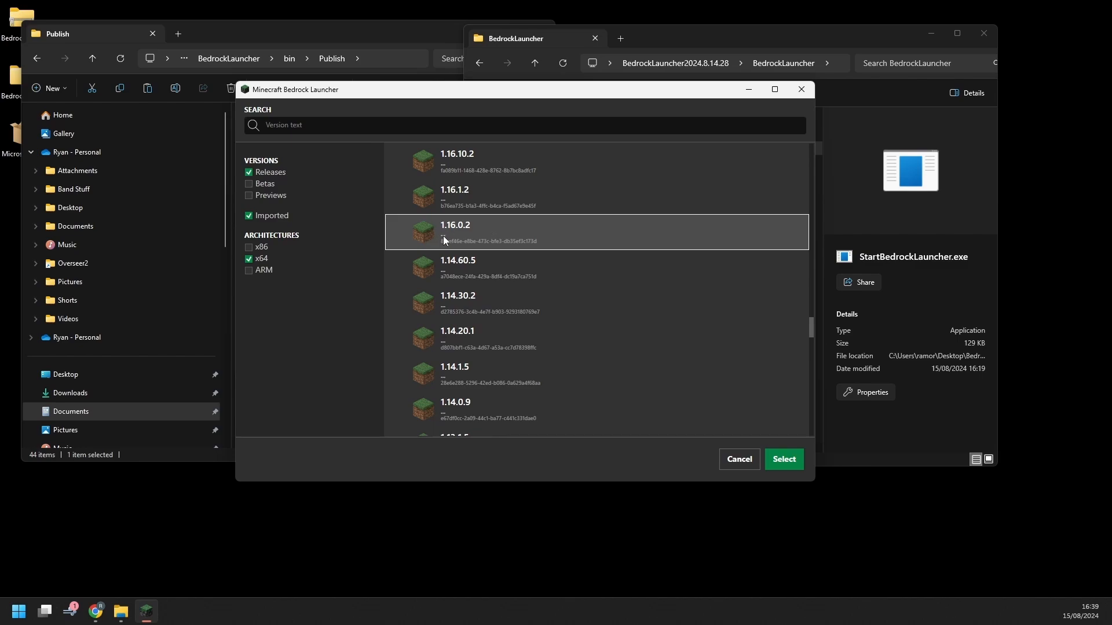
Confirm 1.16.0.2, create the 'Video' installation, and press Play to start downloading it
left_click(789, 459)
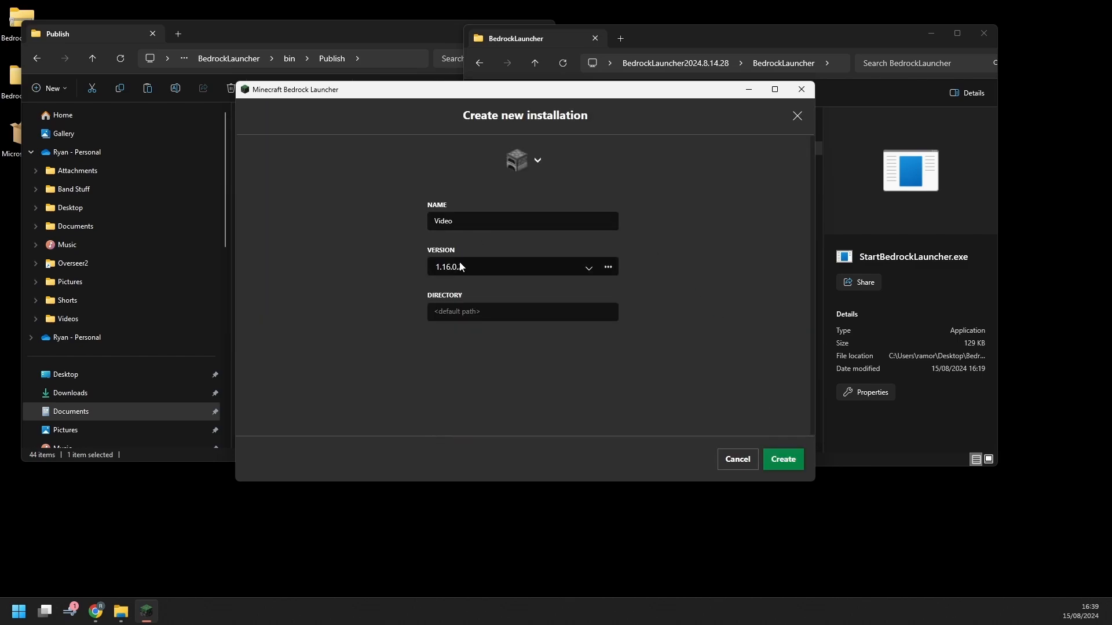
left_click(783, 458)
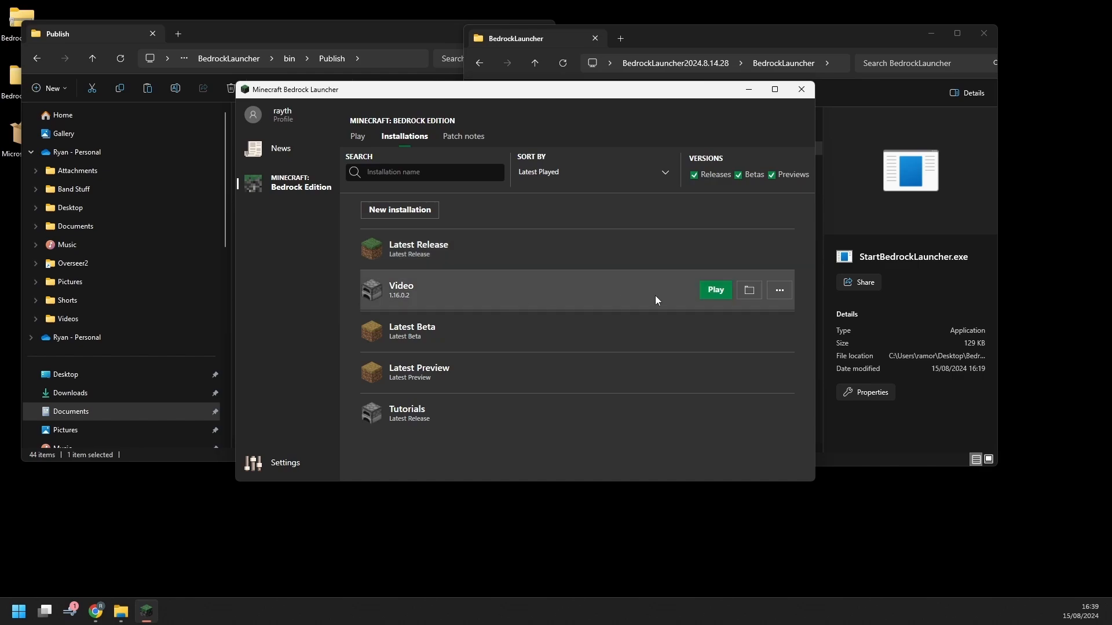
left_click(707, 292)
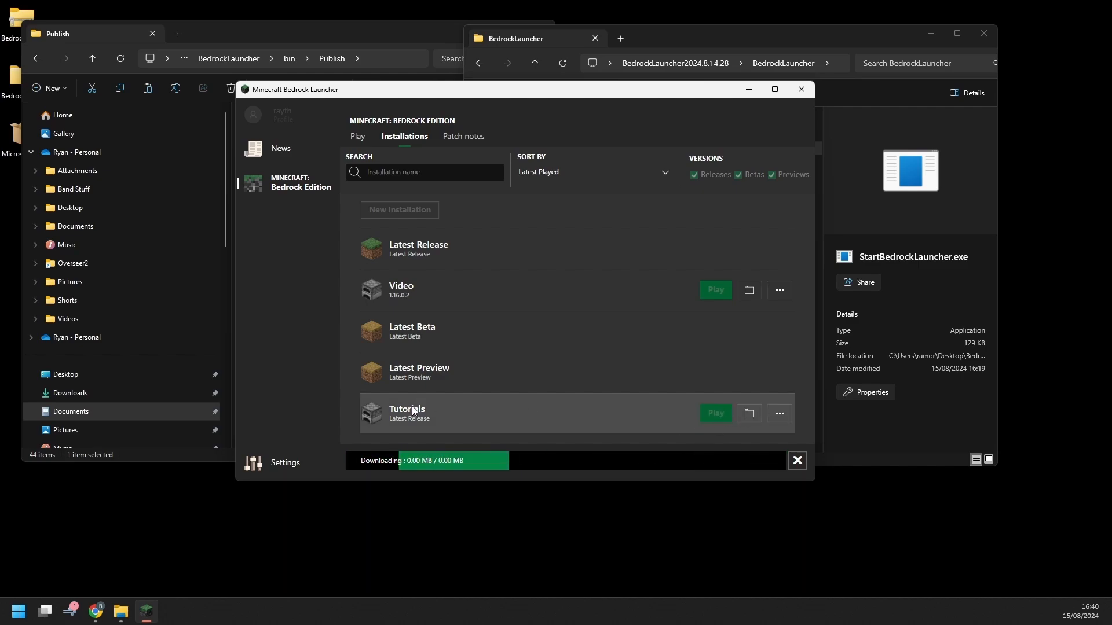
Try cancelling the Video download, select the Video row, and close the launcher window
left_click(797, 462)
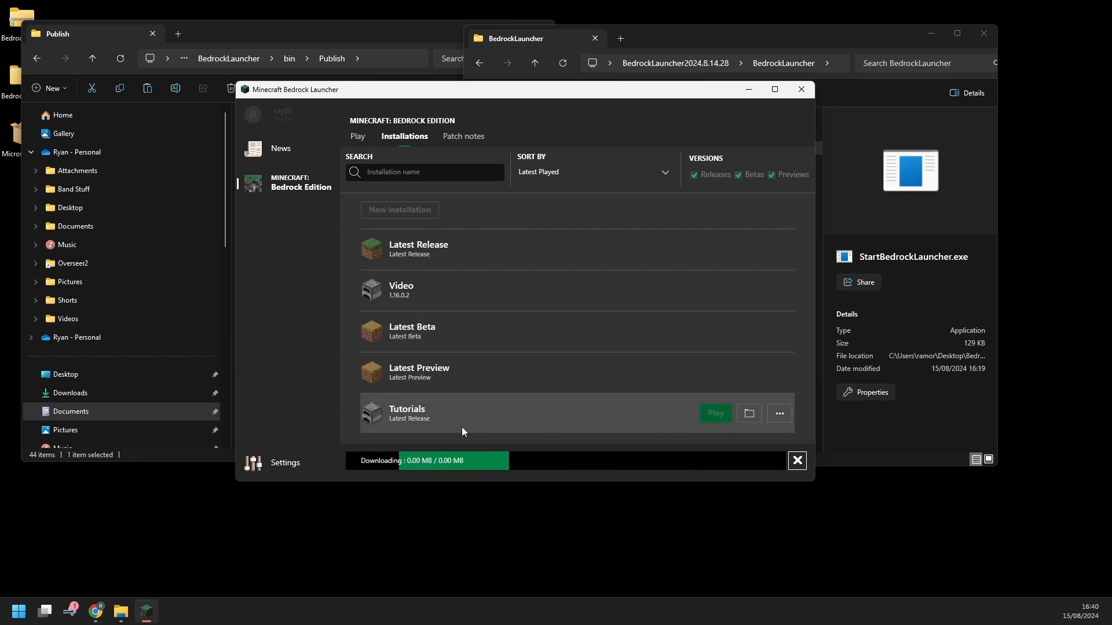
left_click(451, 292)
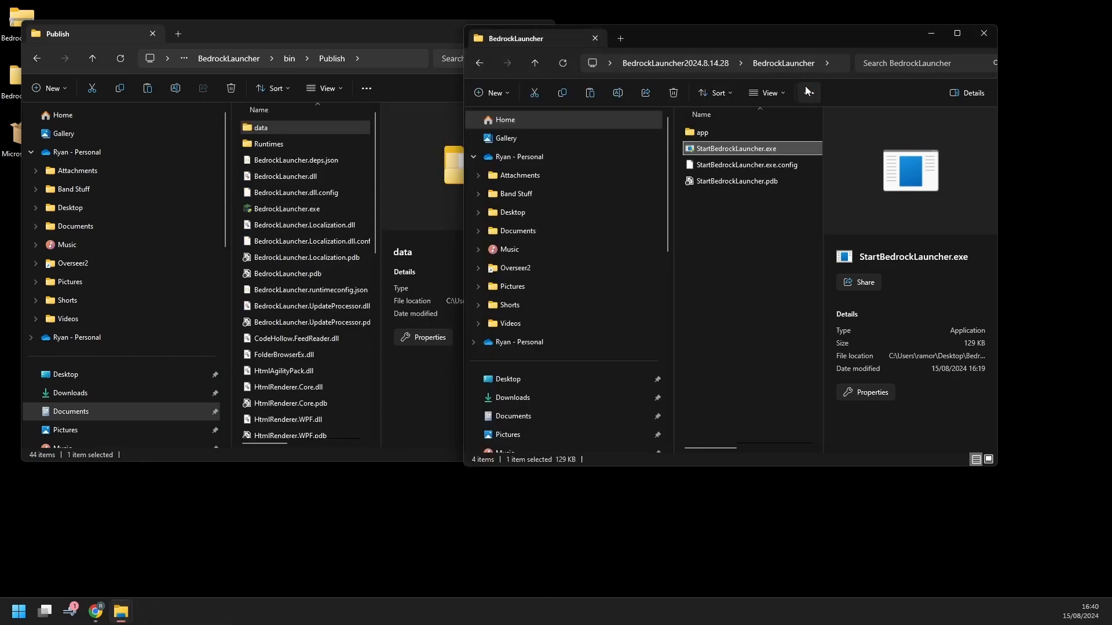
left_click(803, 89)
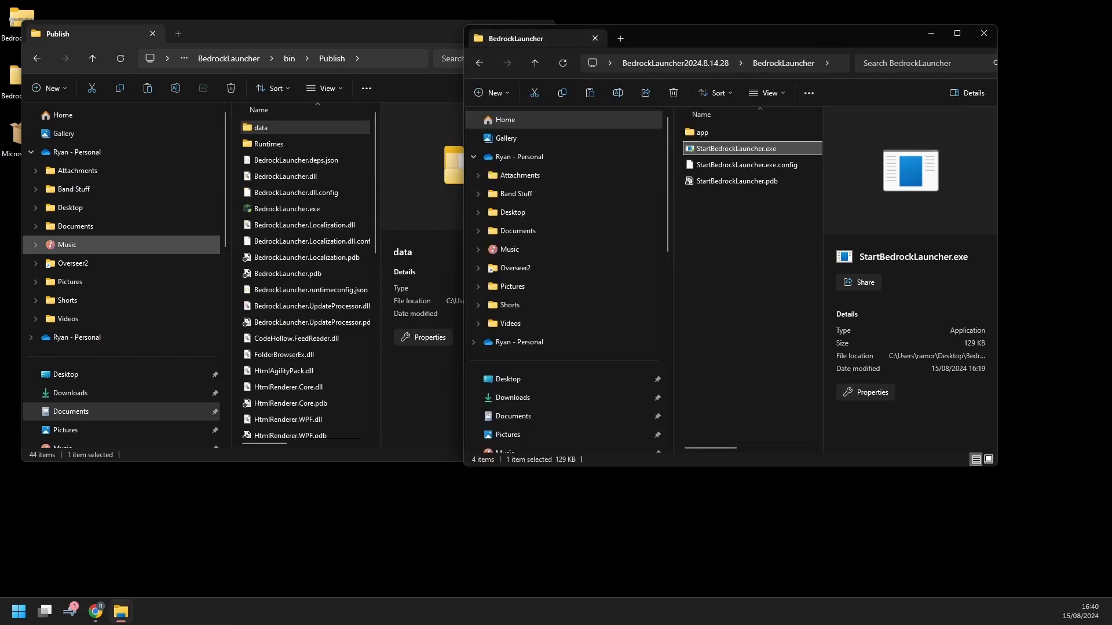
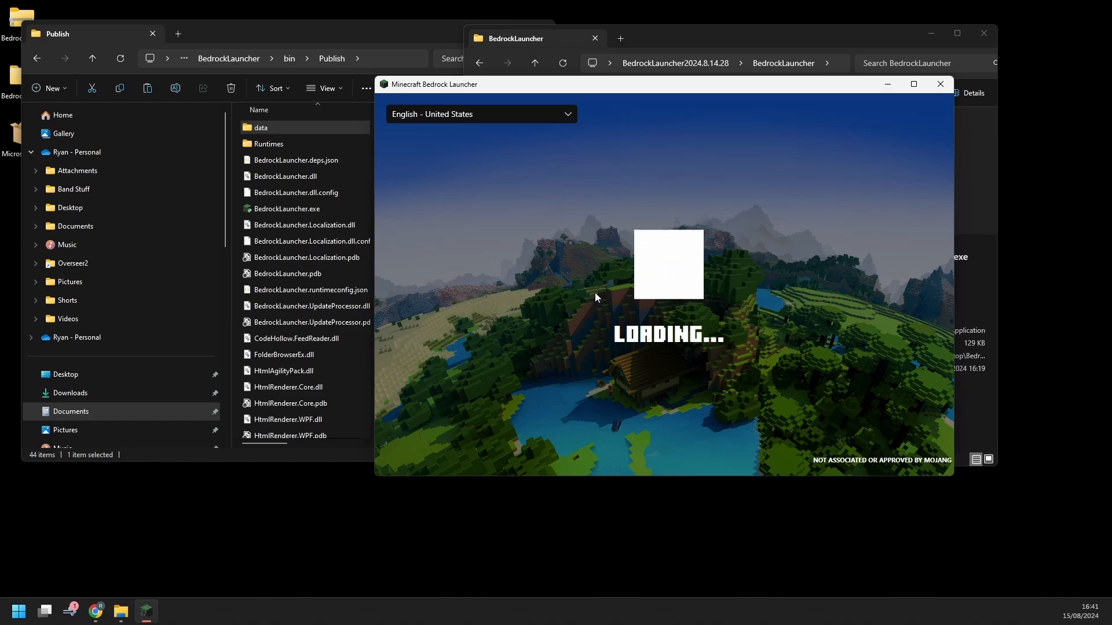
Check the language dropdown and close it, keeping English - United States
left_click(568, 117)
left_click(568, 118)
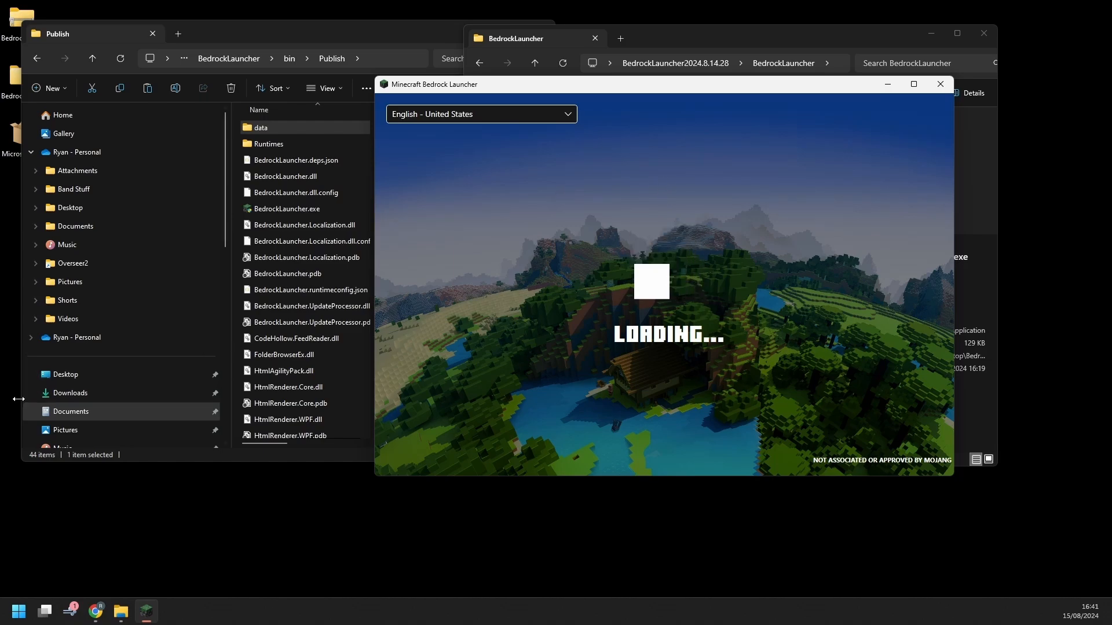
Open launcher settings, then play the Video installation from the Bedrock Edition installations list
left_click(474, 458)
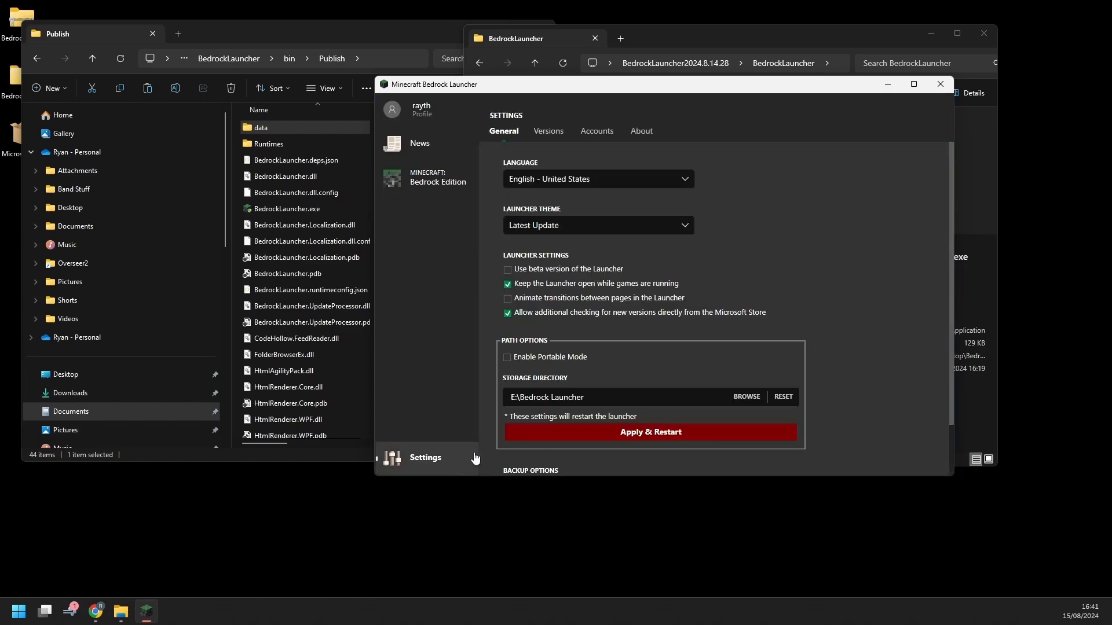
left_click(439, 178)
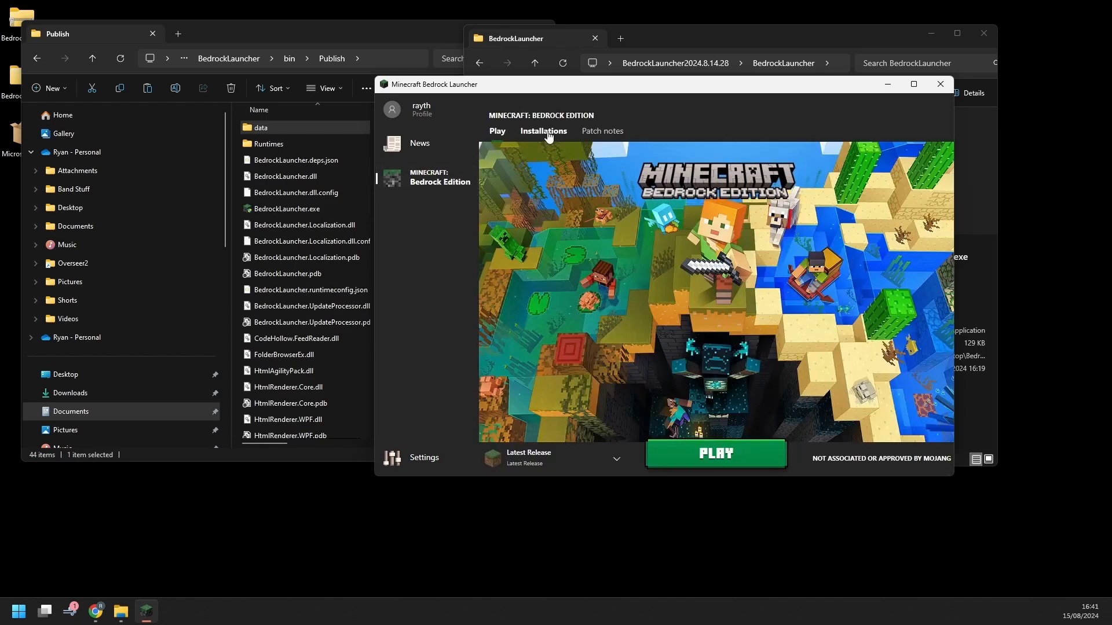
left_click(543, 131)
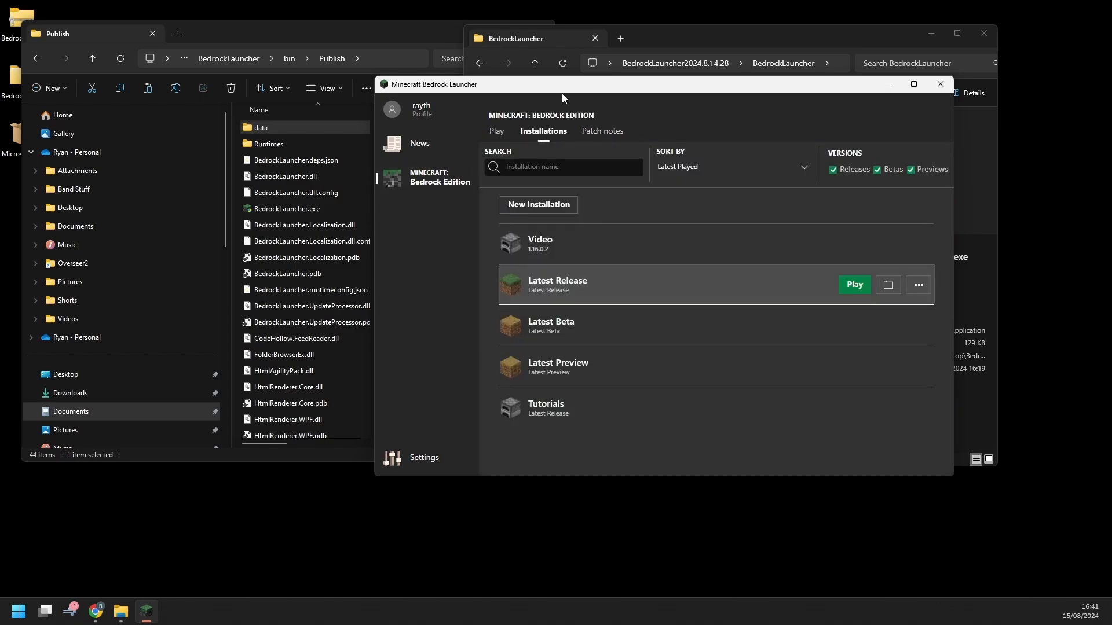
left_click(578, 246)
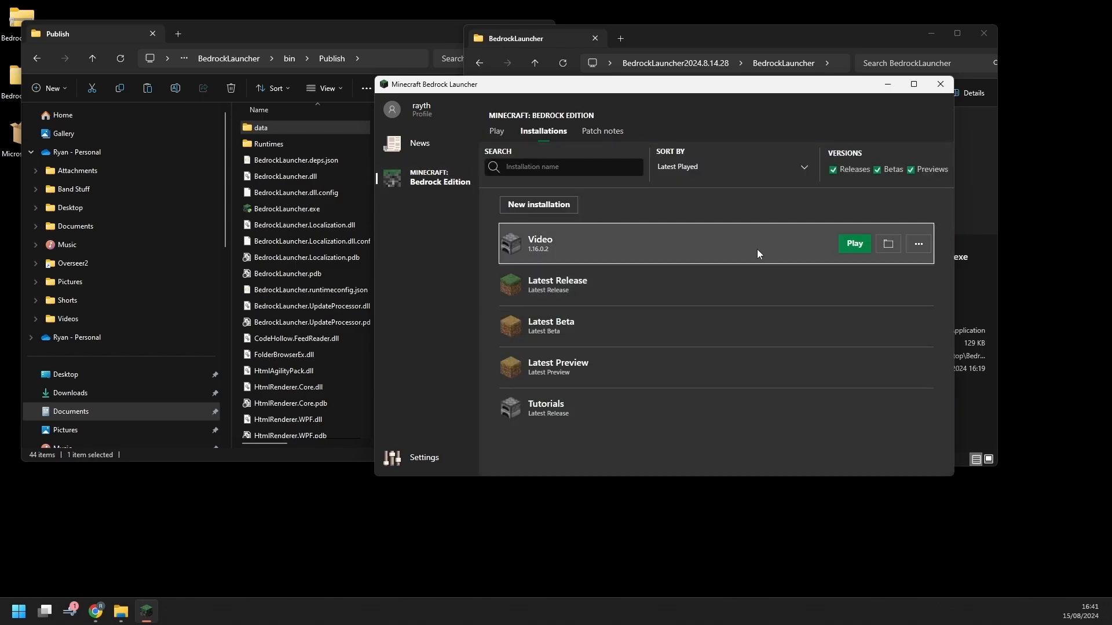
left_click(848, 252)
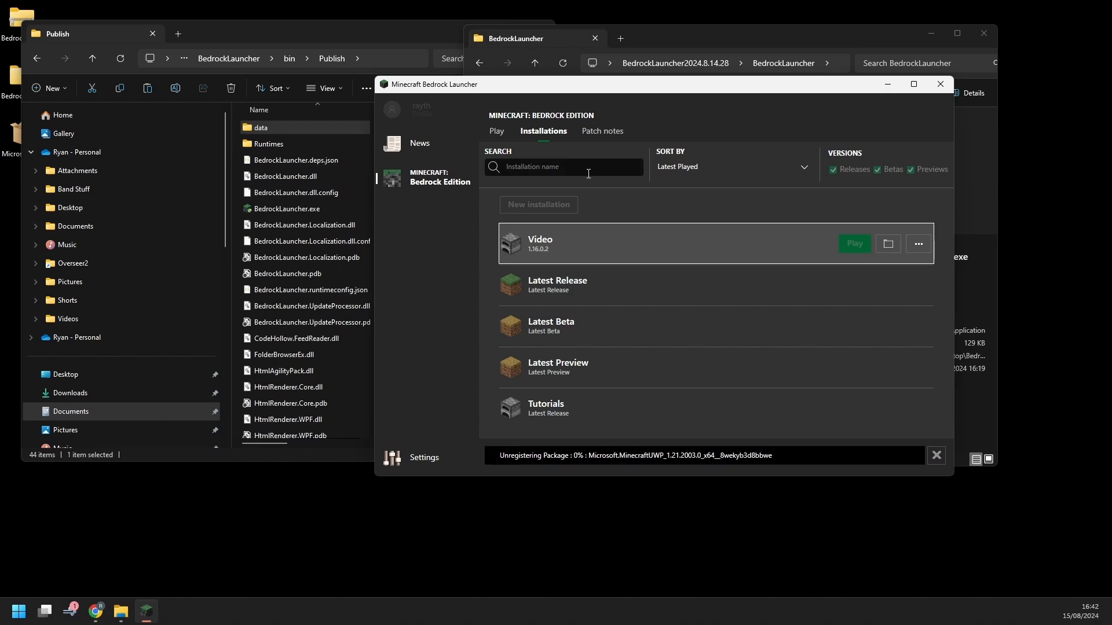
Drag the launcher window to the lower left while Minecraft 1.16.0.2 installs and launches
left_click_drag(619, 77, 397, 122)
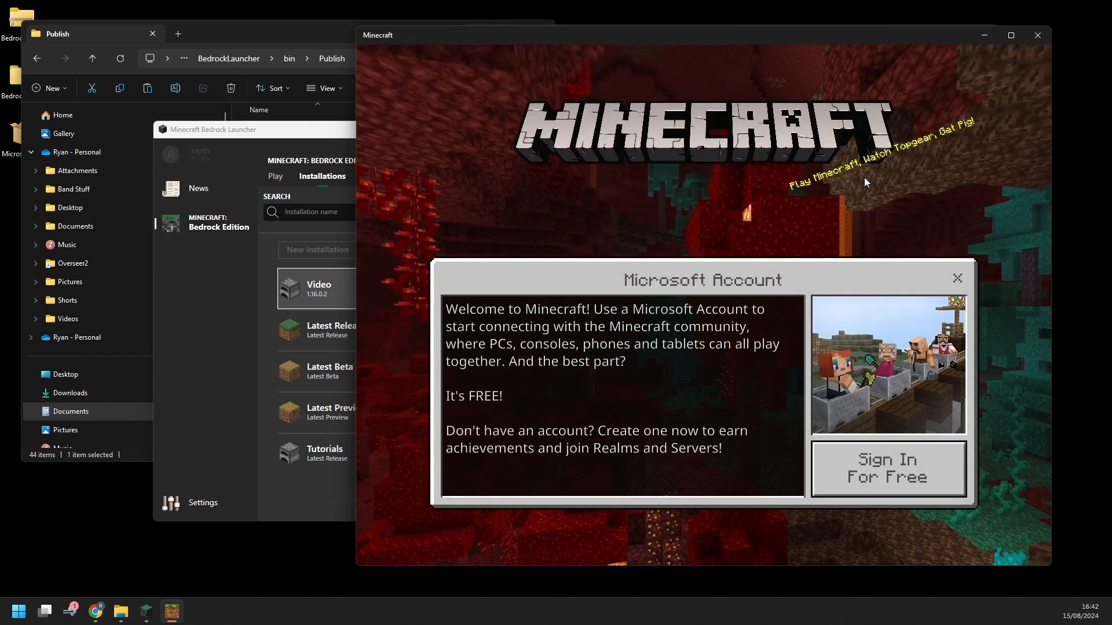
Dismiss the Microsoft sign-in prompt, browse the Friends and Worlds tabs, then quit Minecraft
left_click(960, 281)
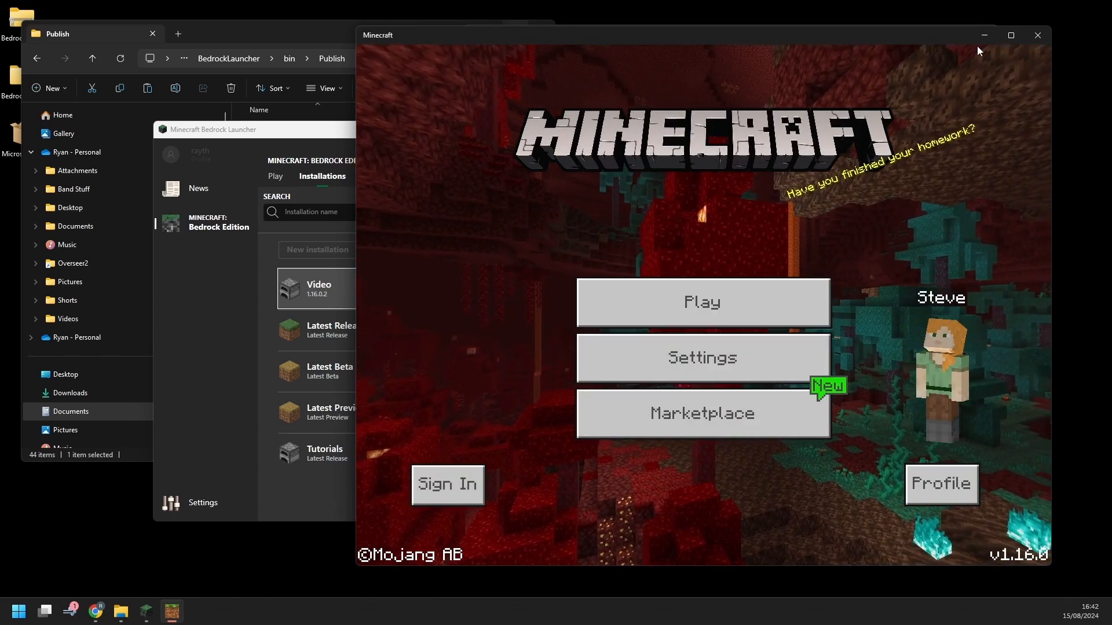
left_click(767, 288)
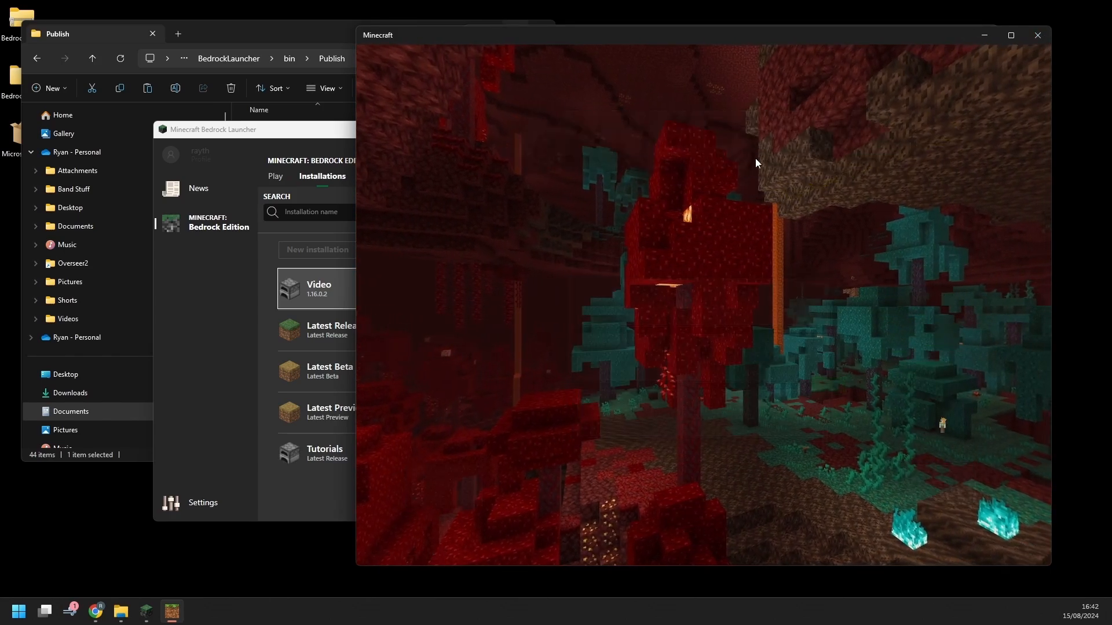
left_click(625, 123)
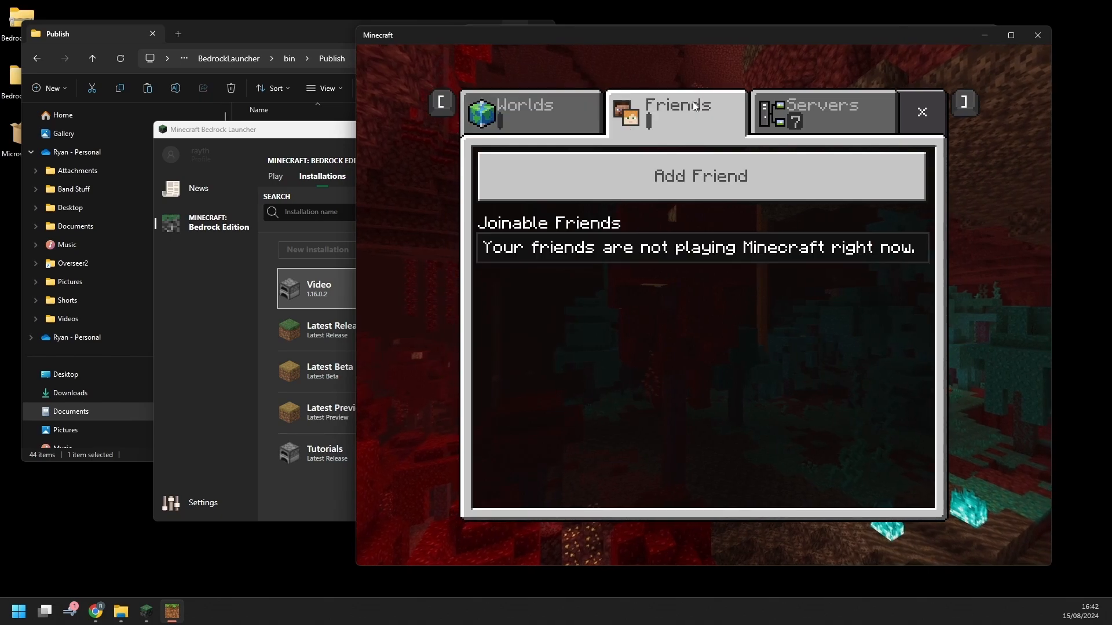
key("bracketleft")
left_click(918, 110)
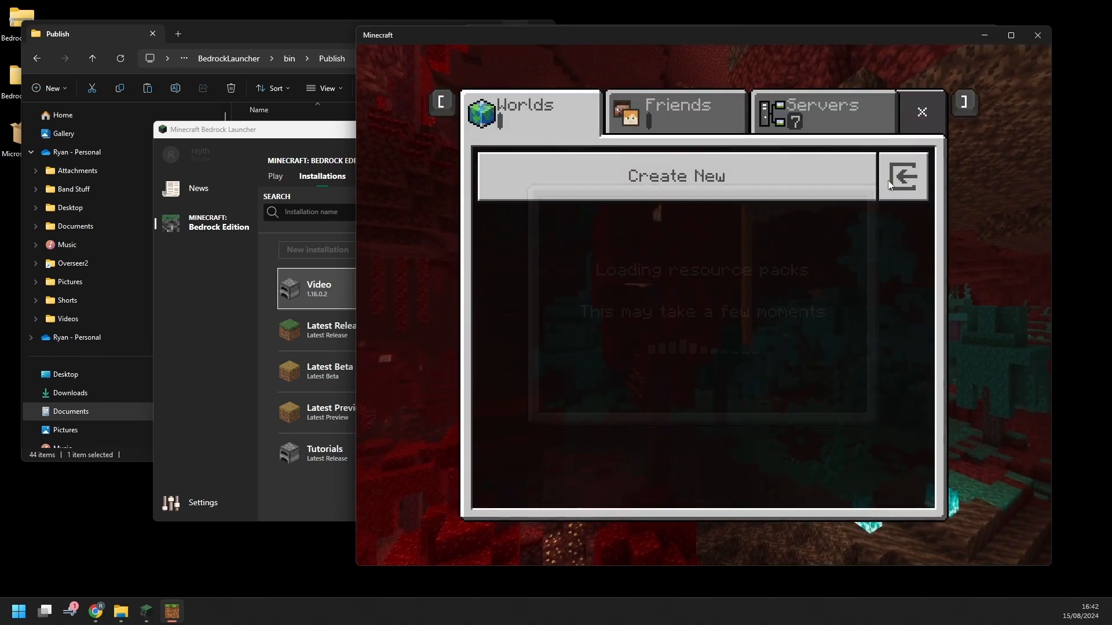
left_click(918, 110)
left_click(1037, 35)
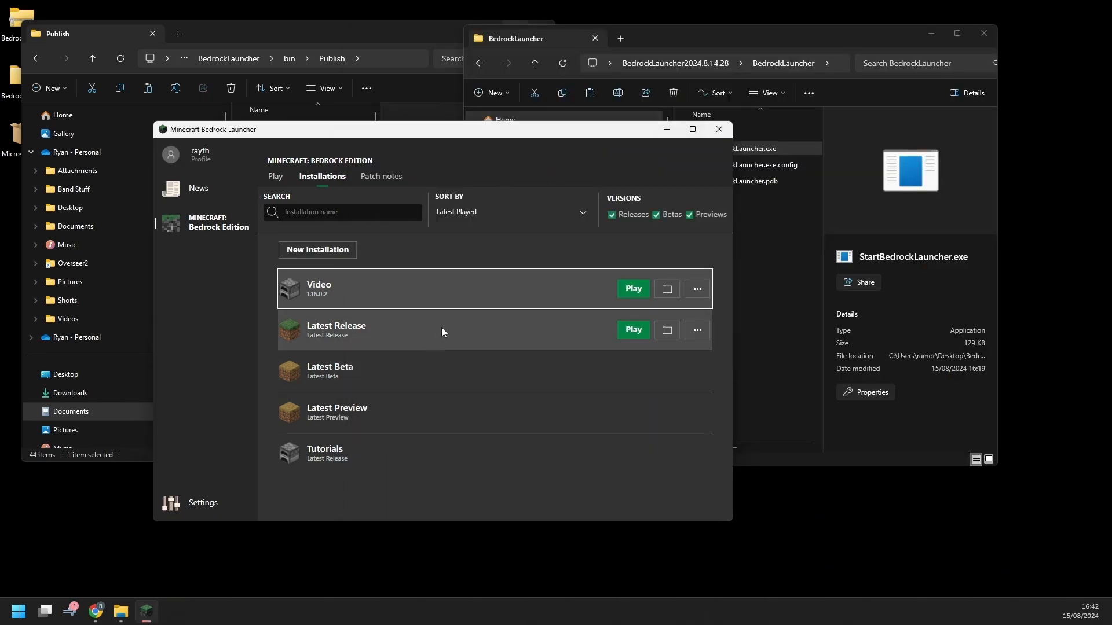
Play the Latest Release installation to launch Minecraft 1.21.2003.0
left_click(632, 335)
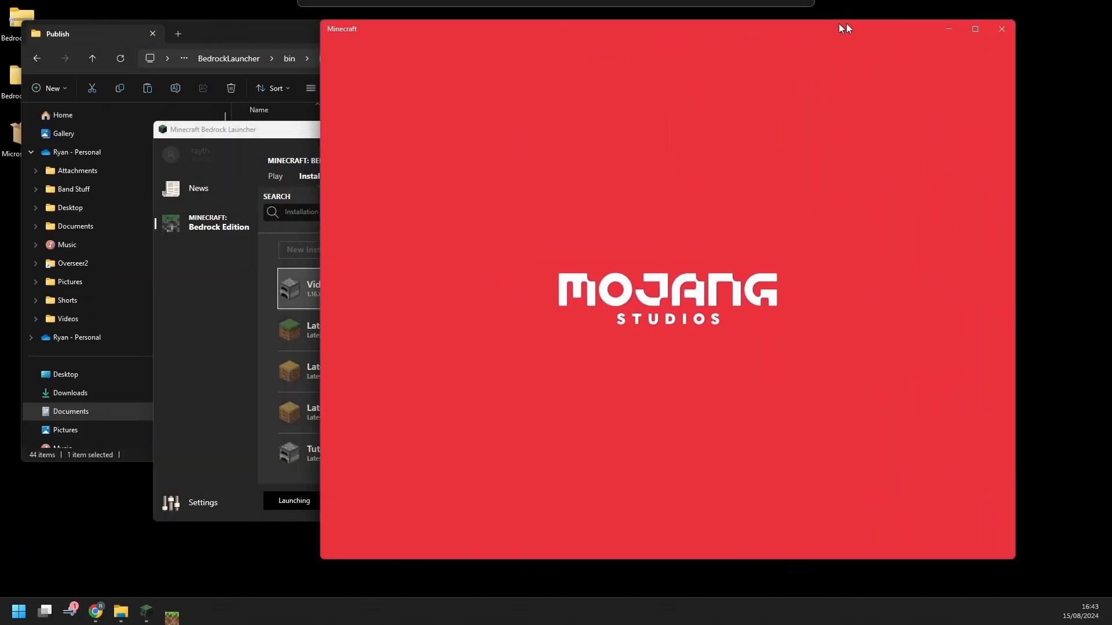
Move the Minecraft window right and down, maximize it, then restore it down
left_click_drag(838, 23, 890, 45)
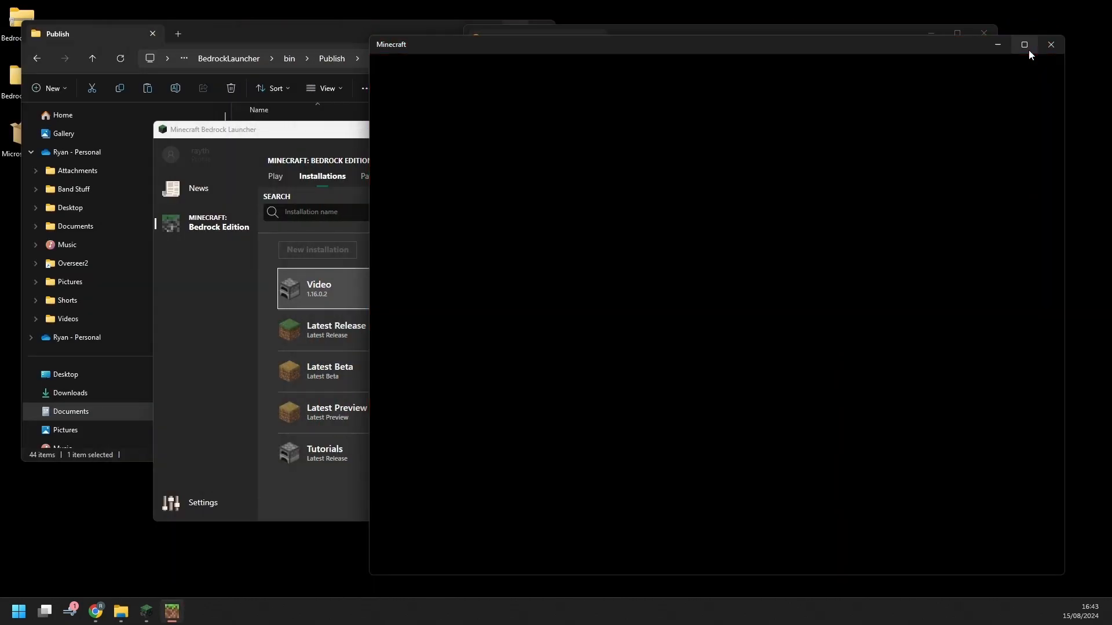
mouse_move(1027, 50)
left_click(1021, 45)
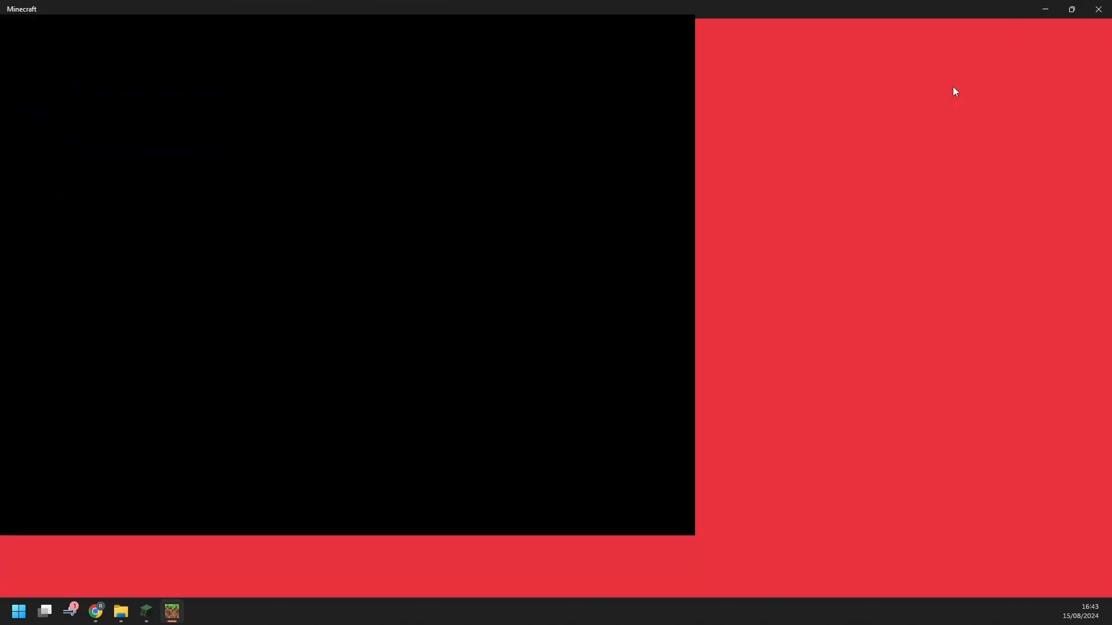
left_click(1076, 8)
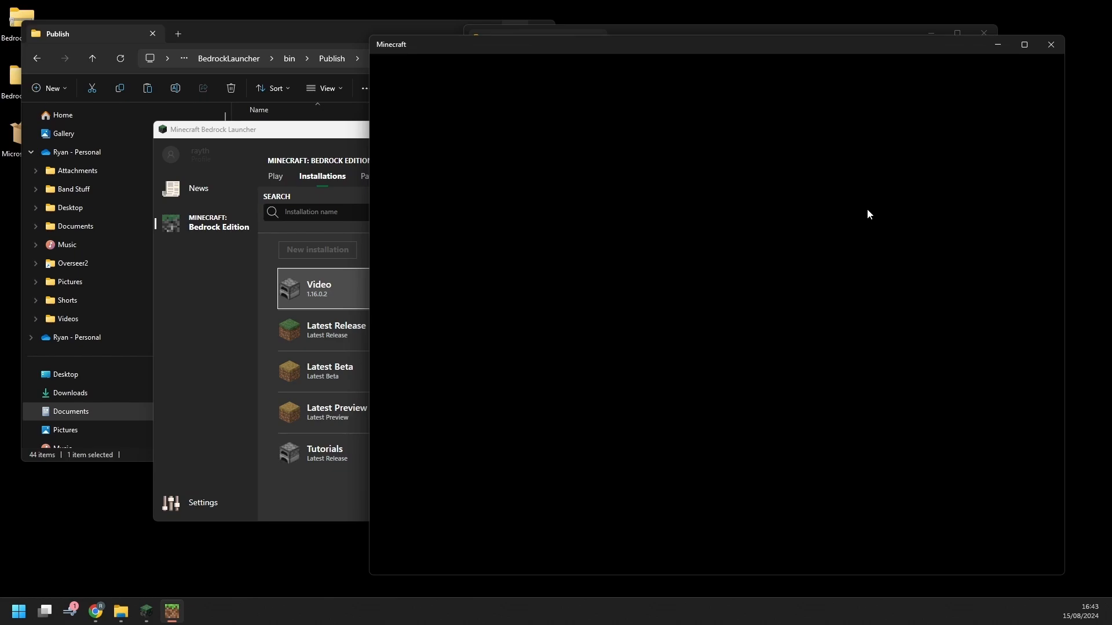
In File Explorer, go to the %appdata% folder
left_click(304, 41)
scroll(158, 265, "down", 5)
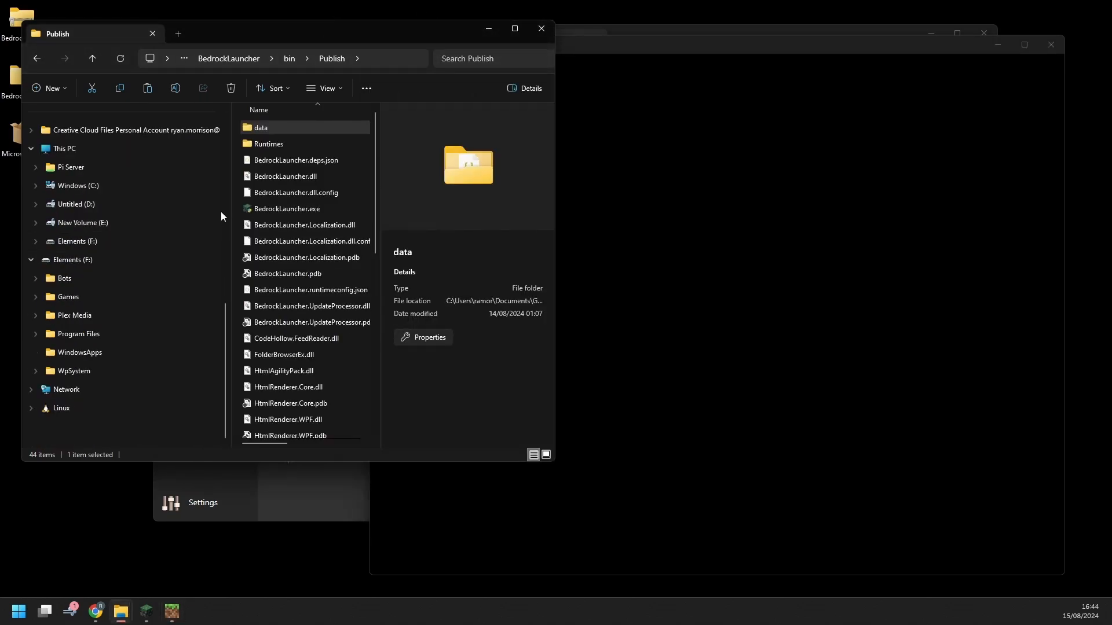
scroll(220, 211, "up", 5)
left_click(380, 60)
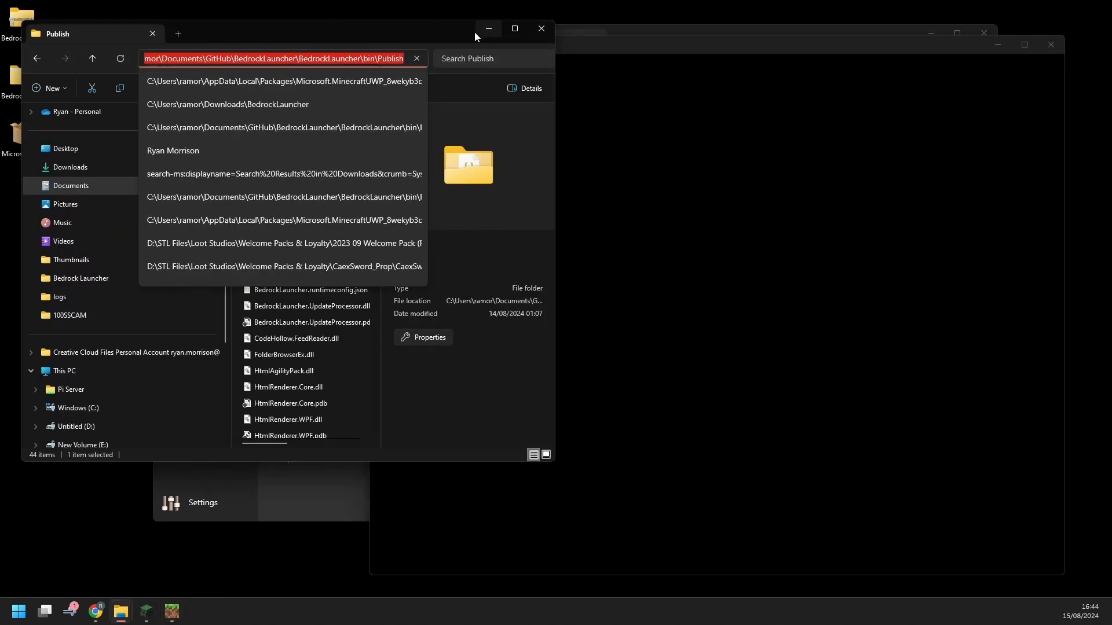
type("%appdat")
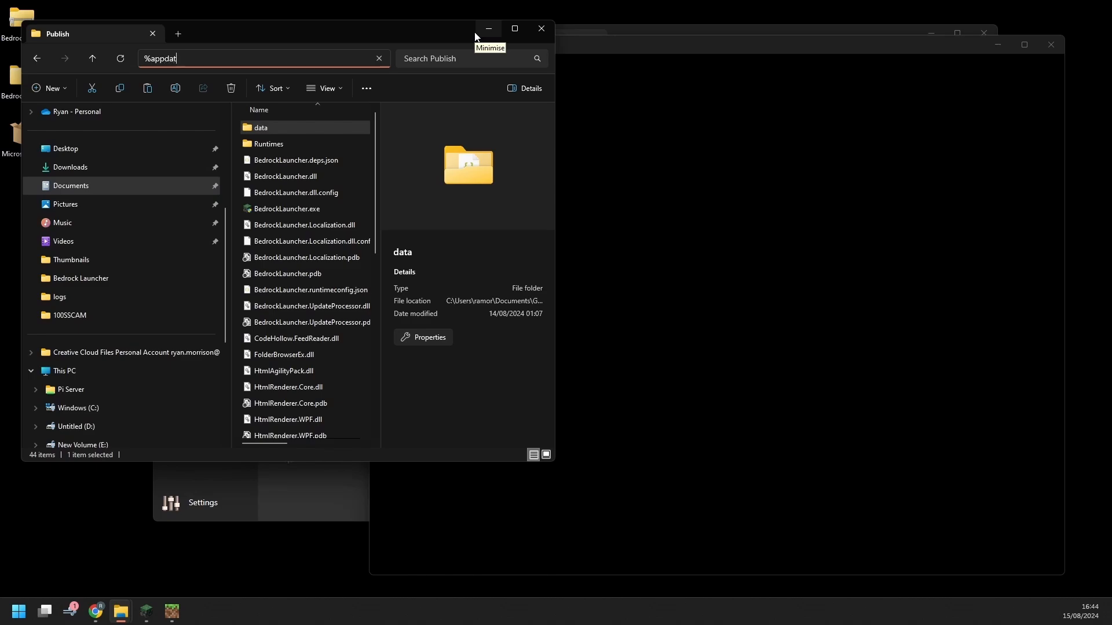
type("a%")
key("Return")
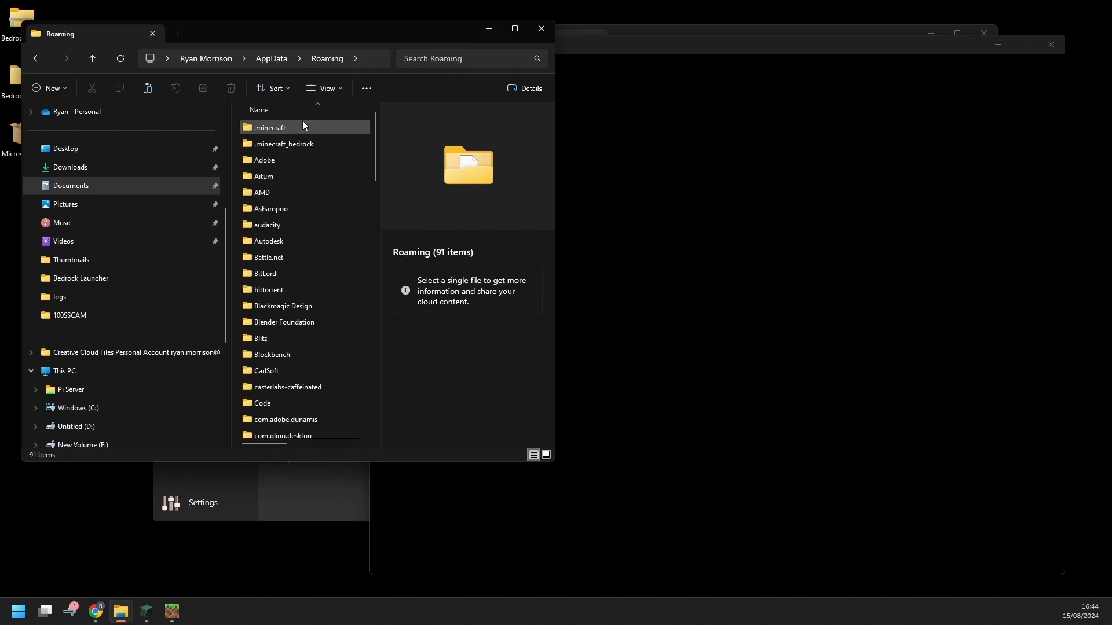
Inspect .minecraft_bedrock's versions folder and the Minecraft-1.21.20.3.Appx backup in AppxBackups
double_click(296, 144)
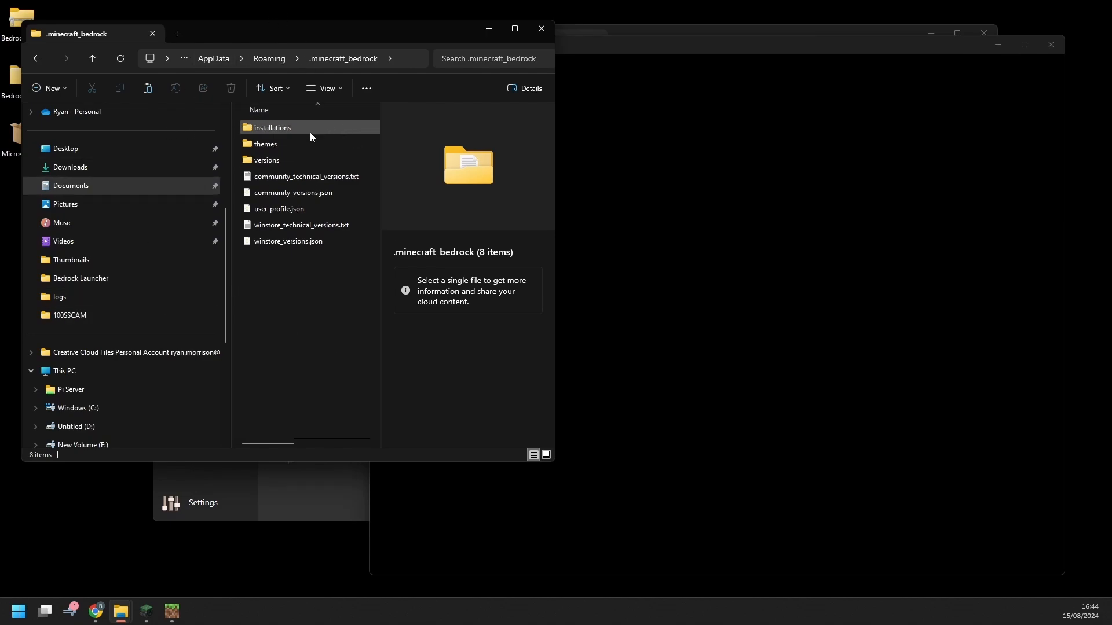
double_click(272, 162)
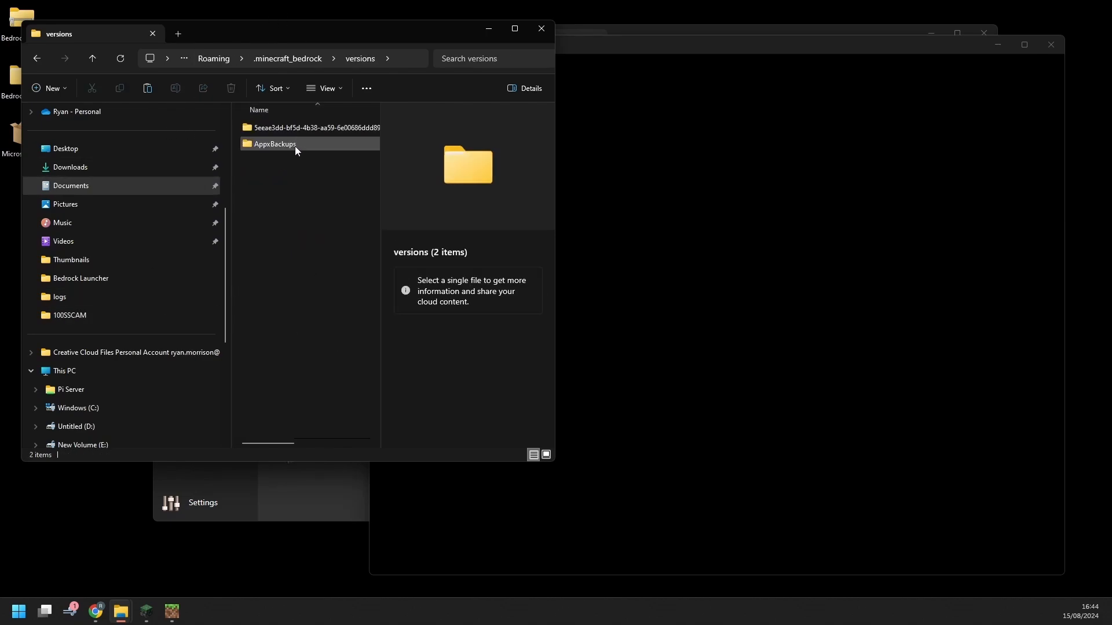
double_click(293, 131)
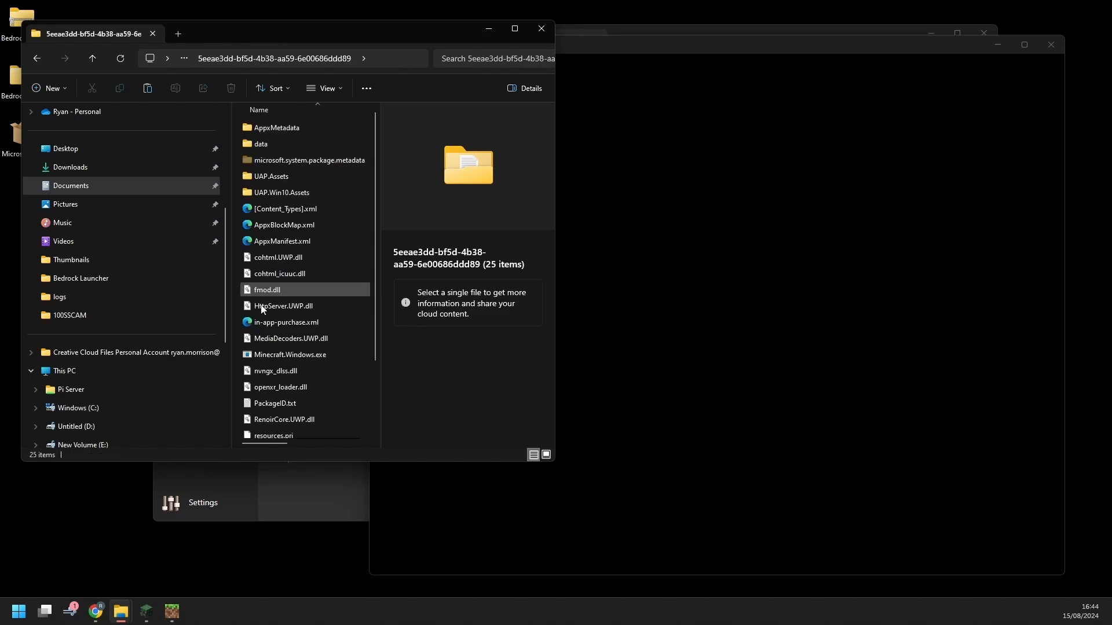
left_click(93, 59)
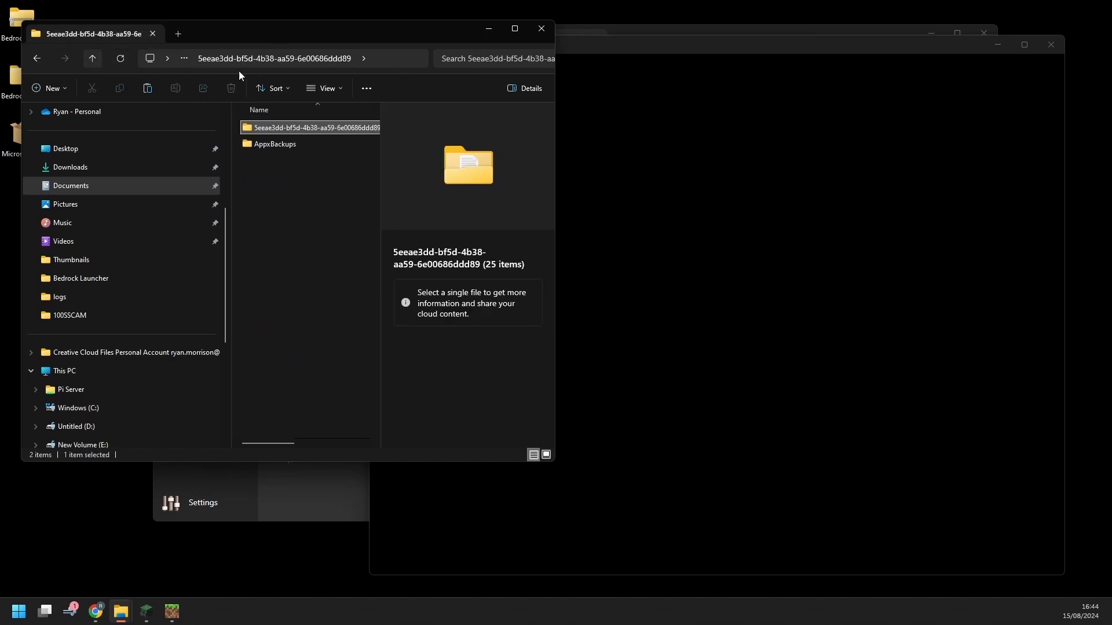
double_click(282, 146)
left_click(296, 131)
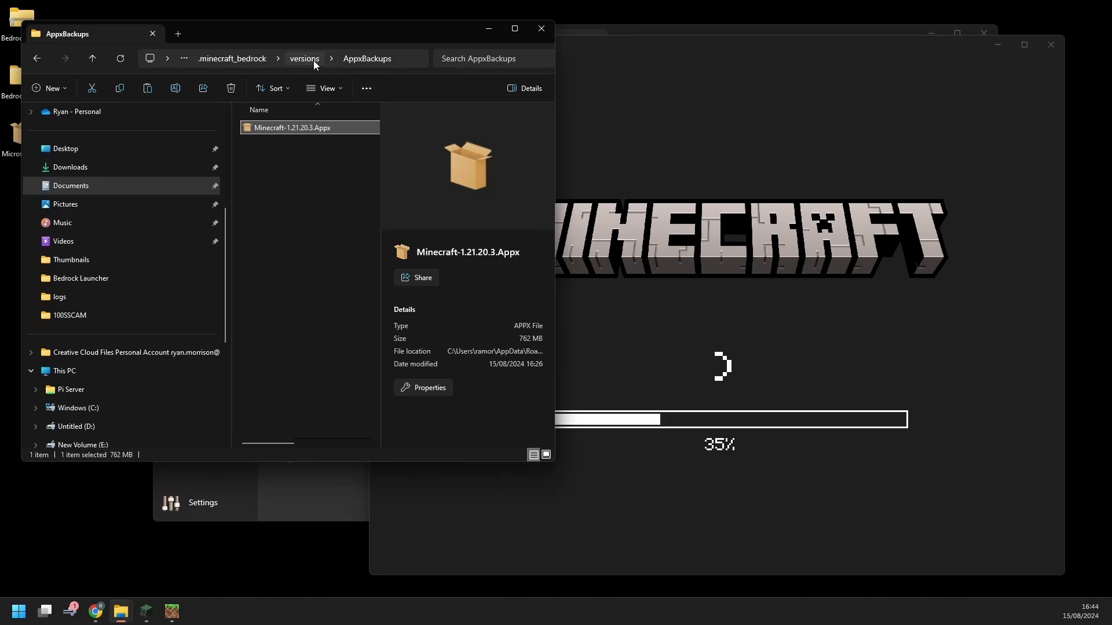
Return to .minecraft_bedrock and open the empty themes folder
left_click(312, 60)
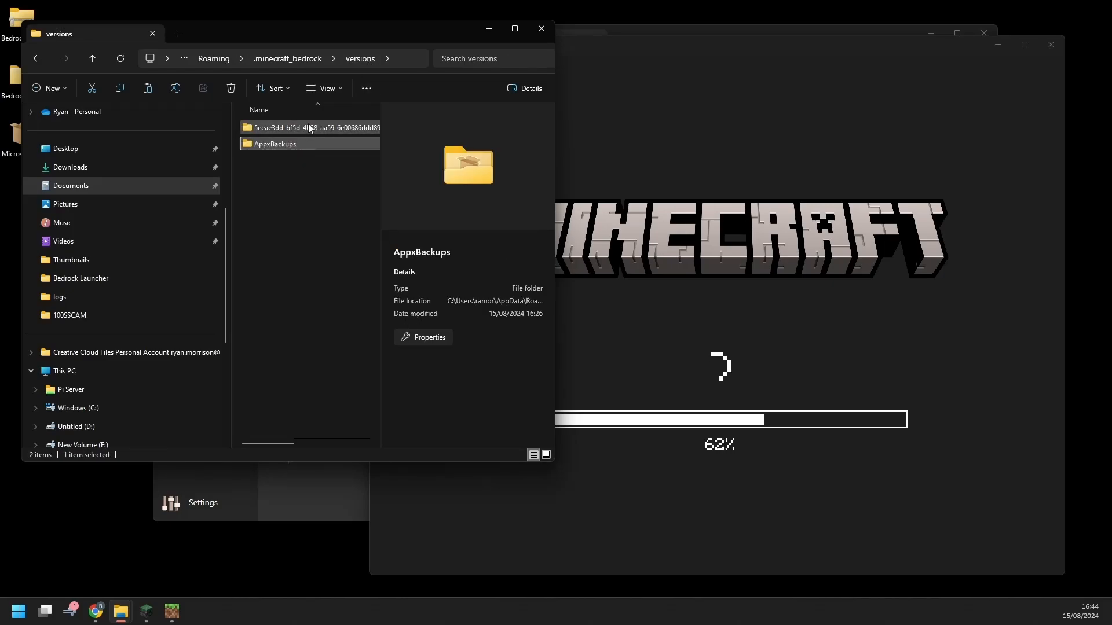
left_click(304, 127)
left_click(304, 58)
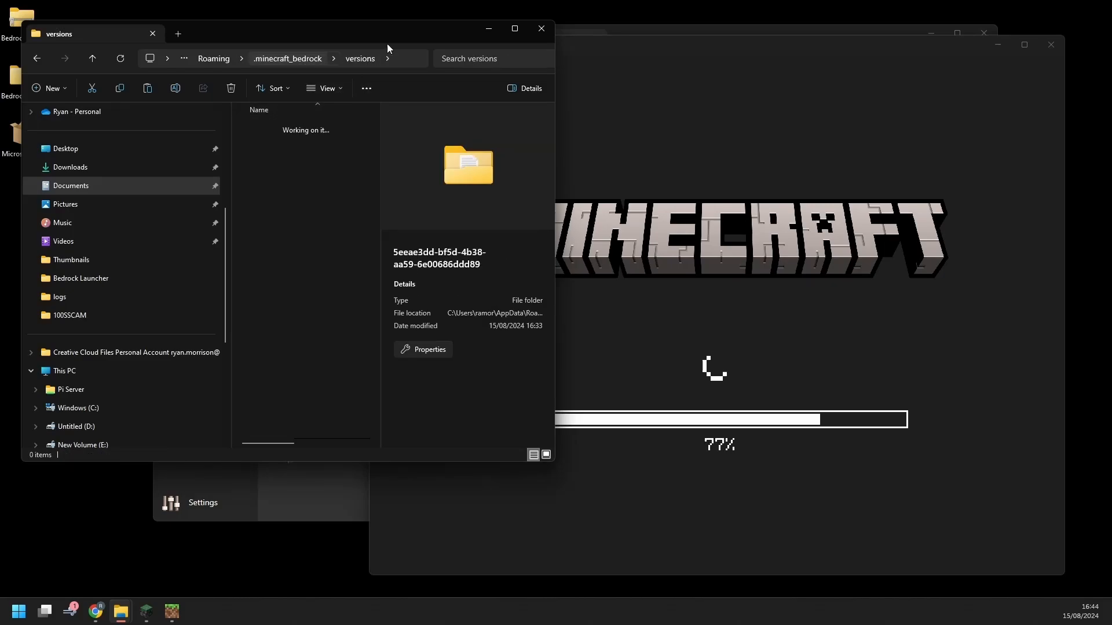
double_click(296, 148)
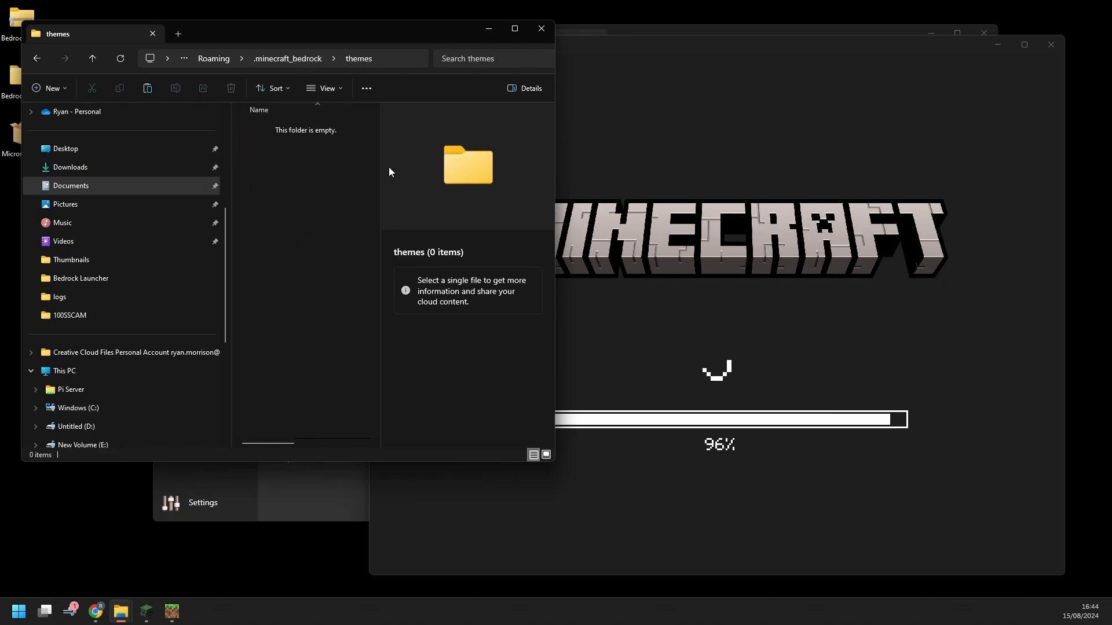
Open the installations folder and browse RecoveryData and its packageData folder
left_click(309, 59)
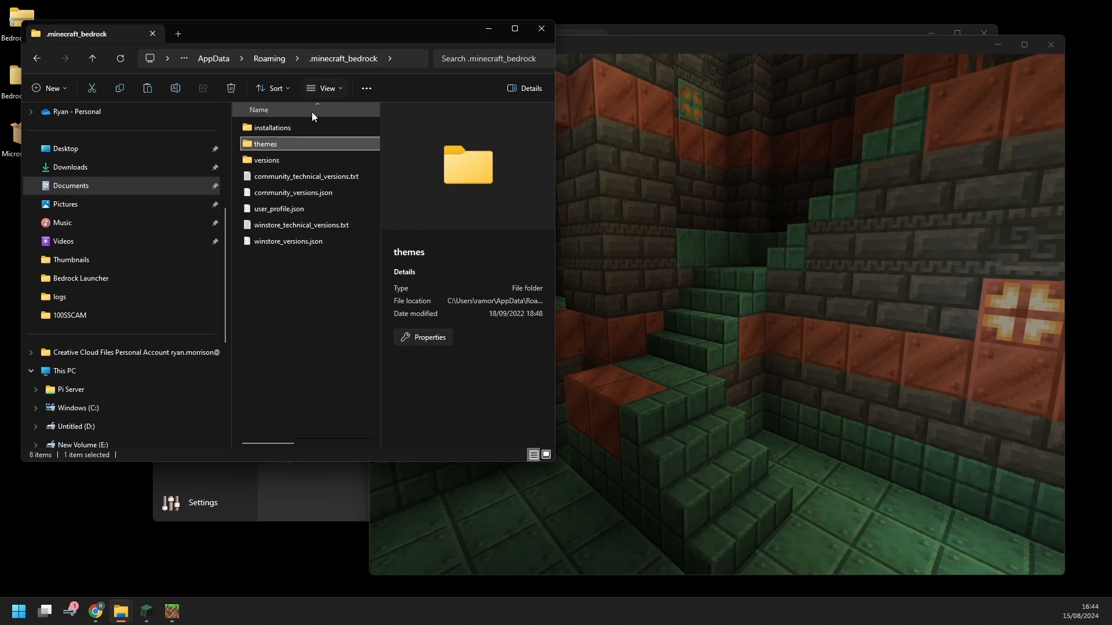
double_click(301, 123)
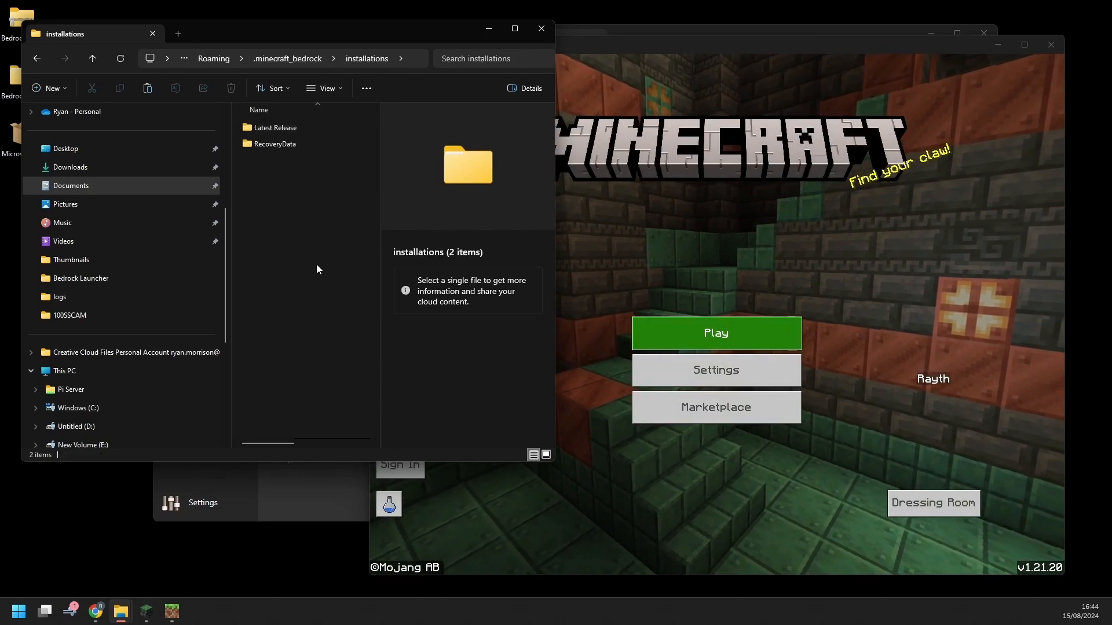
left_click(297, 131)
left_click(300, 153)
double_click(304, 141)
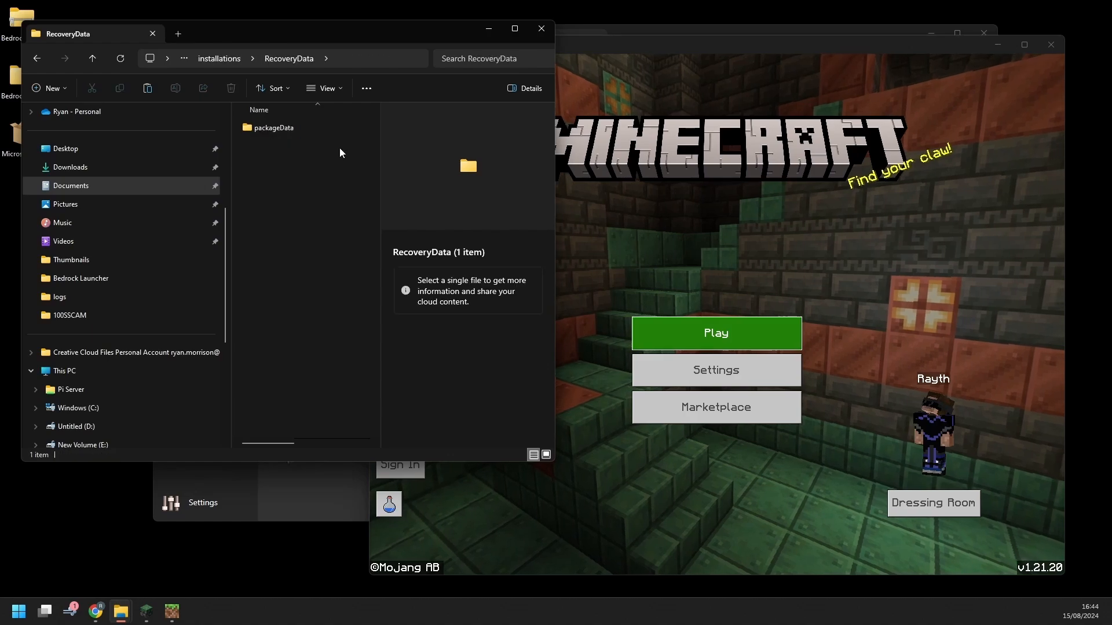
left_click(300, 127)
double_click(301, 126)
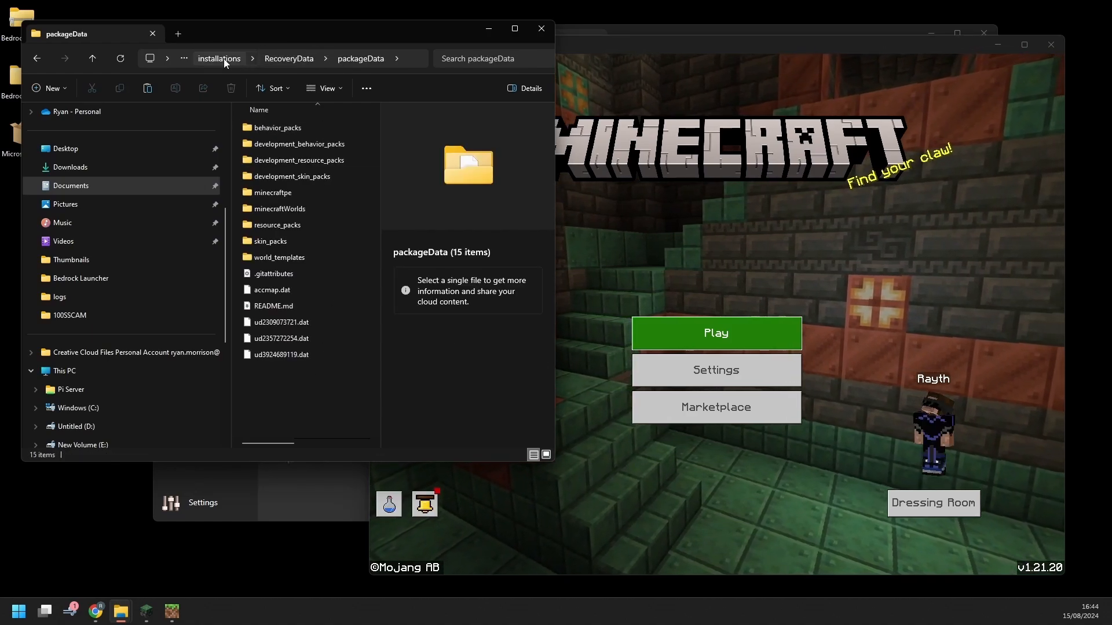
left_click(290, 56)
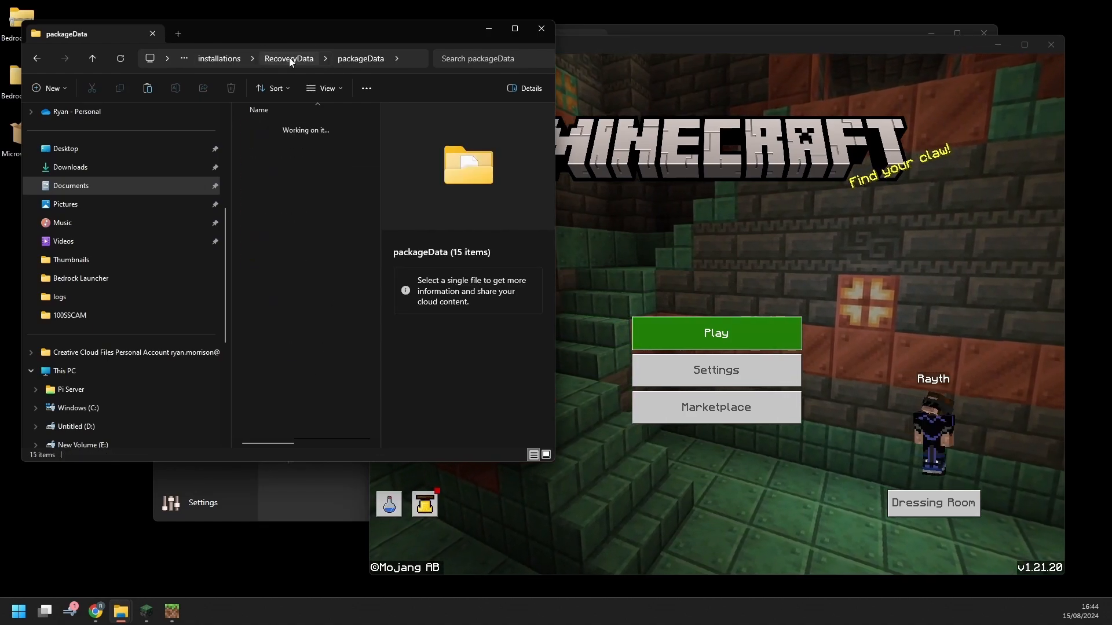
left_click(231, 60)
Browse Latest Release's packageData folder, then return to installations
double_click(292, 126)
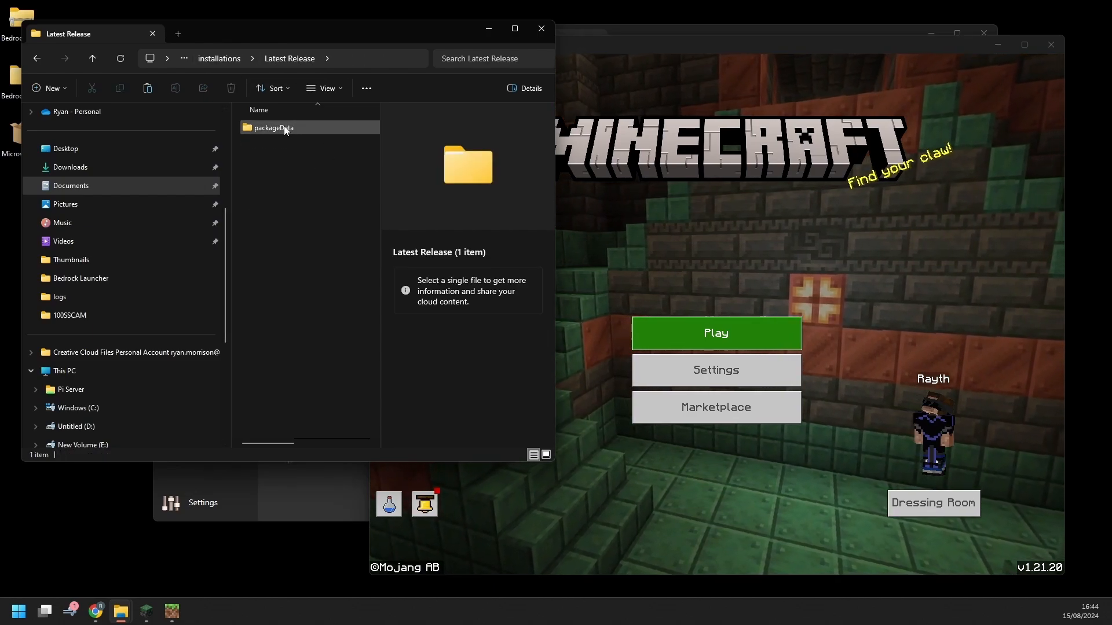
double_click(286, 127)
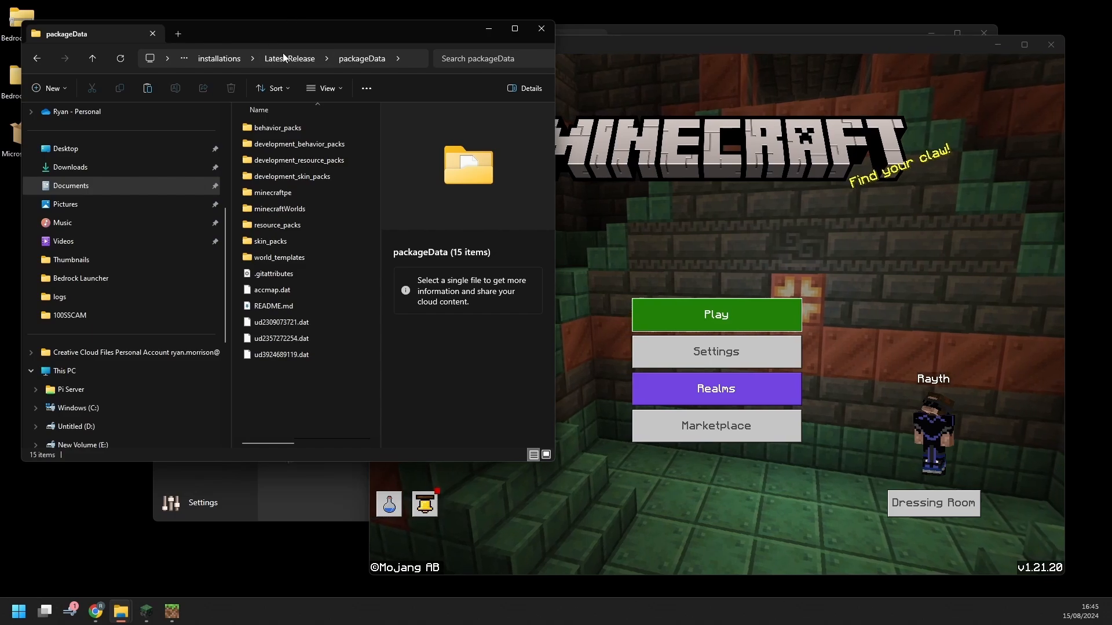
left_click(262, 59)
left_click(228, 58)
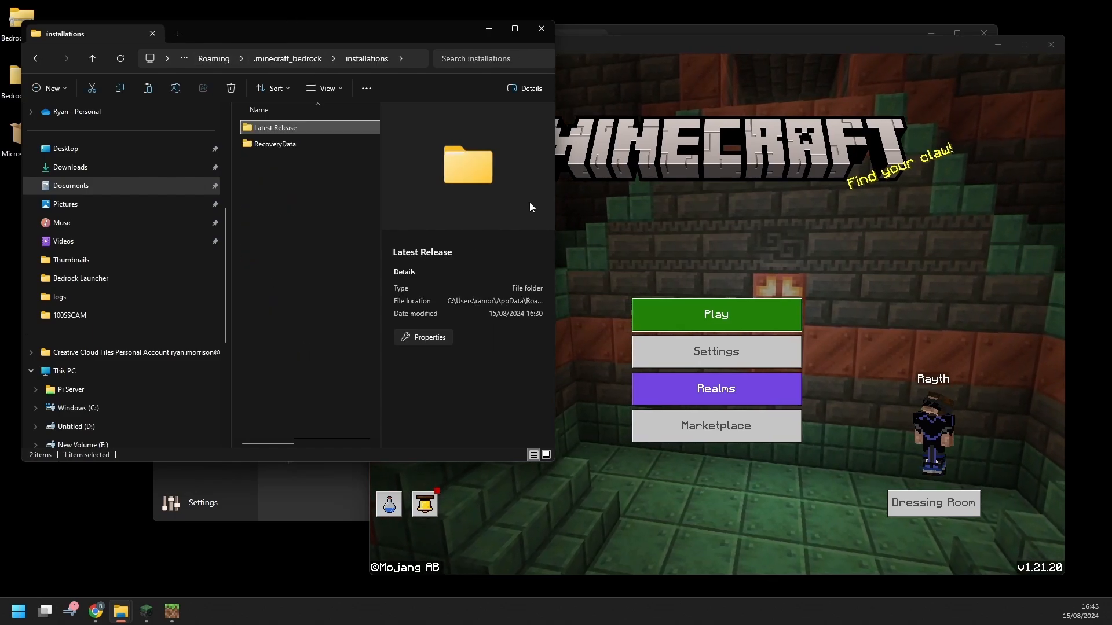
left_click(372, 282)
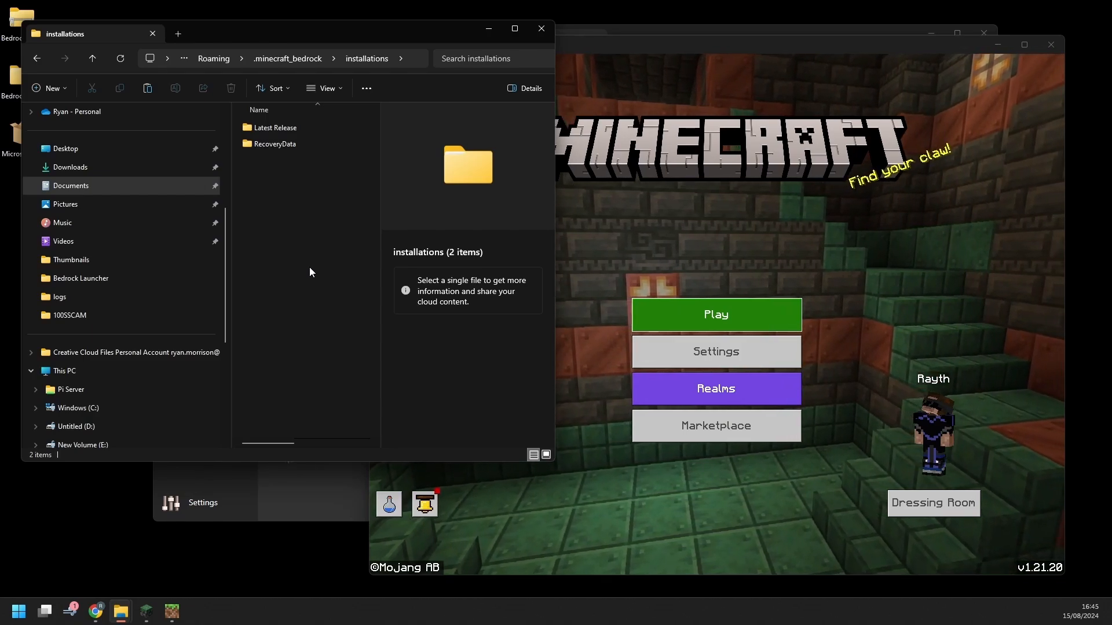
Check Minecraft's world list, close the game, and bring the launcher forward
left_click(739, 244)
left_click(716, 314)
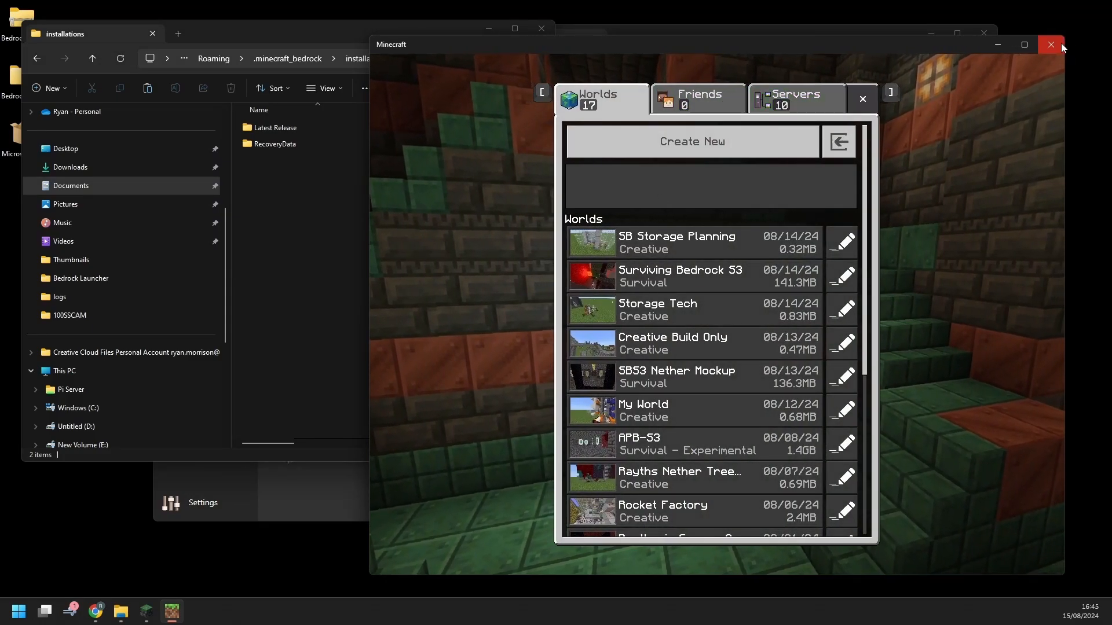
left_click(863, 99)
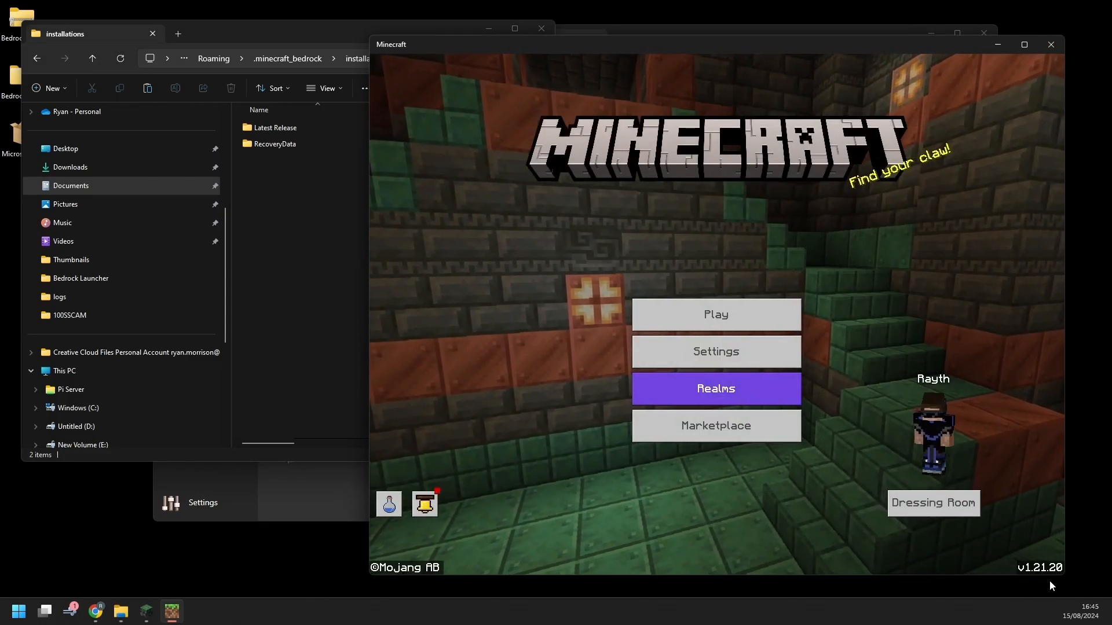
left_click(1051, 45)
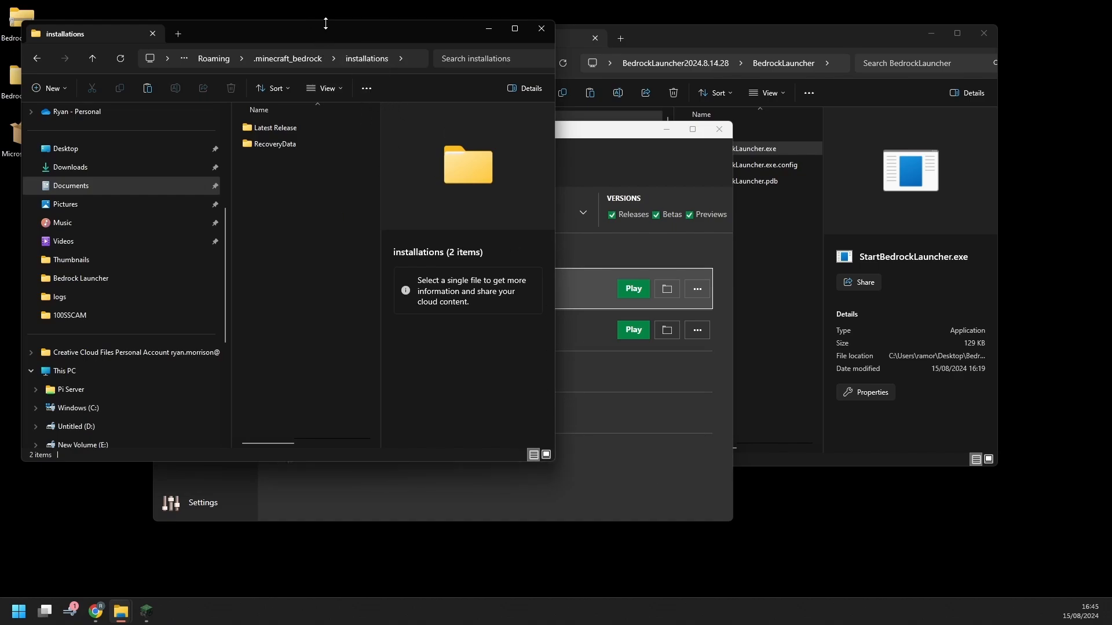
left_click_drag(325, 24, 382, 21)
left_click(616, 139)
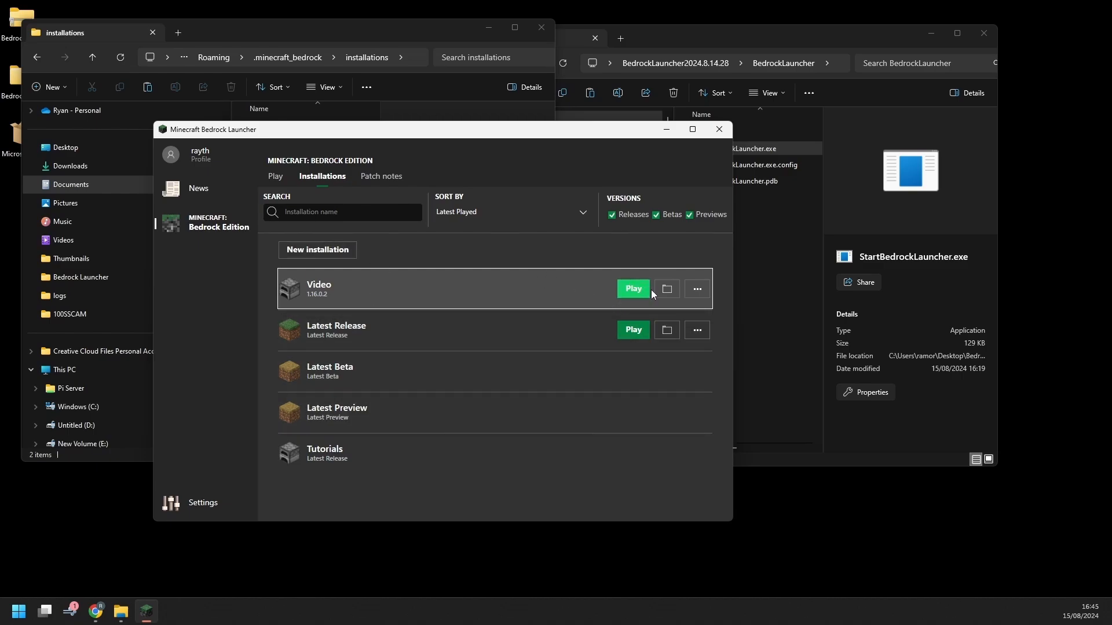
Change Video to 1.21.20.22 (Preview), save, then start and cancel its download
left_click(697, 289)
left_click(702, 309)
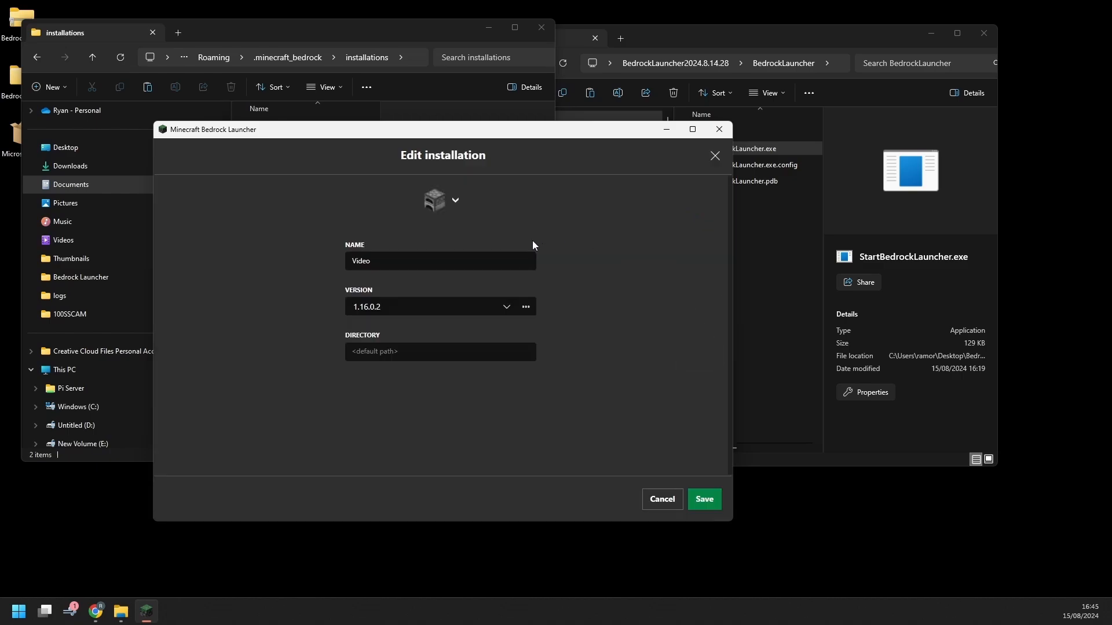
left_click(502, 309)
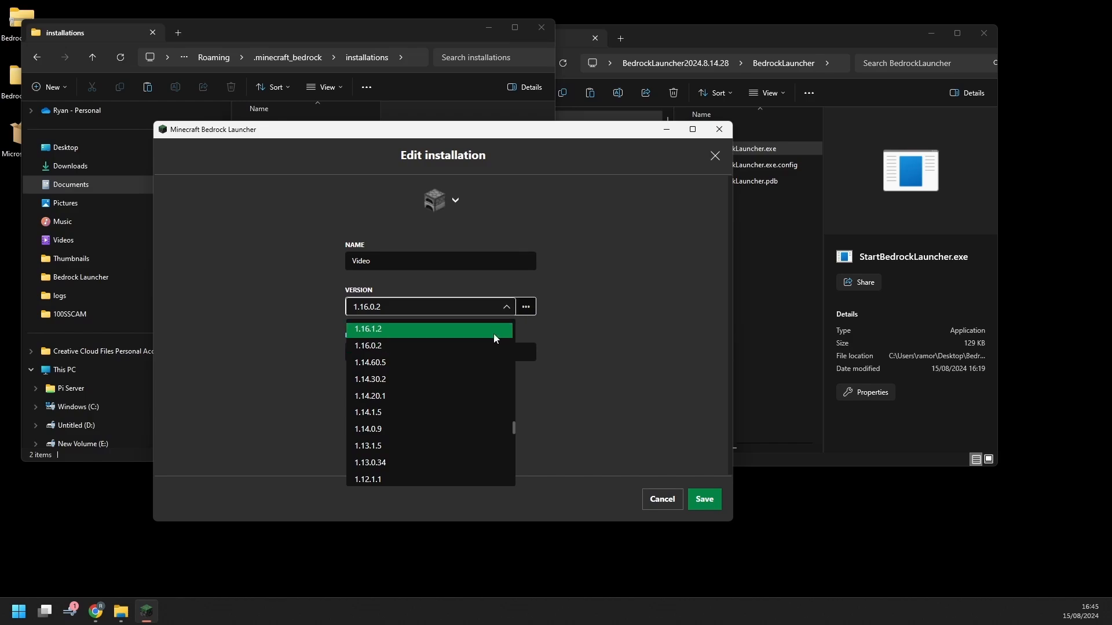
scroll(491, 363, "up", 10)
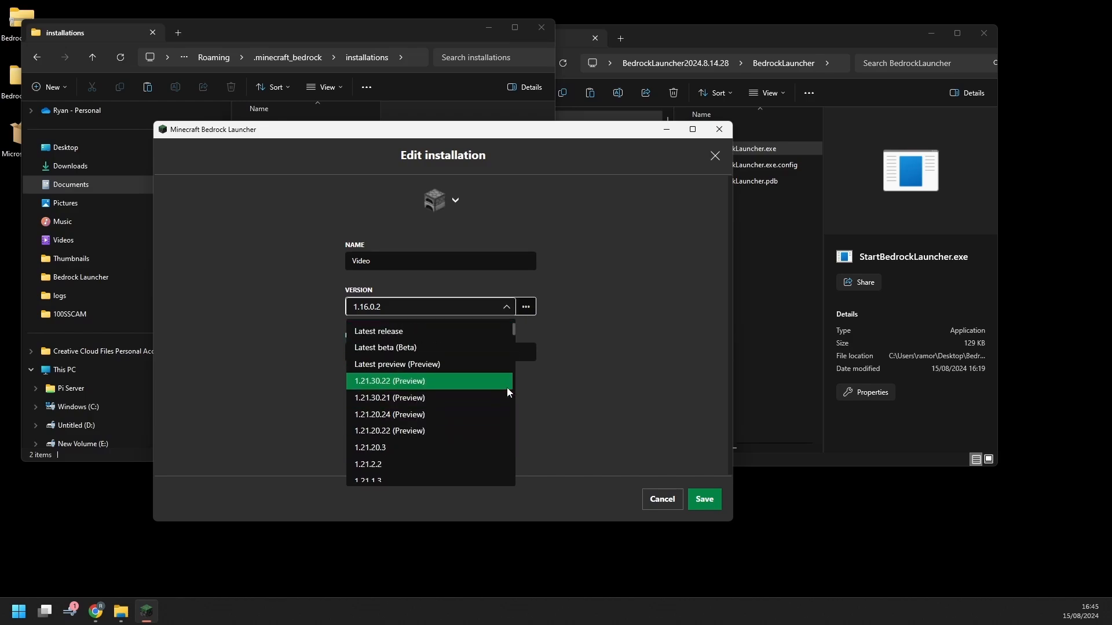
left_click(414, 436)
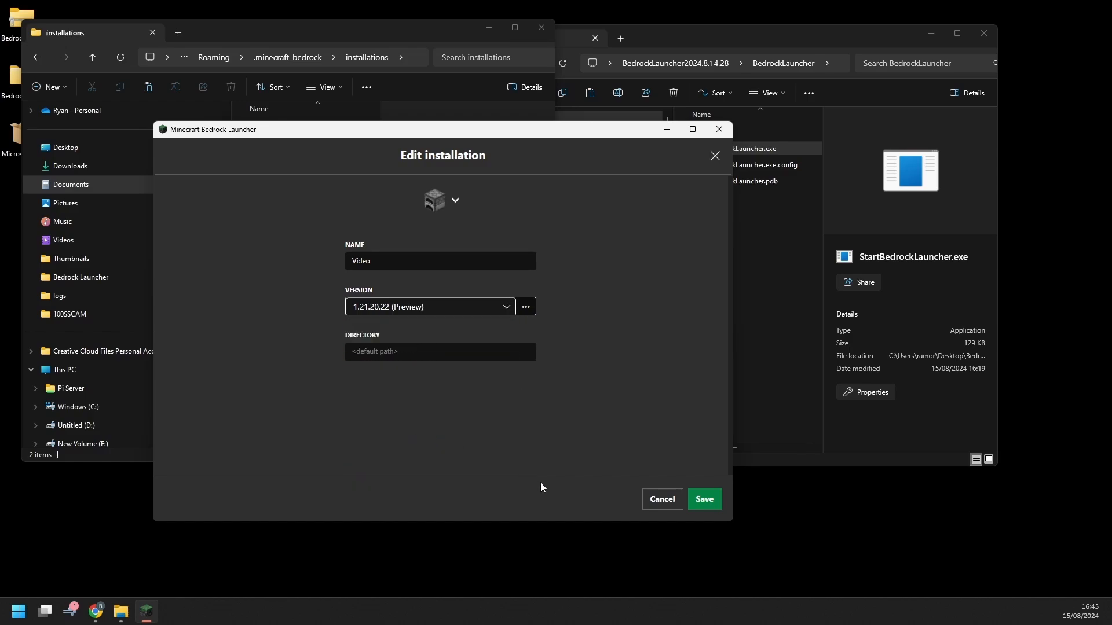
left_click(704, 499)
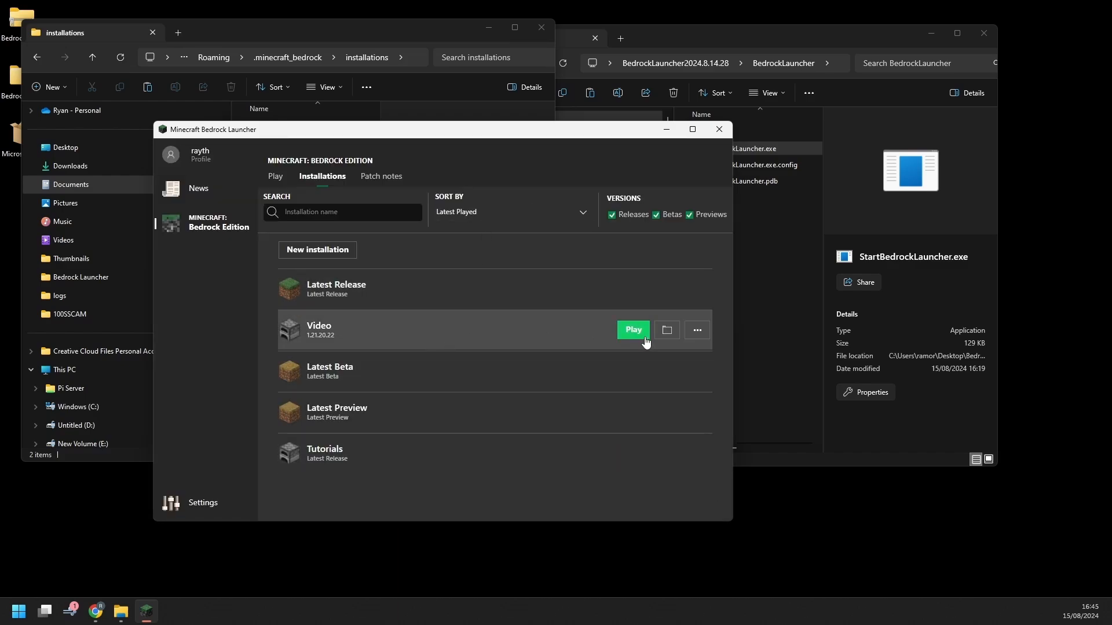
left_click(644, 336)
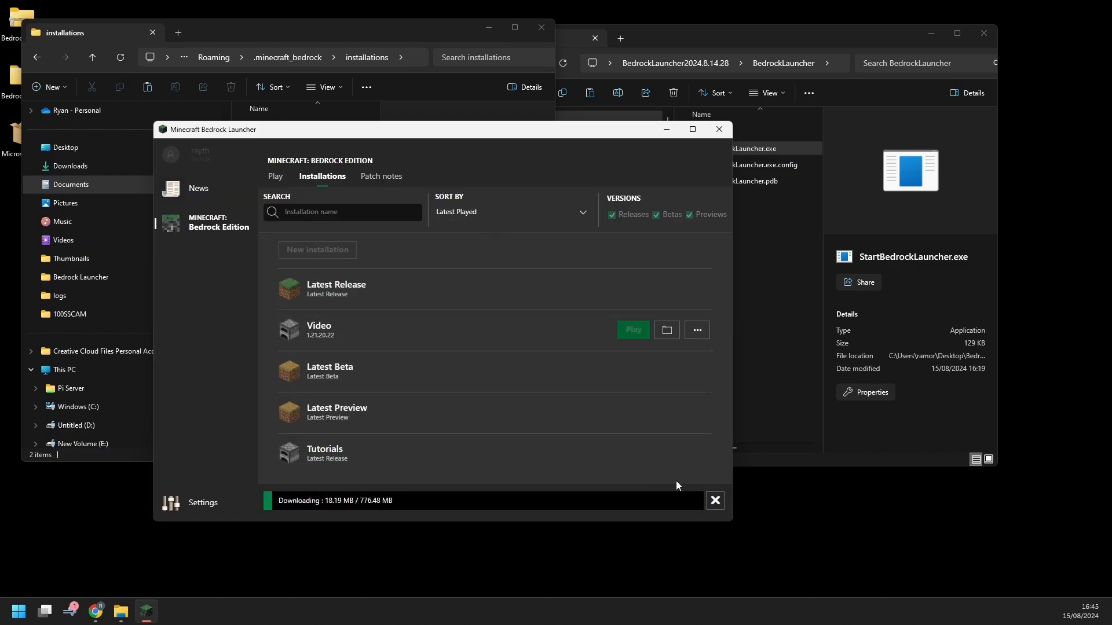
left_click(715, 500)
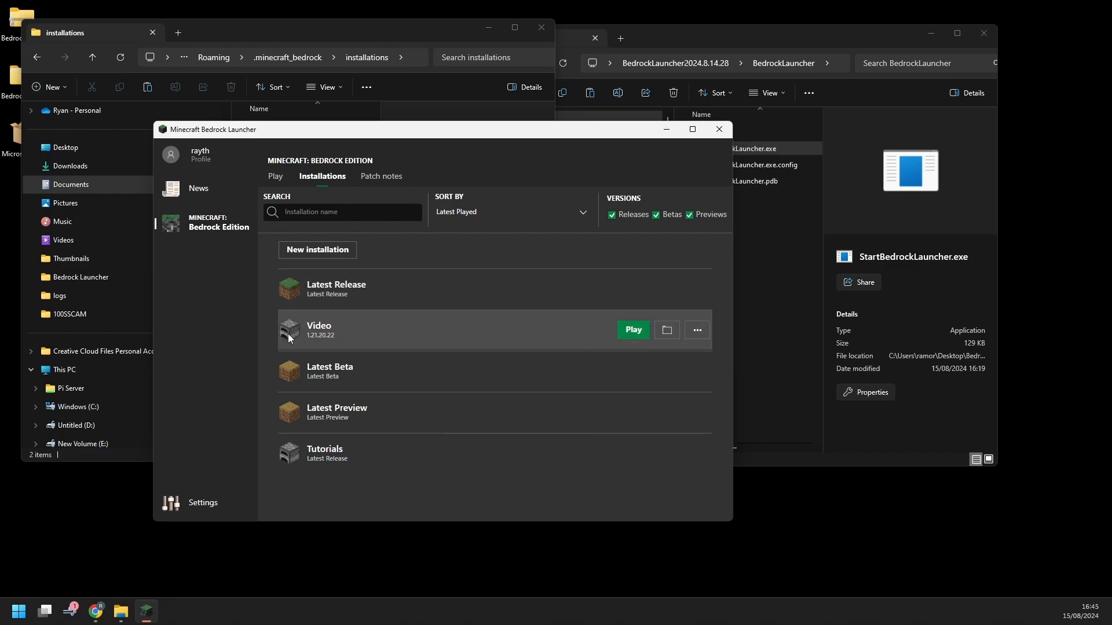
Edit Video, try 0.12.1.0 and 0.14.0.1, then pick 1.2.3.3 (Beta) and save
left_click(697, 330)
left_click(705, 351)
left_click(526, 309)
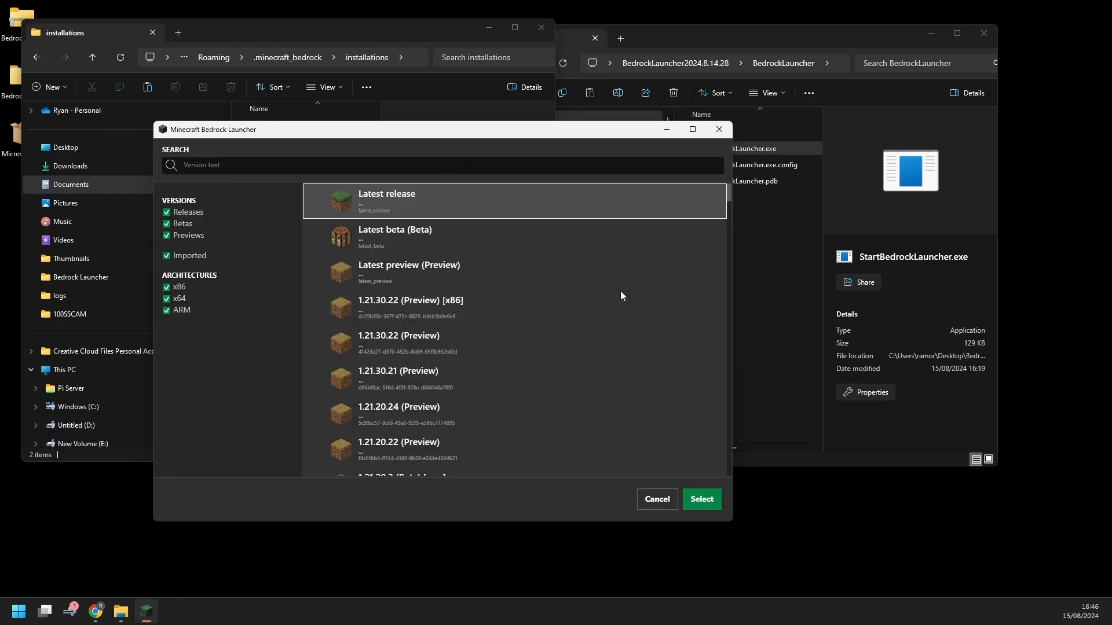
left_click_drag(731, 196, 674, 481)
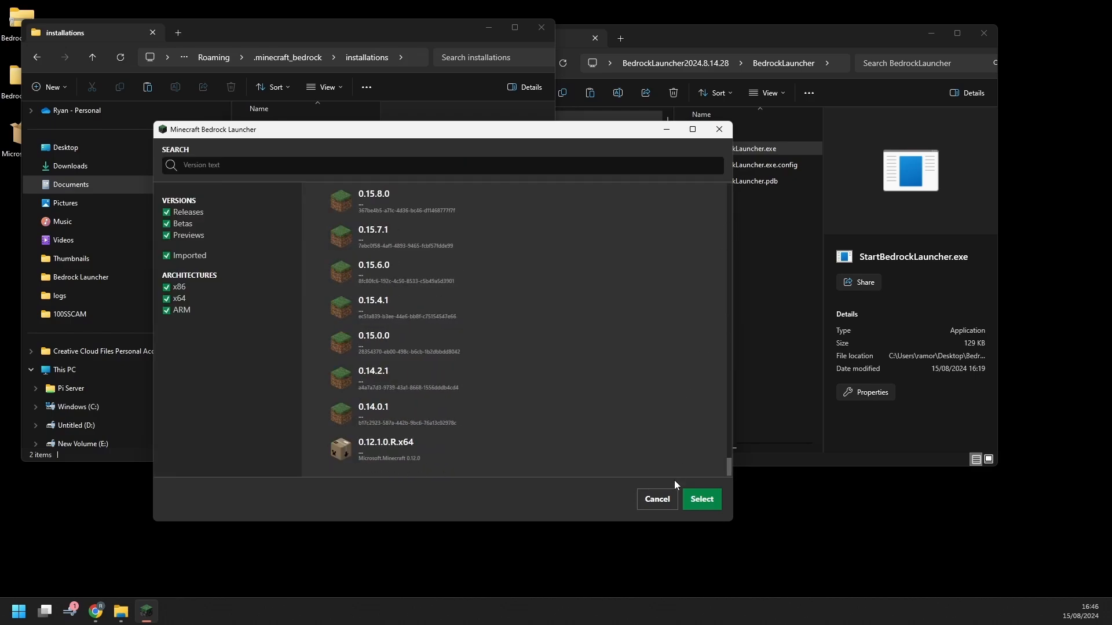
left_click(446, 442)
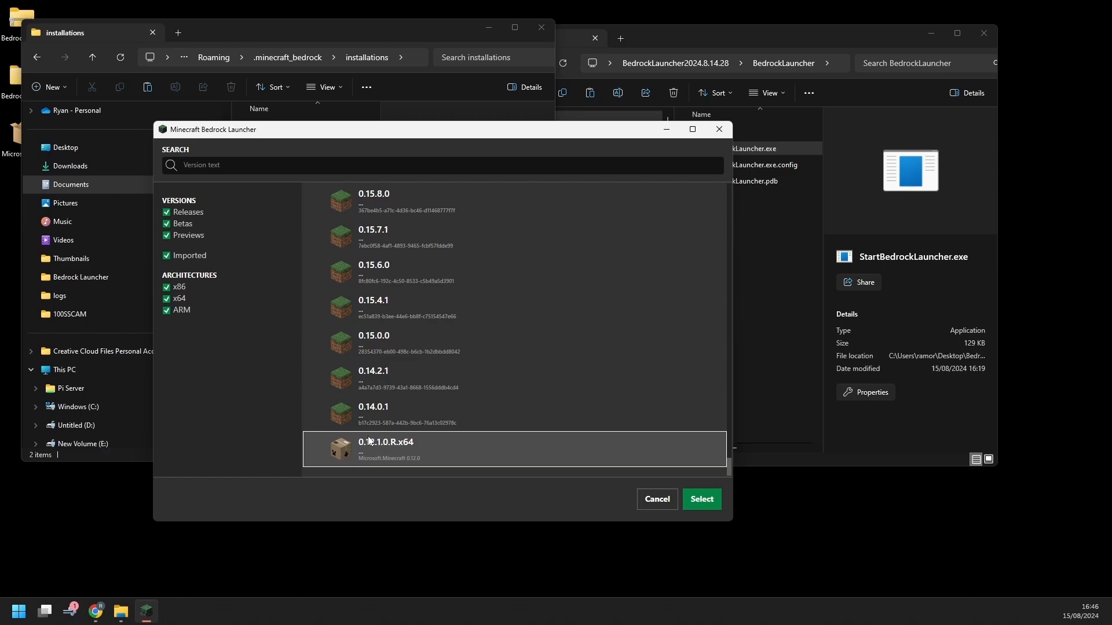
left_click(457, 414)
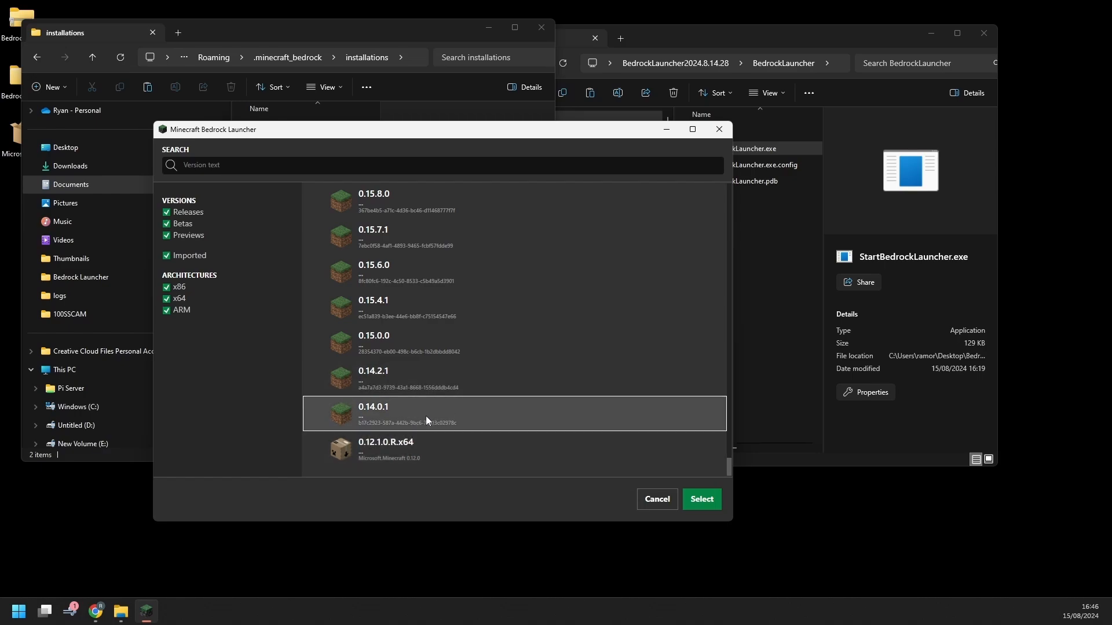
left_click_drag(578, 137, 643, 142)
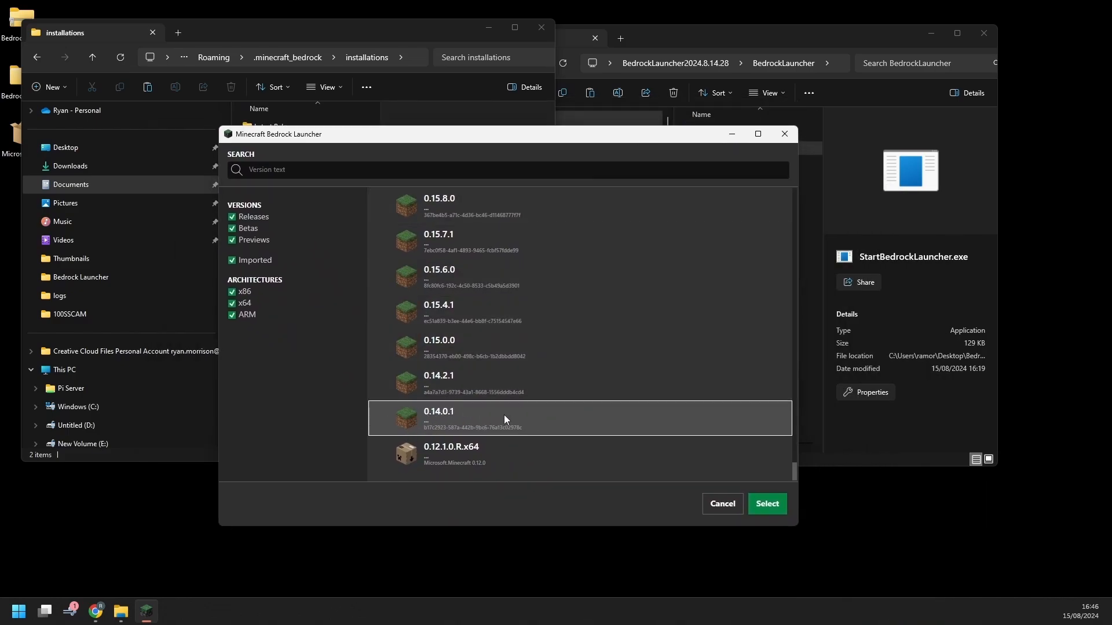
scroll(498, 418, "up", 5)
left_click(480, 342)
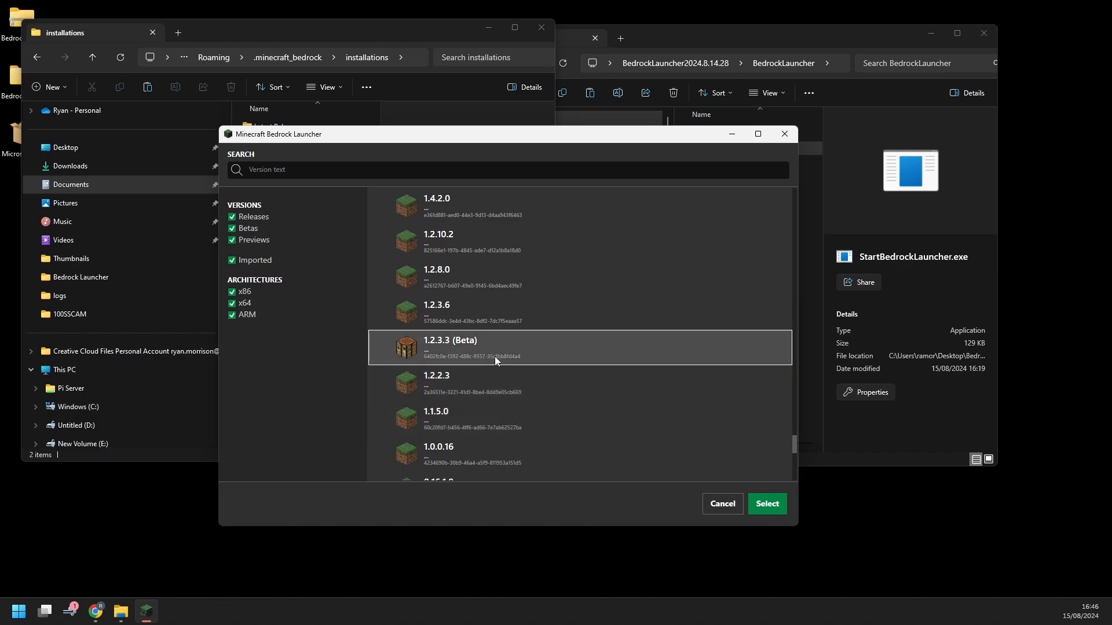
left_click(767, 504)
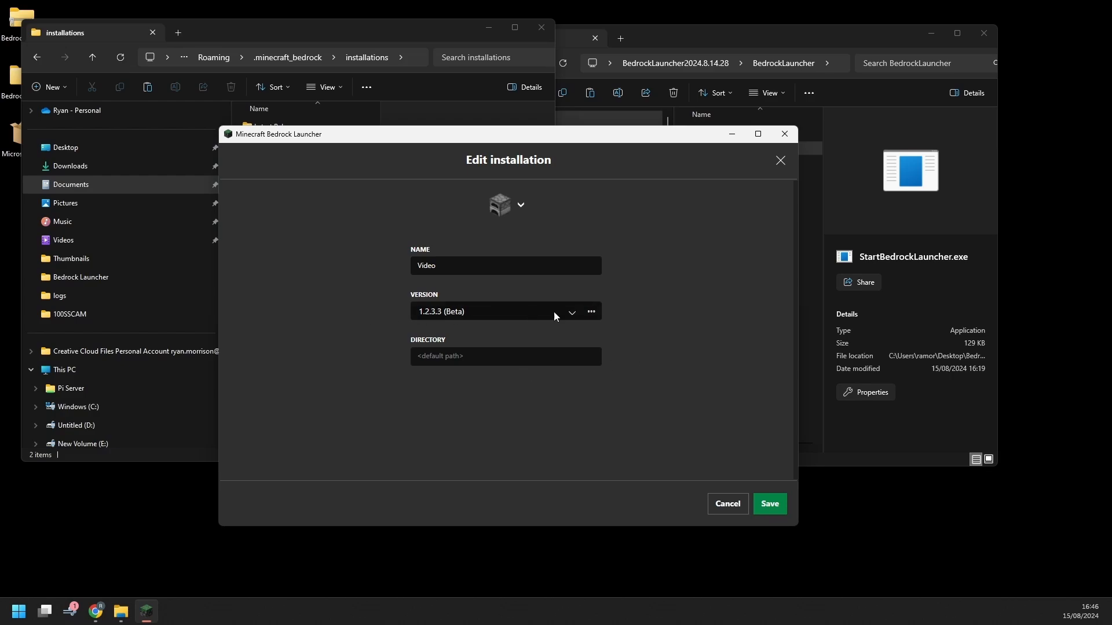
left_click(772, 503)
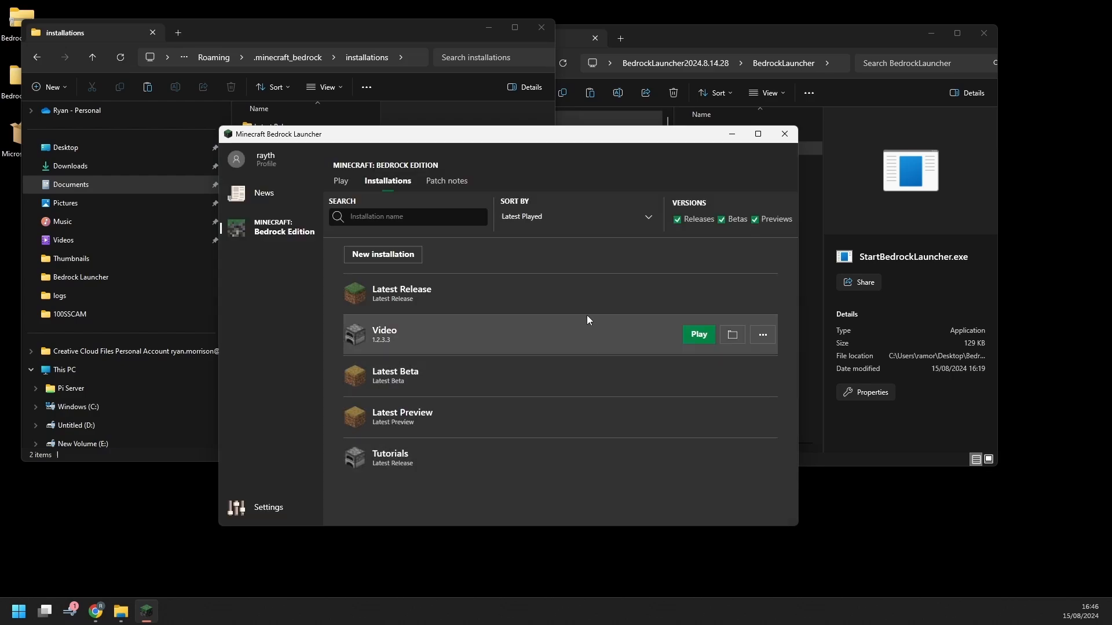
Launch Minecraft from the Video installation, look at the worlds list, then quit the game
left_click(697, 336)
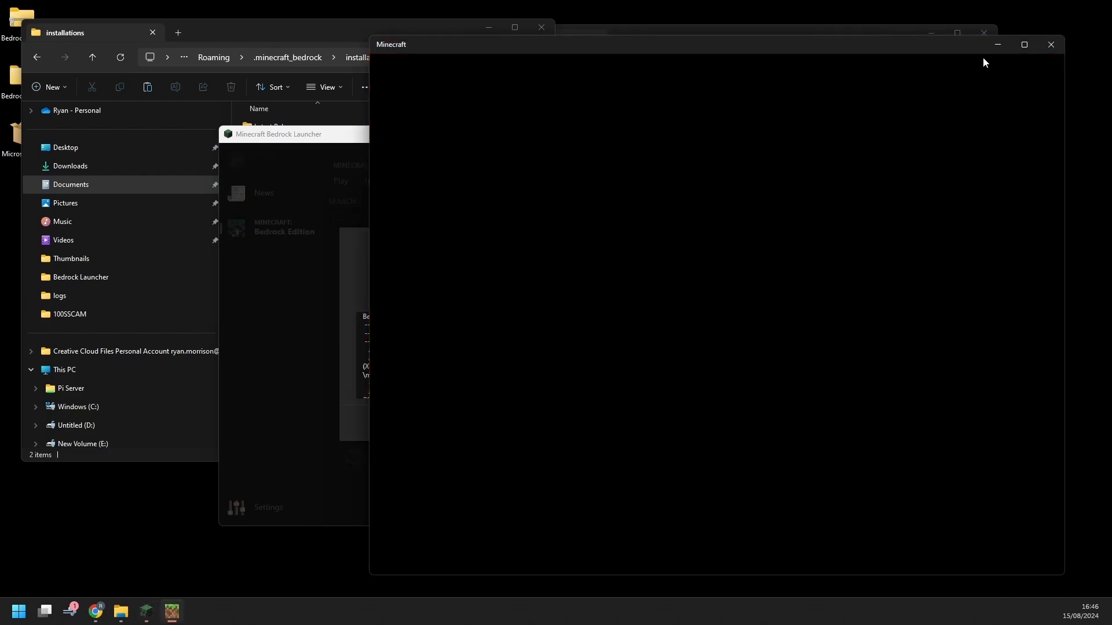
left_click_drag(722, 48, 760, 51)
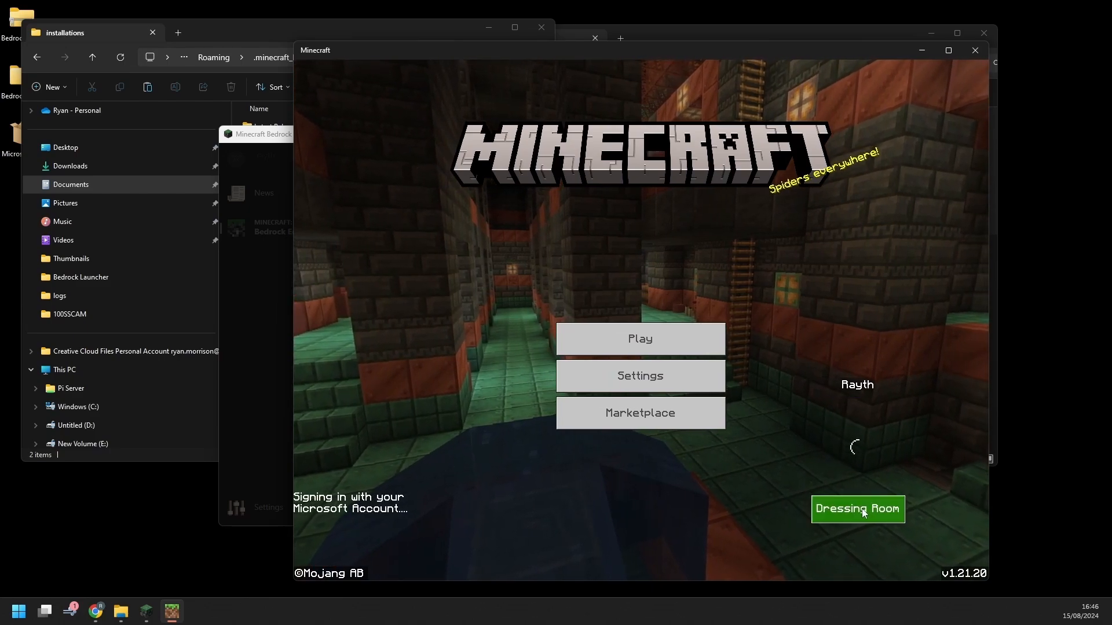
left_click(711, 343)
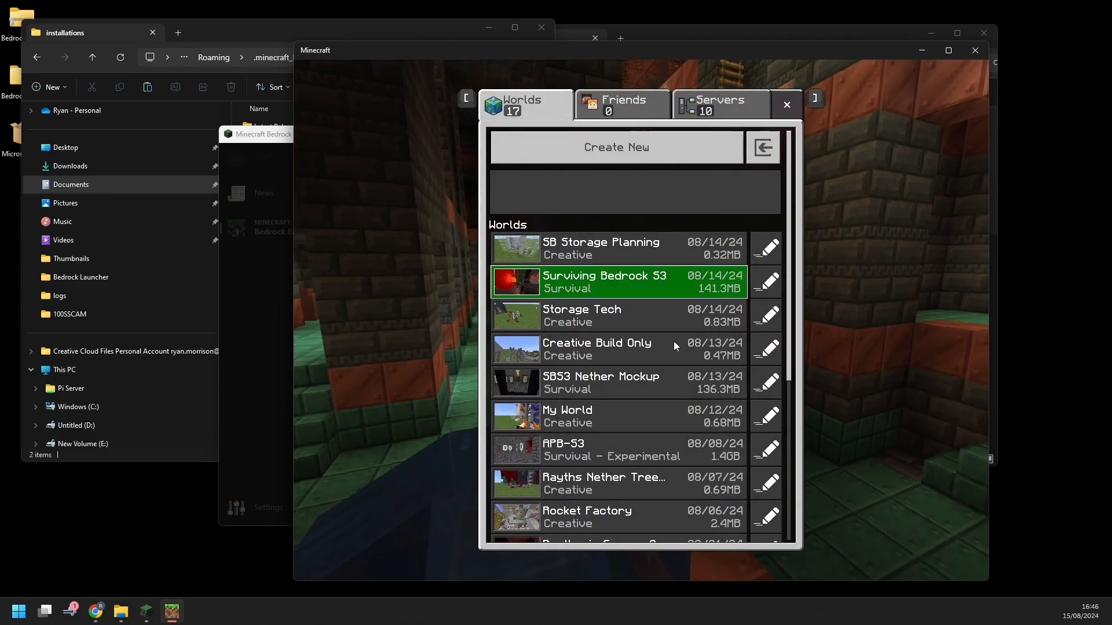
left_click(786, 104)
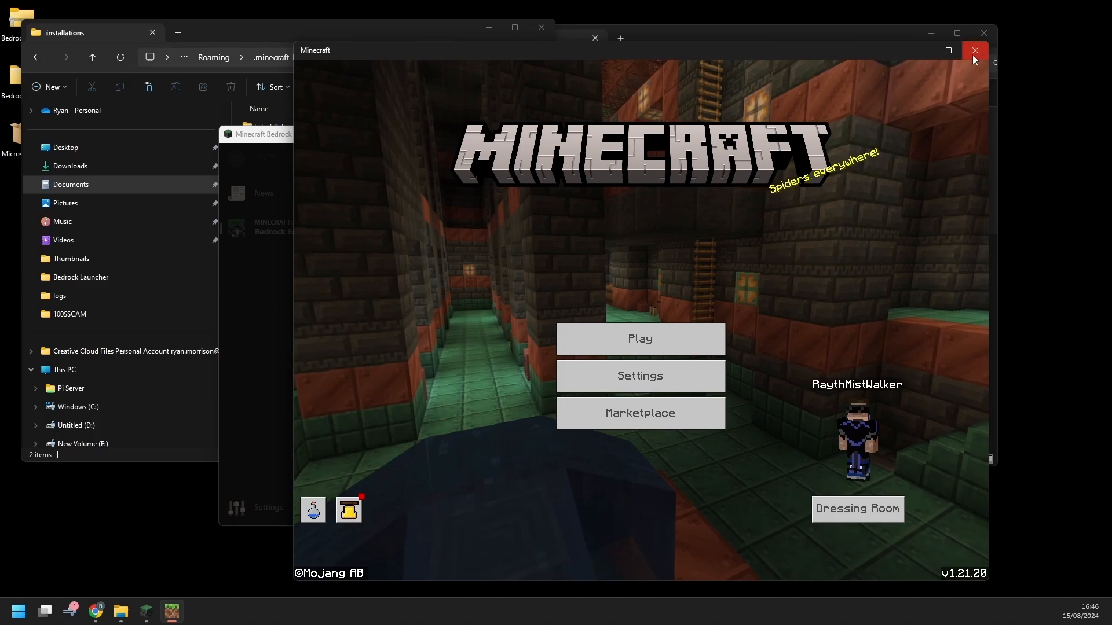
left_click(974, 52)
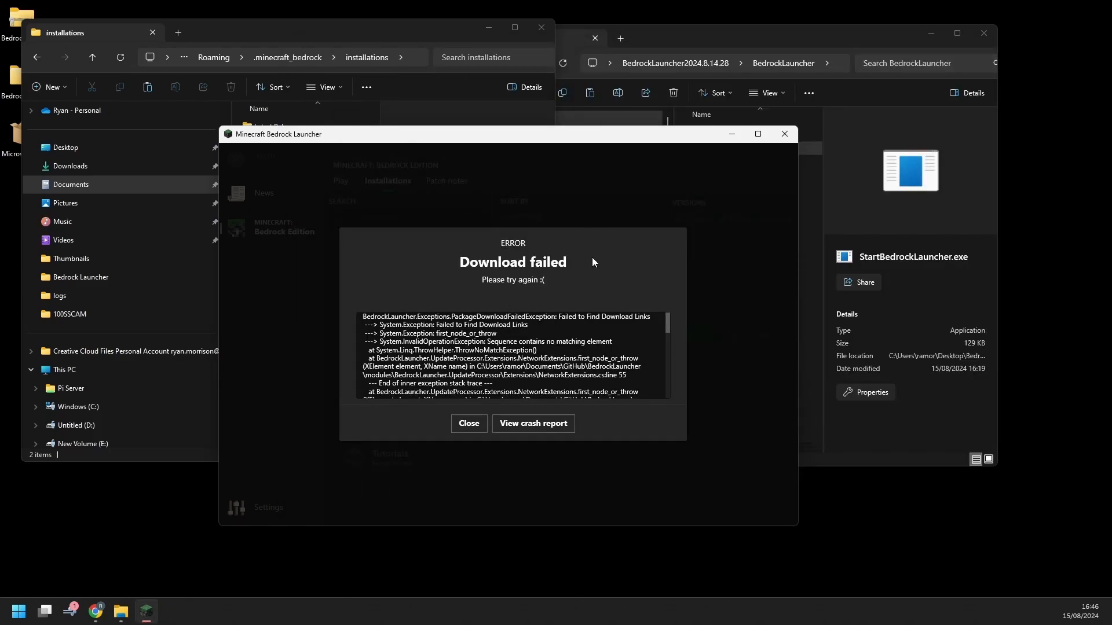
Close the 'Download failed' error about missing download links
left_click_drag(533, 317, 652, 316)
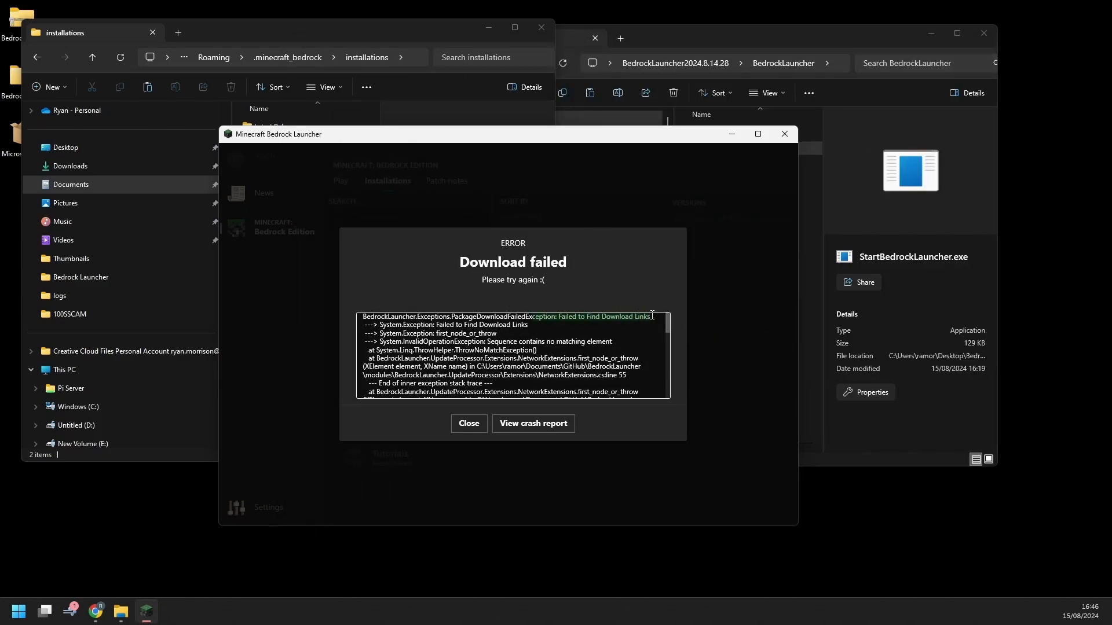
left_click(468, 423)
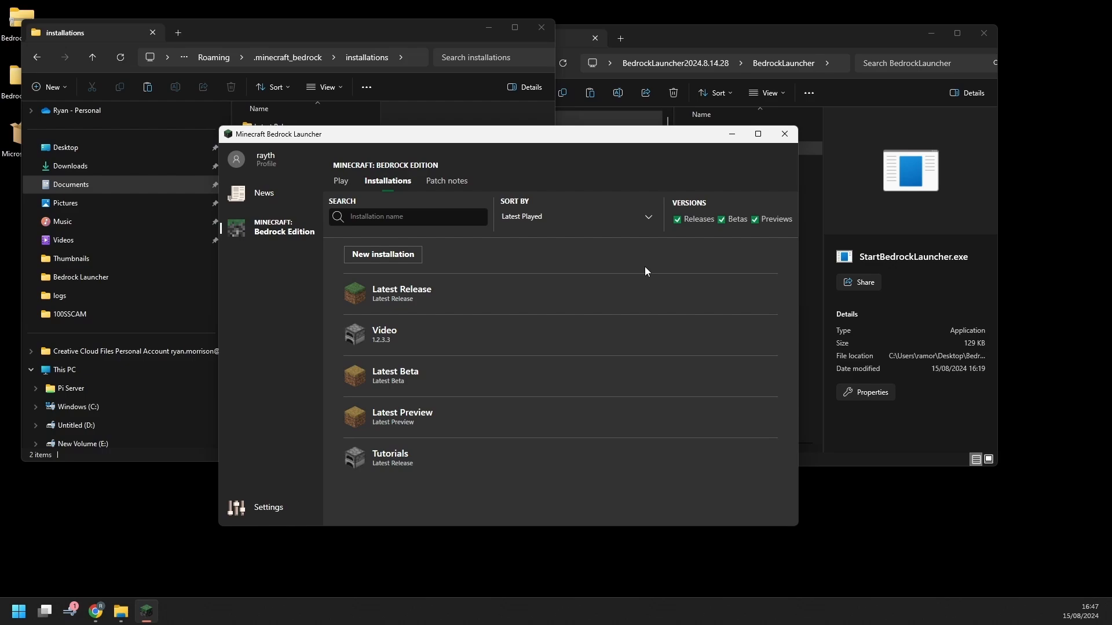
Permanently delete the Video installation with its user data, then show the Play page maximized
mouse_move(716, 320)
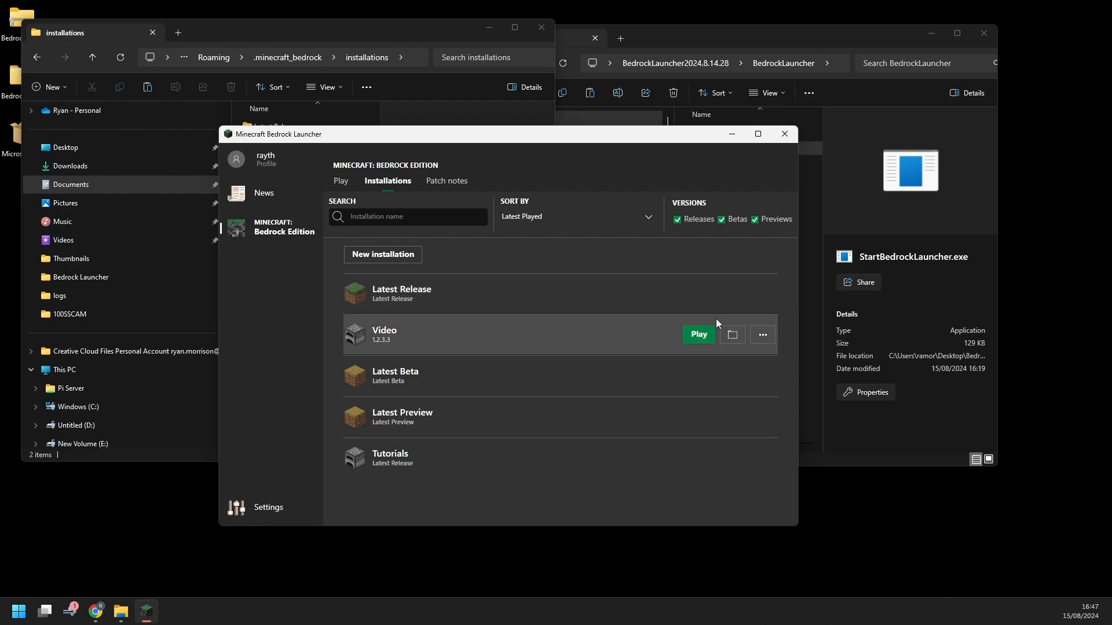
left_click(765, 336)
left_click(746, 367)
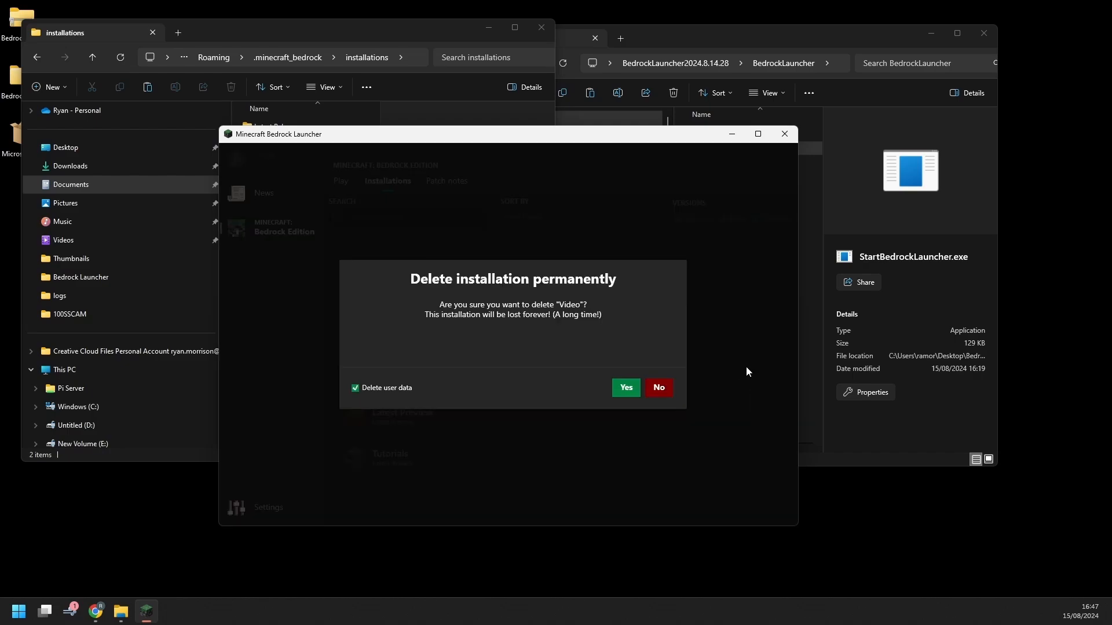
left_click(626, 390)
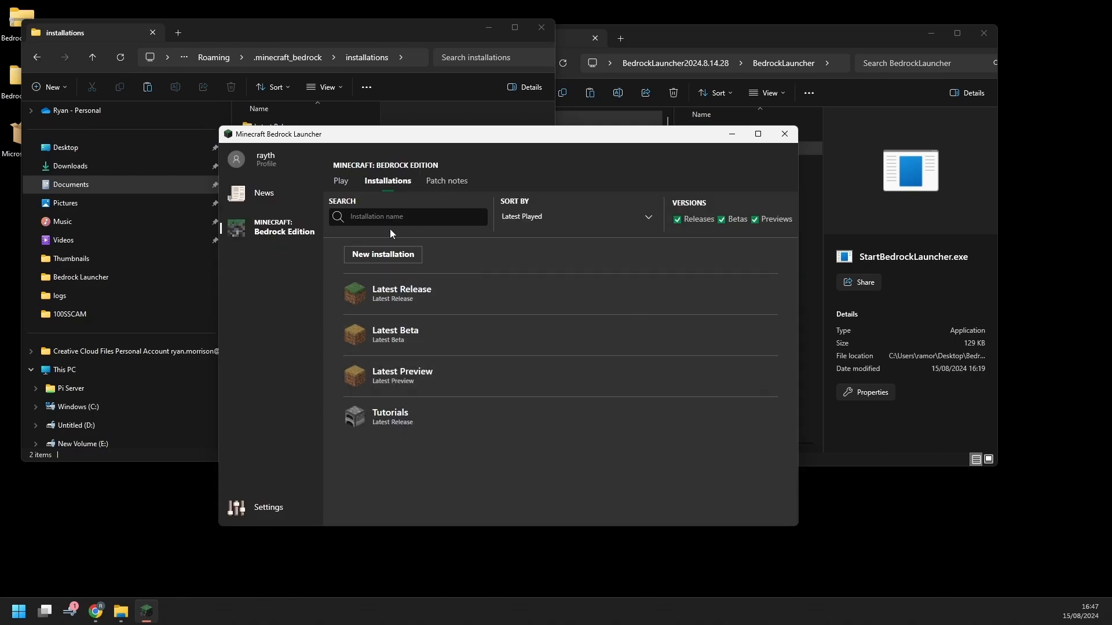
left_click(343, 181)
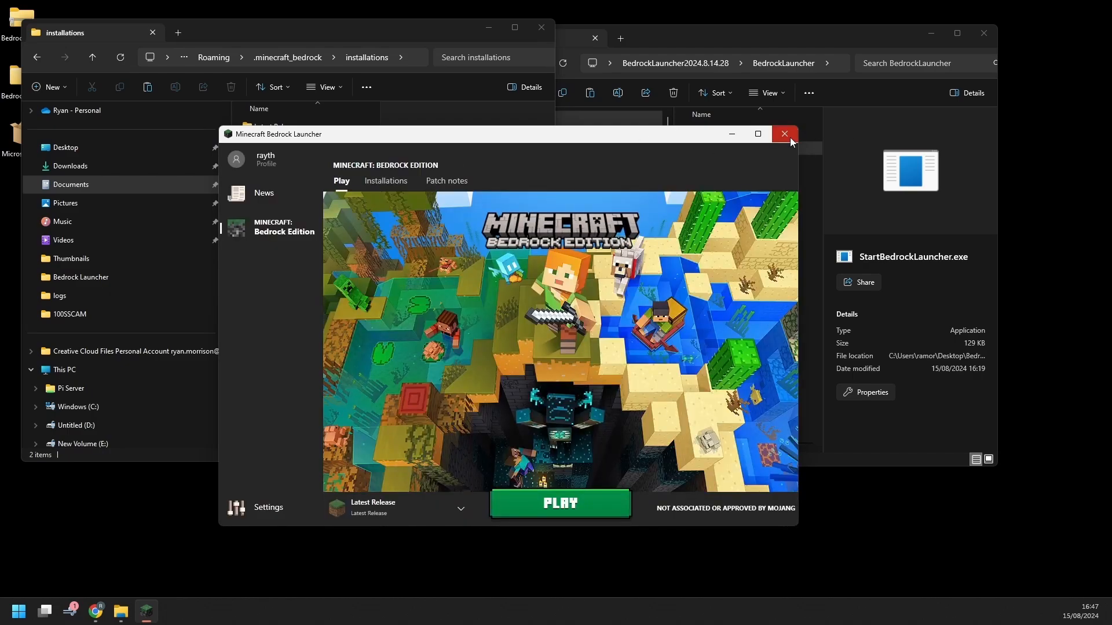
left_click(758, 133)
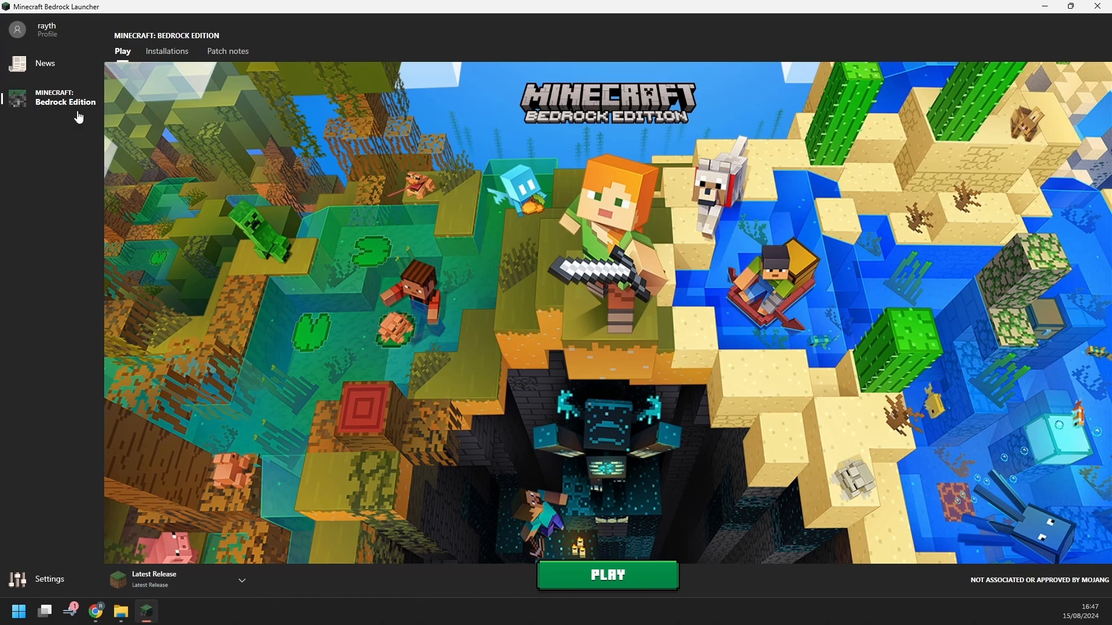
left_click(94, 34)
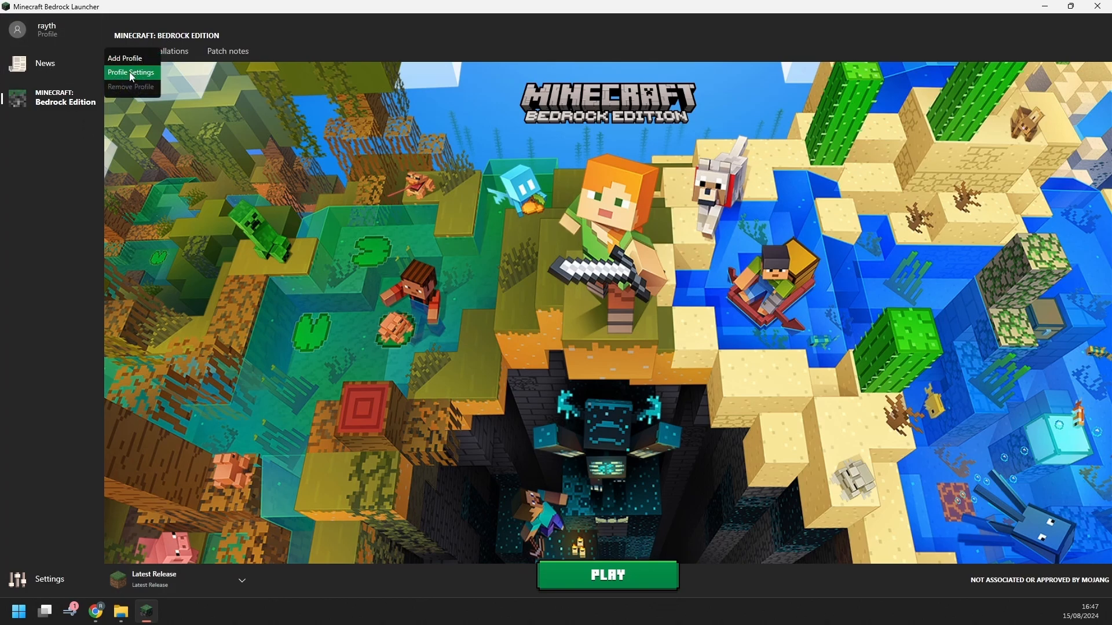
left_click(137, 74)
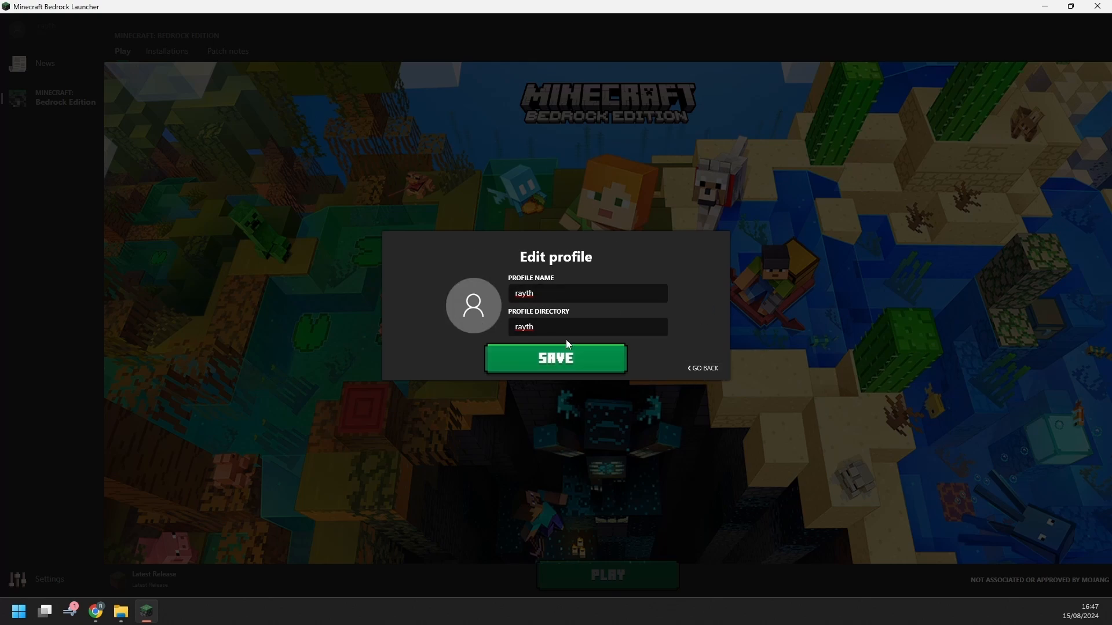
left_click(712, 370)
left_click(168, 51)
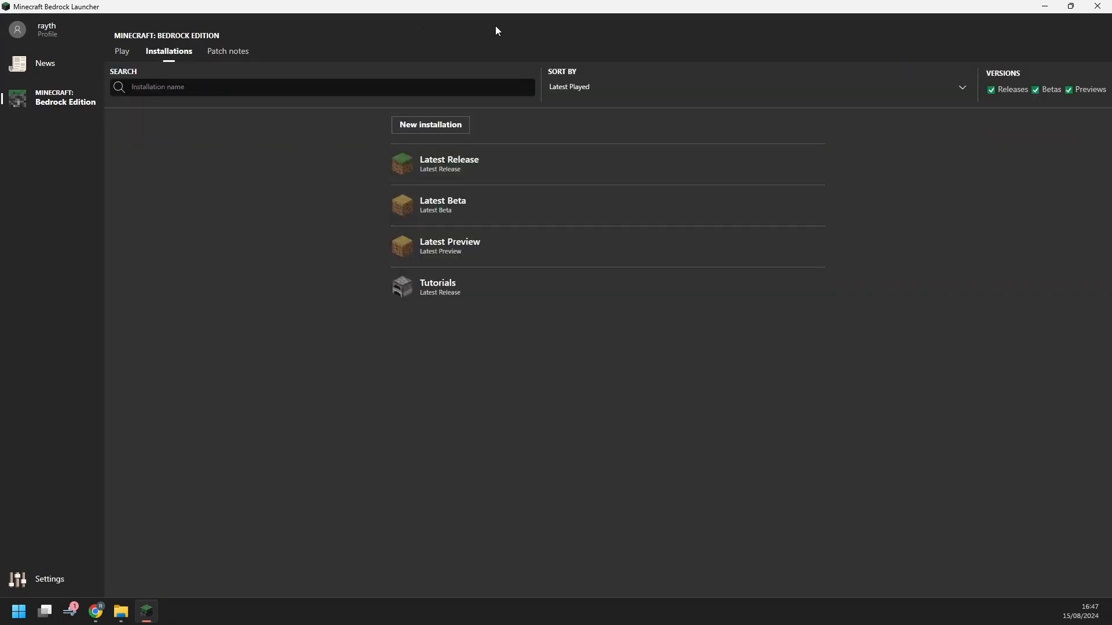
left_click(122, 51)
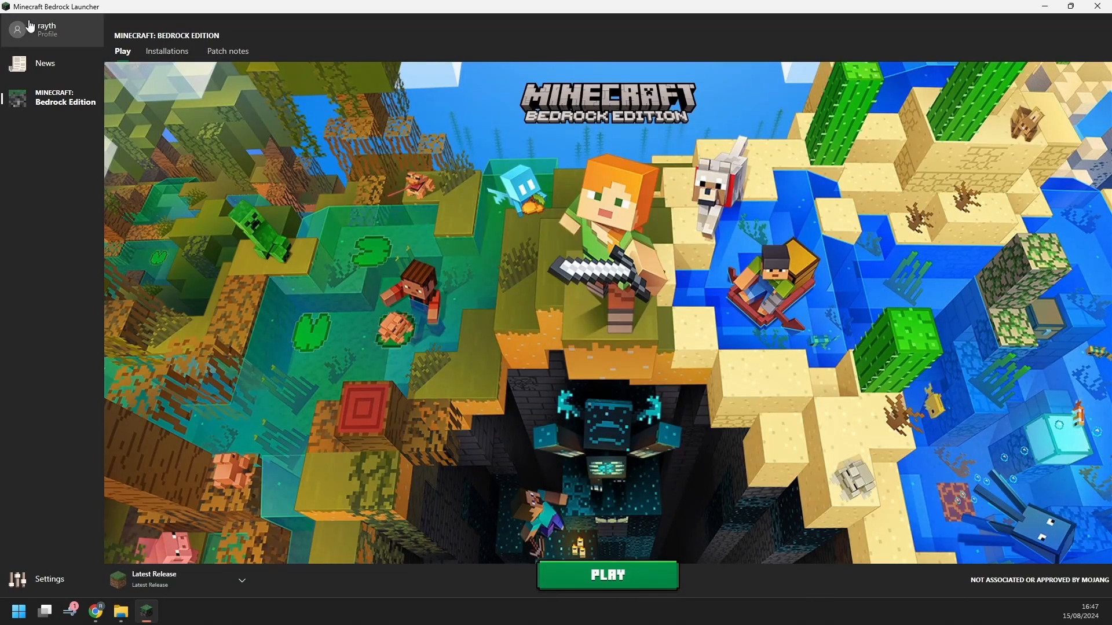
Add a new profile named 'test' with directory 'test'
left_click(49, 29)
left_click(126, 59)
left_click(547, 294)
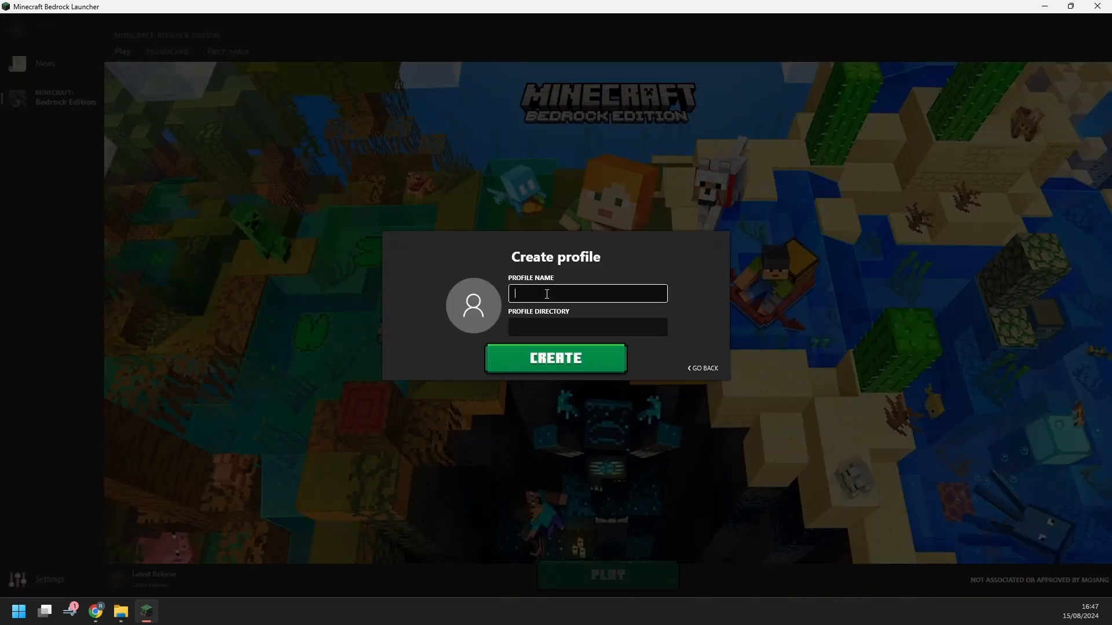
type("test")
left_click(563, 327)
type("tes")
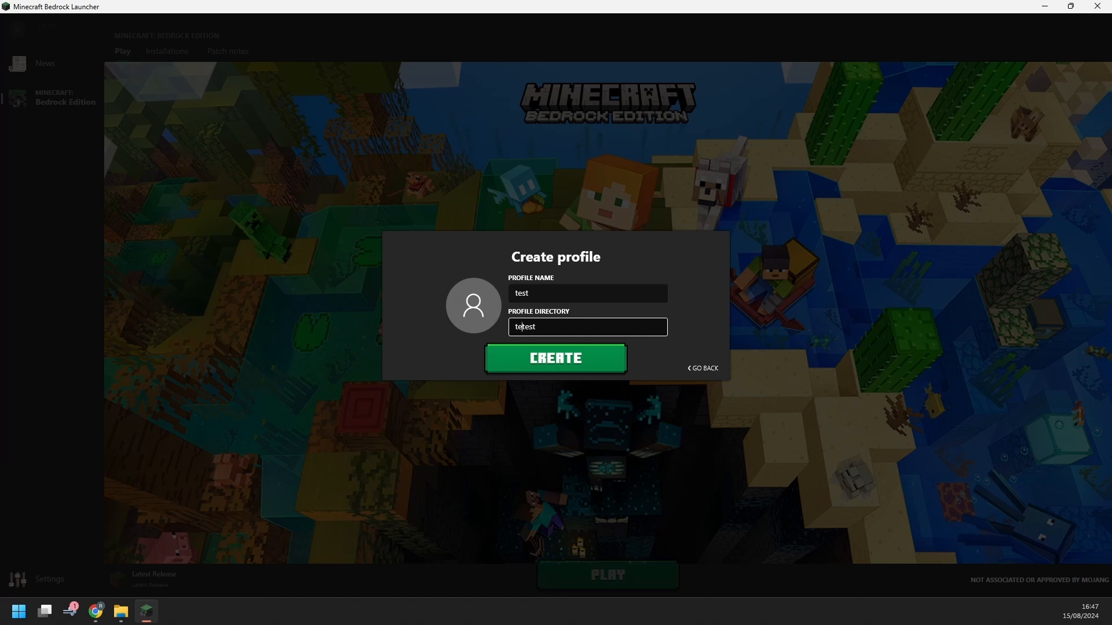
key("BackSpace")
key("BackSpace")
key("BackSpace")
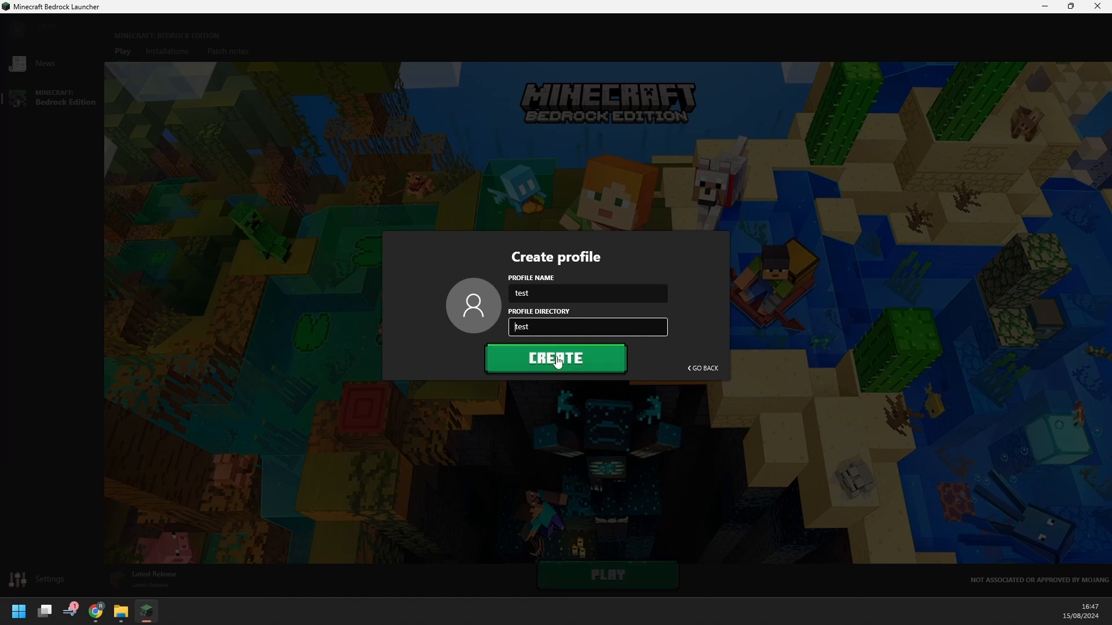
left_click(556, 362)
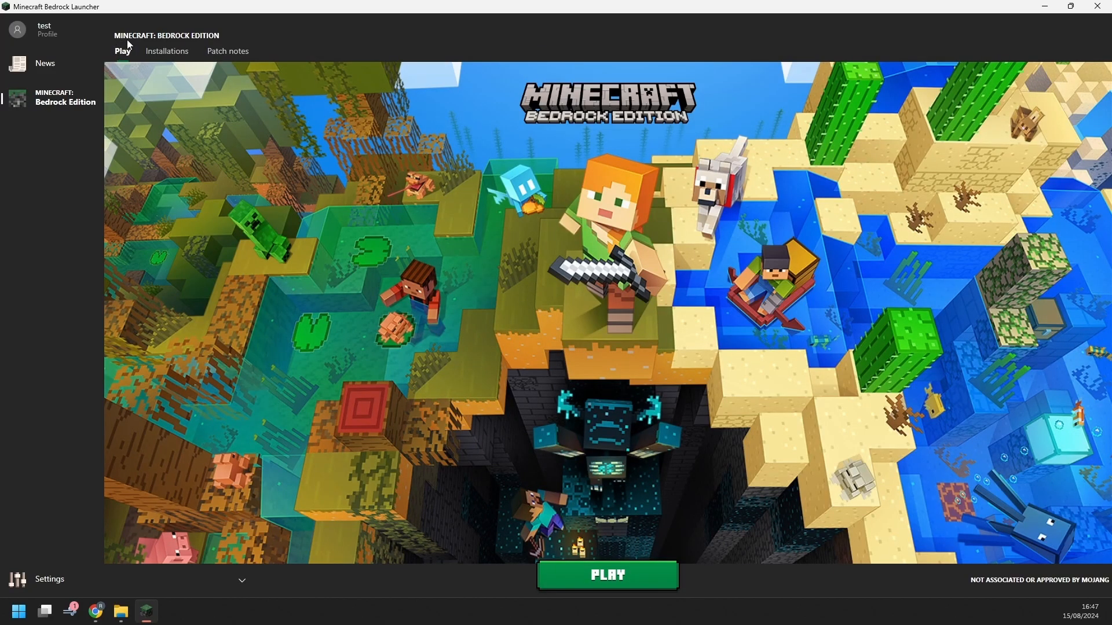
Check the test profile's installations, then switch back to the rayth profile on the Play page
left_click(157, 54)
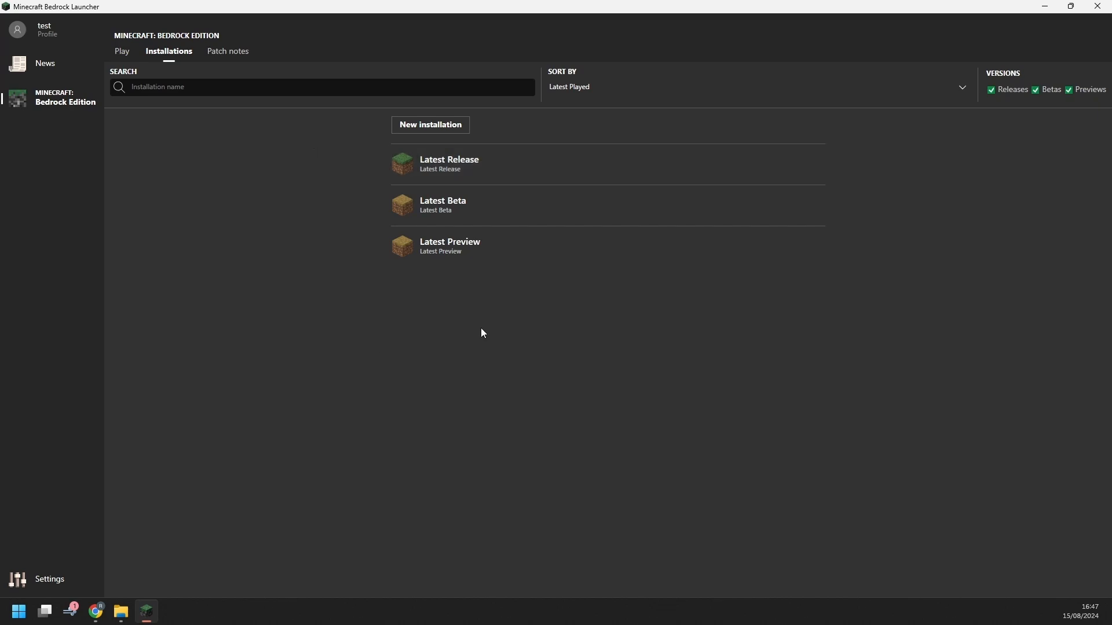
left_click(52, 30)
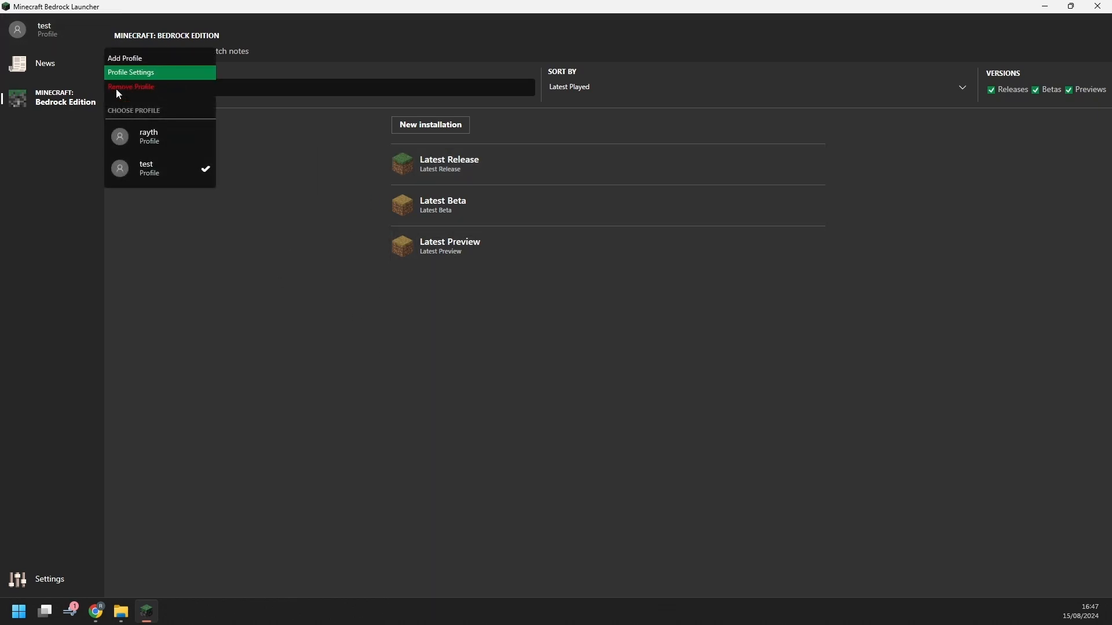
left_click(137, 142)
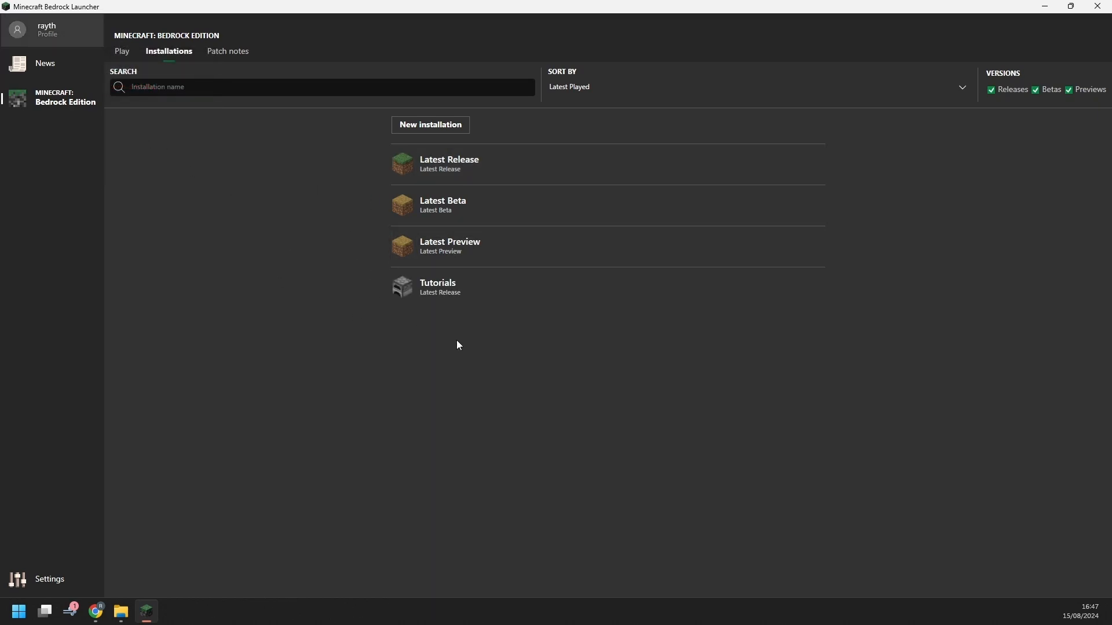
left_click(122, 51)
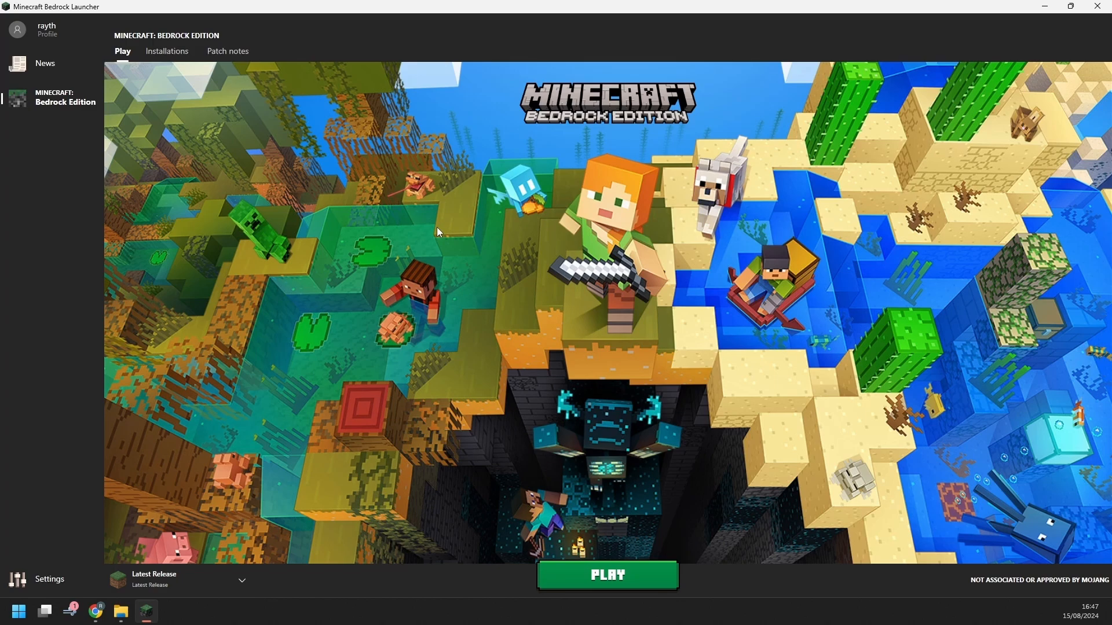